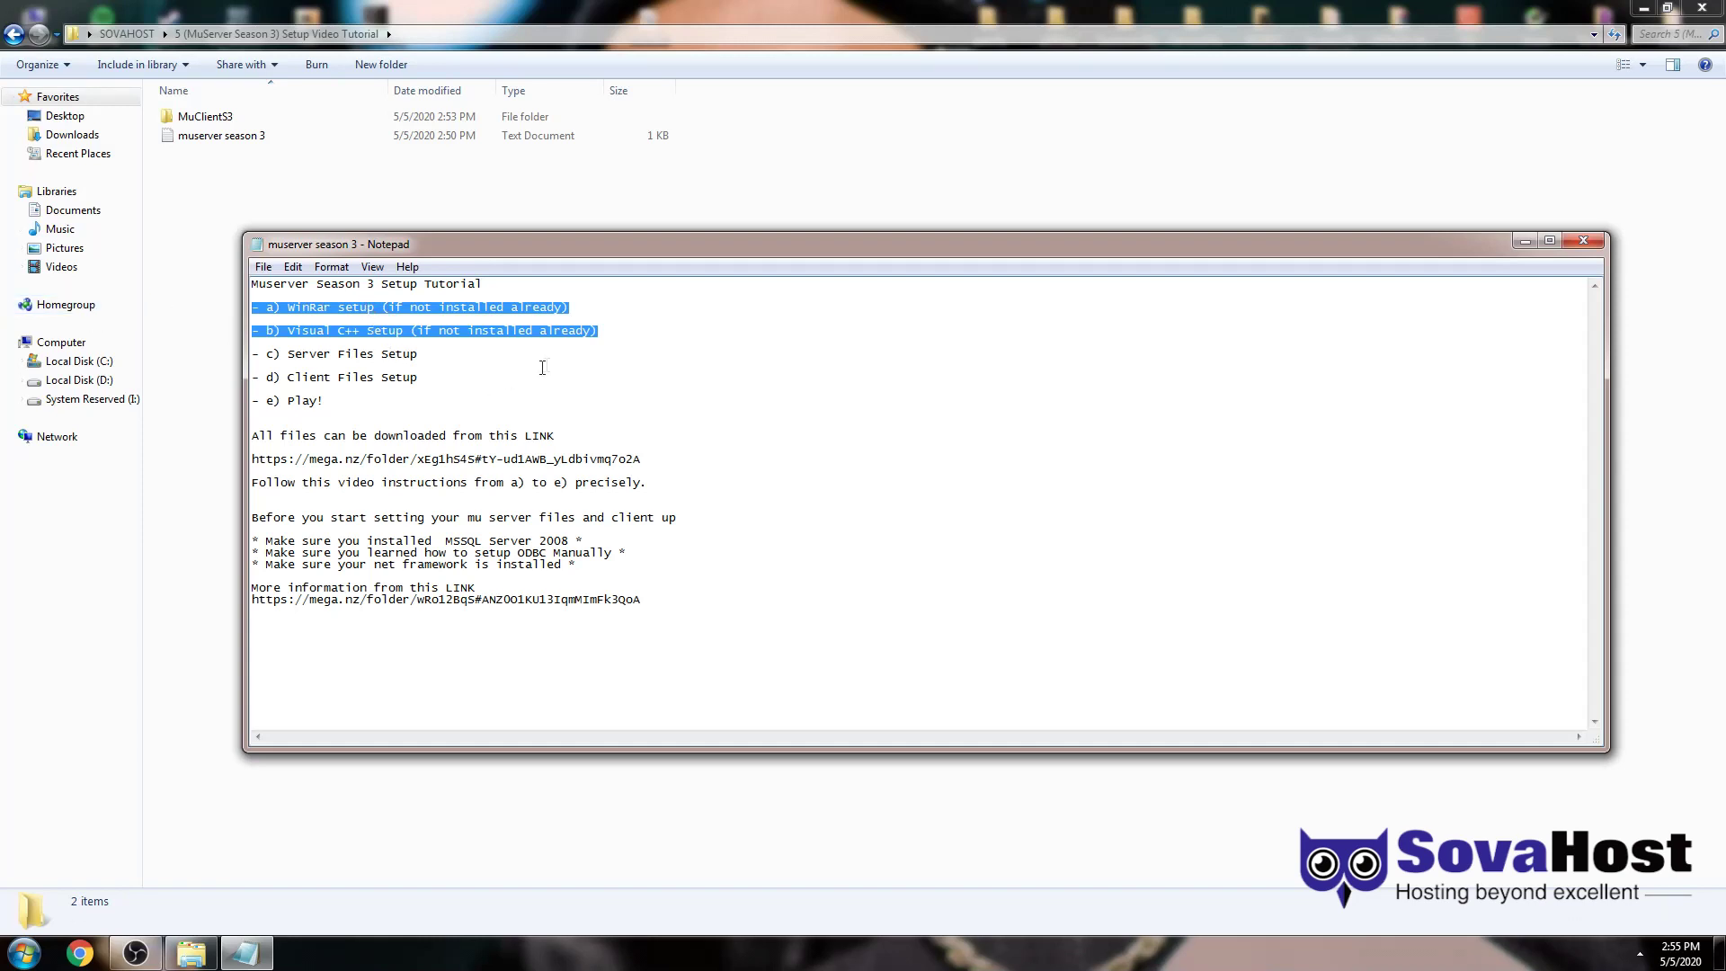
Step: Review the setup steps and the MSSQL Server, ODBC and net framework prerequisites in the muserver season 3 notes
drag(602, 332, 191, 310)
click(508, 415)
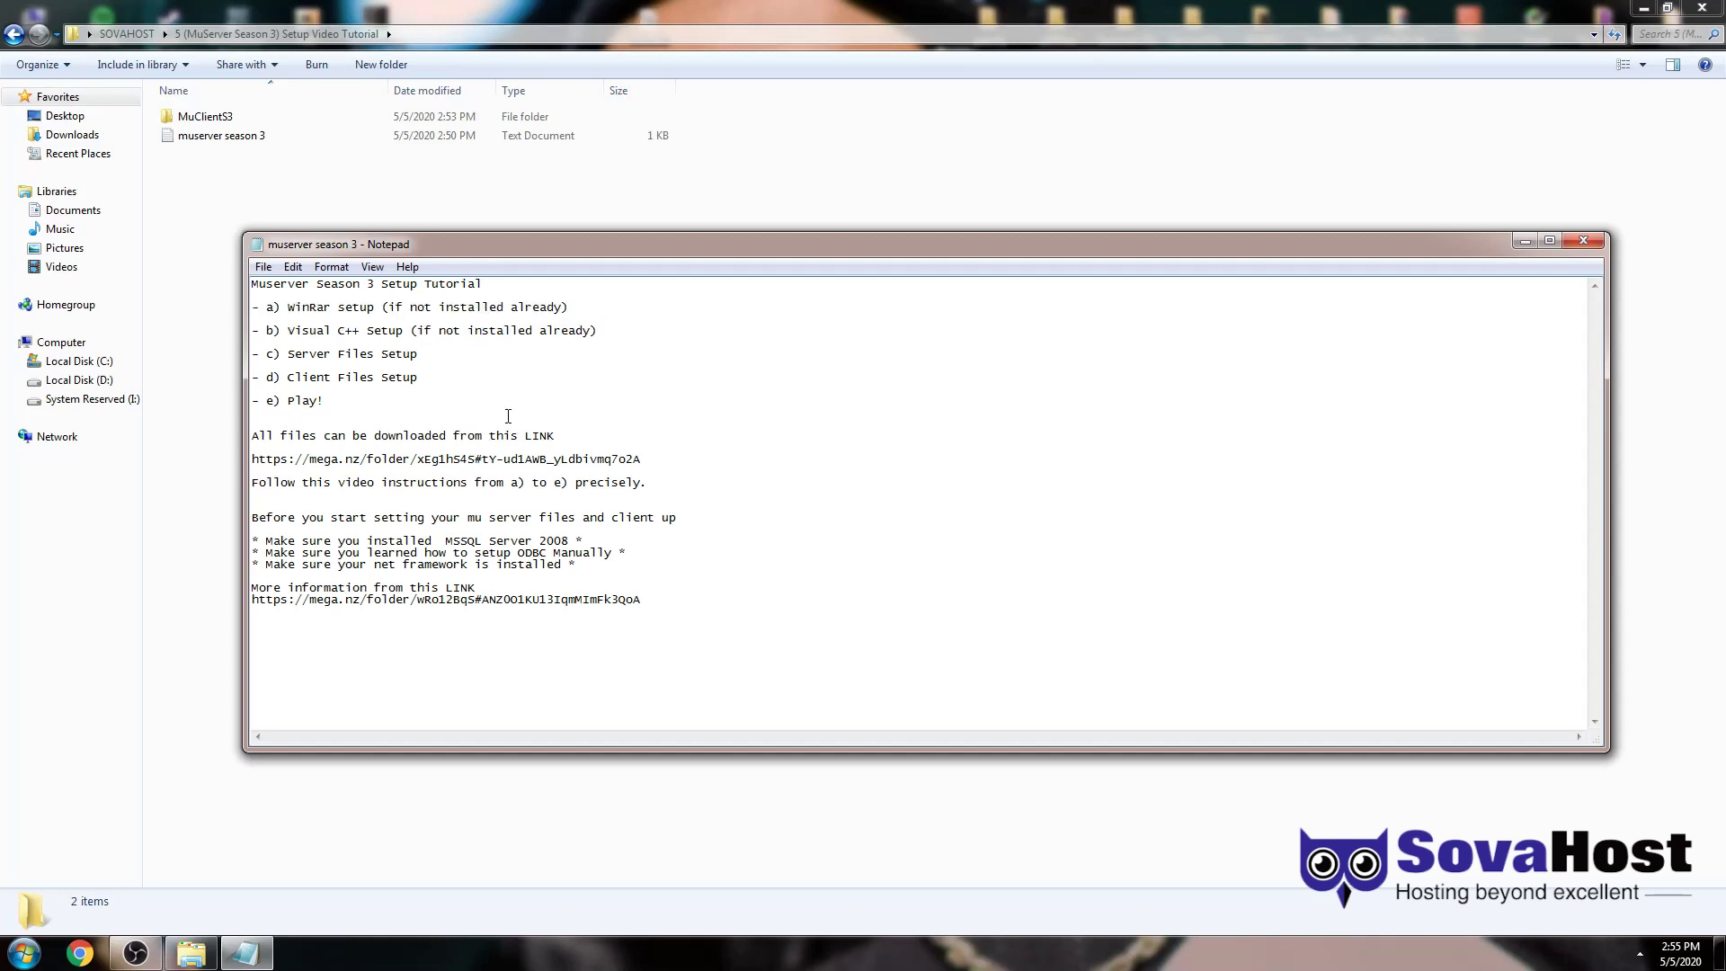
drag(659, 567, 249, 543)
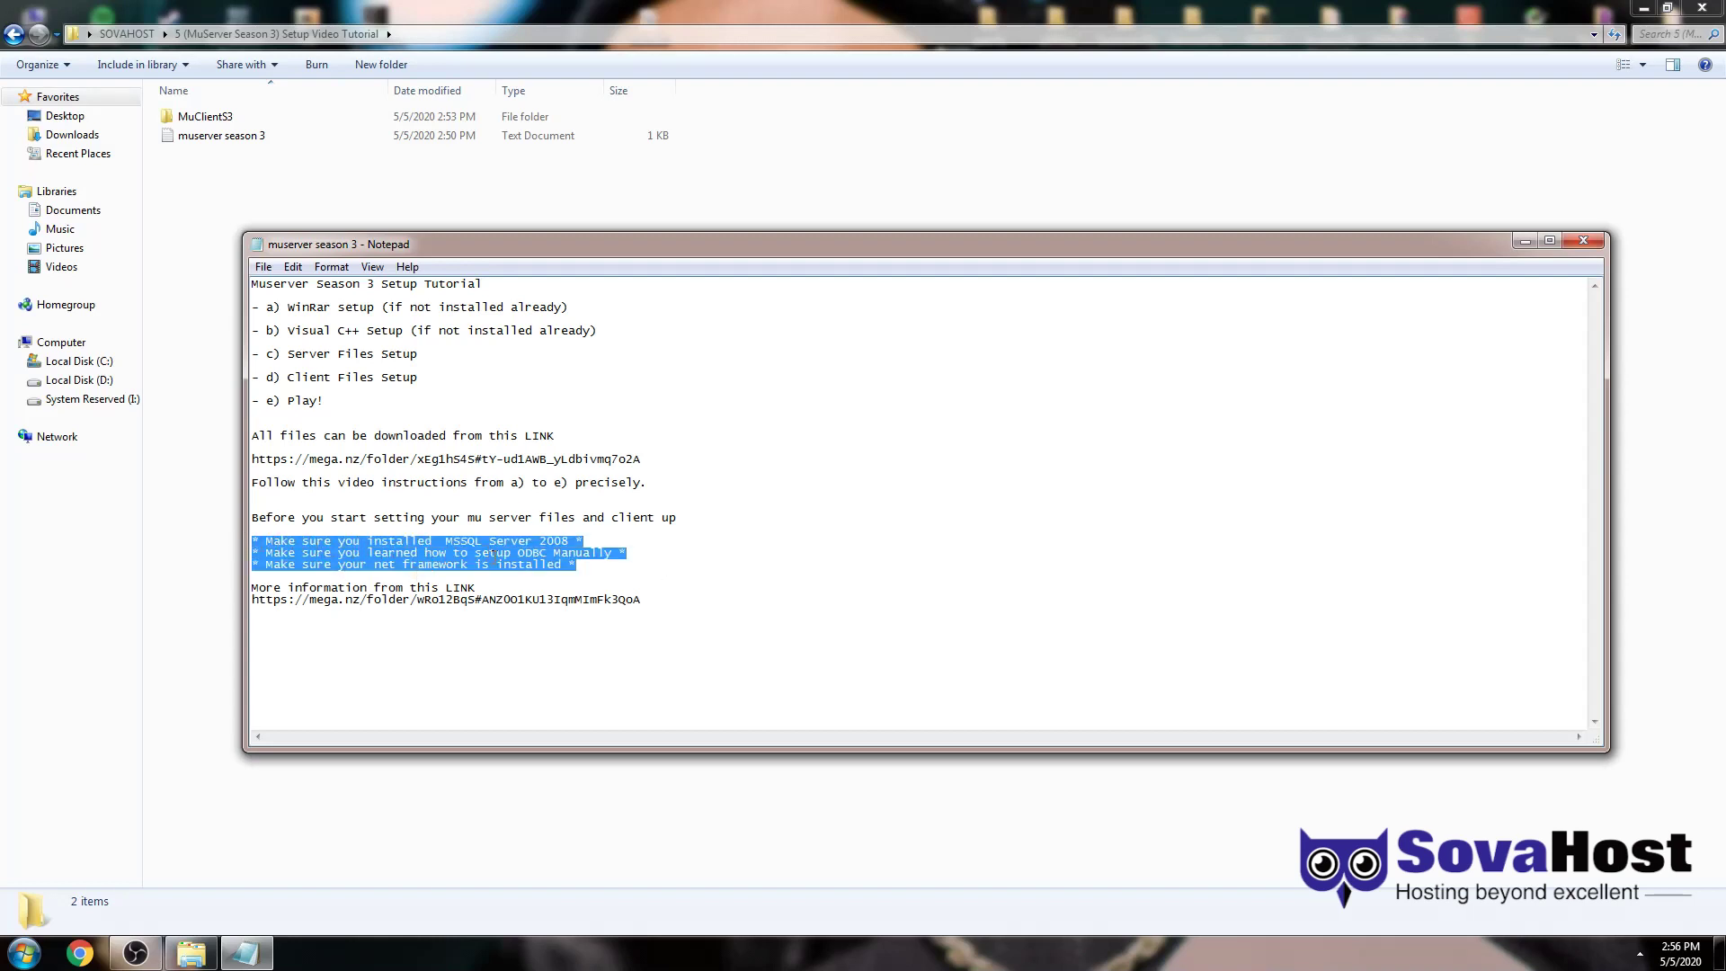
drag(576, 542, 449, 544)
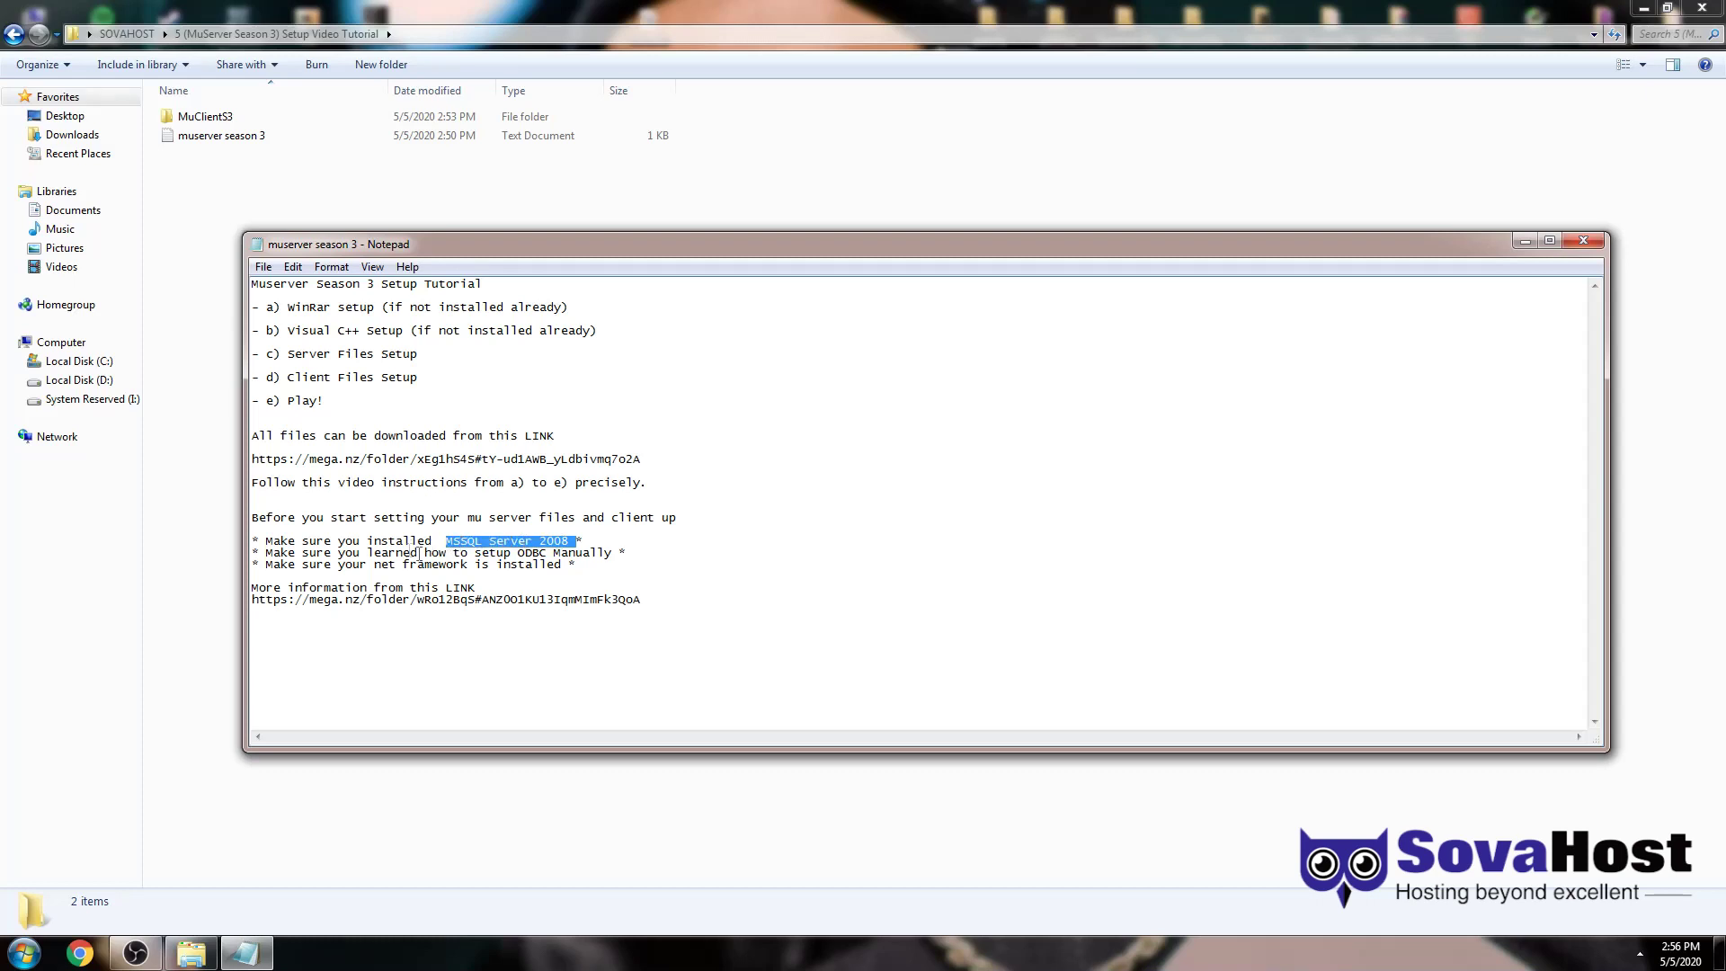
drag(628, 552, 198, 566)
click(550, 548)
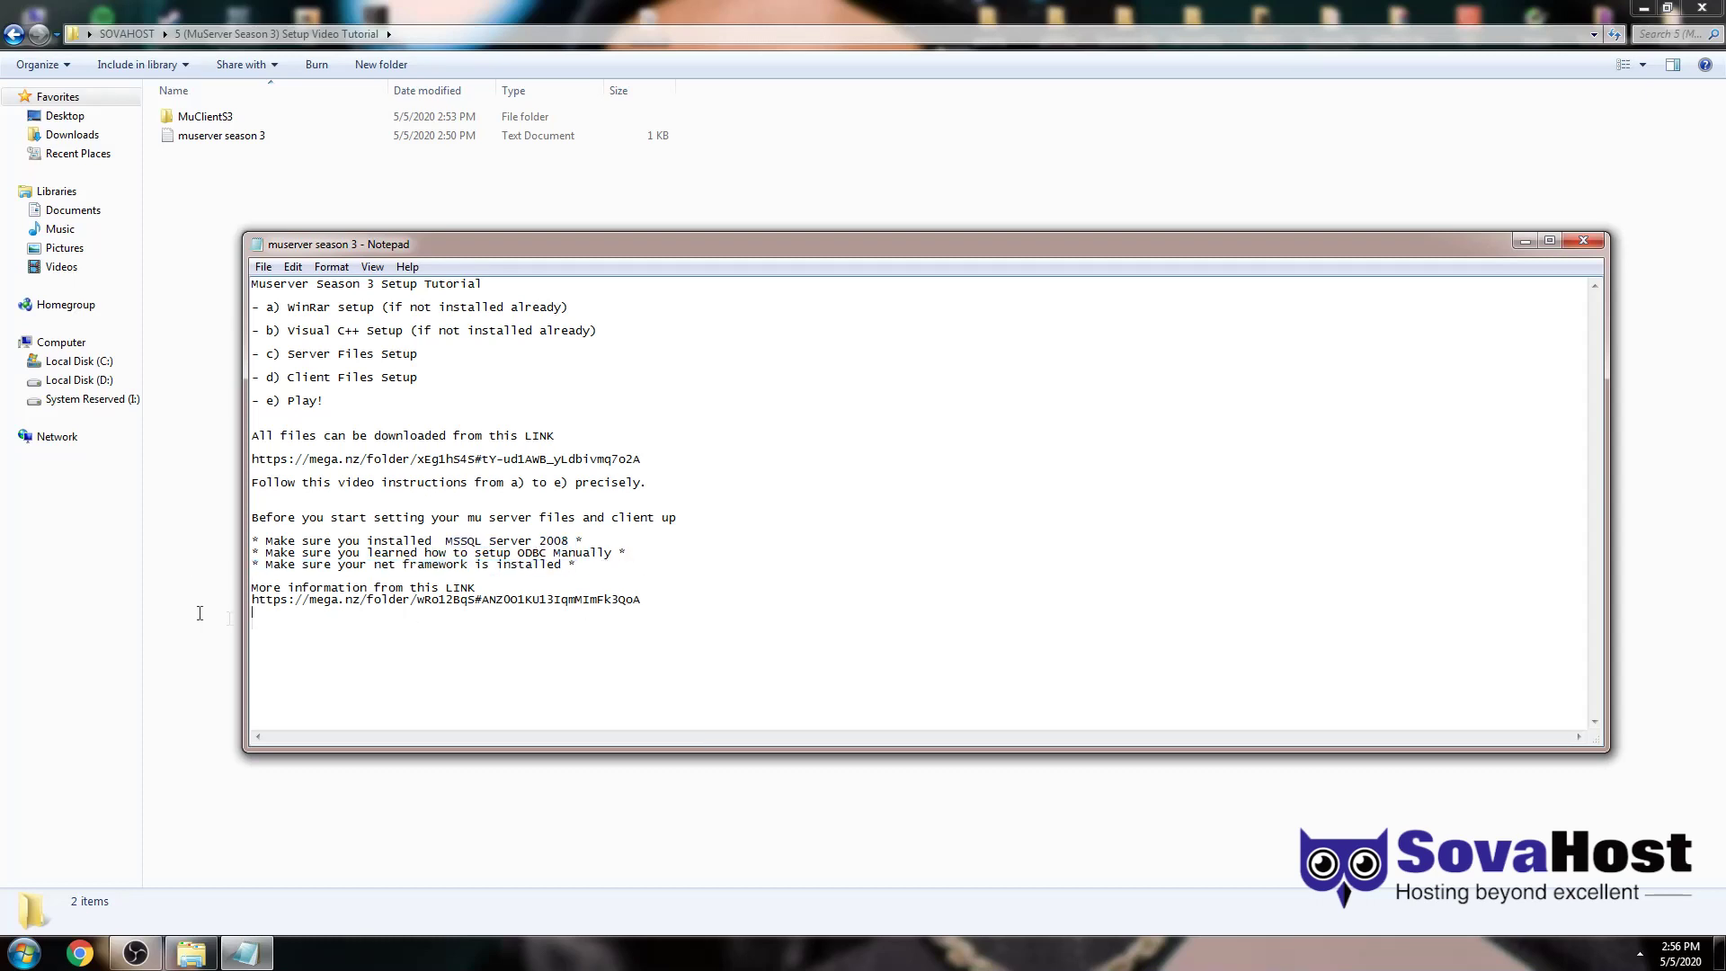
drag(199, 613, 168, 602)
click(544, 567)
Step: Switch to the Remote Desktop session on the server at 164.132.134.21
click(24, 952)
click(114, 436)
key(Return)
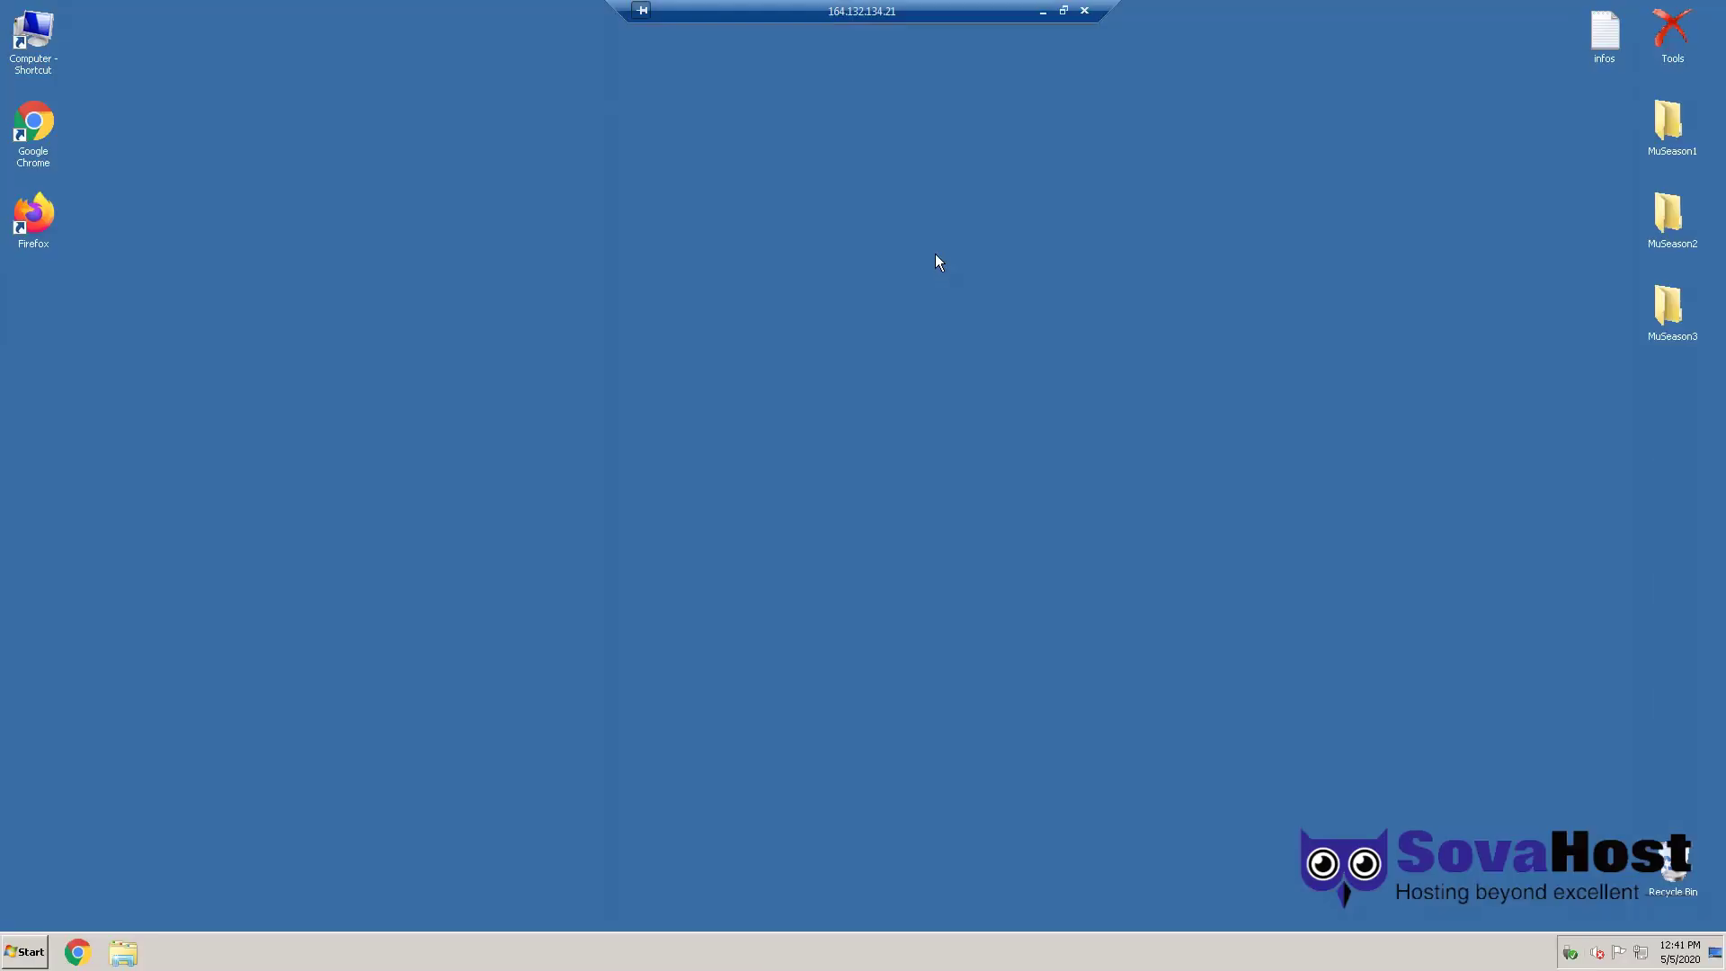
Step: Open the MuSeason3 folder on the server's desktop and look over the MuClientS3 and MuServerS3 archives
drag(872, 229, 840, 221)
click(670, 327)
click(678, 354)
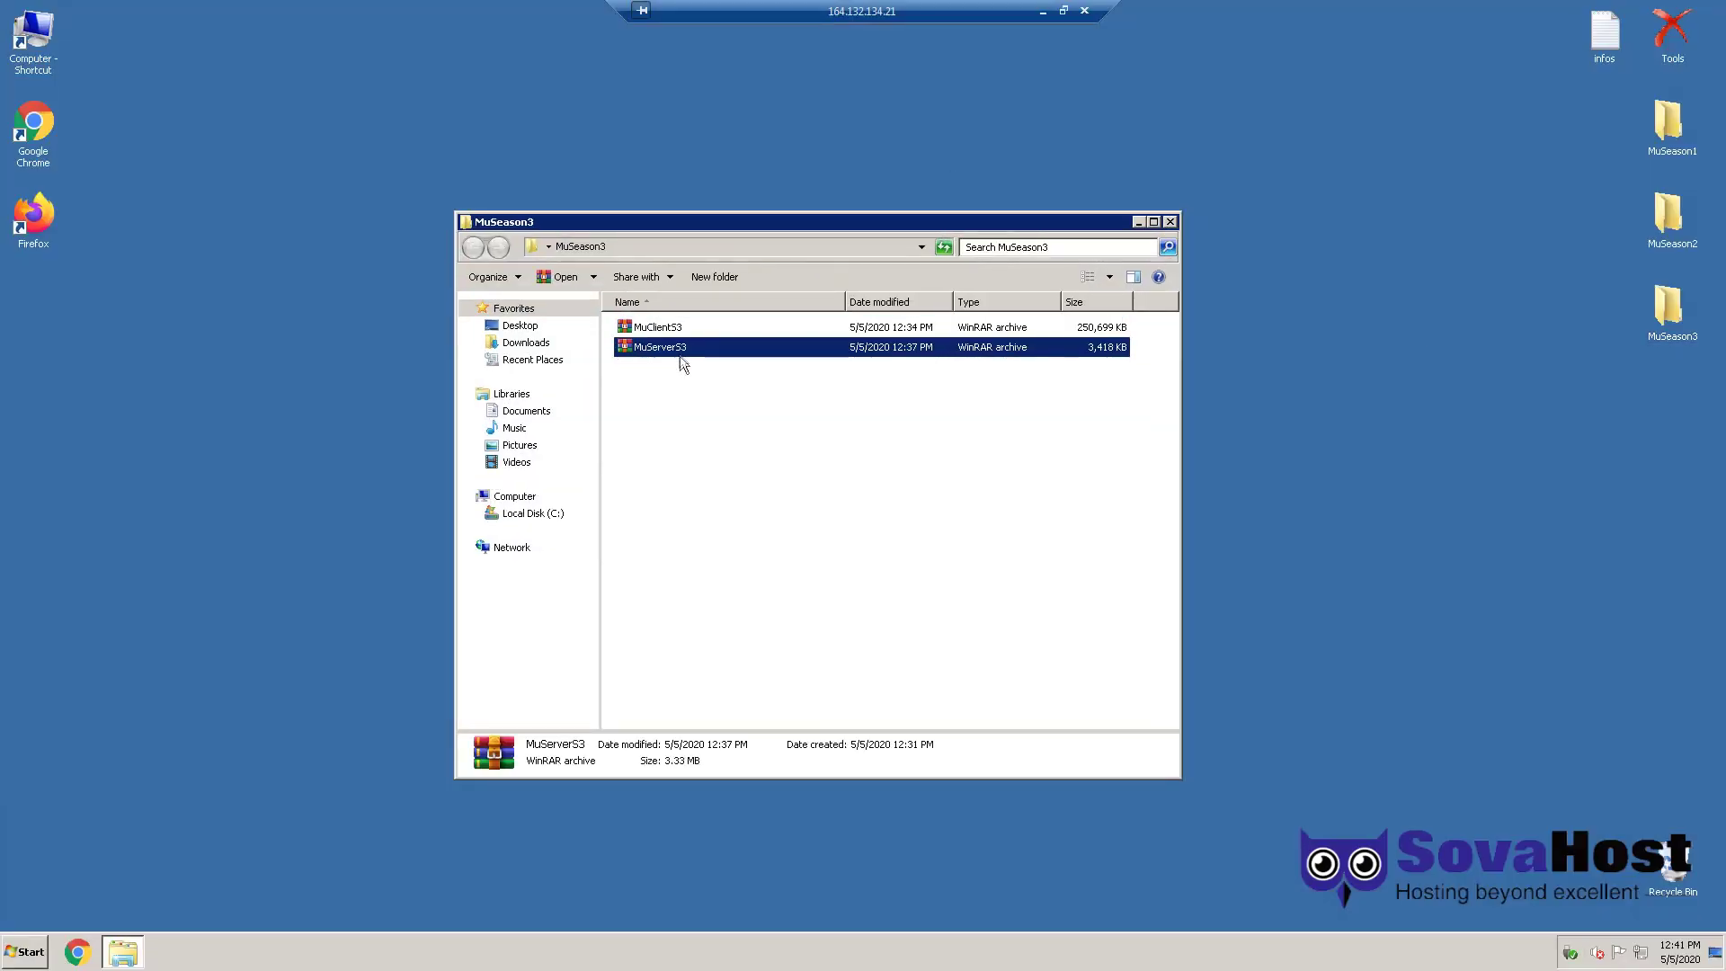
click(736, 423)
Step: Open Local Disk (C:) in a second window and arrange it beside the MuSeason3 folder
double_click(31, 41)
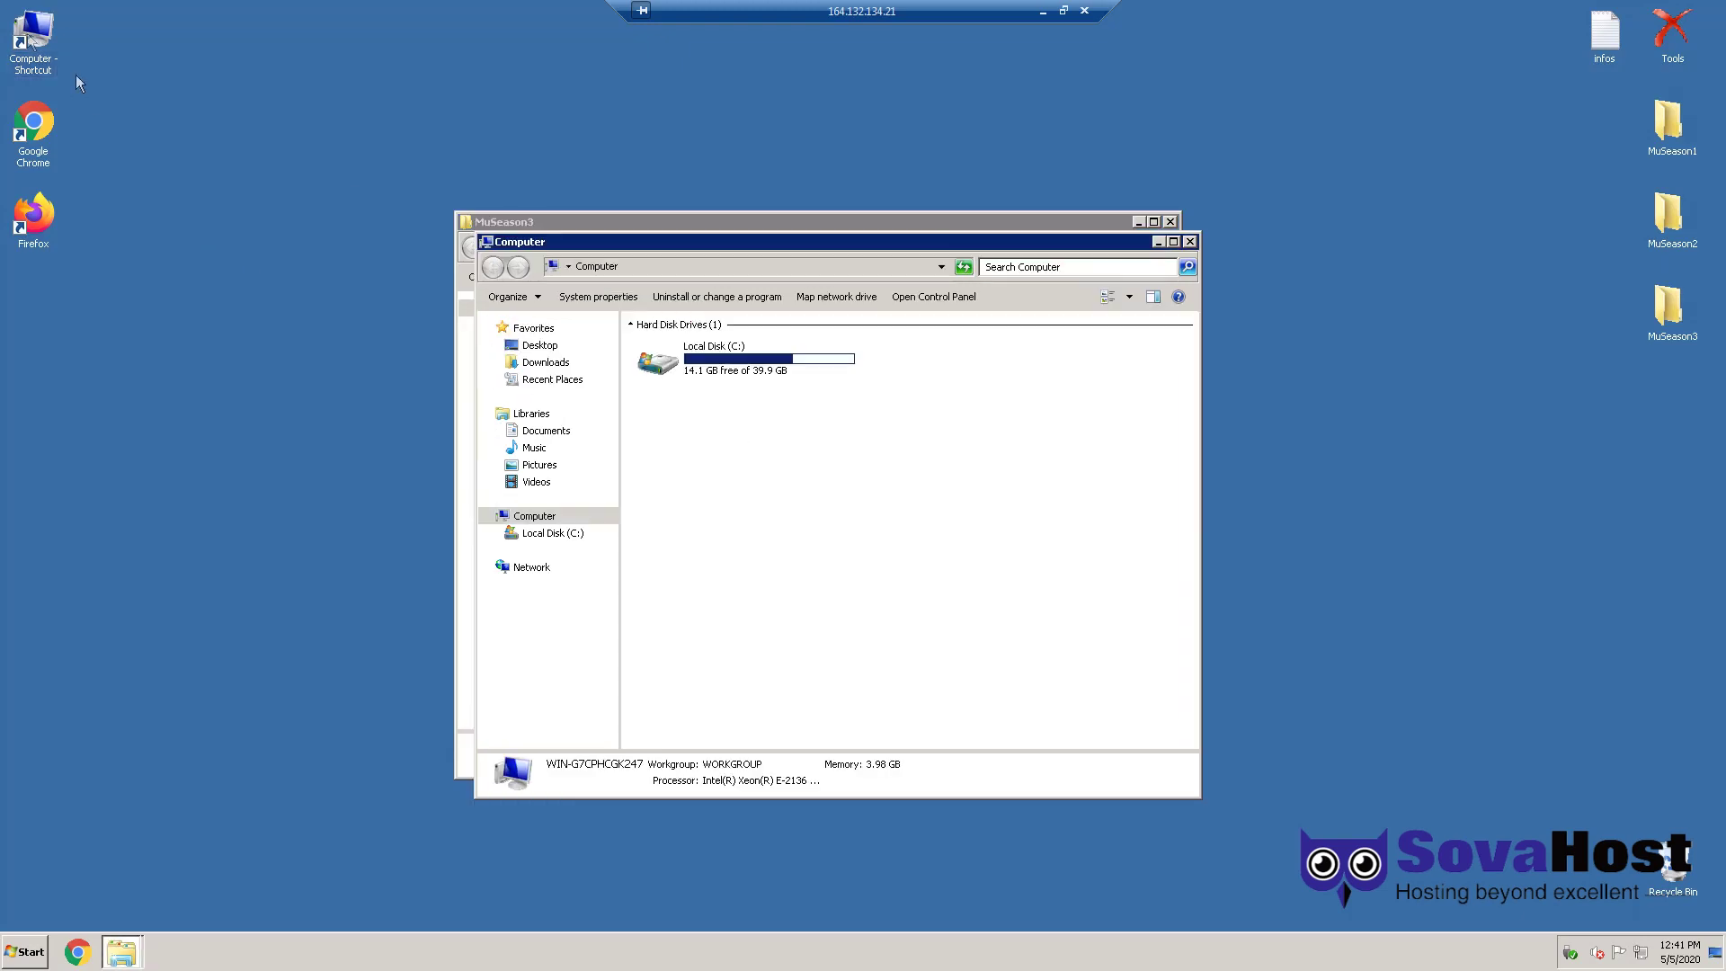
drag(779, 254, 379, 256)
drag(629, 225, 1028, 191)
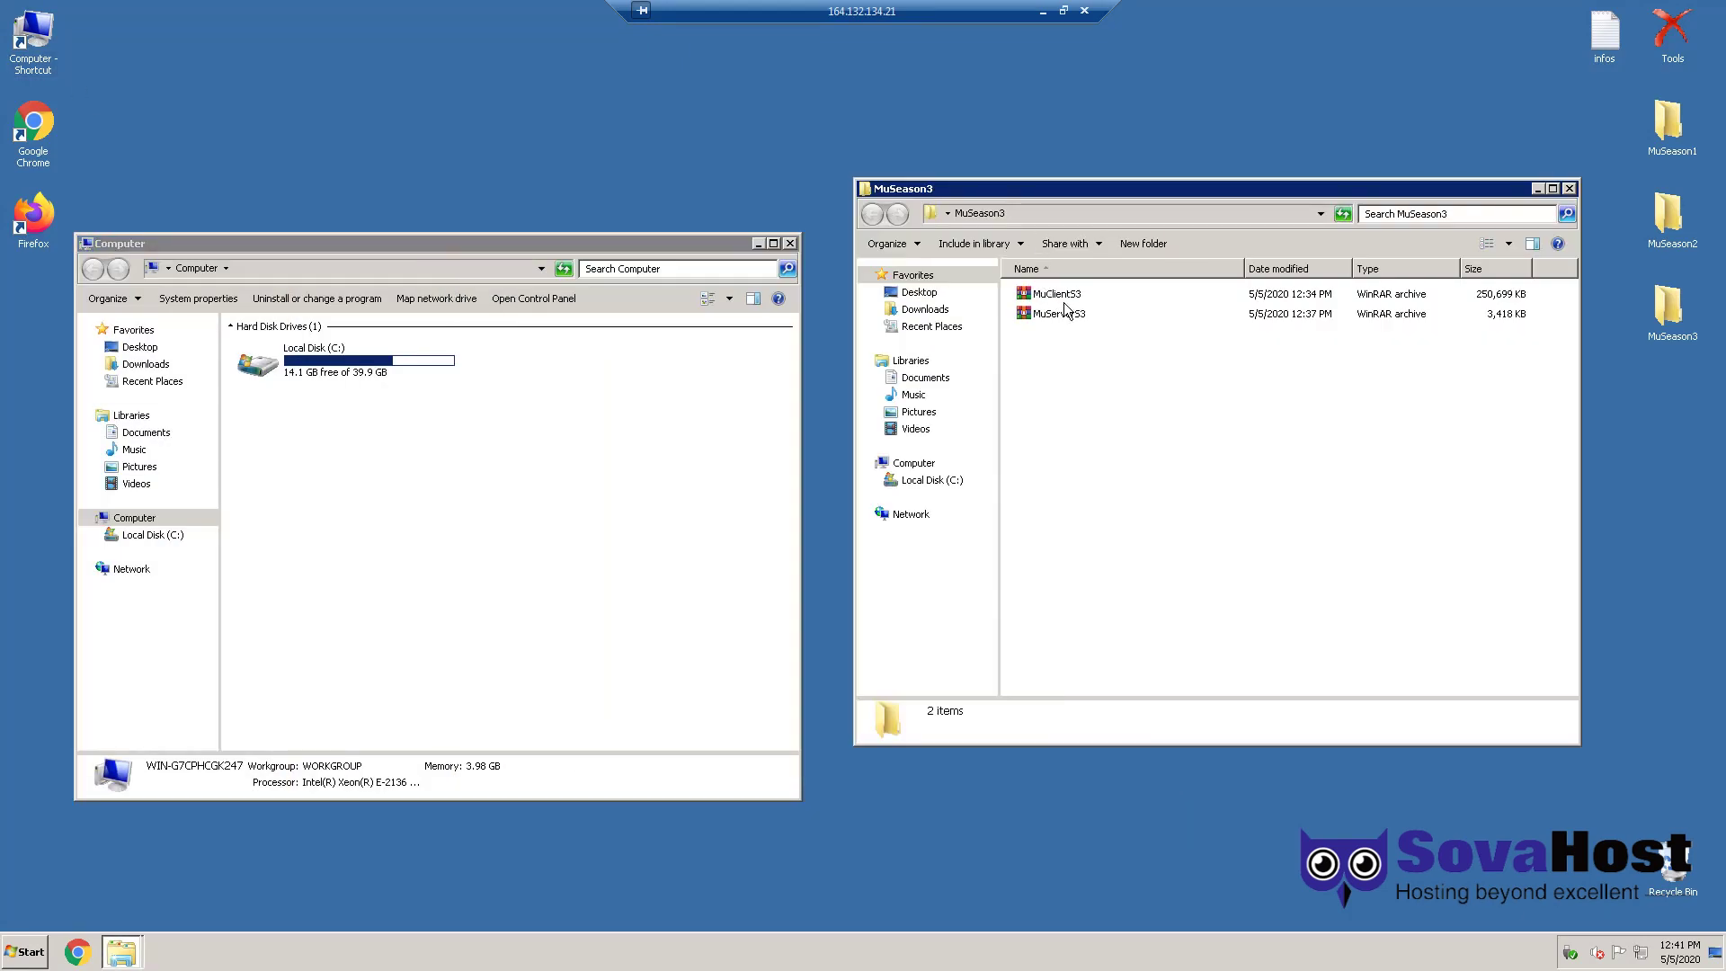
click(1068, 315)
double_click(435, 368)
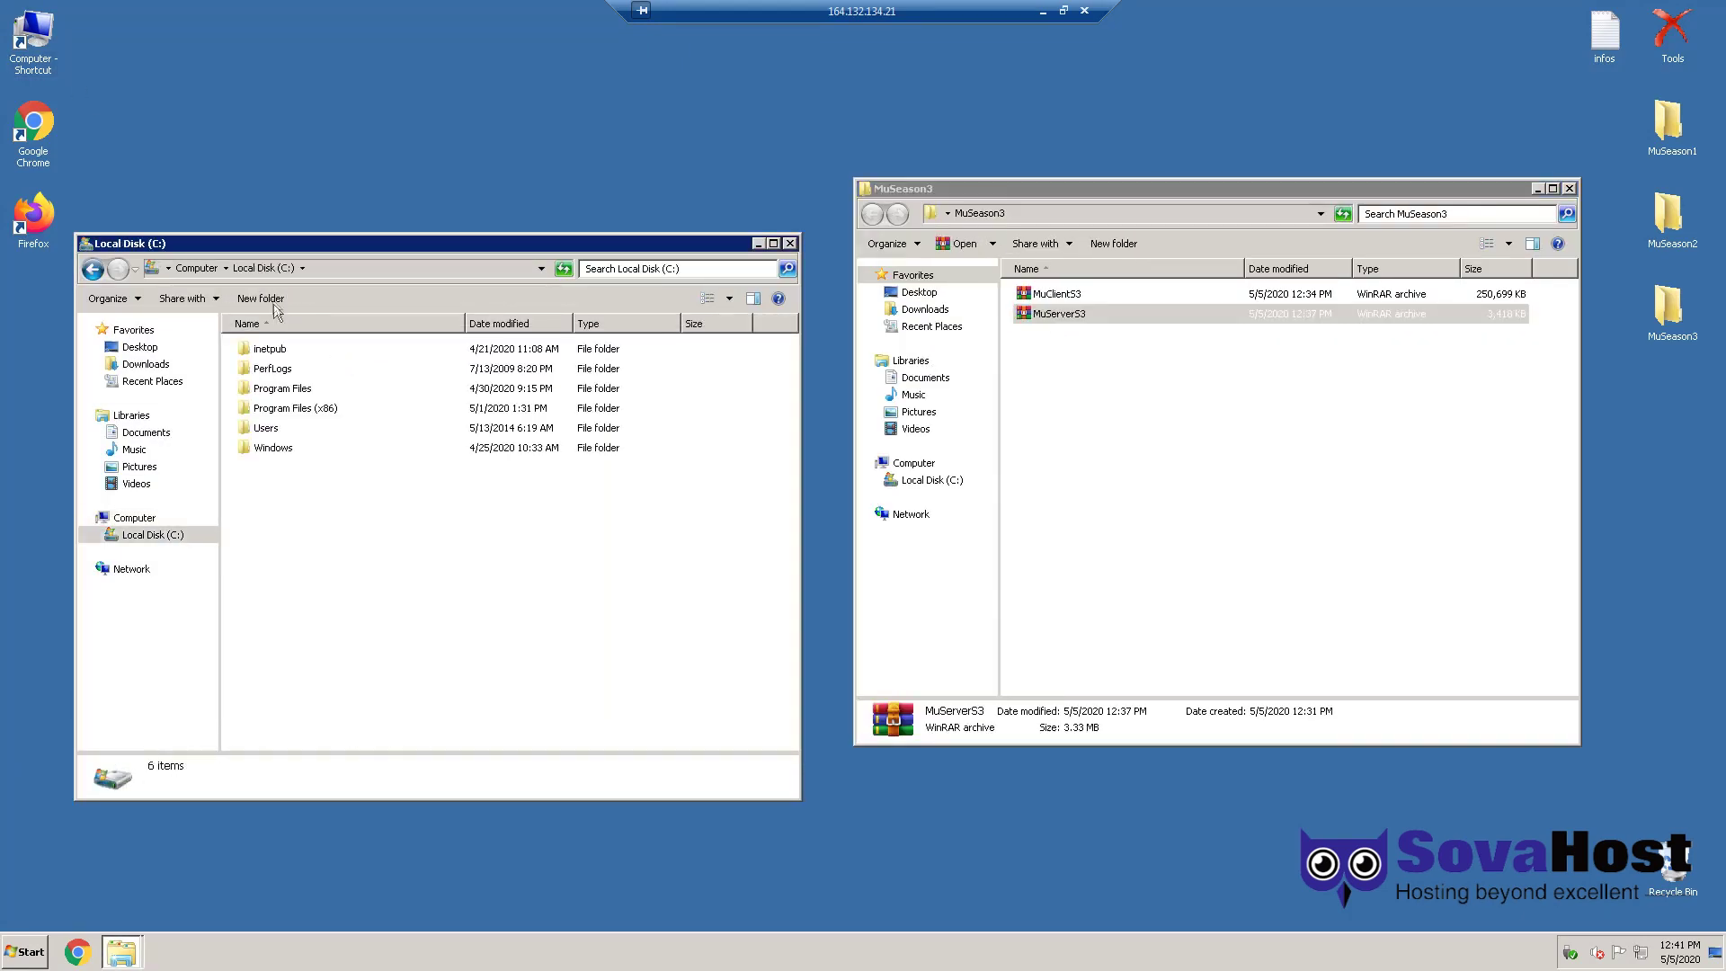
click(270, 299)
key(Return)
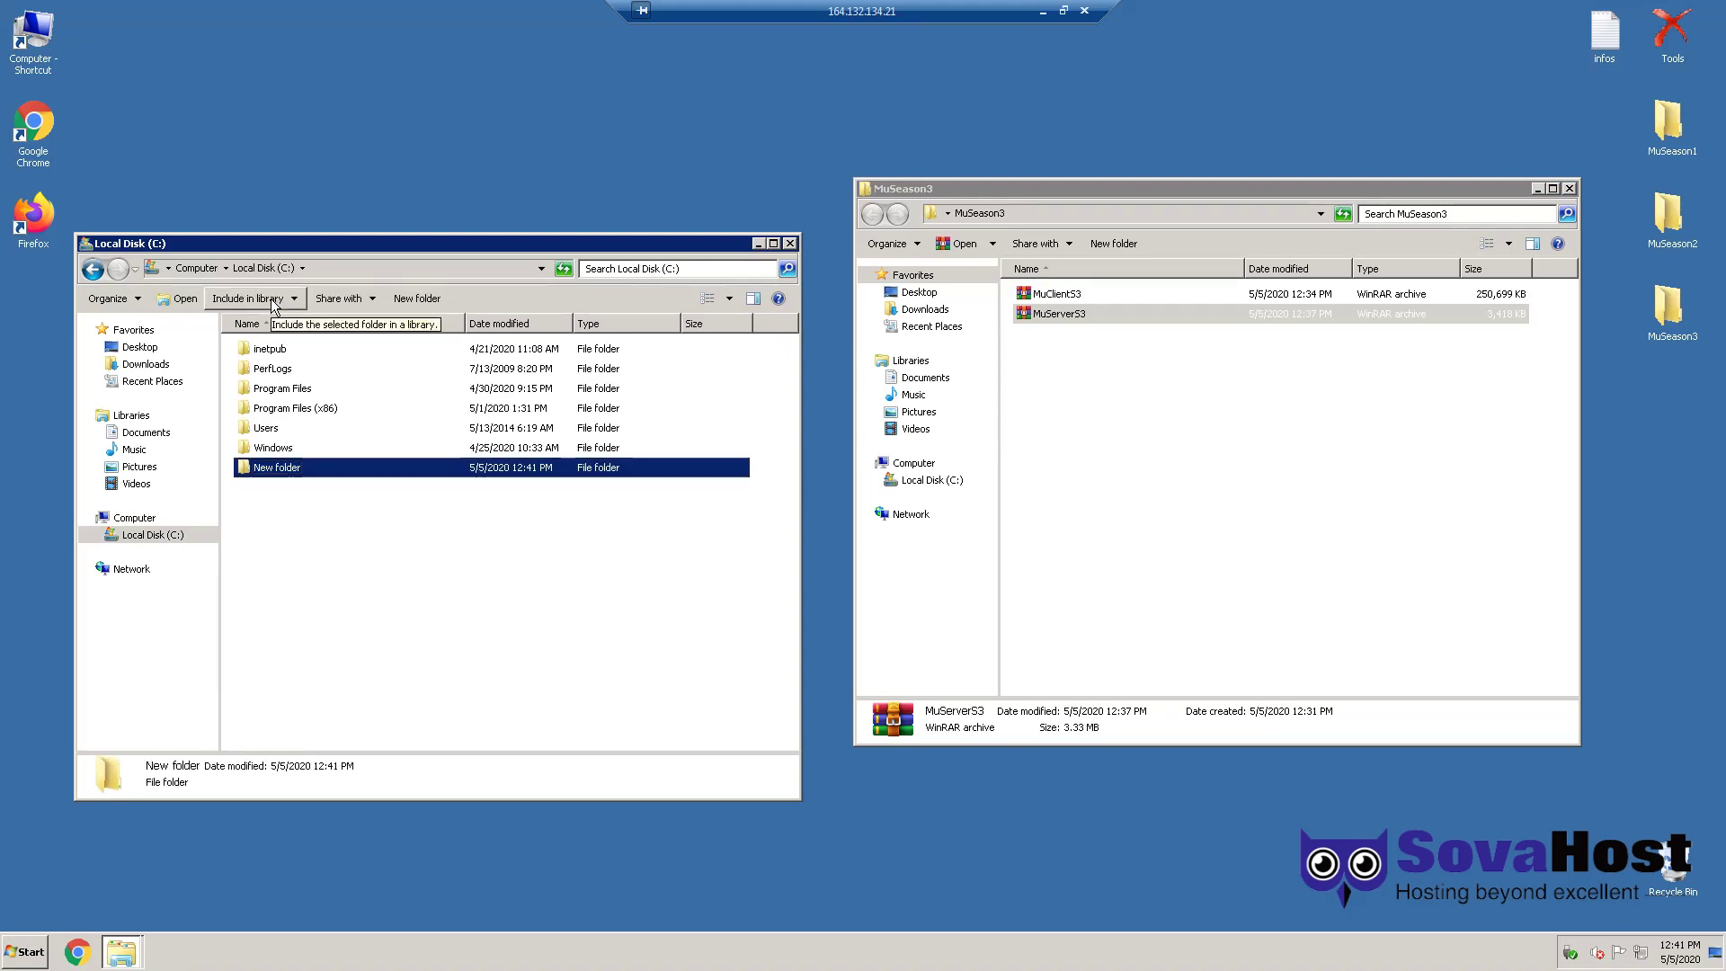
key(Delete)
key(Return)
Step: Extract the MuServerS3 folder from the MuServerS3 archive to Local Disk (C:) and close the archive
double_click(1088, 321)
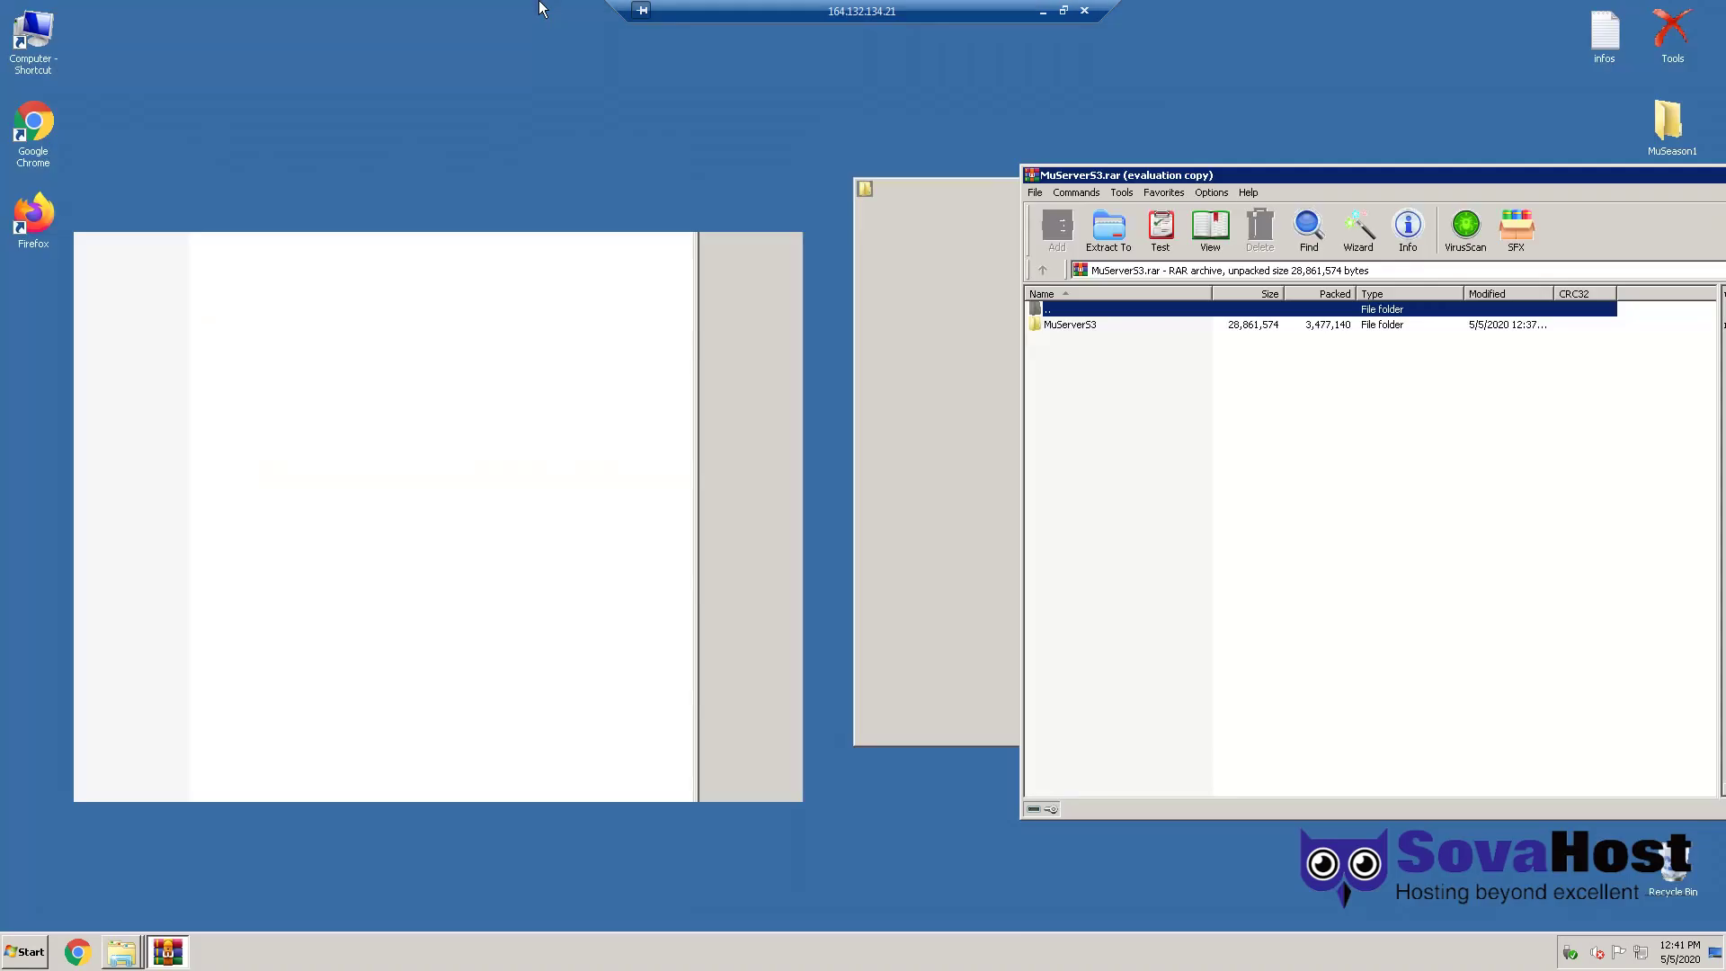
drag(1123, 329, 503, 604)
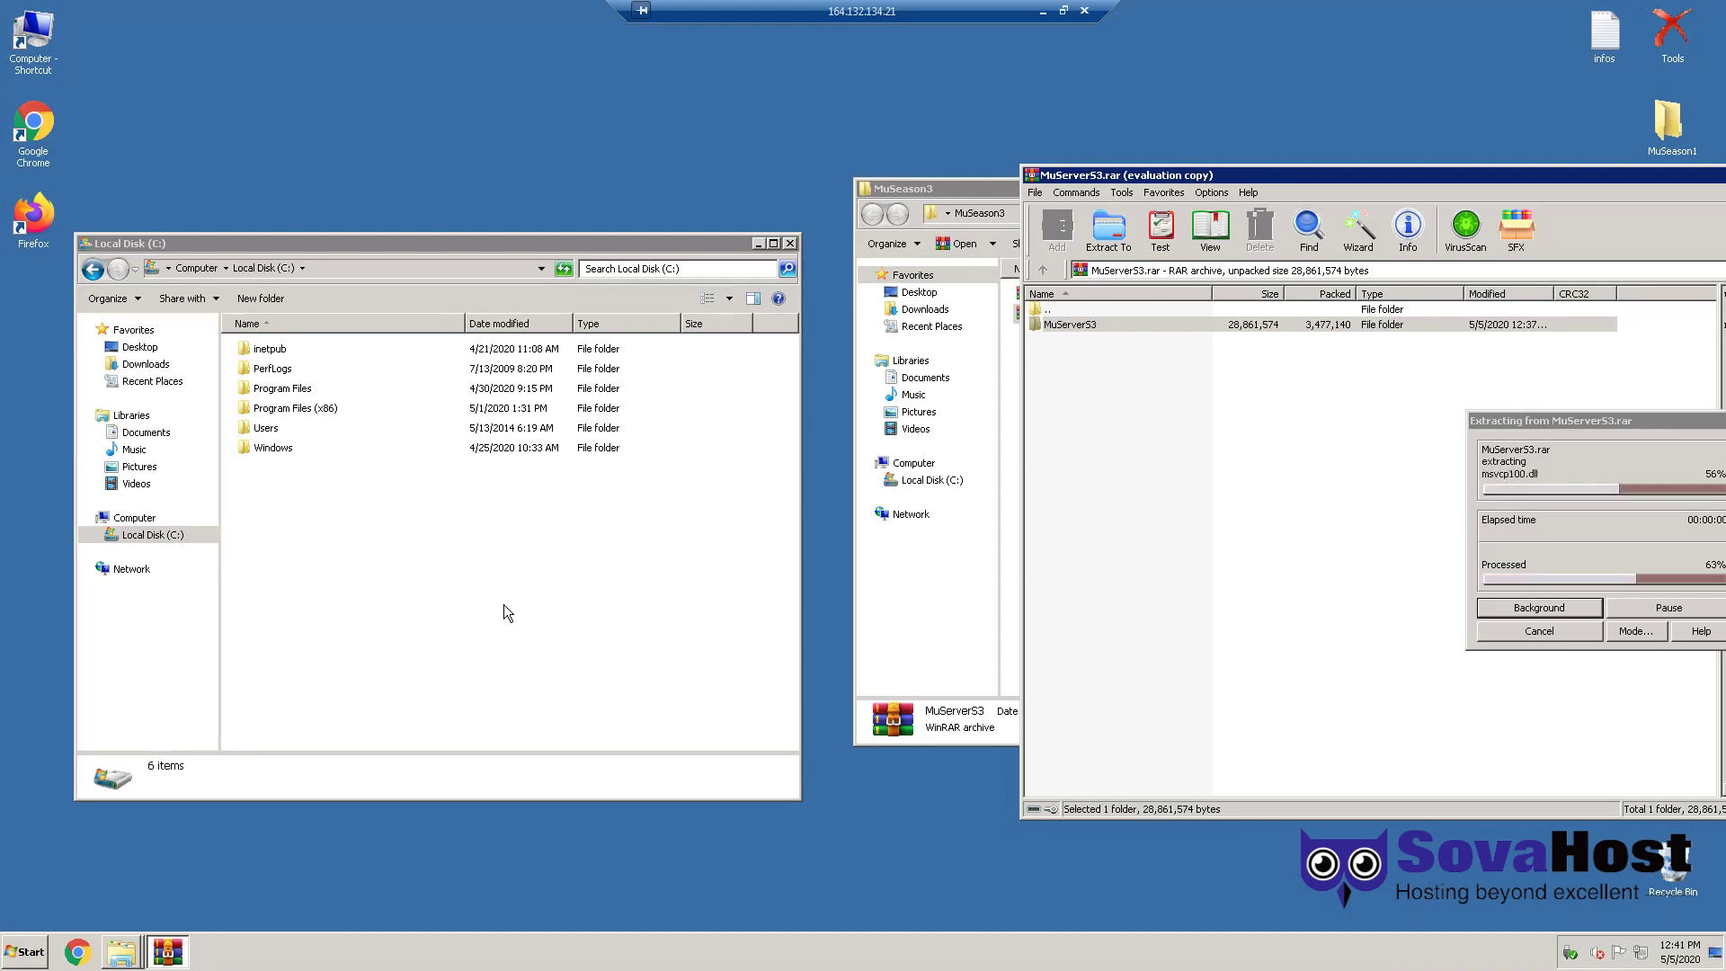
double_click(1282, 172)
click(1713, 9)
Step: Open the ConnectServer folder inside the extracted MuServerS3 folder on C:
click(455, 469)
double_click(295, 467)
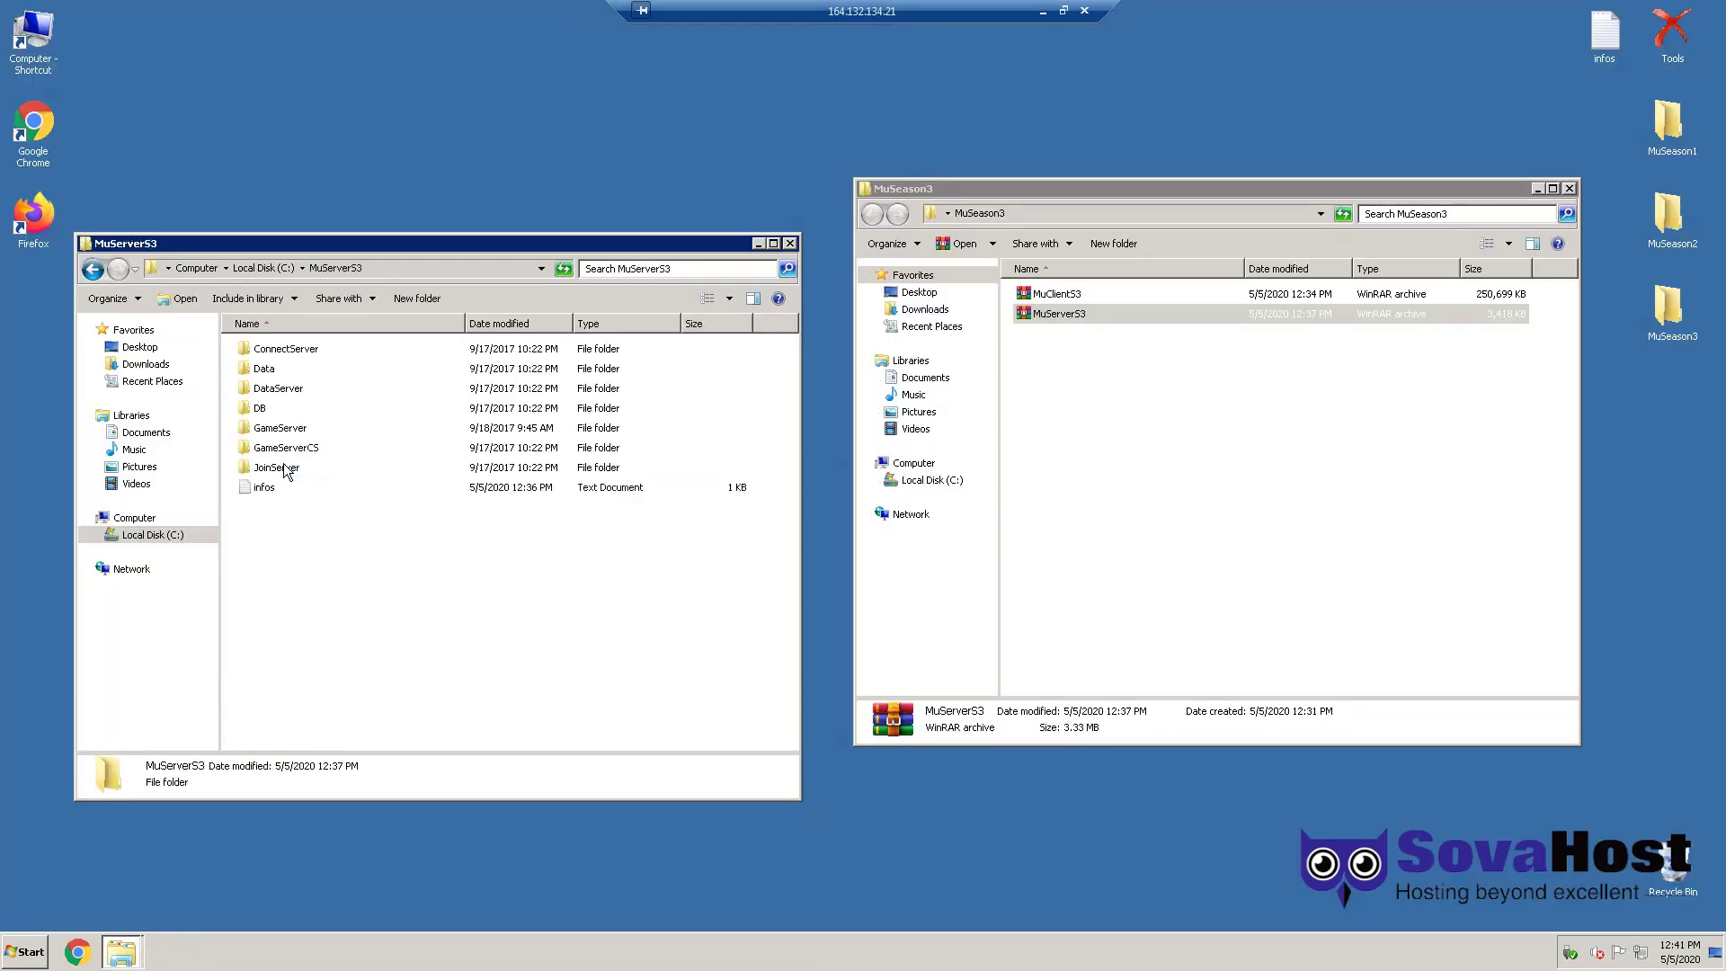
double_click(308, 357)
Step: Copy the server's IP address 164.132.134.21 from the infos text file on the desktop and close the file
double_click(1605, 34)
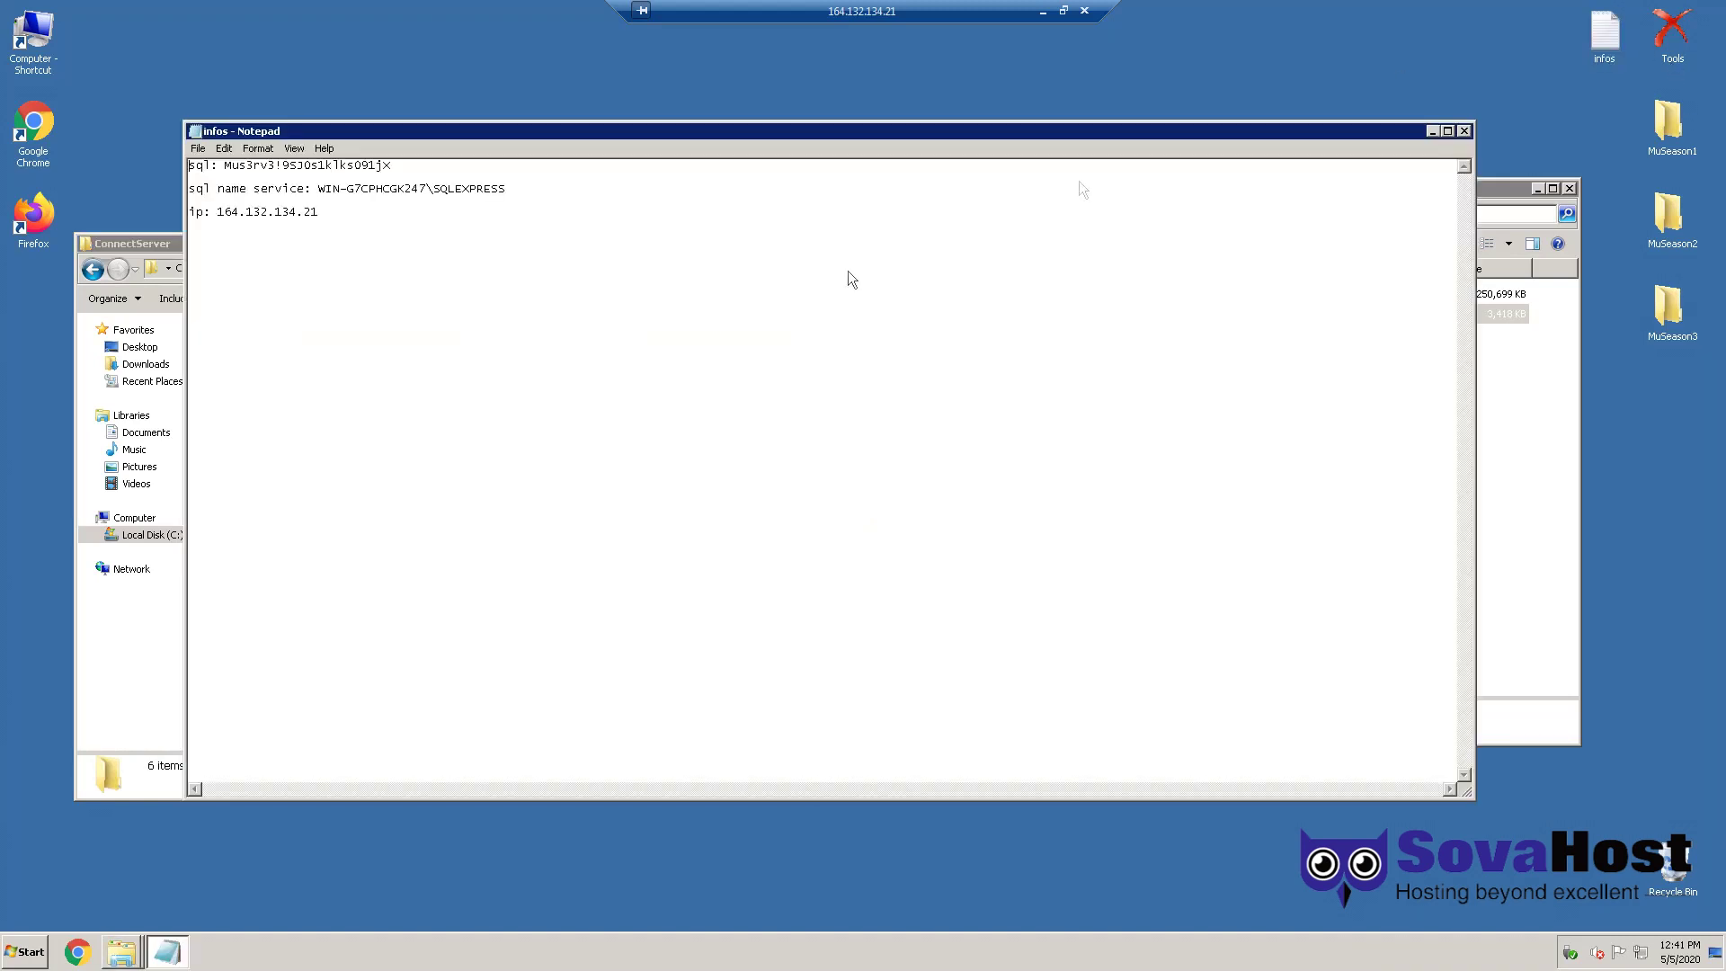
drag(320, 212, 378, 214)
key(ctrl+c)
click(217, 213)
click(1467, 131)
Step: In ConnectServer's ServerList file, set the ServerAddress of GameServer and GameServerCS to 164.132.134.21
double_click(270, 445)
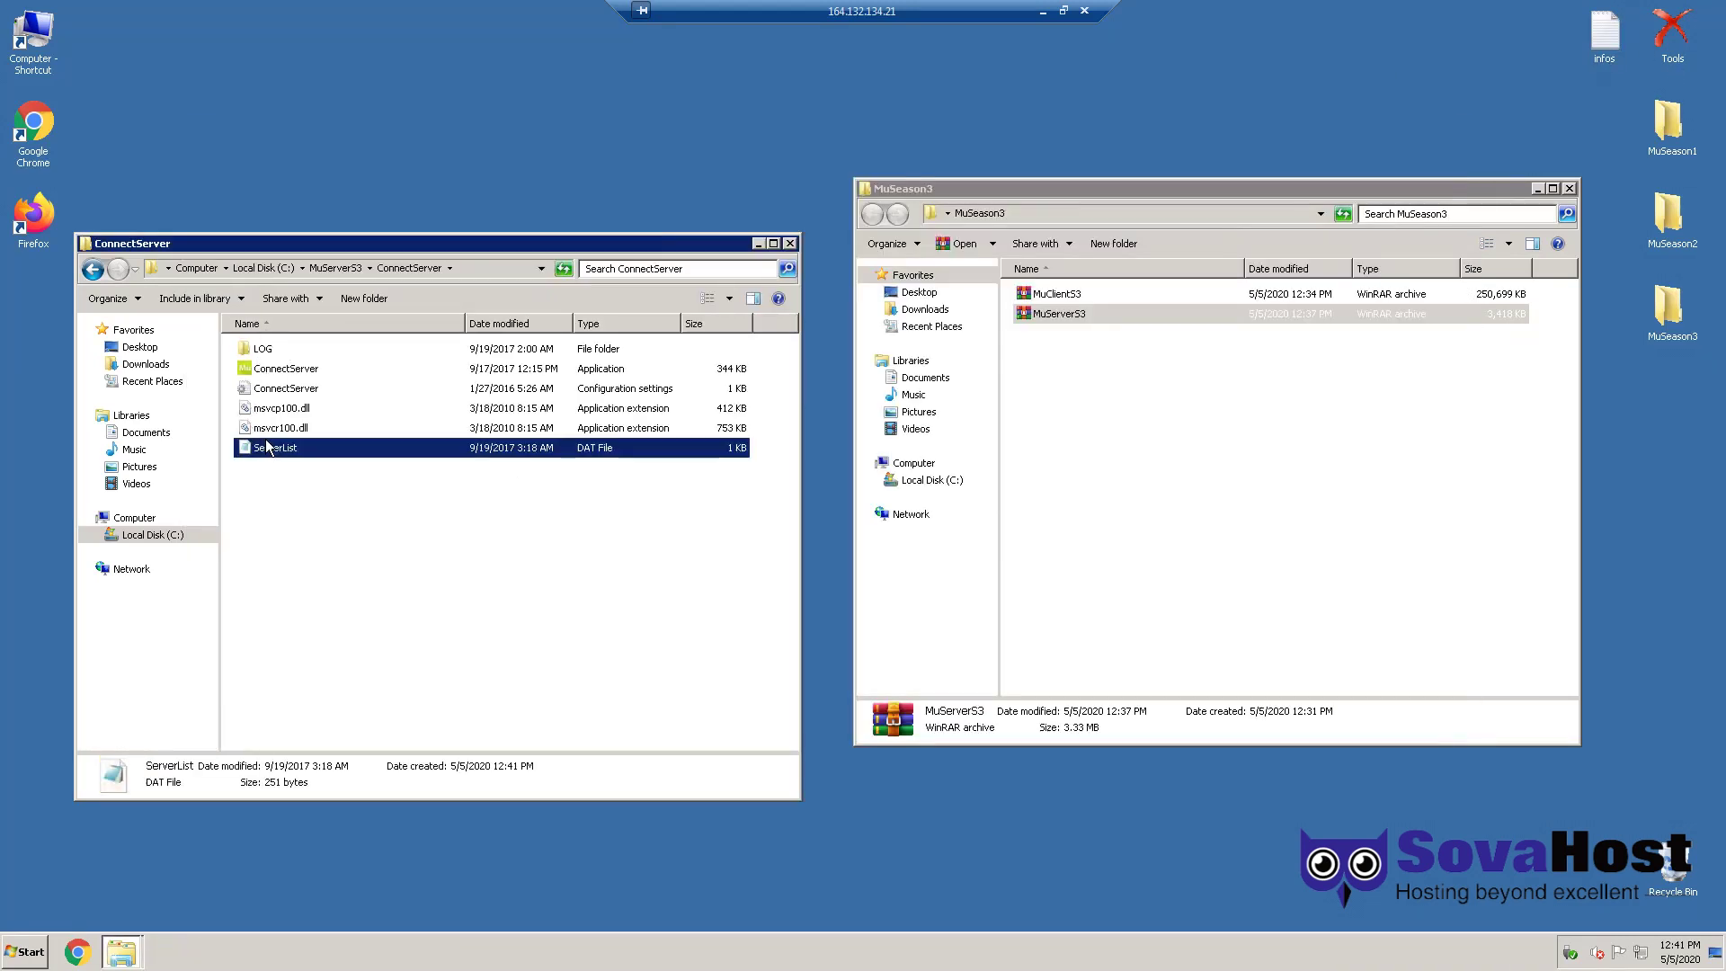
mouse_move(544, 173)
mouse_down()
mouse_move(439, 177)
mouse_move(522, 188)
mouse_up()
key(ctrl+v)
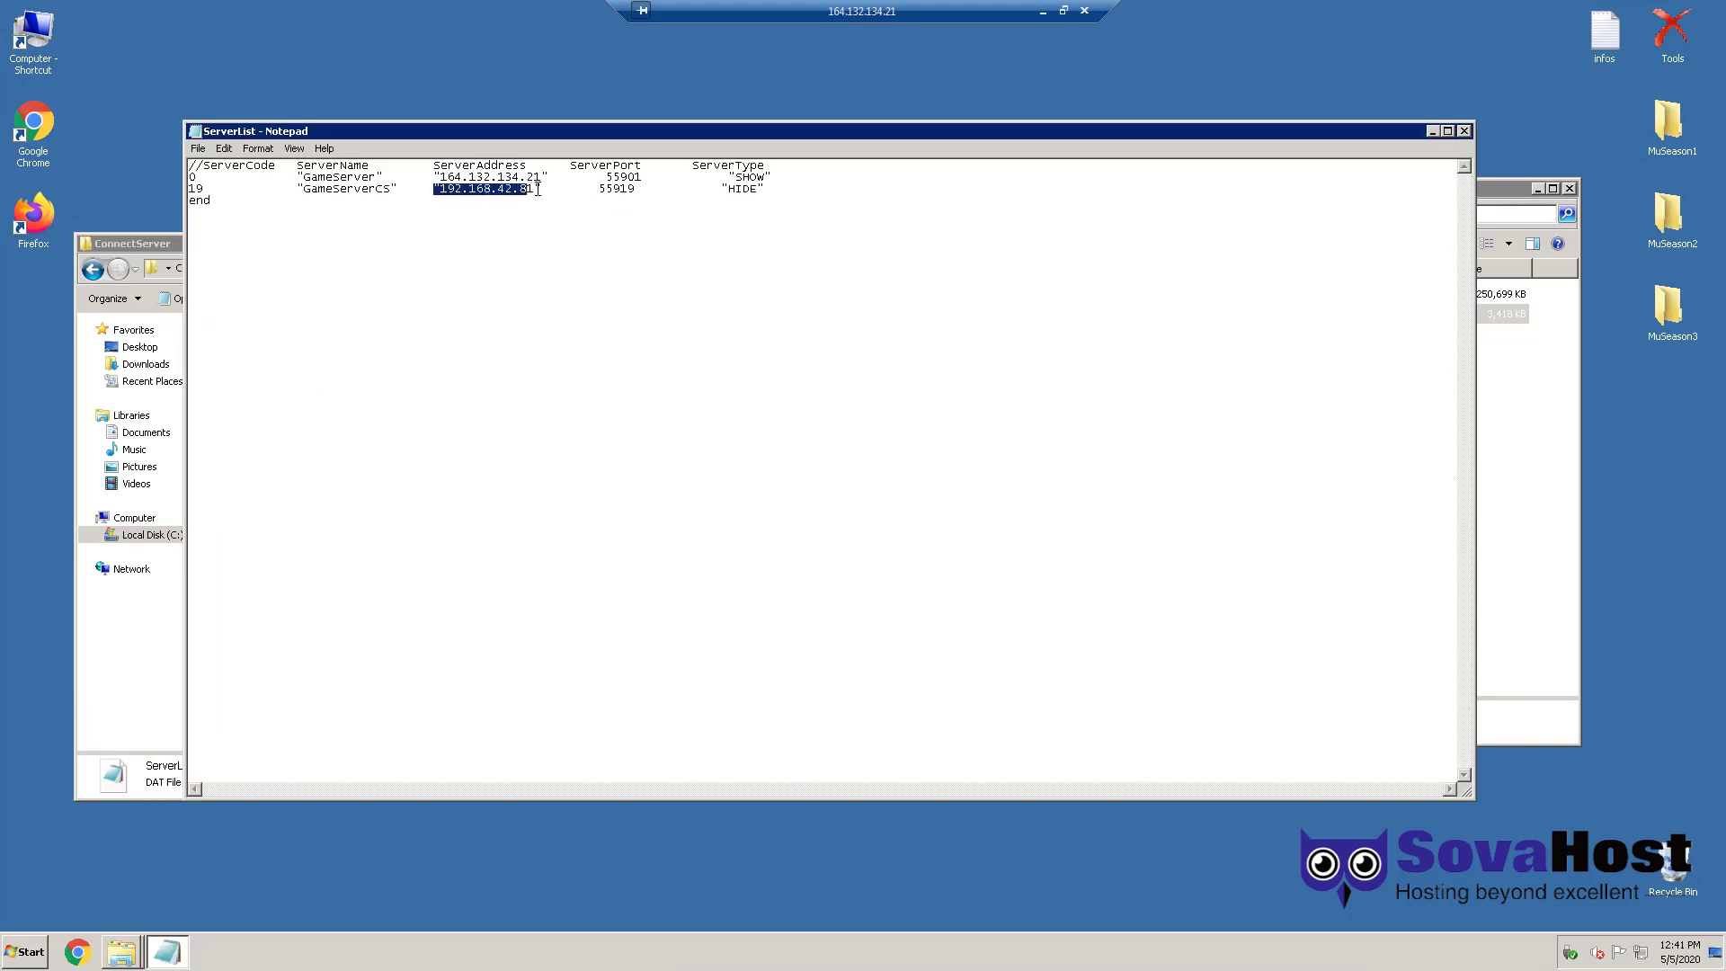
key(ctrl+v)
key(Delete)
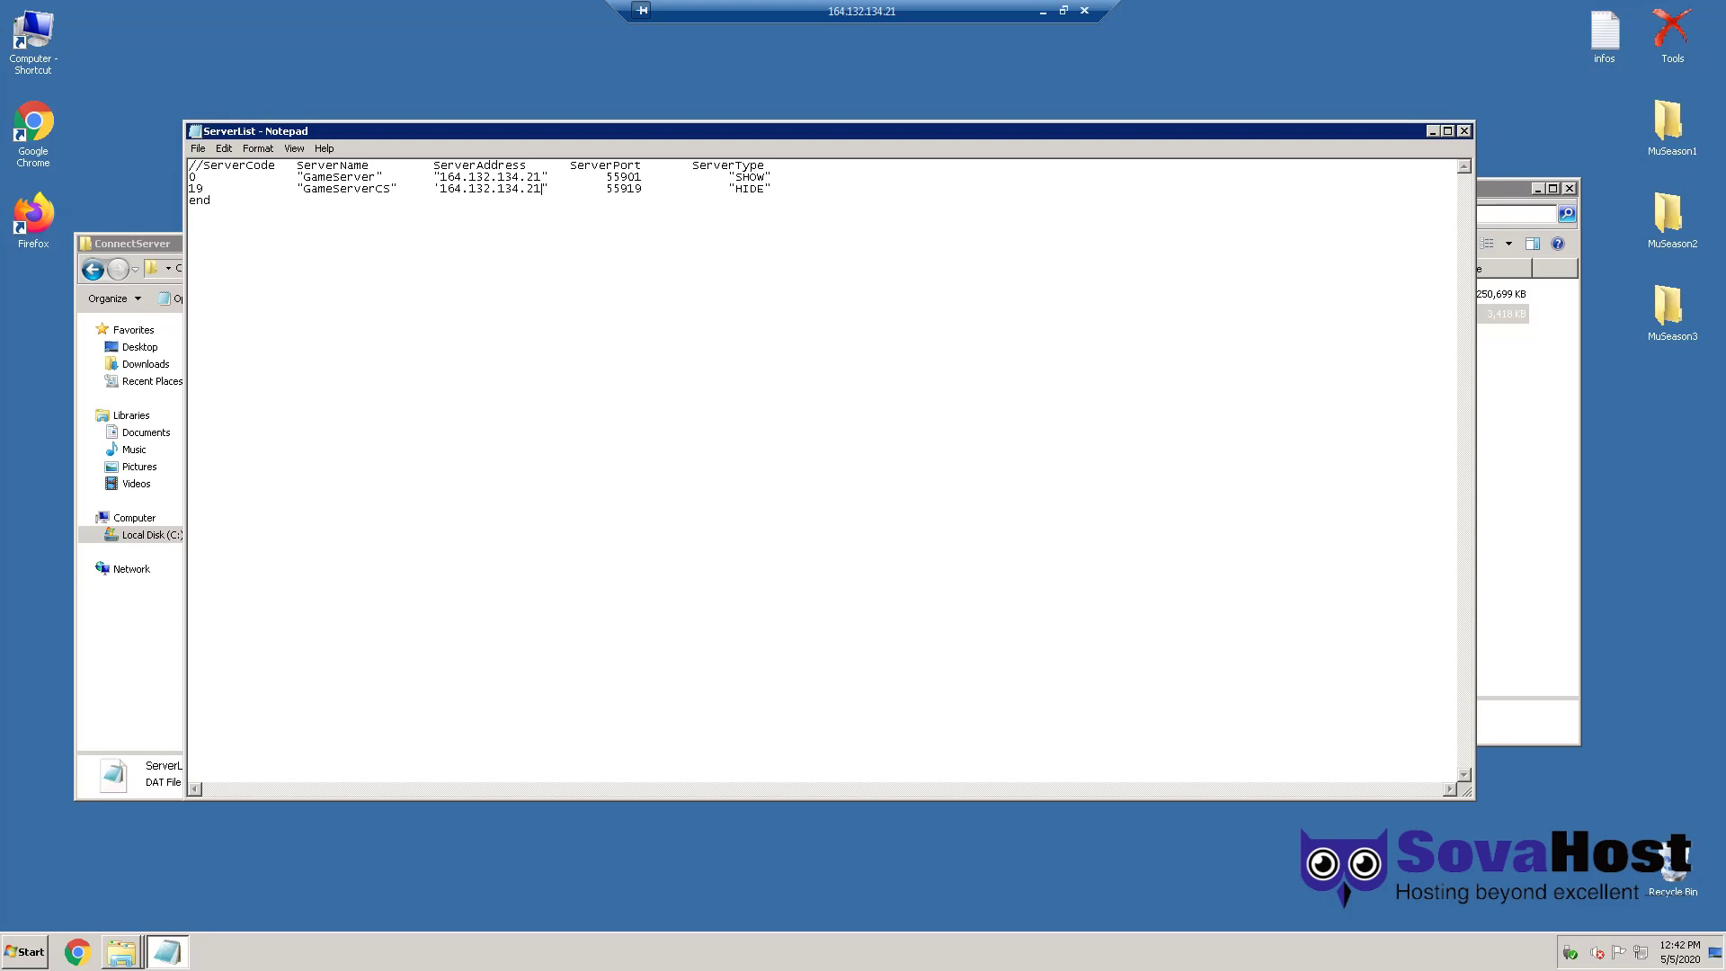
click(1463, 131)
Step: In the Data folder's MapServerInfo file, replace both IpAddress entries with the copied server IP address
click(574, 534)
key(BackSpace)
key(Down)
key(Return)
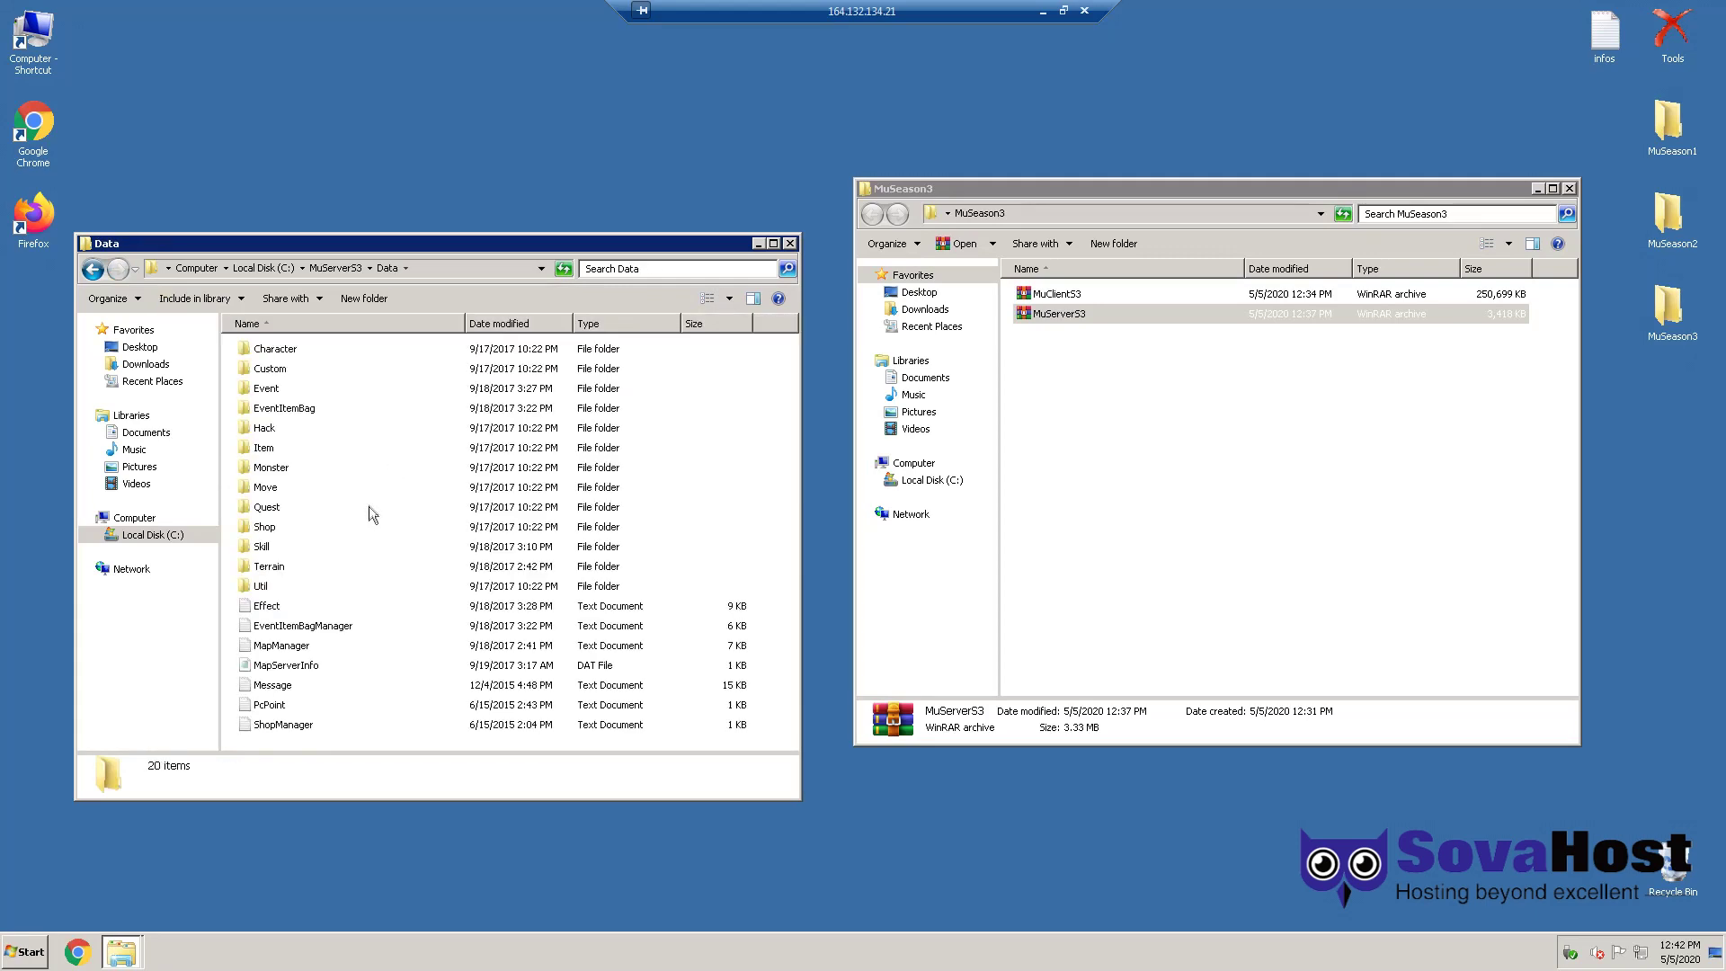
double_click(291, 665)
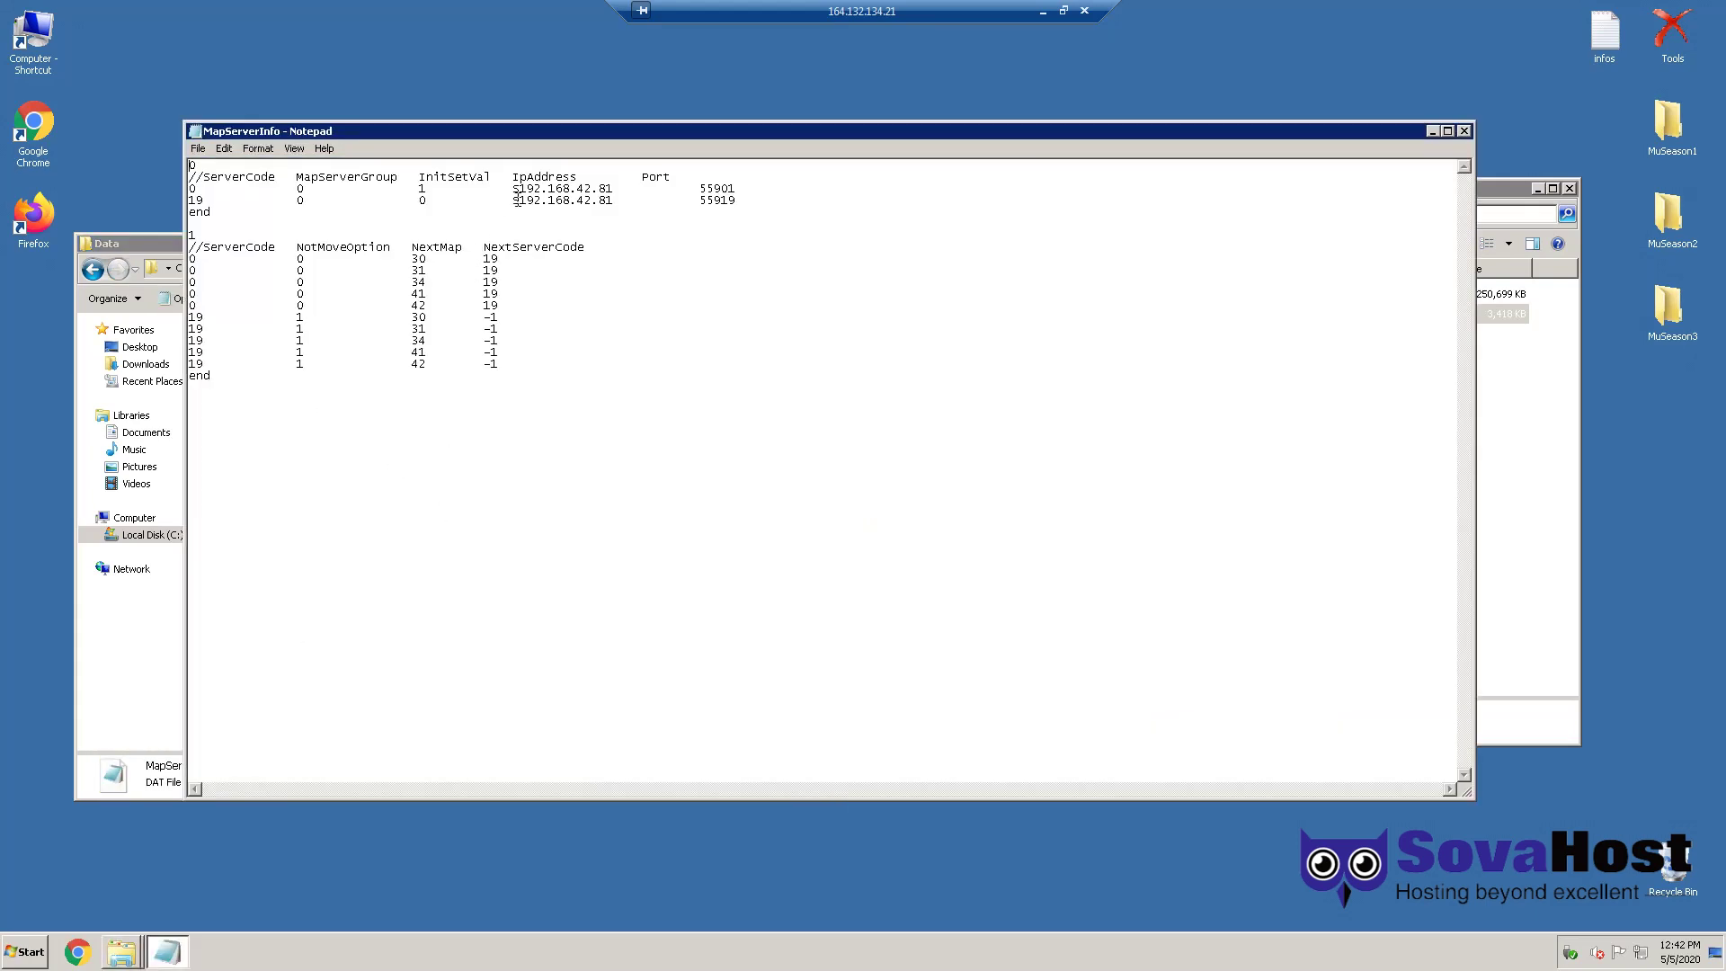
mouse_move(520, 189)
mouse_down()
mouse_move(606, 190)
mouse_move(519, 200)
mouse_up()
key(ctrl+v)
key(ctrl+v)
click(808, 290)
click(1465, 131)
Step: Look through the Data folder's contents, including the Custom subfolder, and return to the MuServerS3 folder
click(300, 644)
click(290, 667)
click(269, 371)
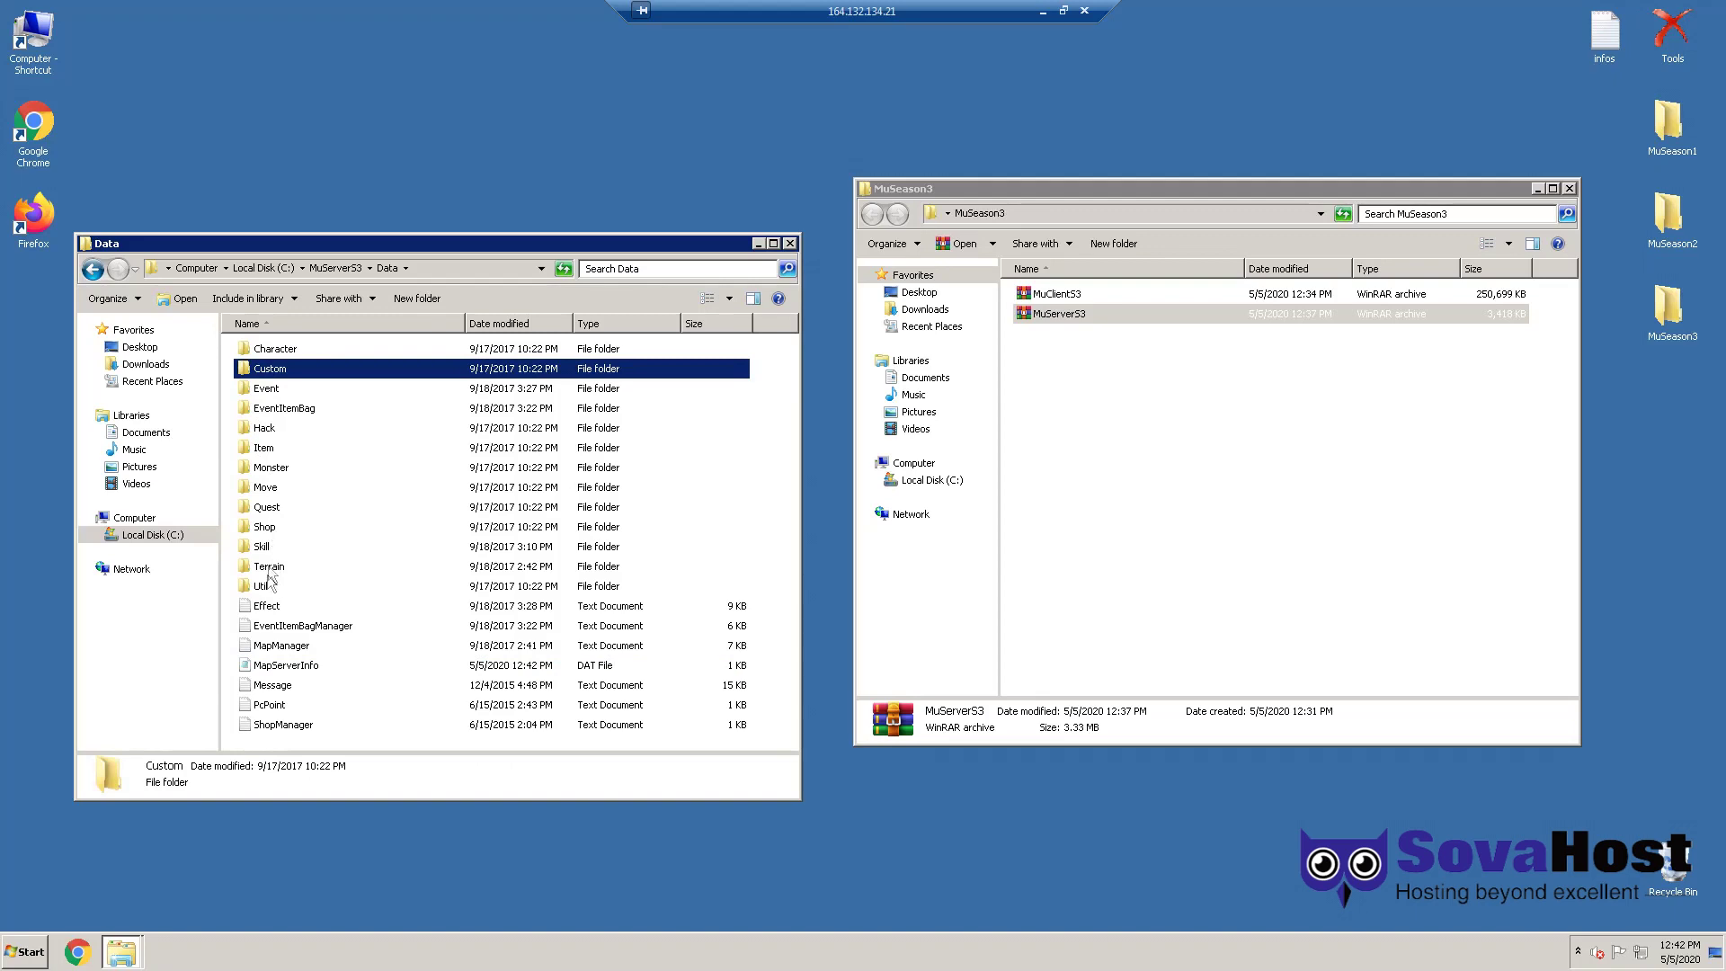
click(279, 509)
click(275, 570)
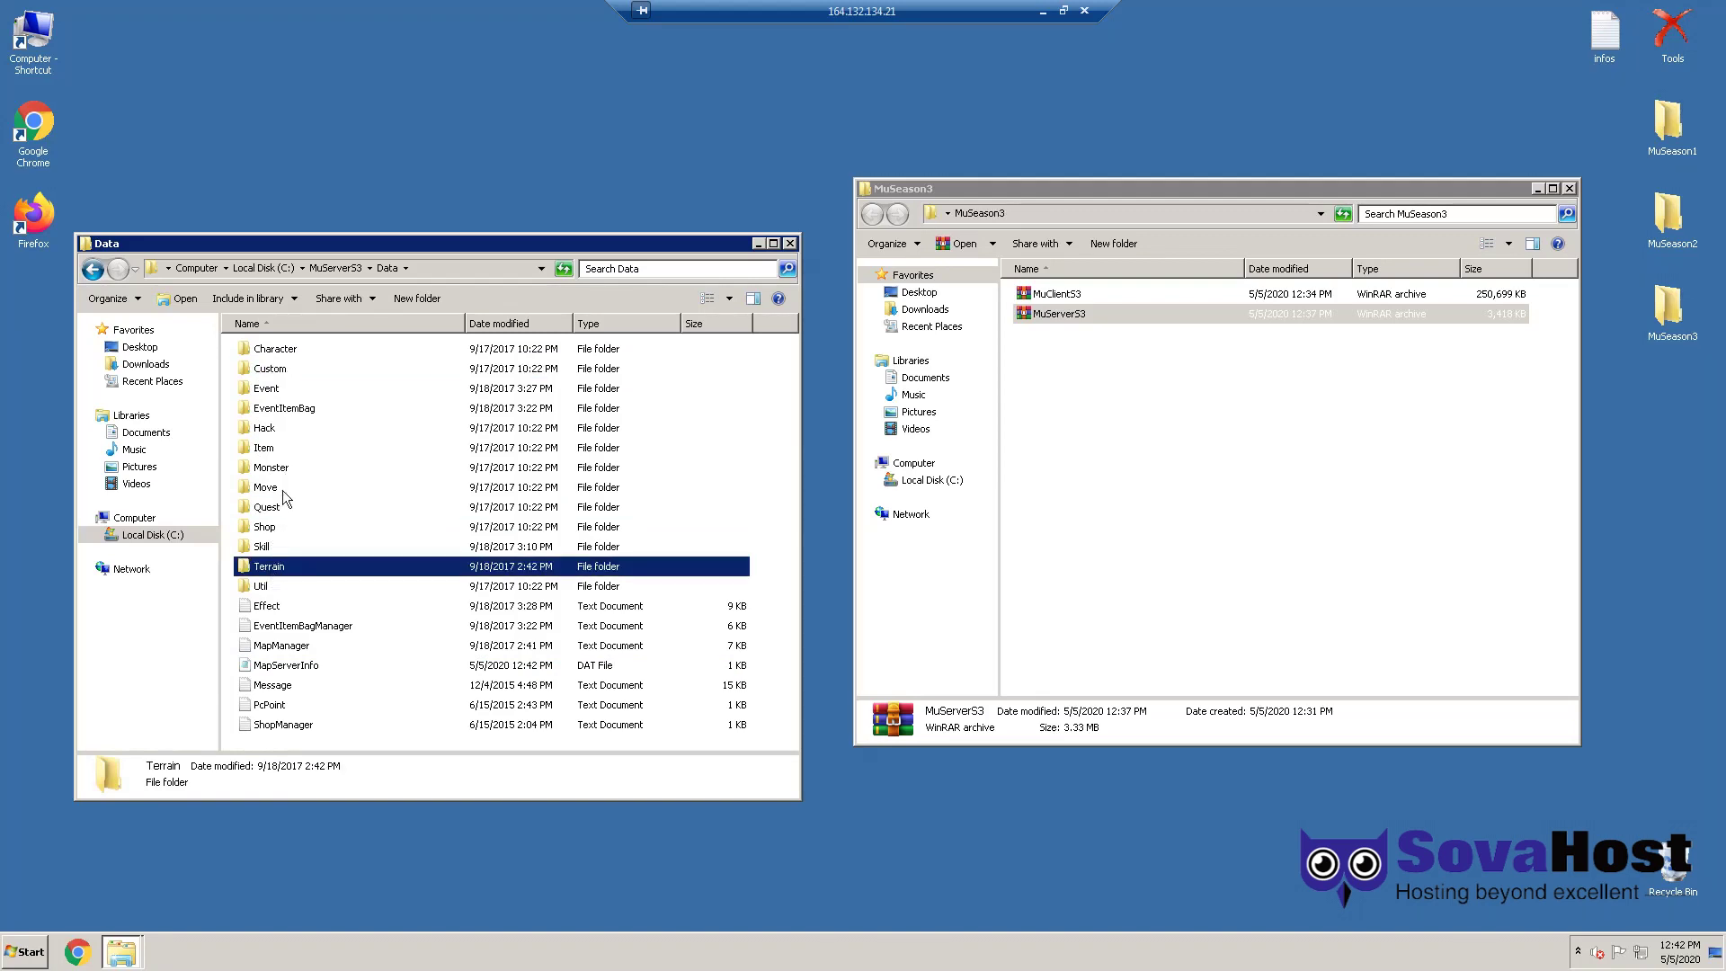
double_click(287, 369)
key(BackSpace)
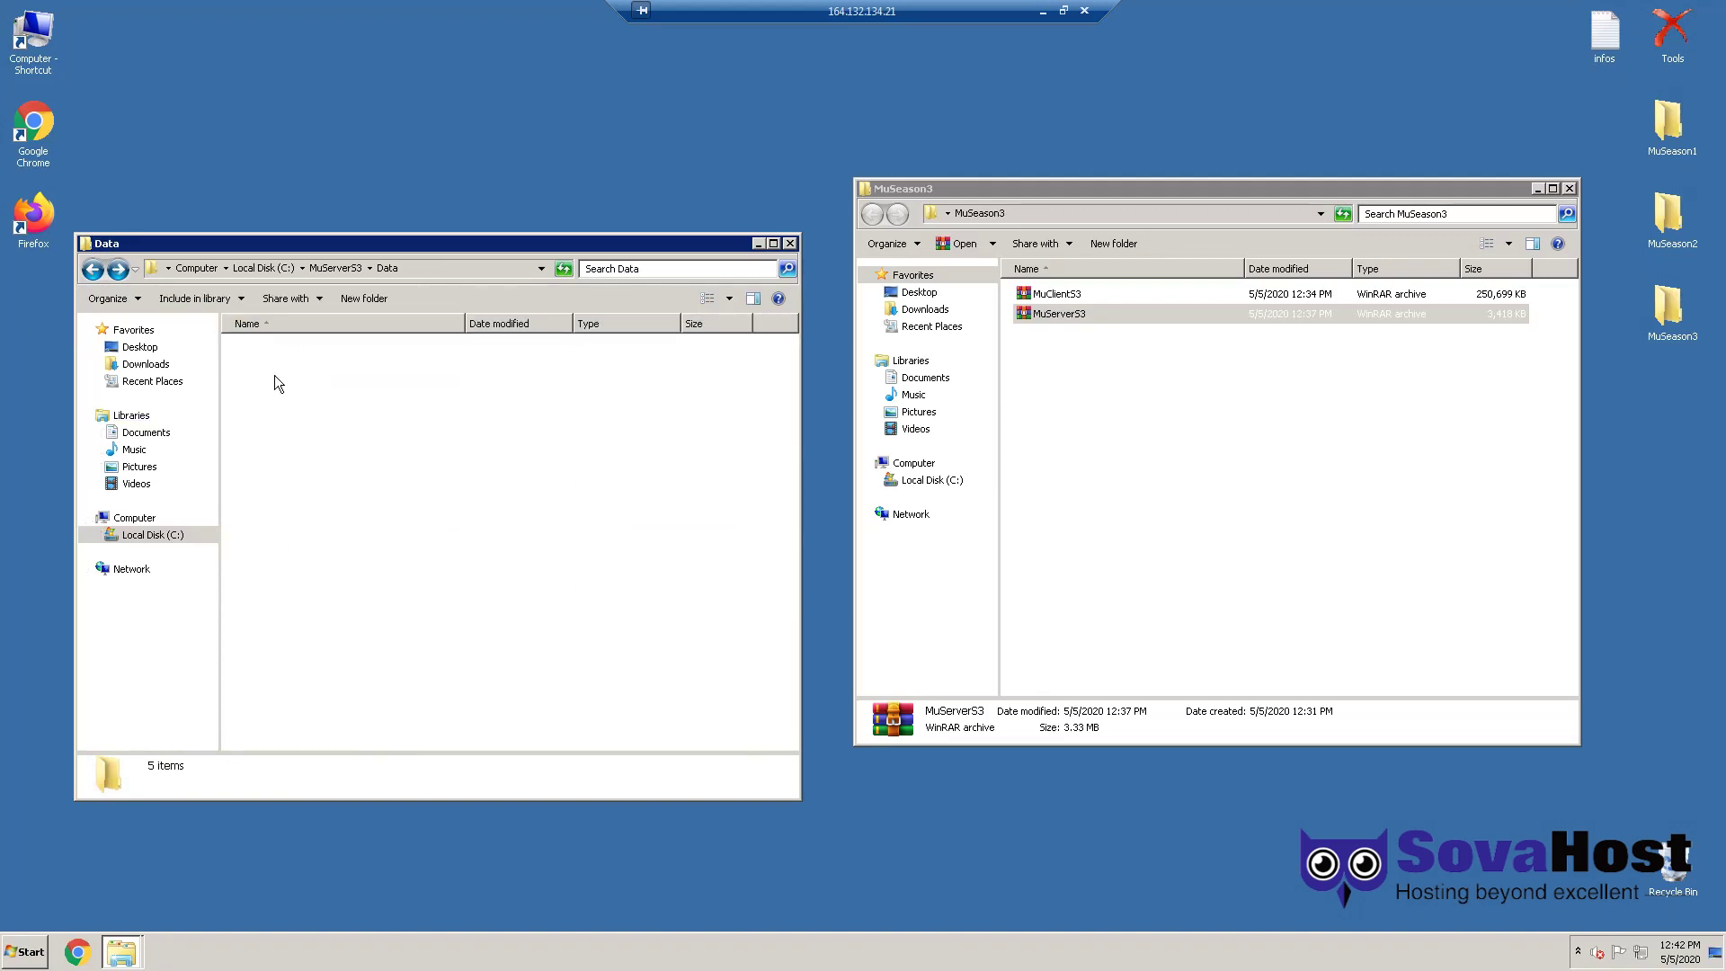
key(BackSpace)
Step: Check the ODBC and port settings in the DataServer configuration file and look over the folder's text files
double_click(303, 387)
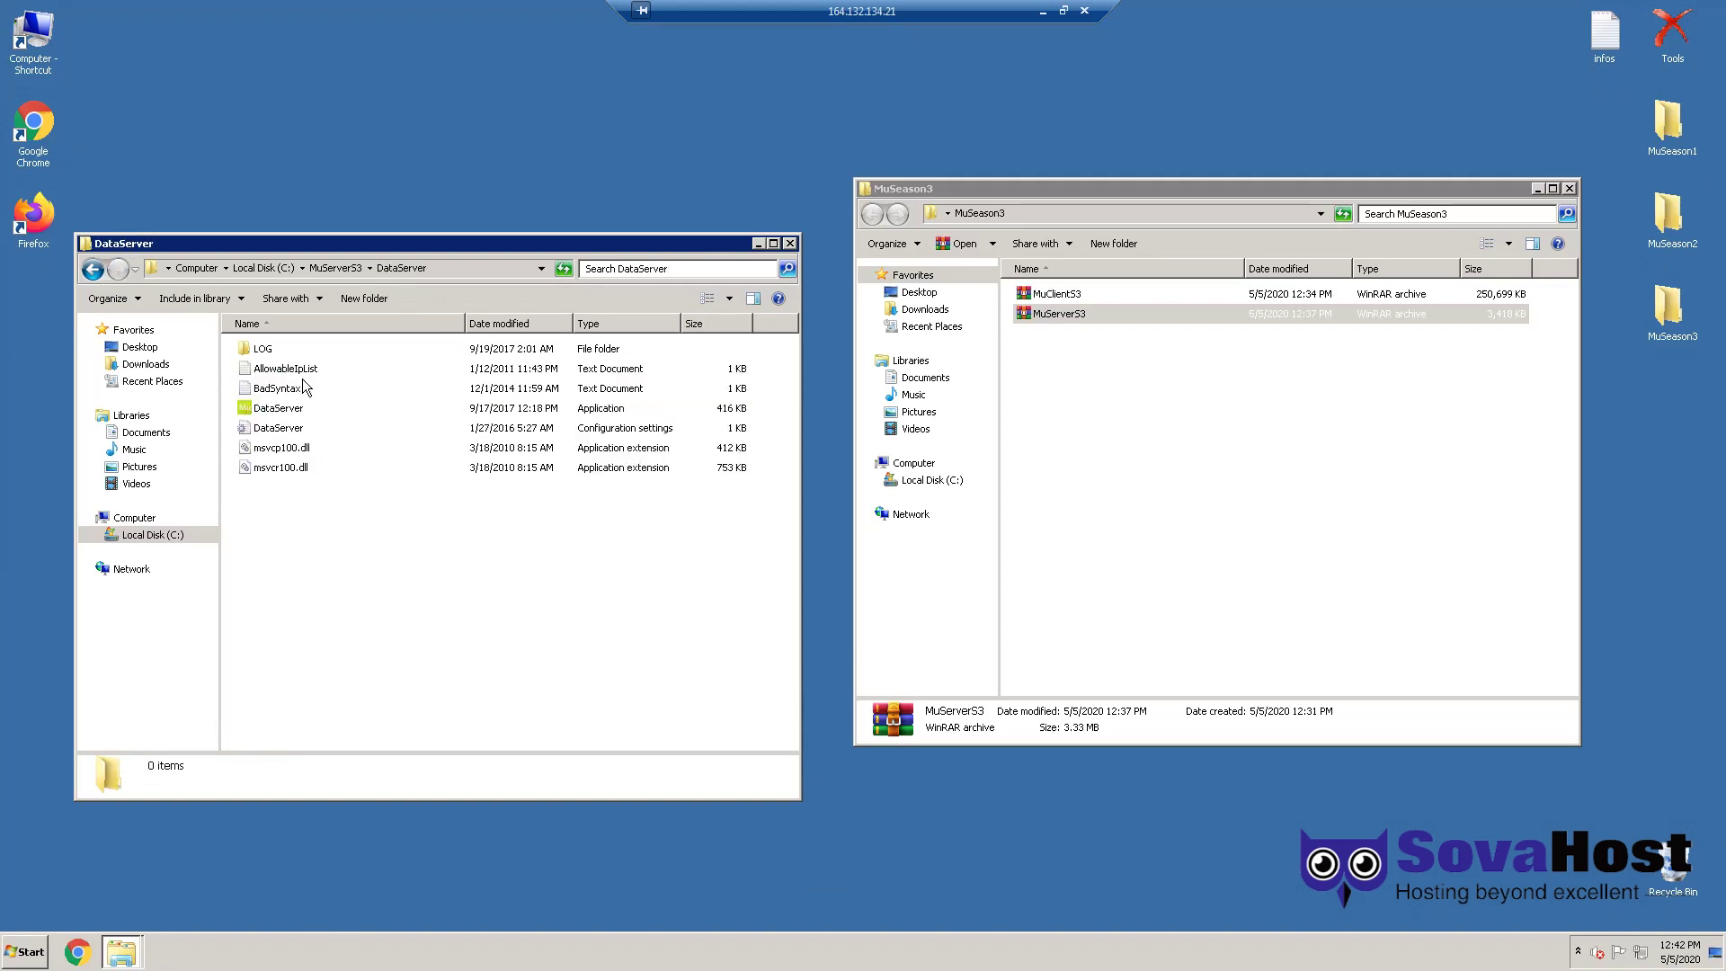
double_click(315, 424)
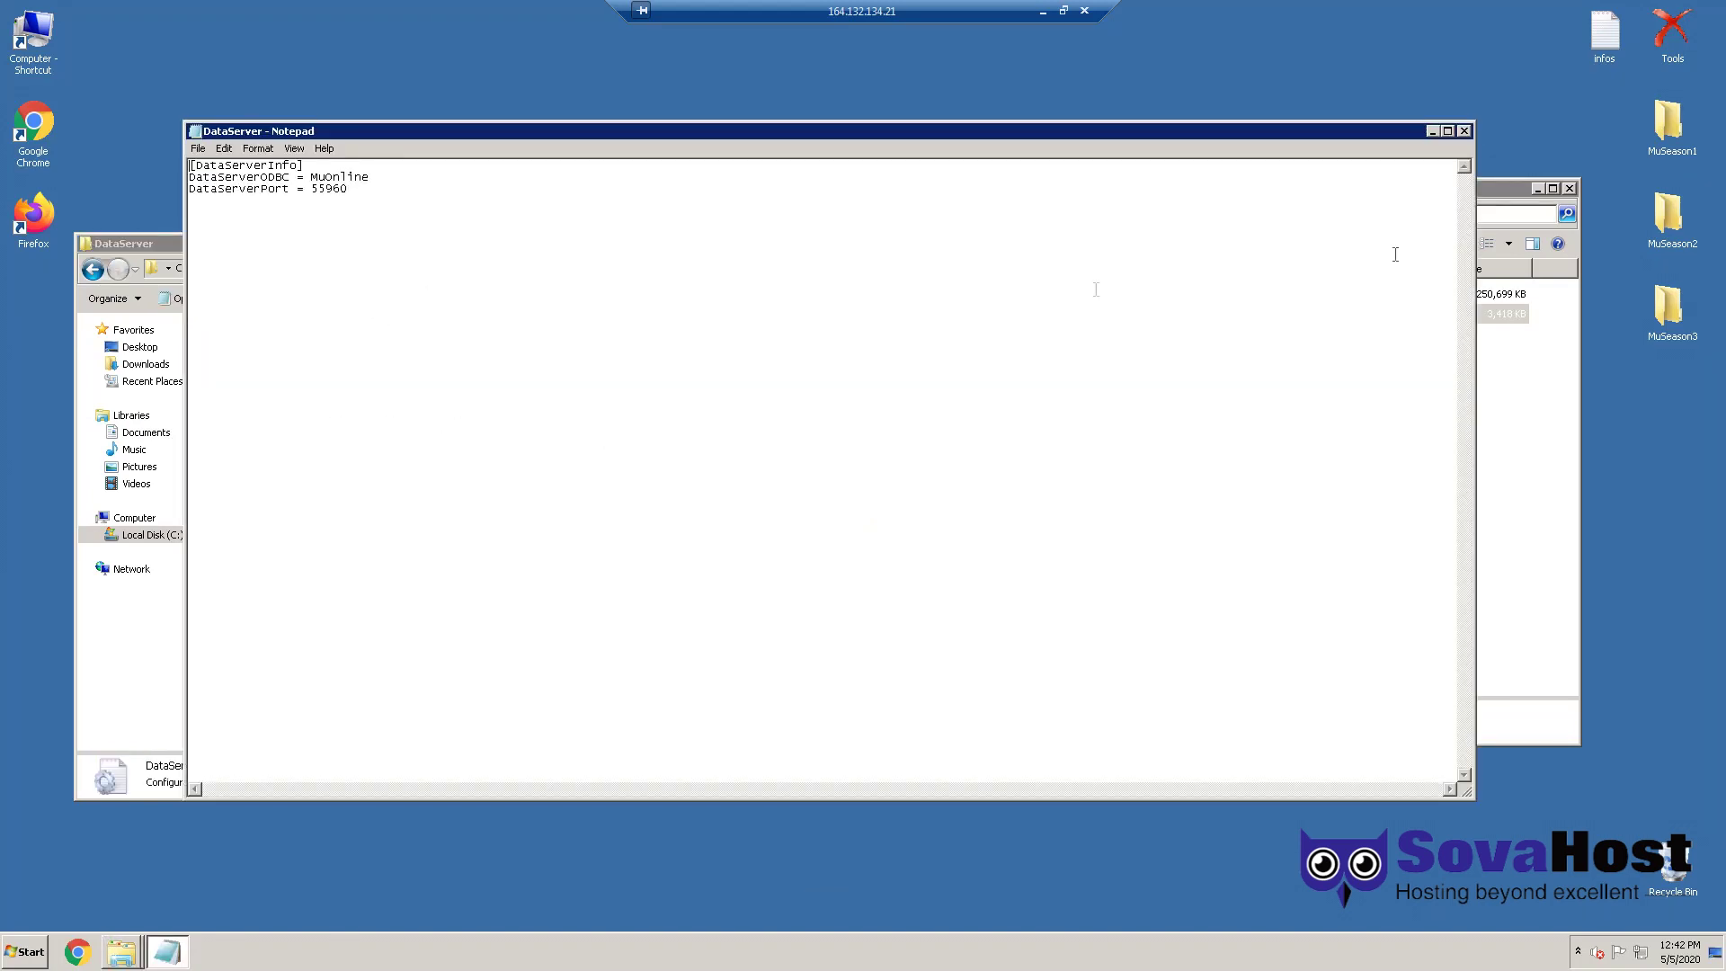
click(1464, 131)
key(Up)
key(Up)
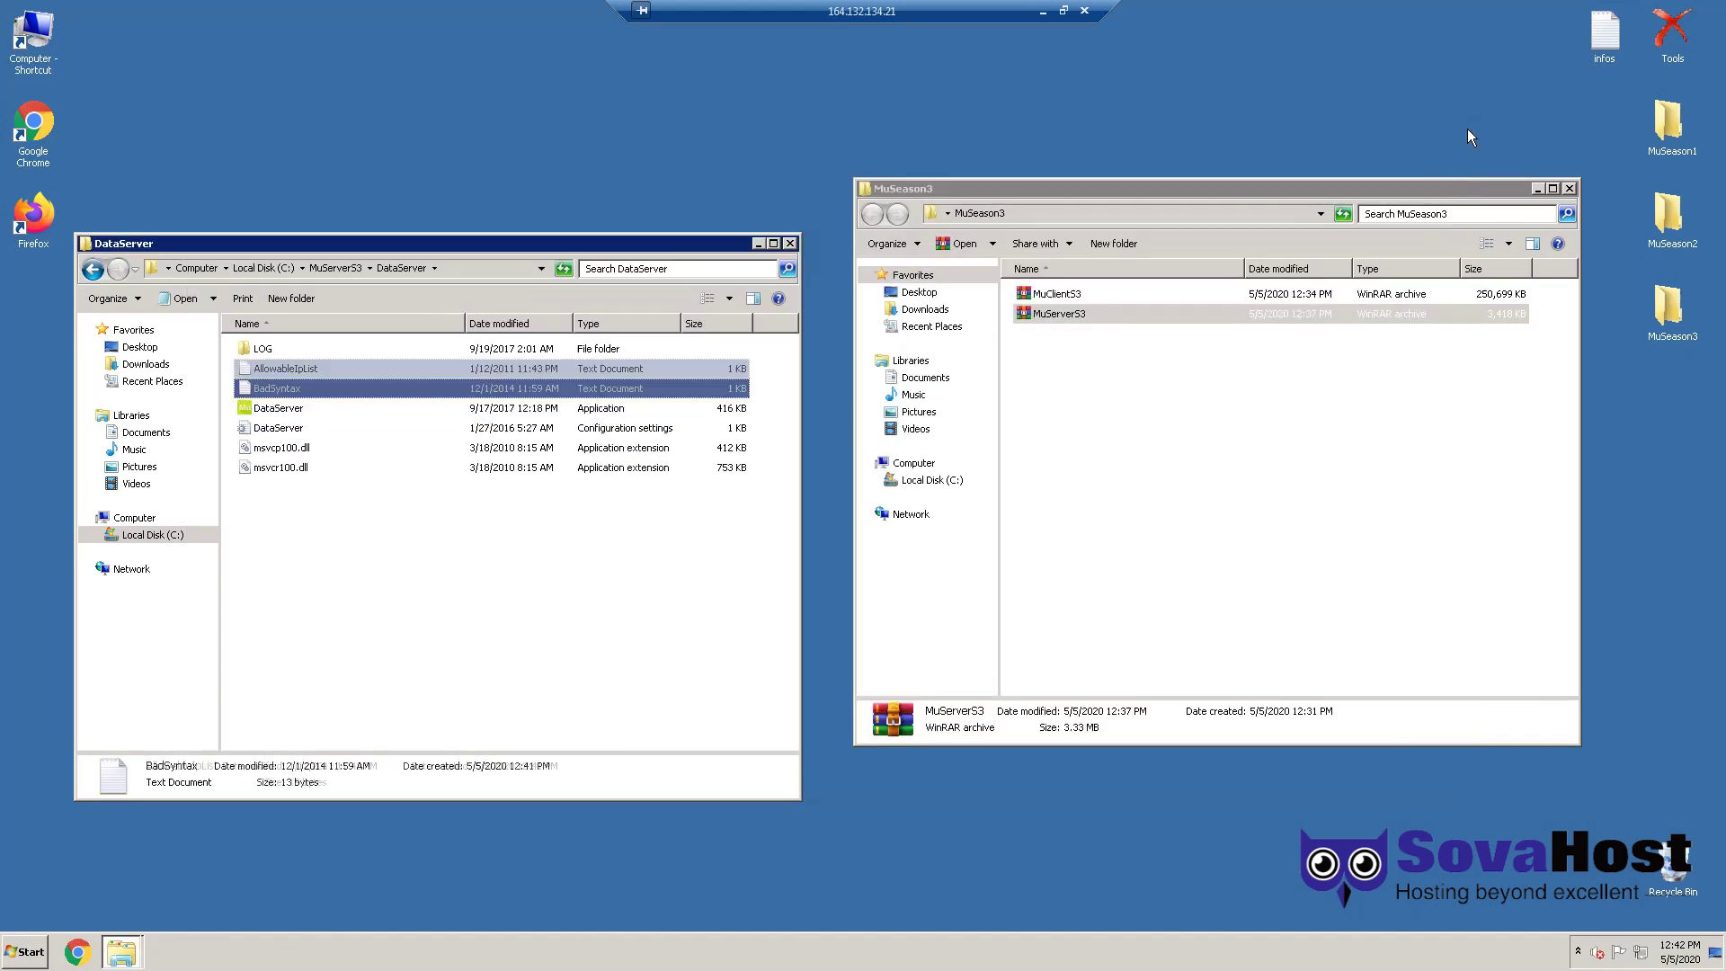
key(Return)
click(1467, 131)
key(BackSpace)
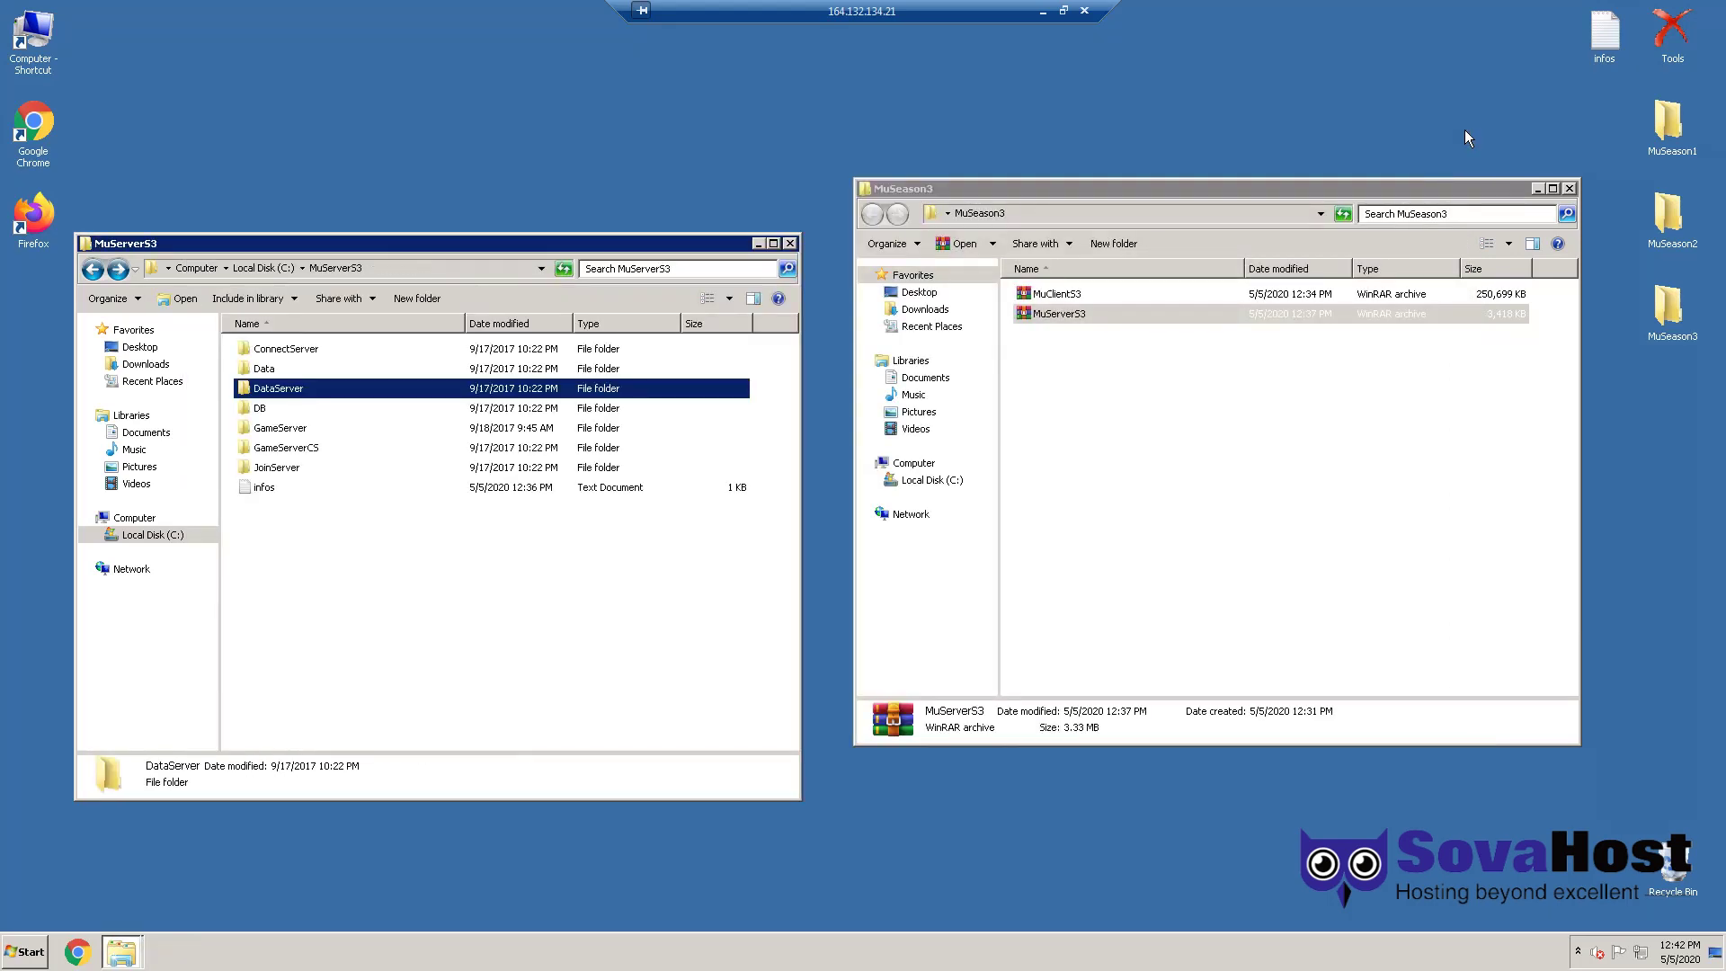
key(Return)
click(332, 461)
click(332, 450)
key(Down)
key(BackSpace)
Step: Open the DB folder inside MuServerS3 and copy its folder path
key(Down)
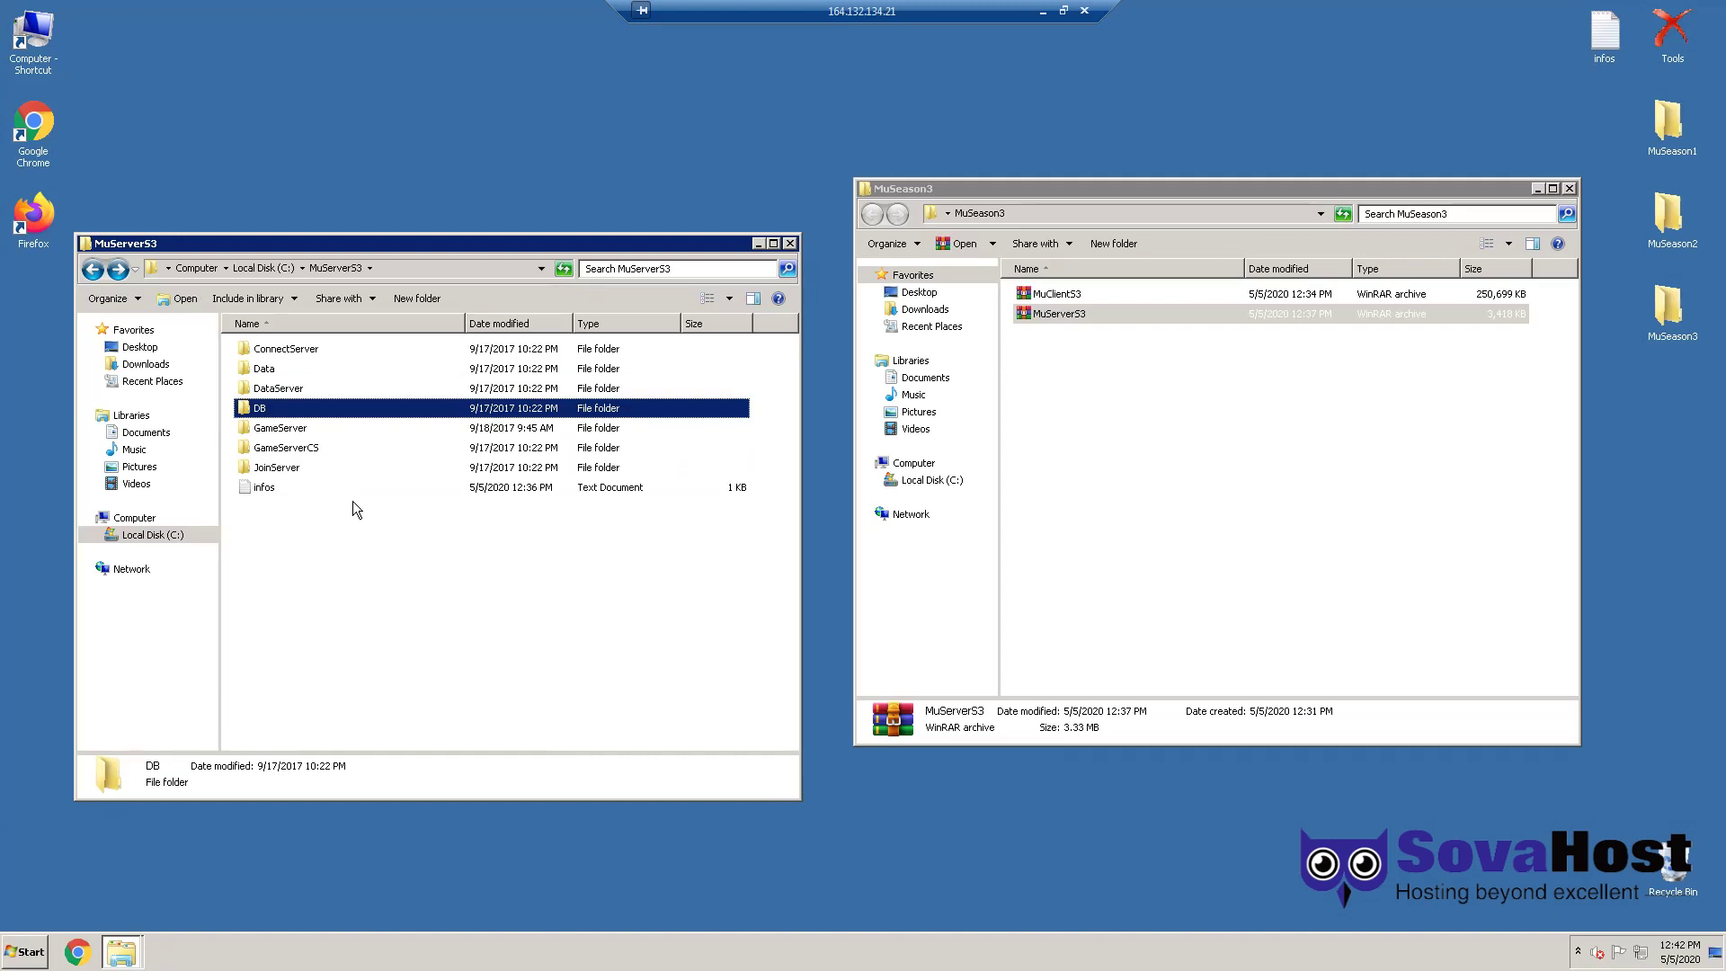
key(Return)
key(ctrl+a)
click(434, 271)
key(ctrl+c)
click(467, 519)
Step: Launch SQL Server 2008 R2 Management Studio and connect to the local SQLEXPRESS instance
key(super)
click(125, 589)
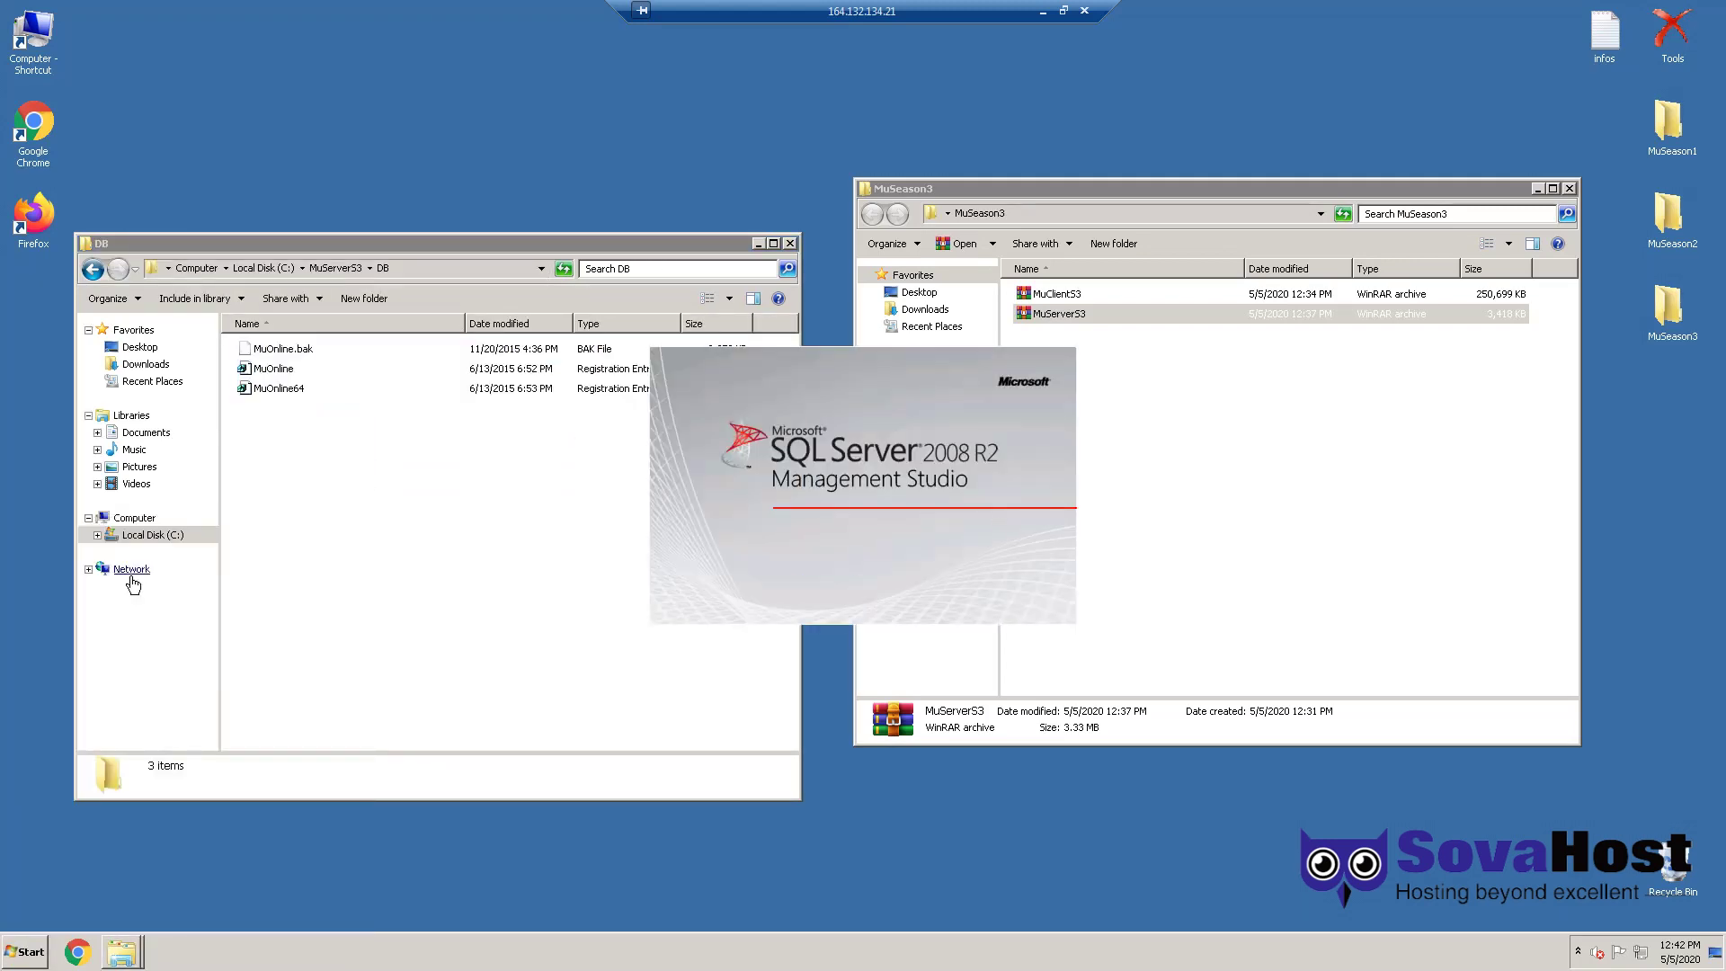
key(Return)
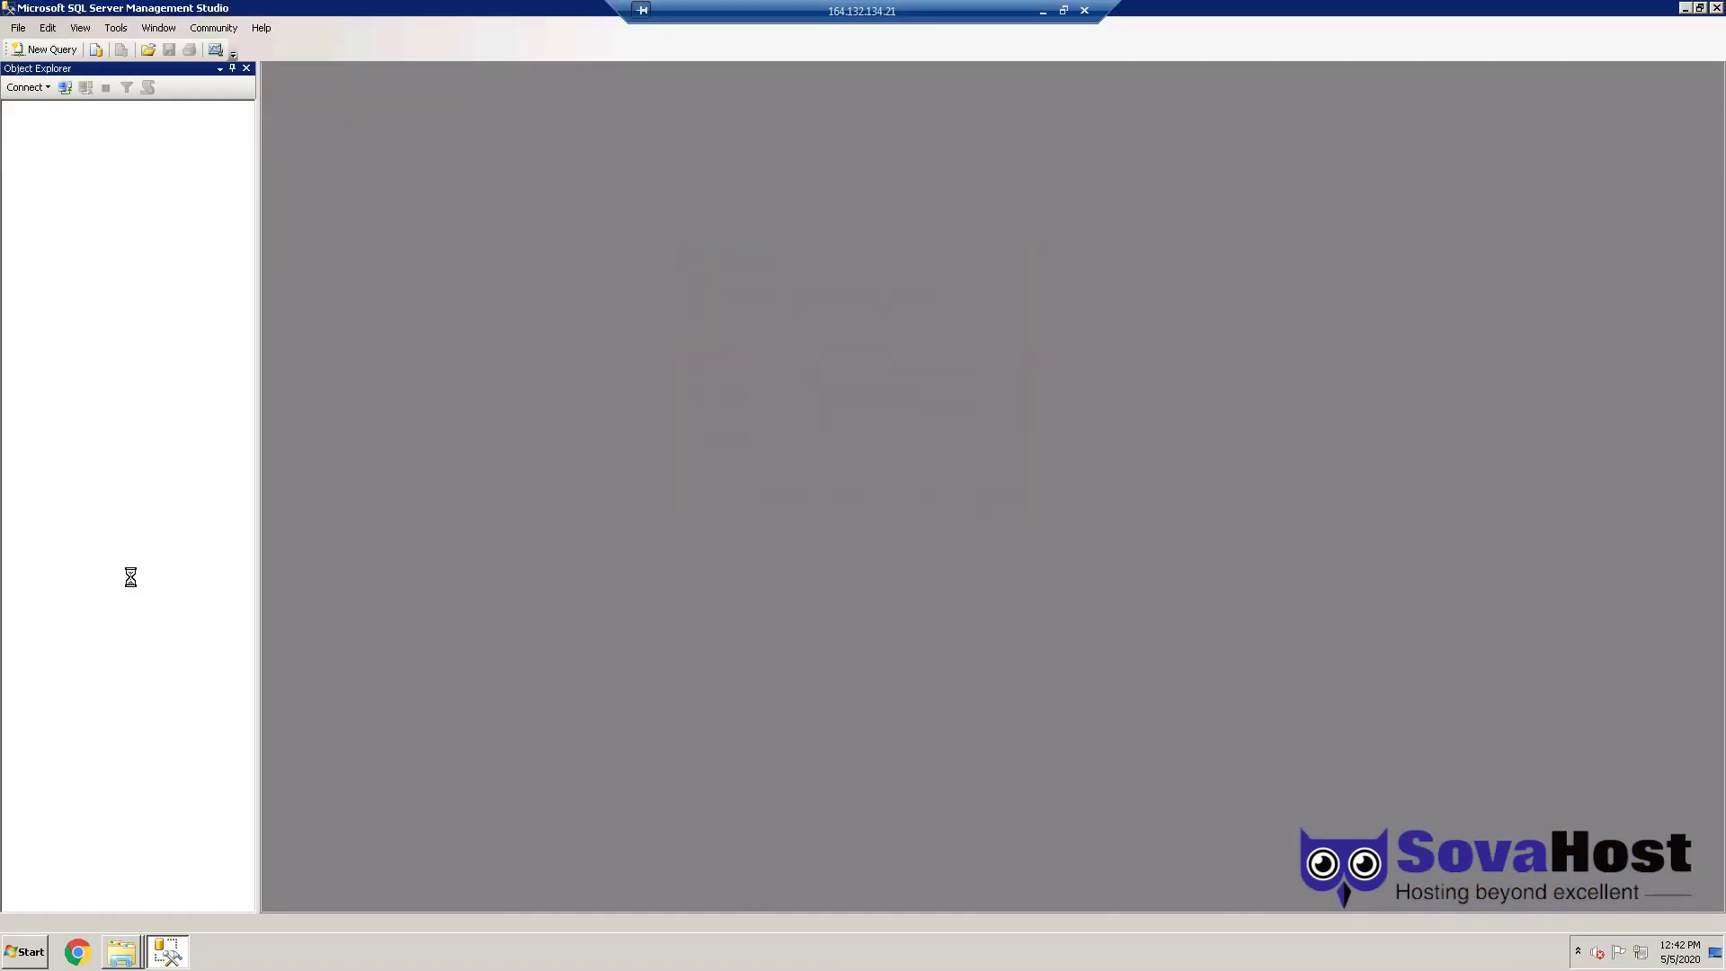
Step: Create a new database named MuOnline
double_click(71, 125)
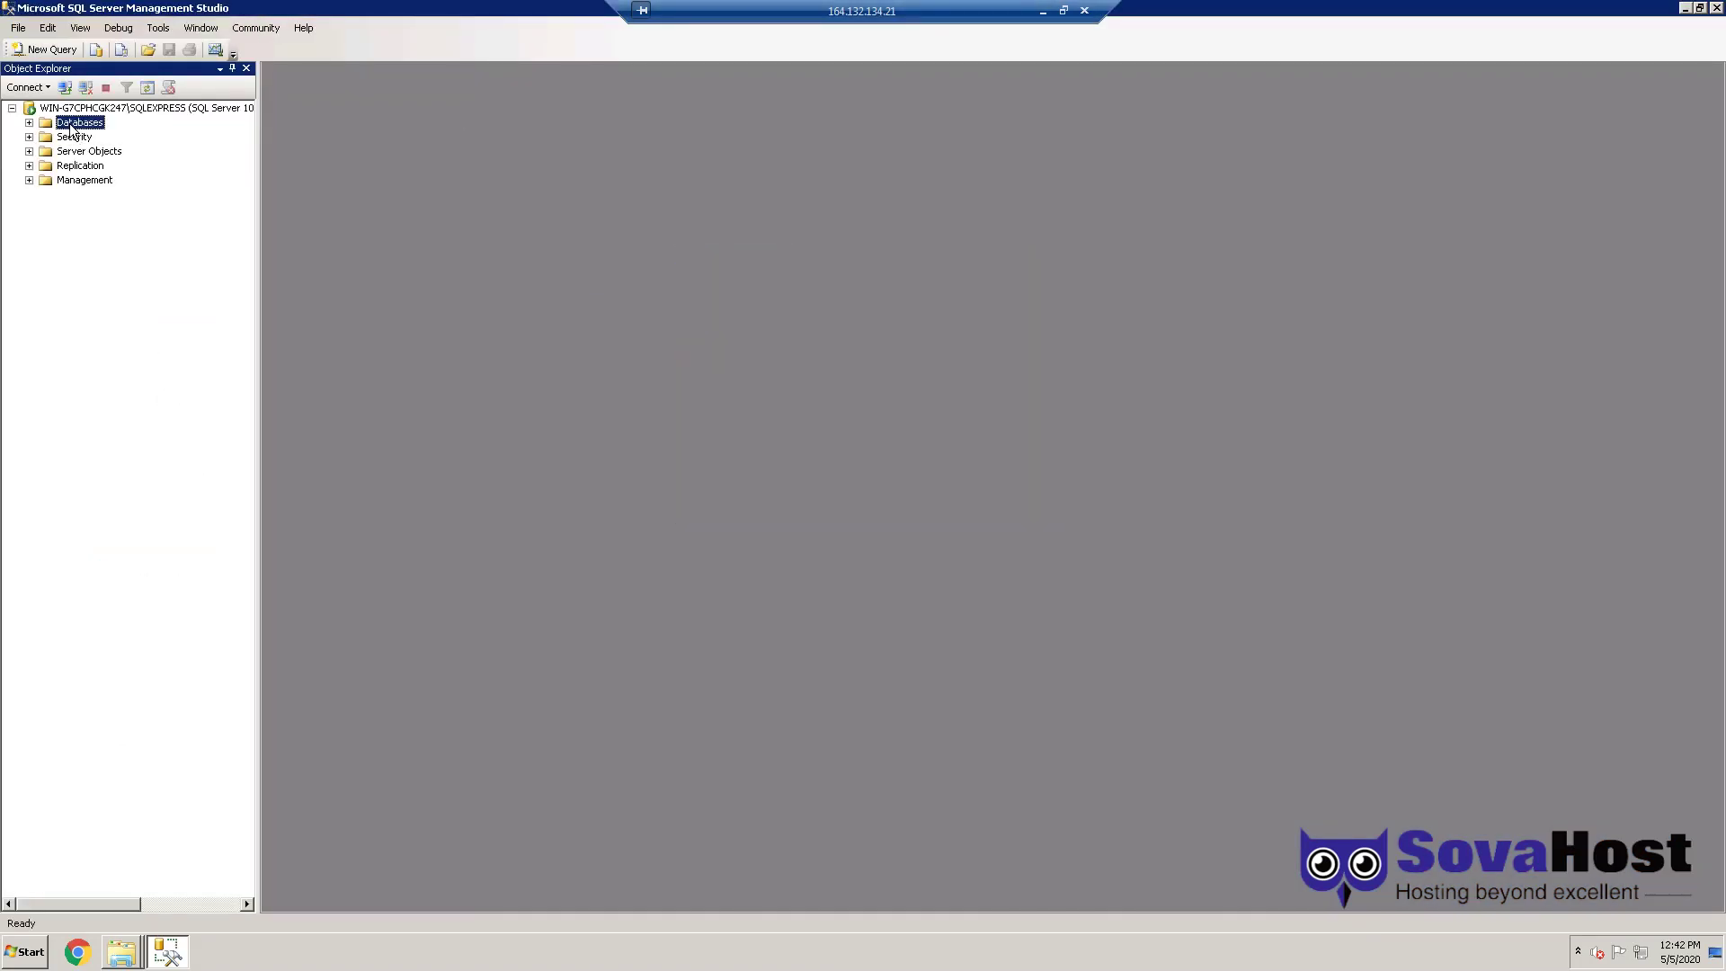
right_click(89, 125)
click(104, 133)
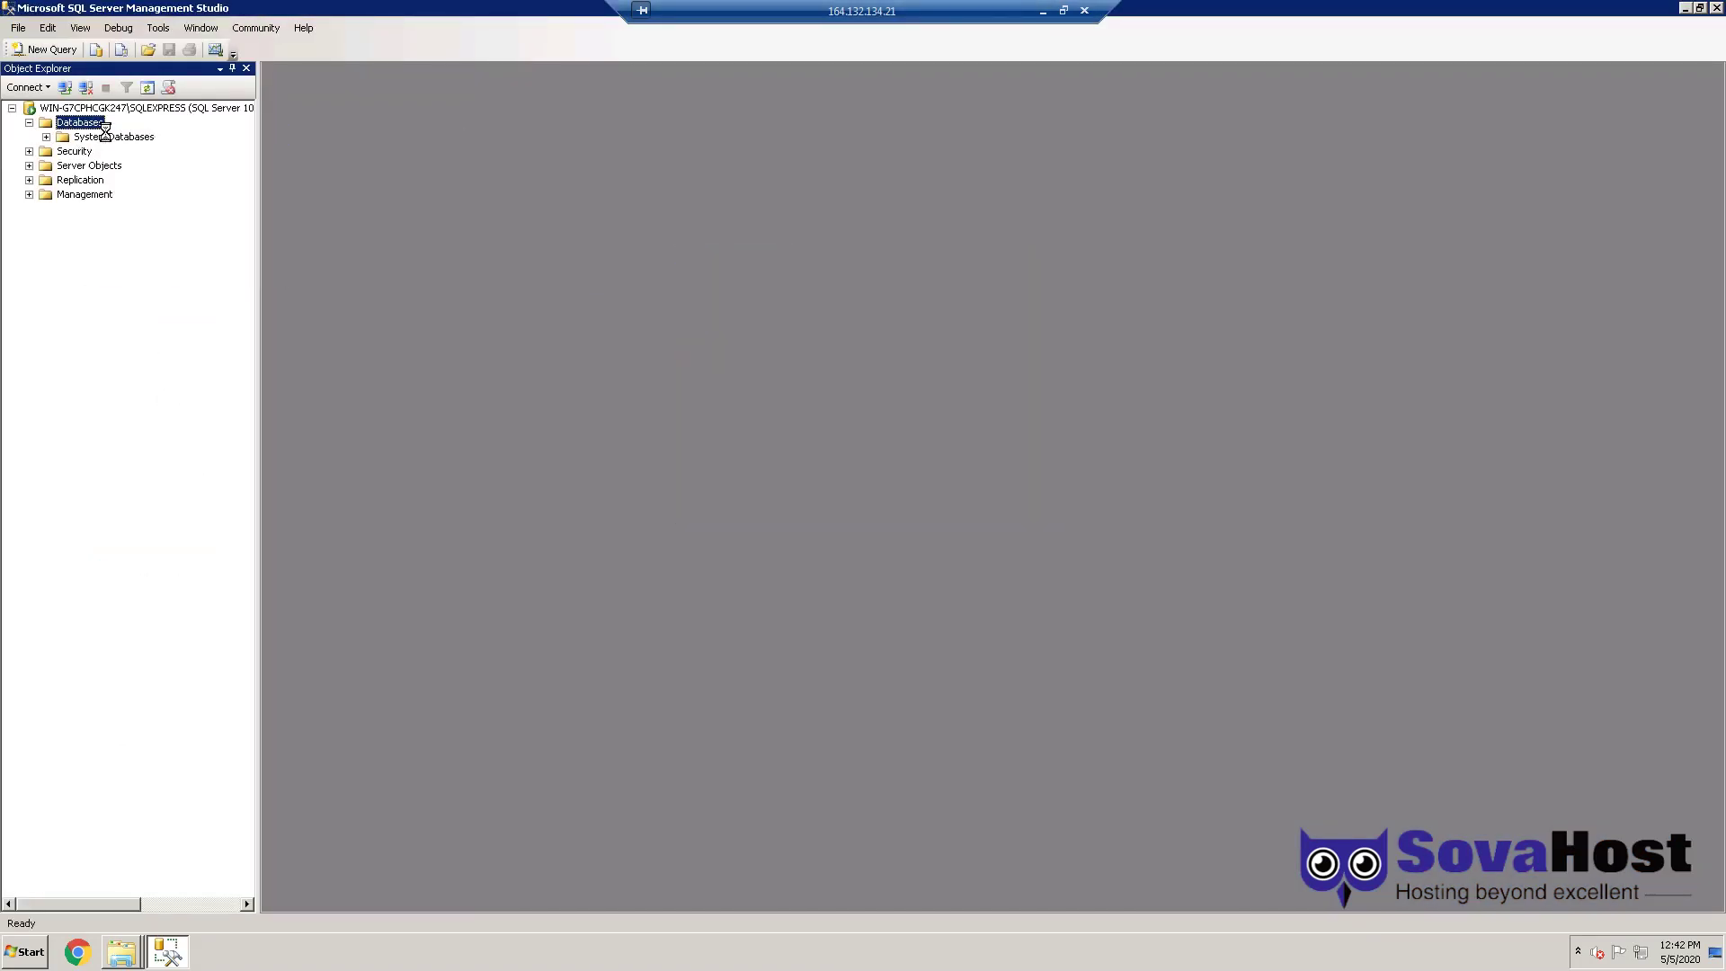
text(MuOnline)
key(Return)
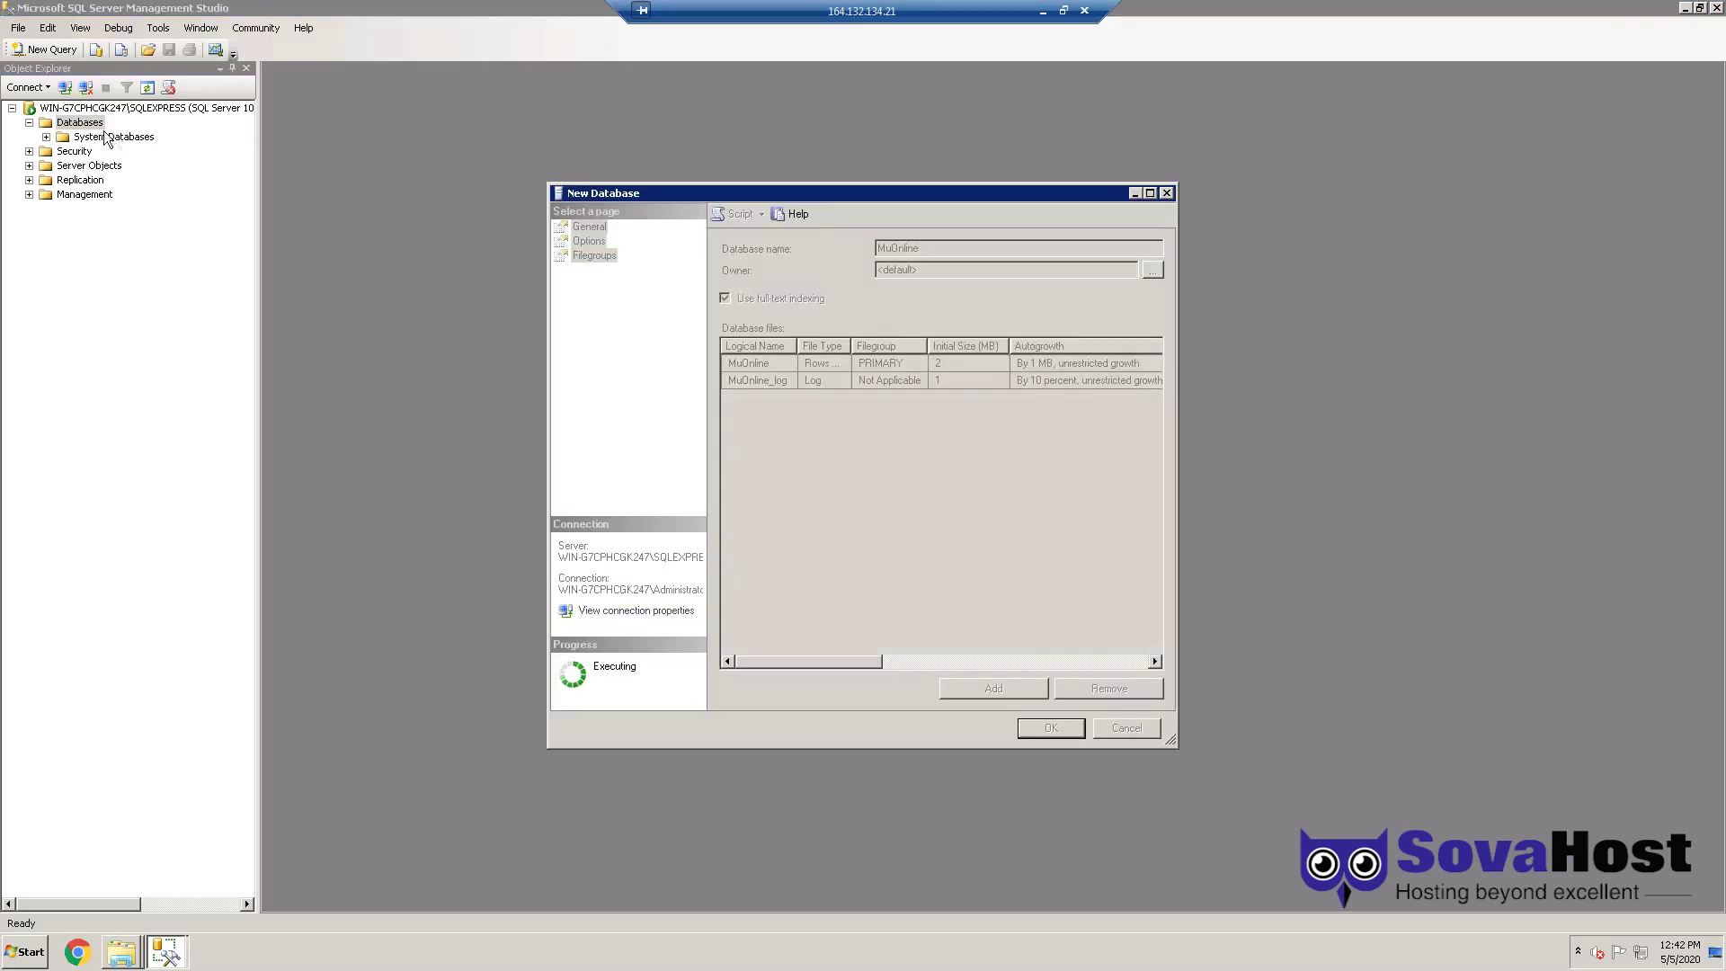
Step: Start a restore of the MuOnline database with a device as the source and open the backup file selection
click(100, 153)
right_click(100, 154)
mouse_move(194, 225)
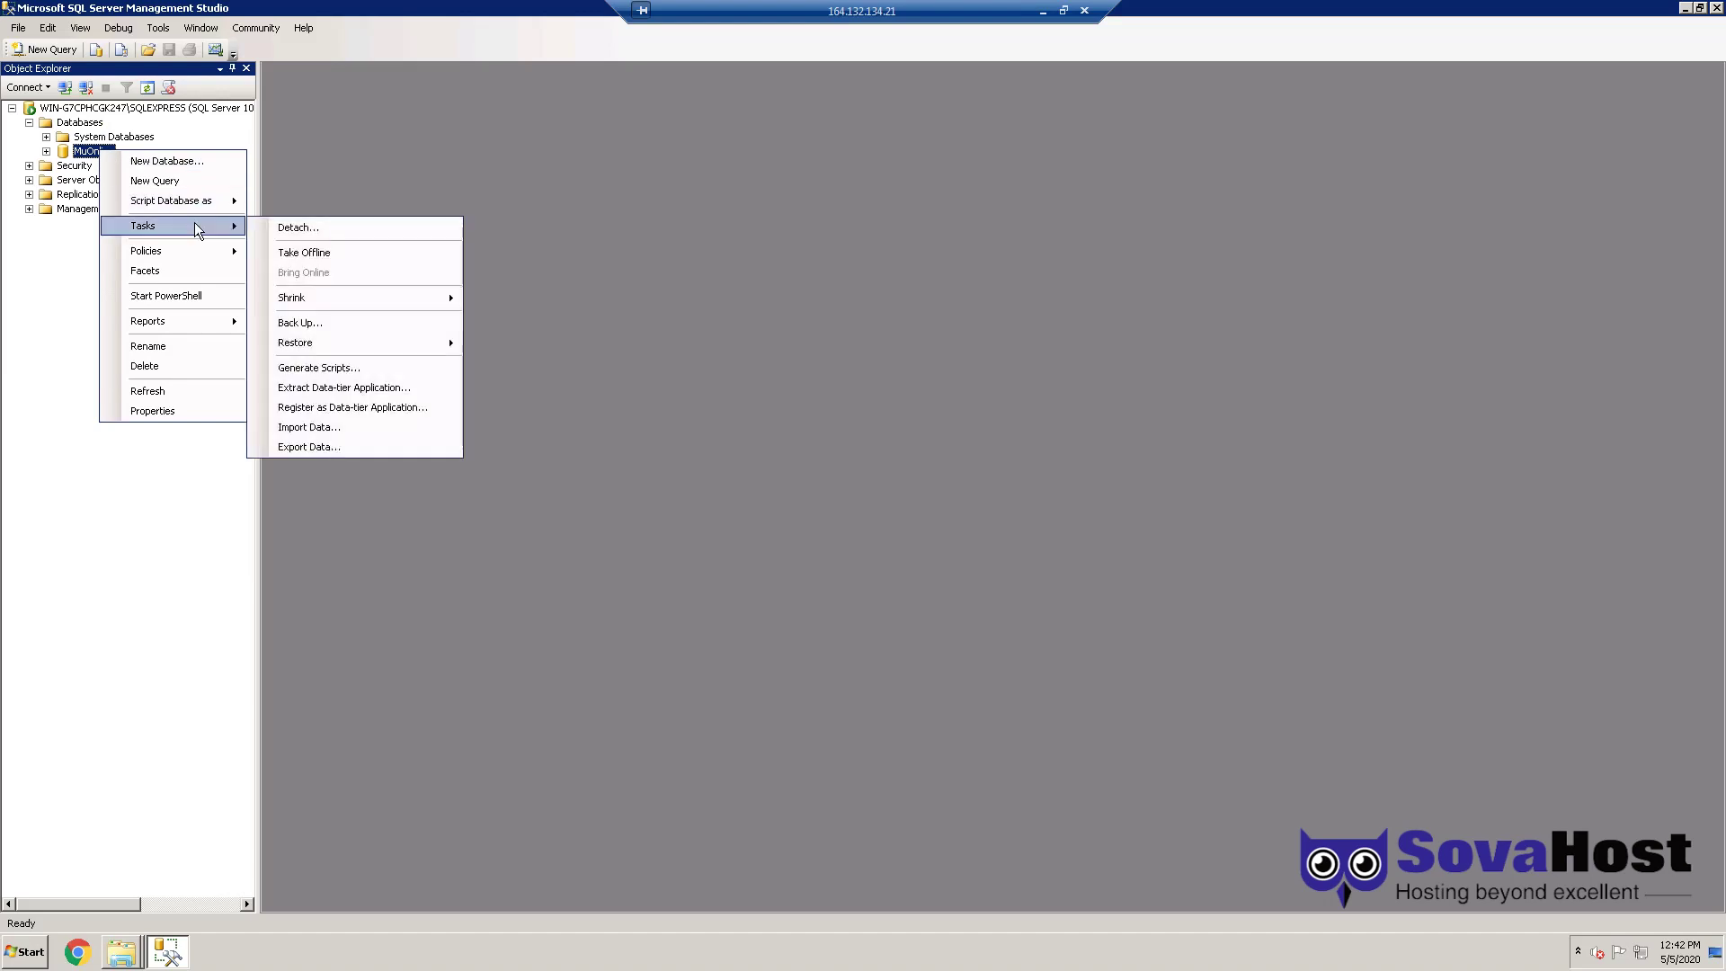
mouse_move(432, 342)
click(500, 346)
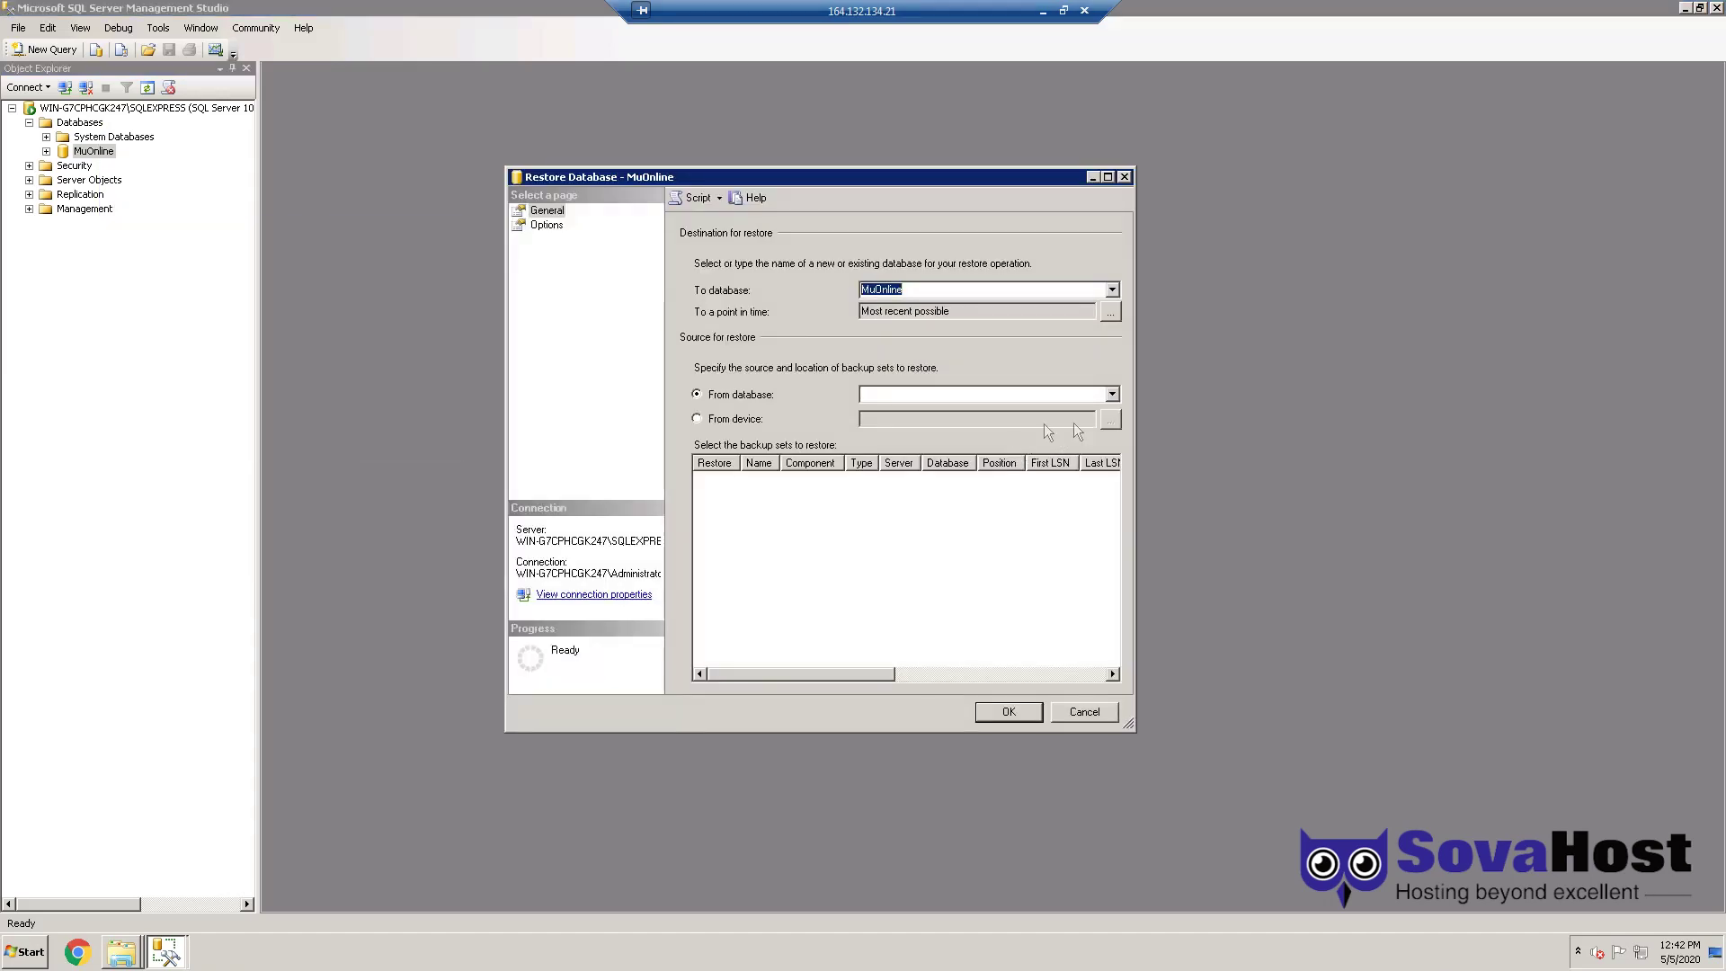
click(761, 422)
click(1110, 419)
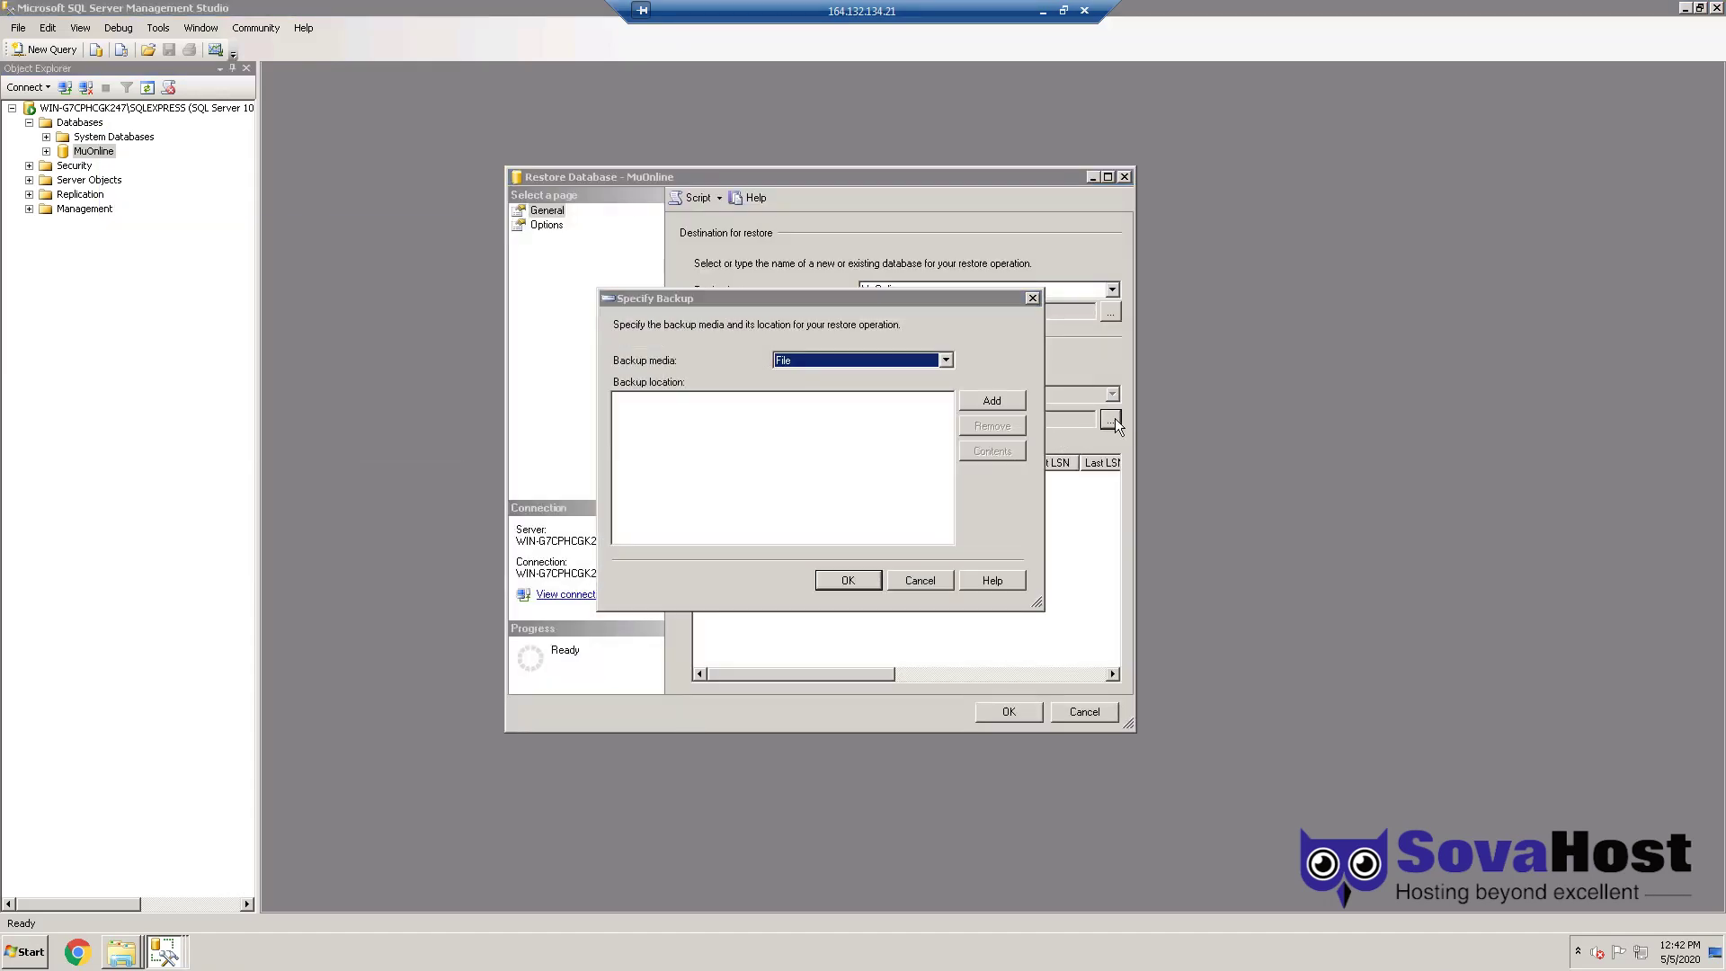
Step: Add C:\MuServerS3\DB\MuOnline.bak as the backup location and mark its backup set for restoring
click(989, 399)
double_click(719, 305)
click(716, 362)
double_click(749, 376)
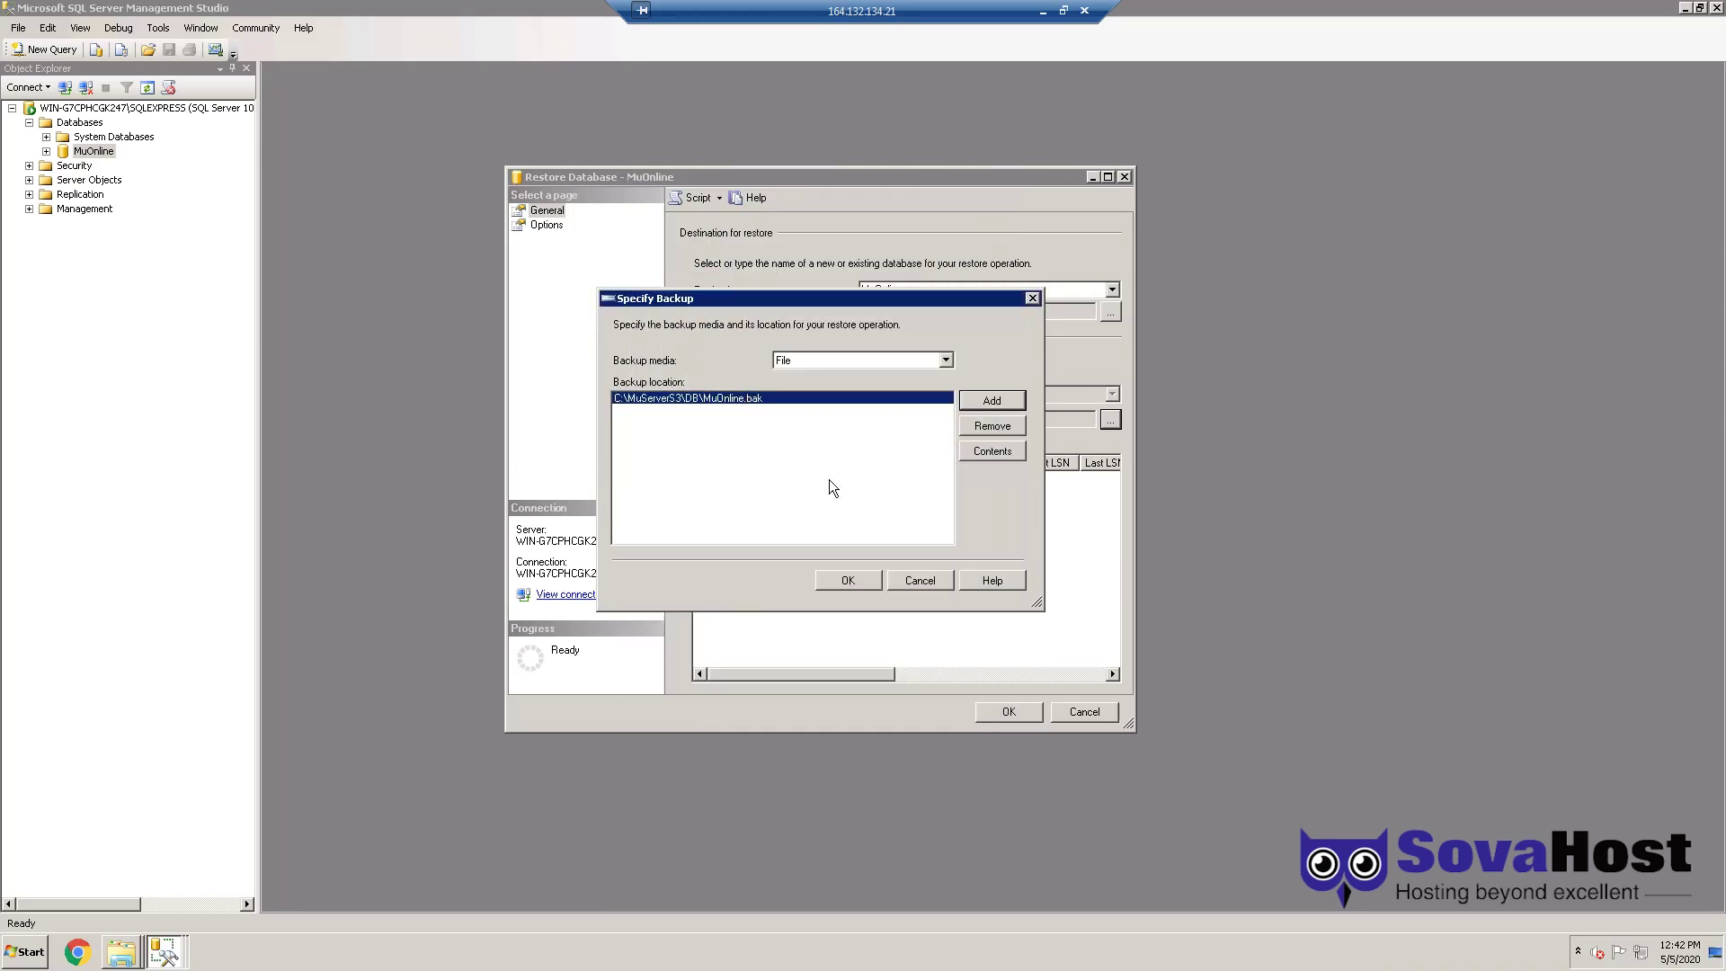
click(859, 582)
click(716, 481)
Step: Enable overwriting the existing database, place the restored data and log files in C:\MuServerS3\DB\, and run the restore
click(545, 224)
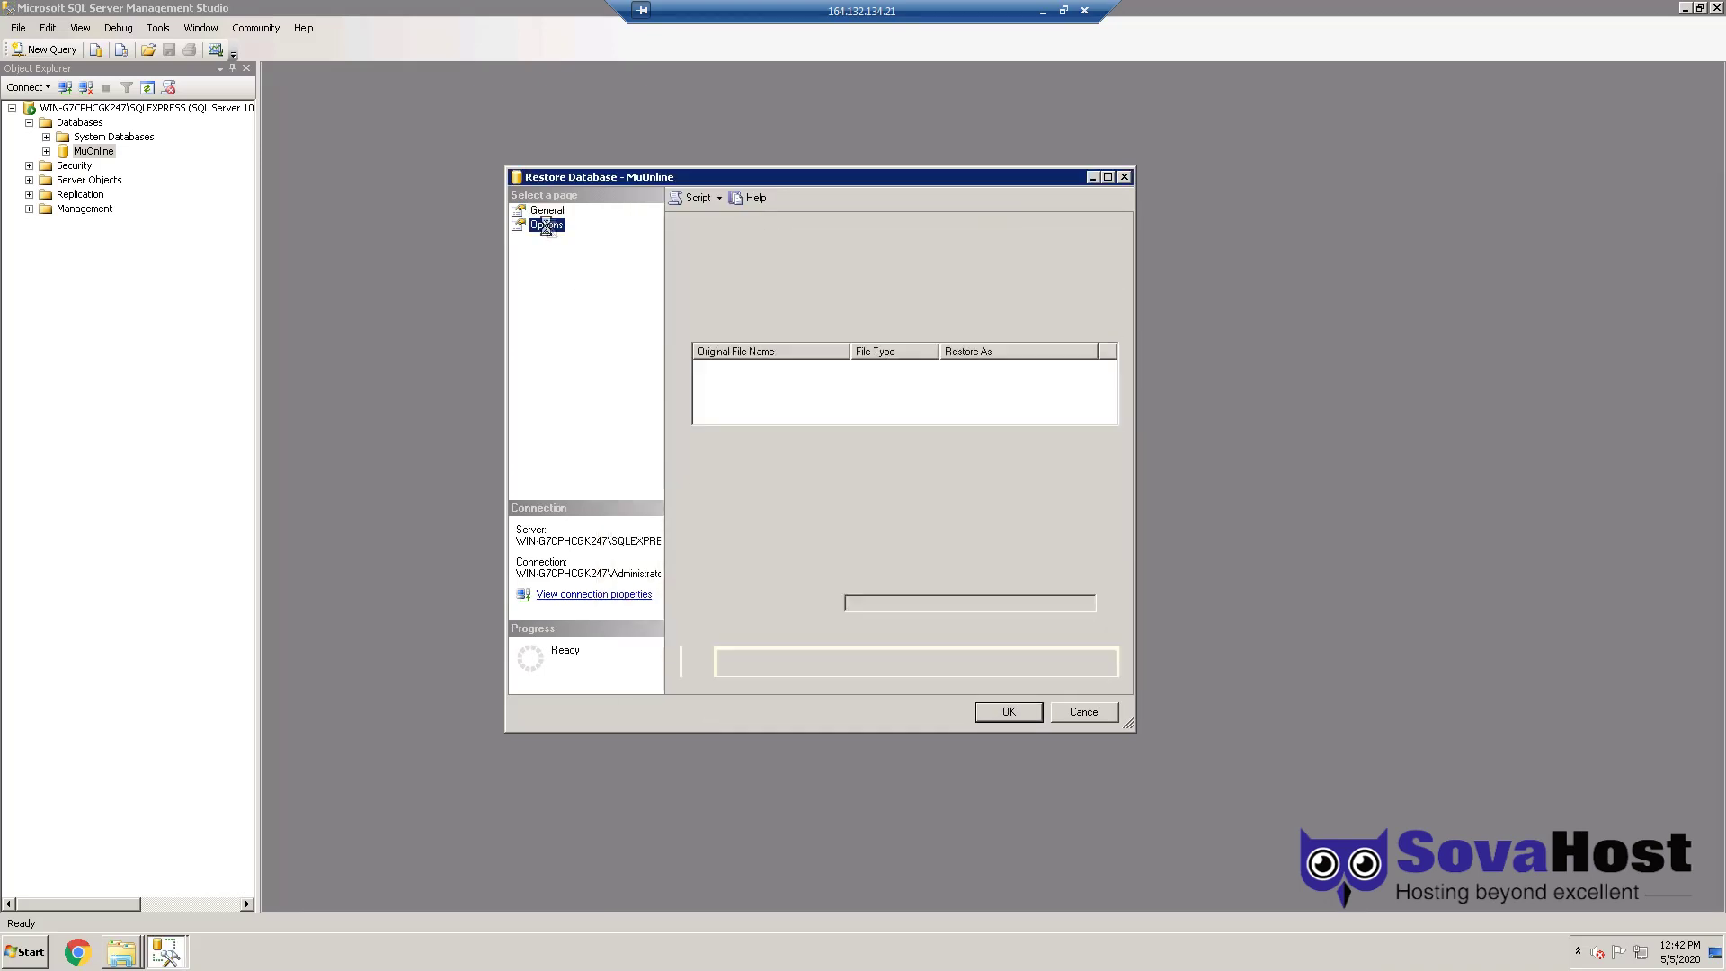
click(802, 261)
click(946, 368)
drag(947, 368, 1040, 389)
key(ctrl+v)
click(970, 384)
text(C:\MuServerS3\DB\)
click(1004, 712)
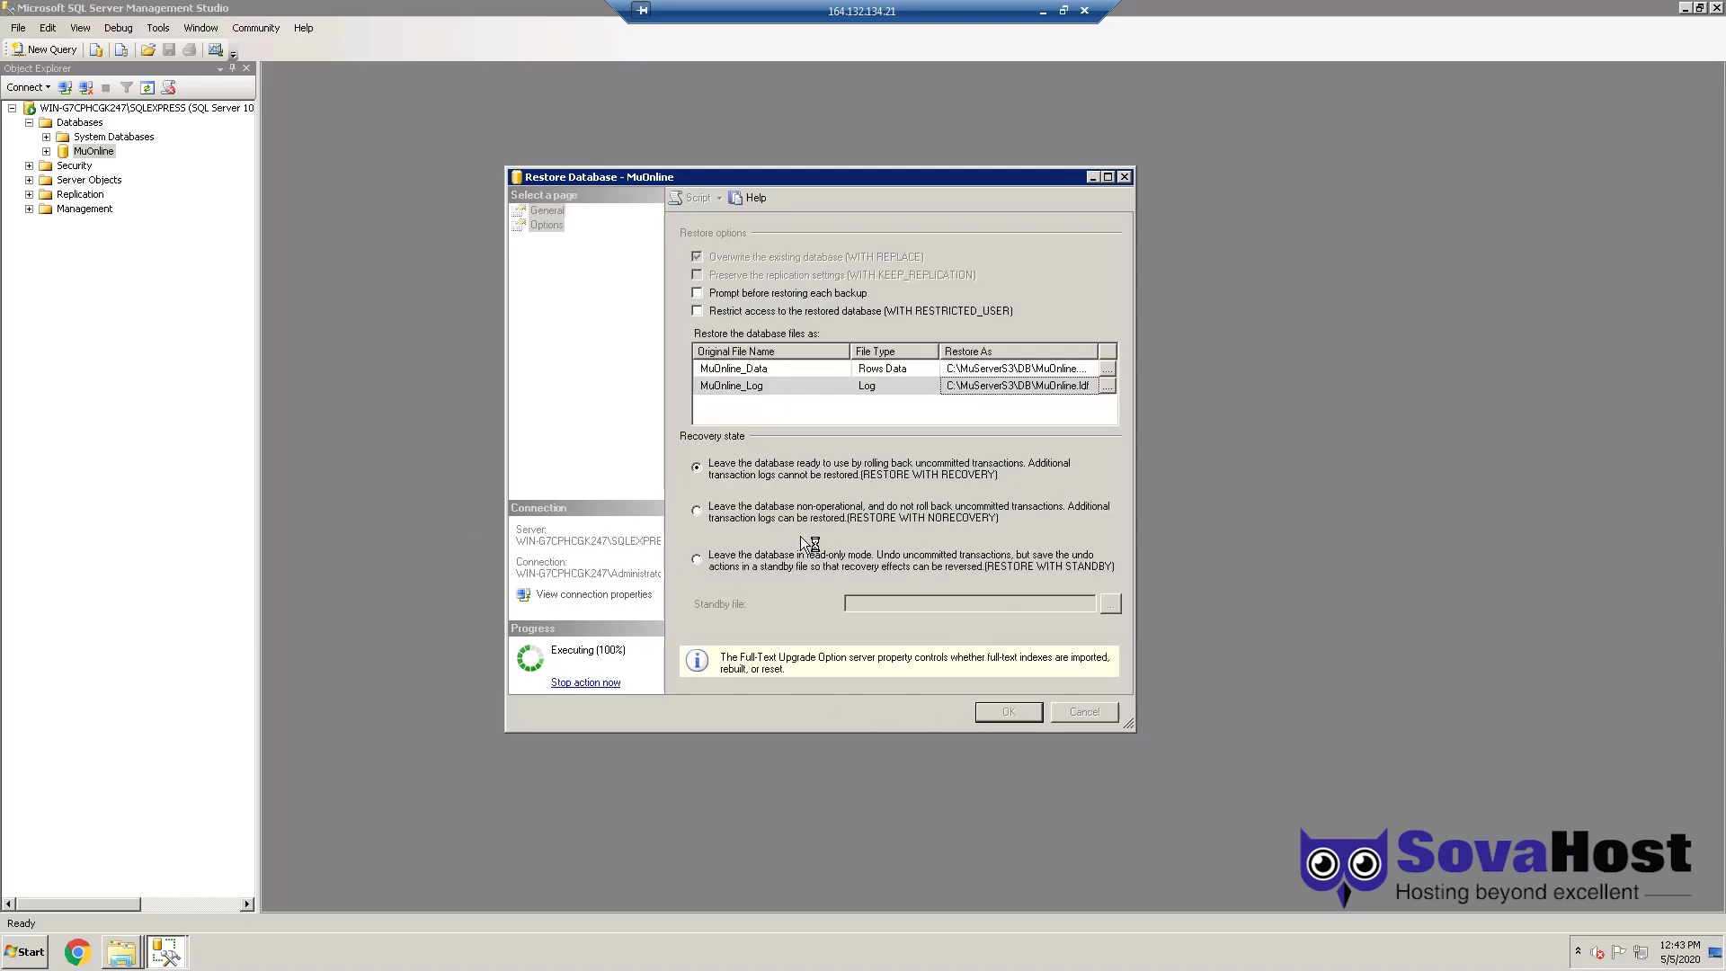
key(Return)
Step: Examine the tables of the restored MuOnline database and the rows of dbo.MEMB_INFO
double_click(79, 151)
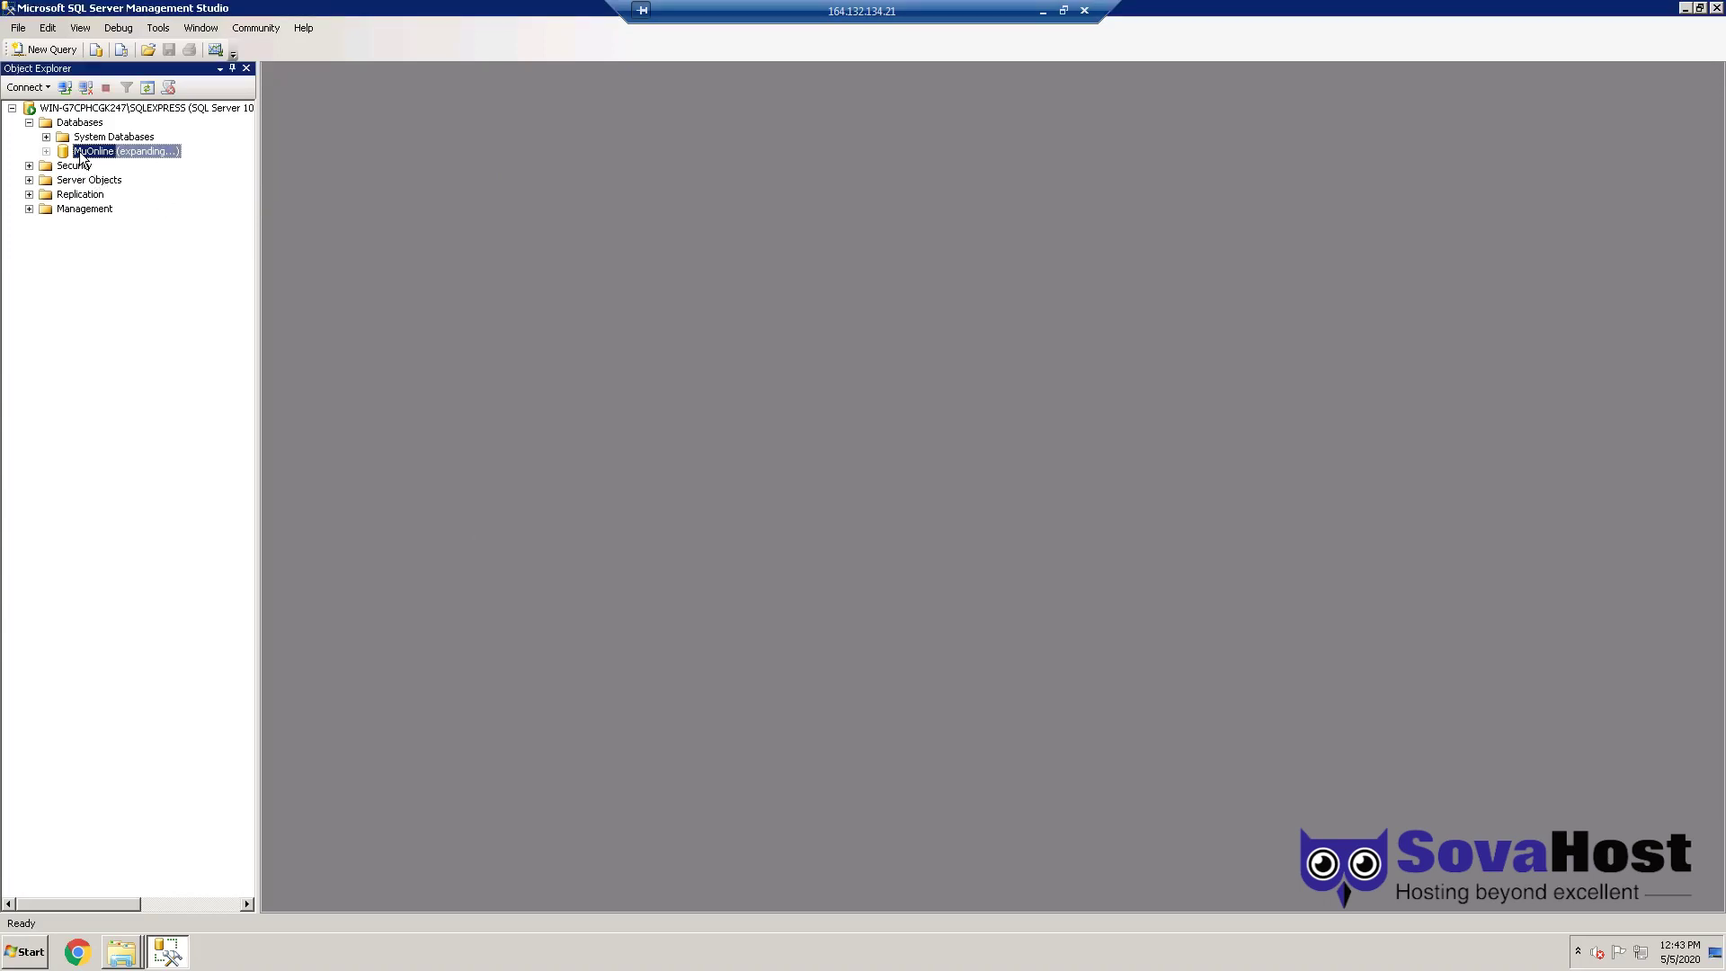
click(104, 181)
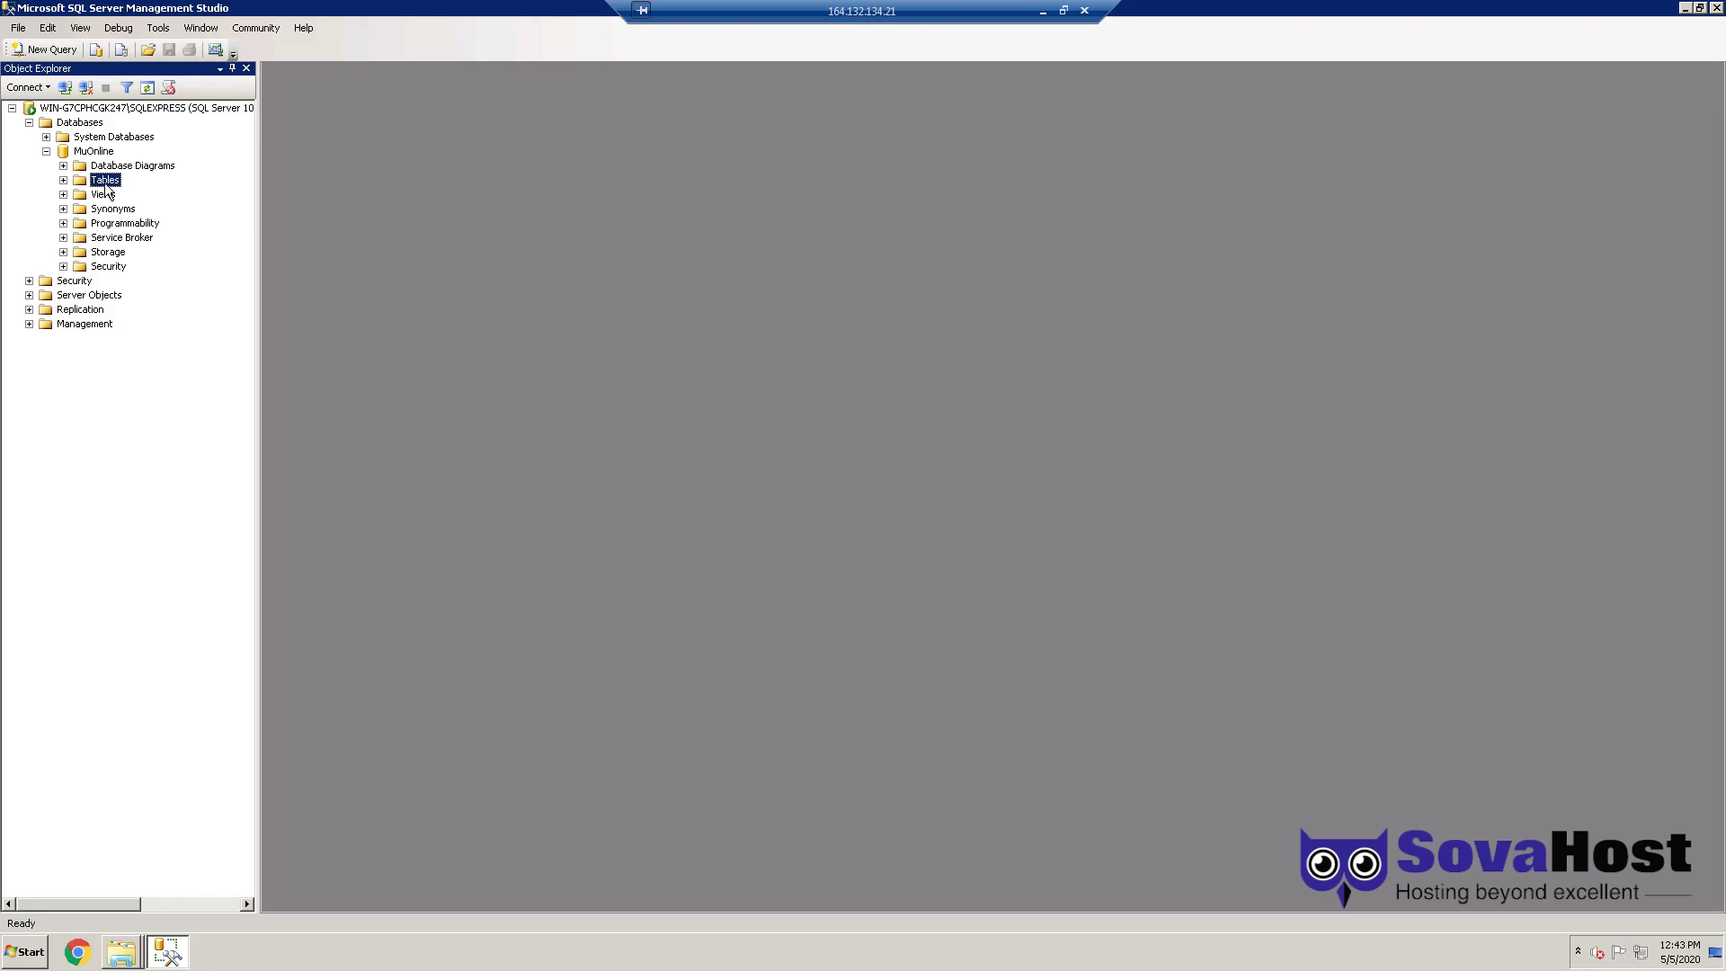
double_click(104, 181)
right_click(158, 356)
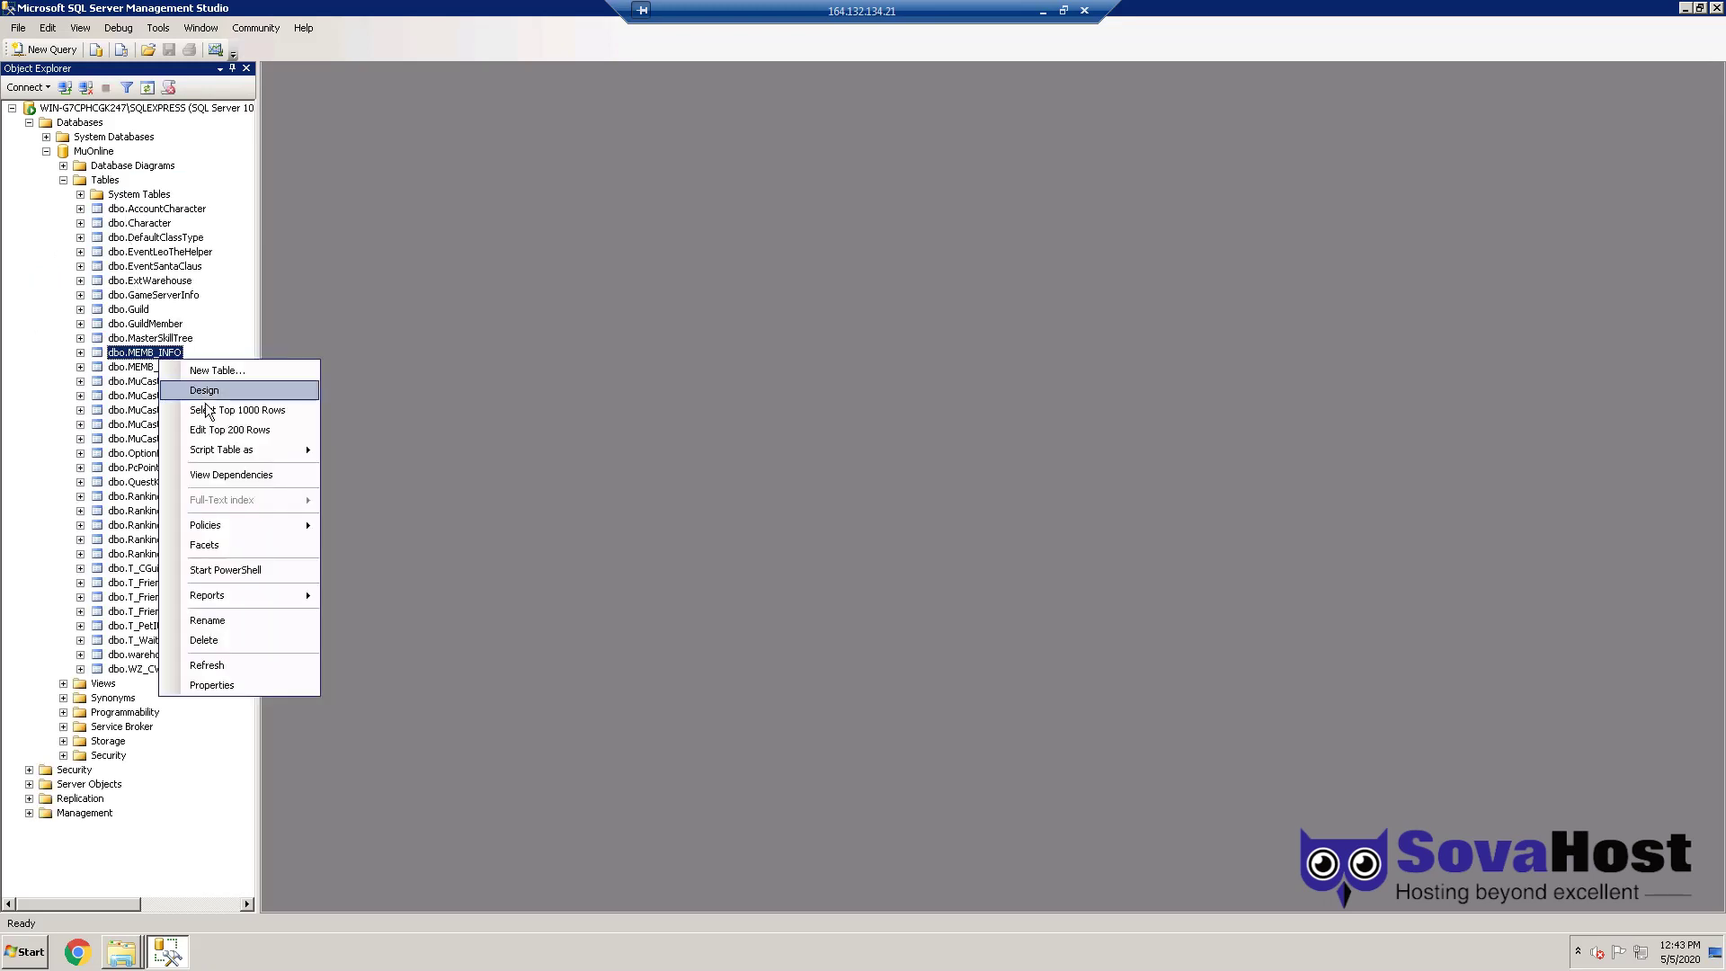
click(206, 393)
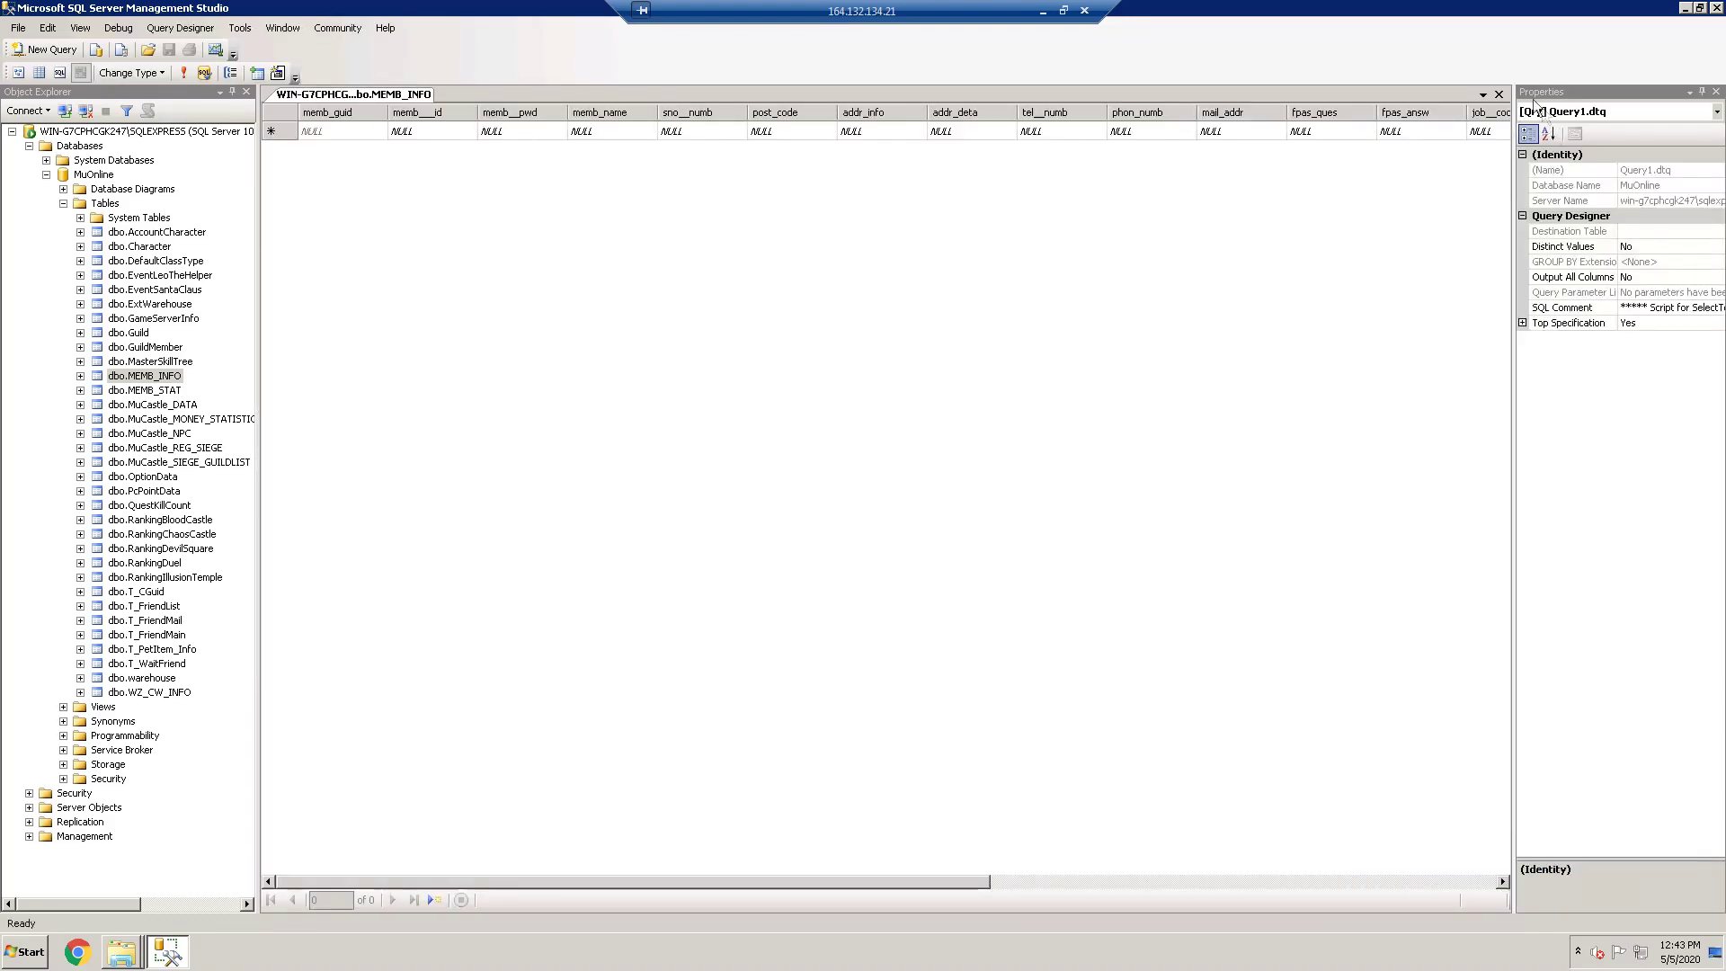
click(1499, 95)
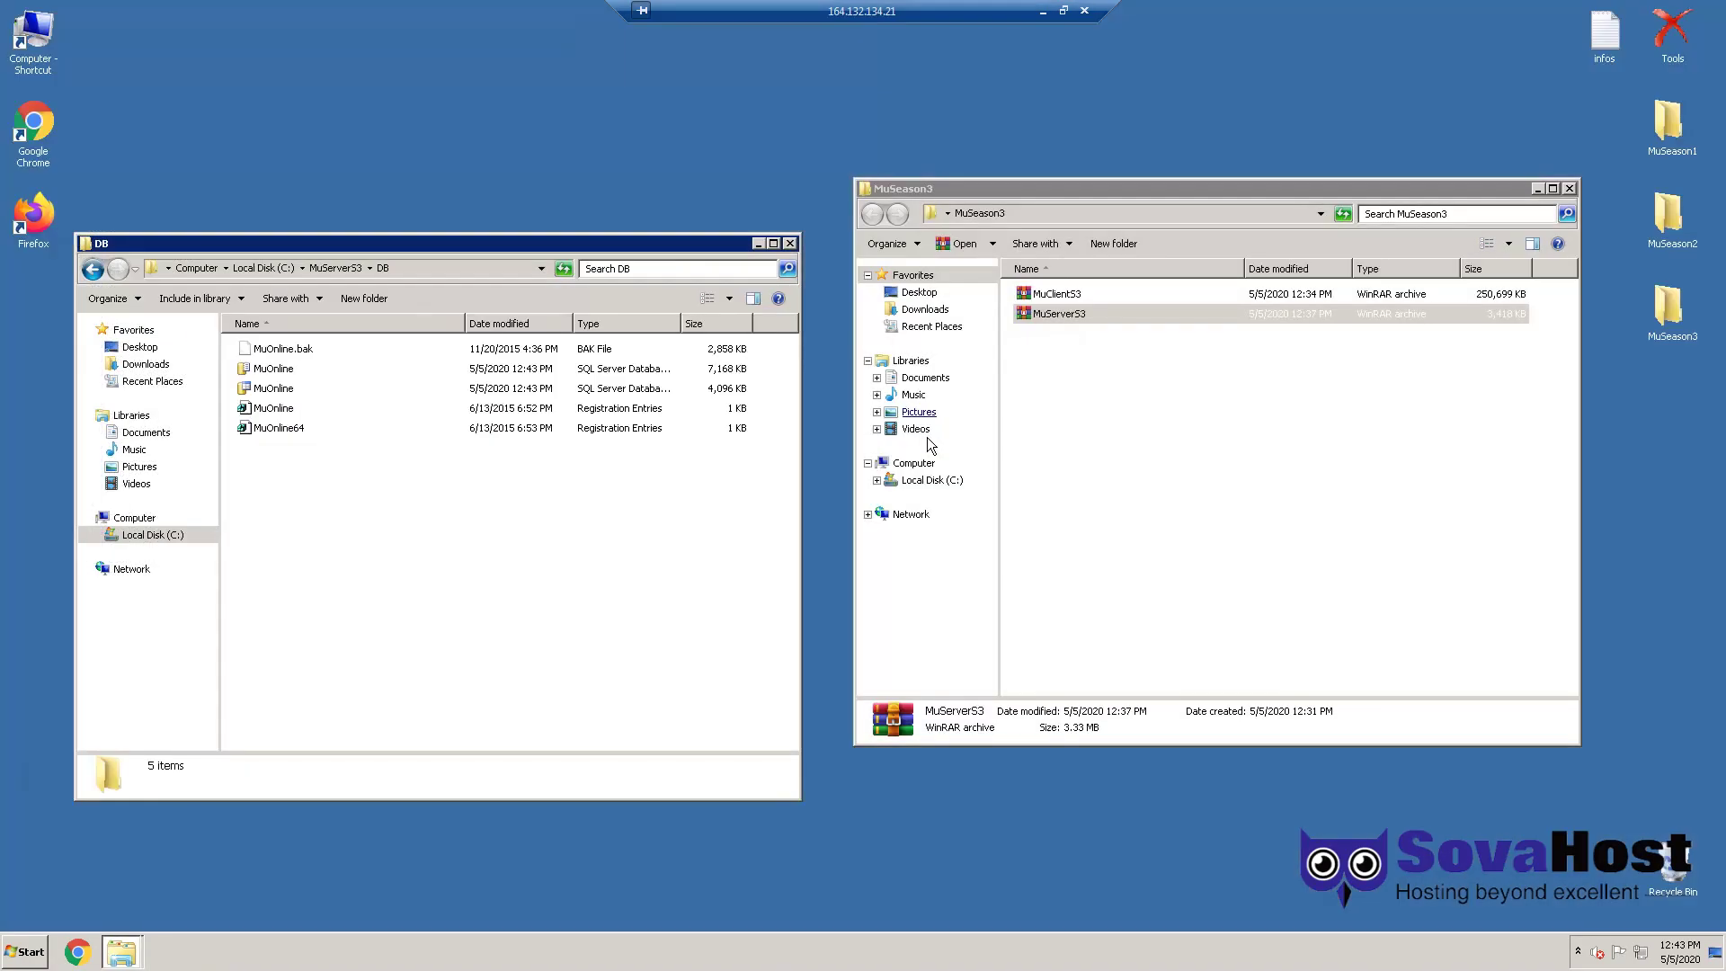
Step: Extract the MuMaker folder from the ToolKit folder of the MuServerS2 archive in MuSeason2 into MuServerS3's DB folder
drag(504, 559, 316, 386)
click(435, 493)
double_click(1667, 225)
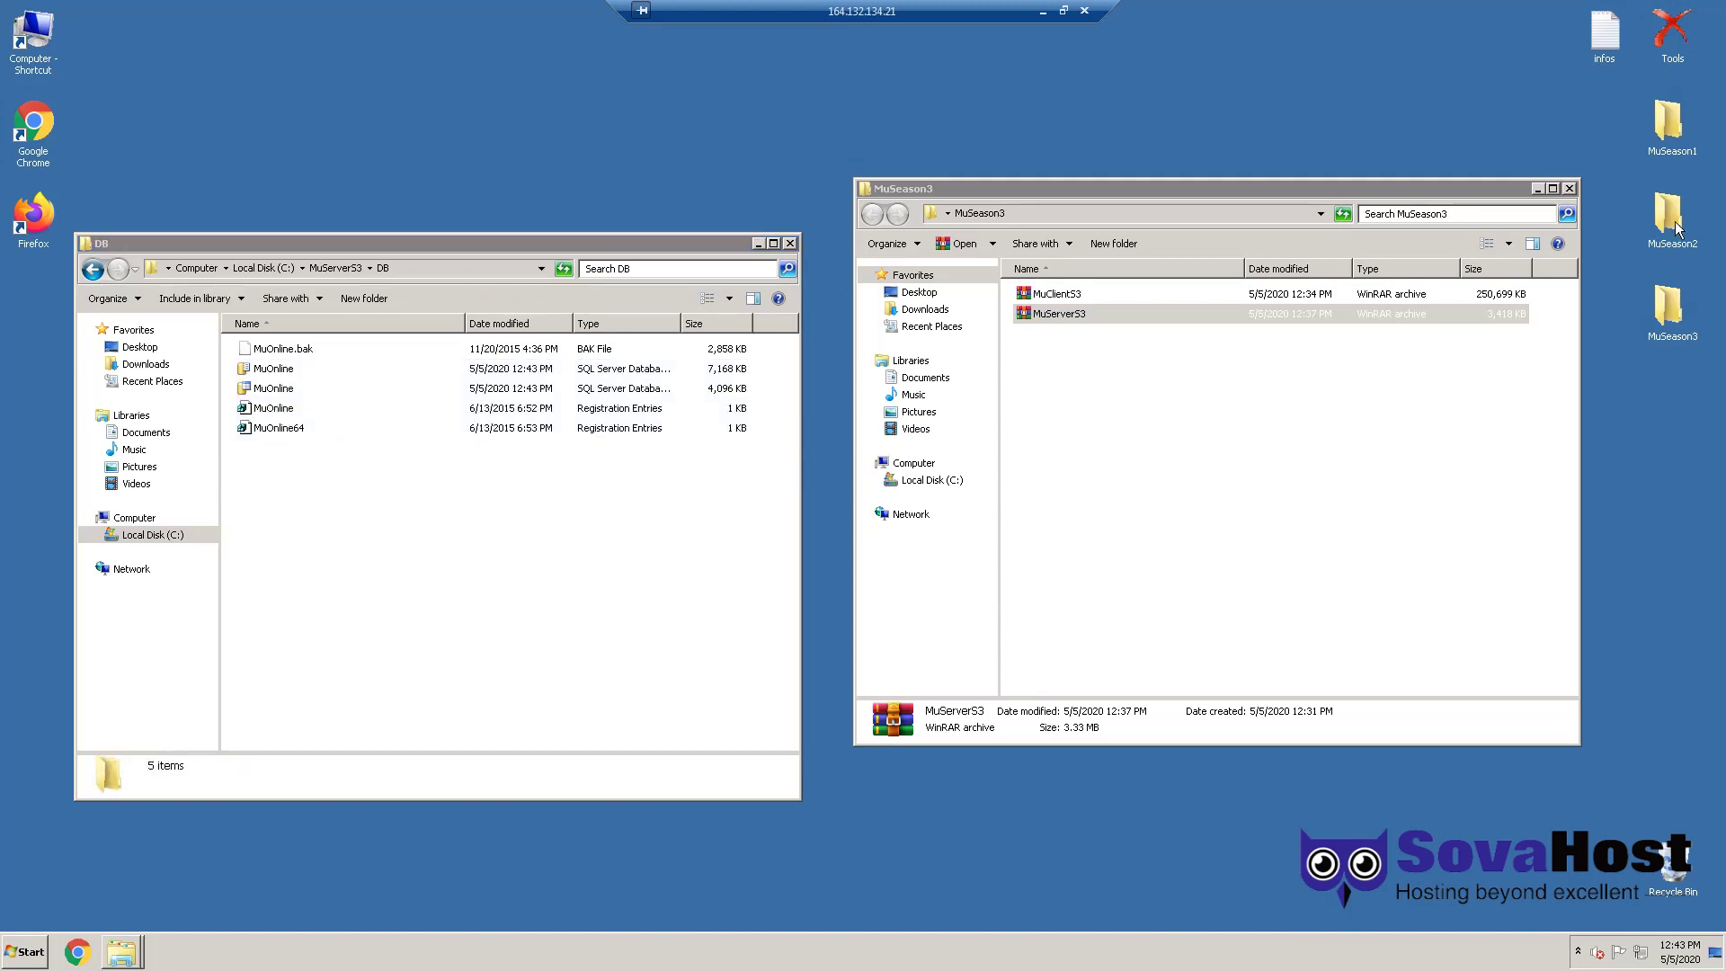
double_click(1078, 333)
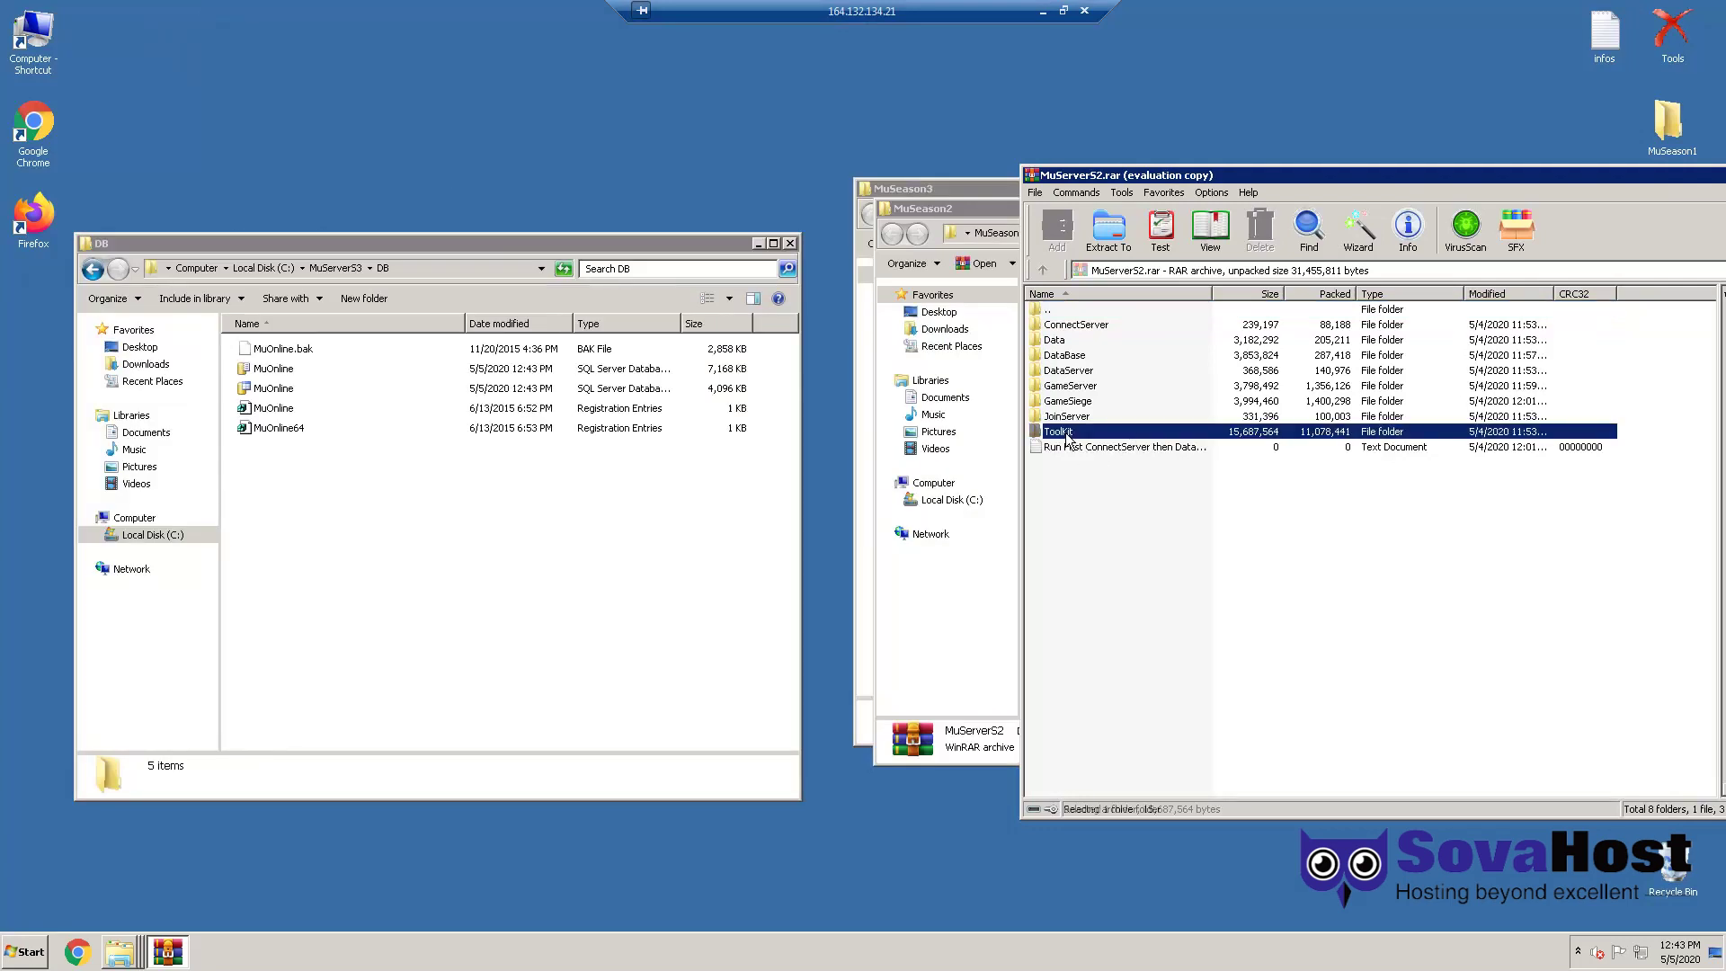
double_click(1058, 431)
click(1063, 355)
drag(1062, 356, 444, 534)
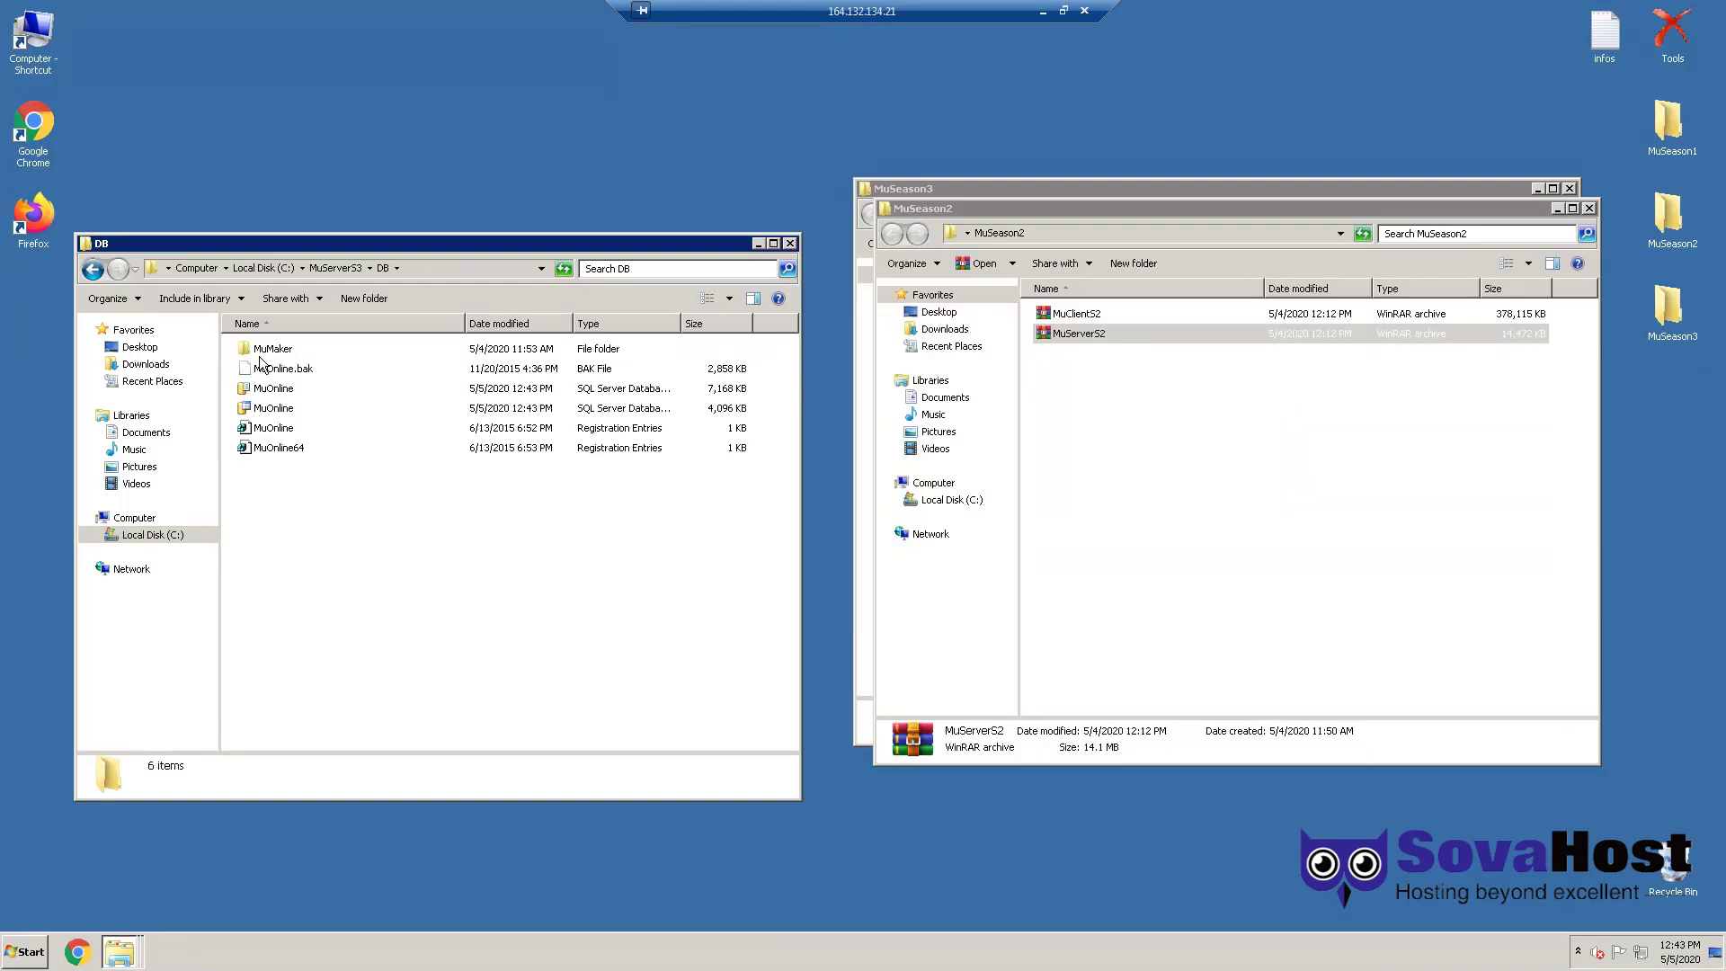
Step: Copy the MuMaker folder from DB into the parent MuServerS3 folder
right_click(267, 356)
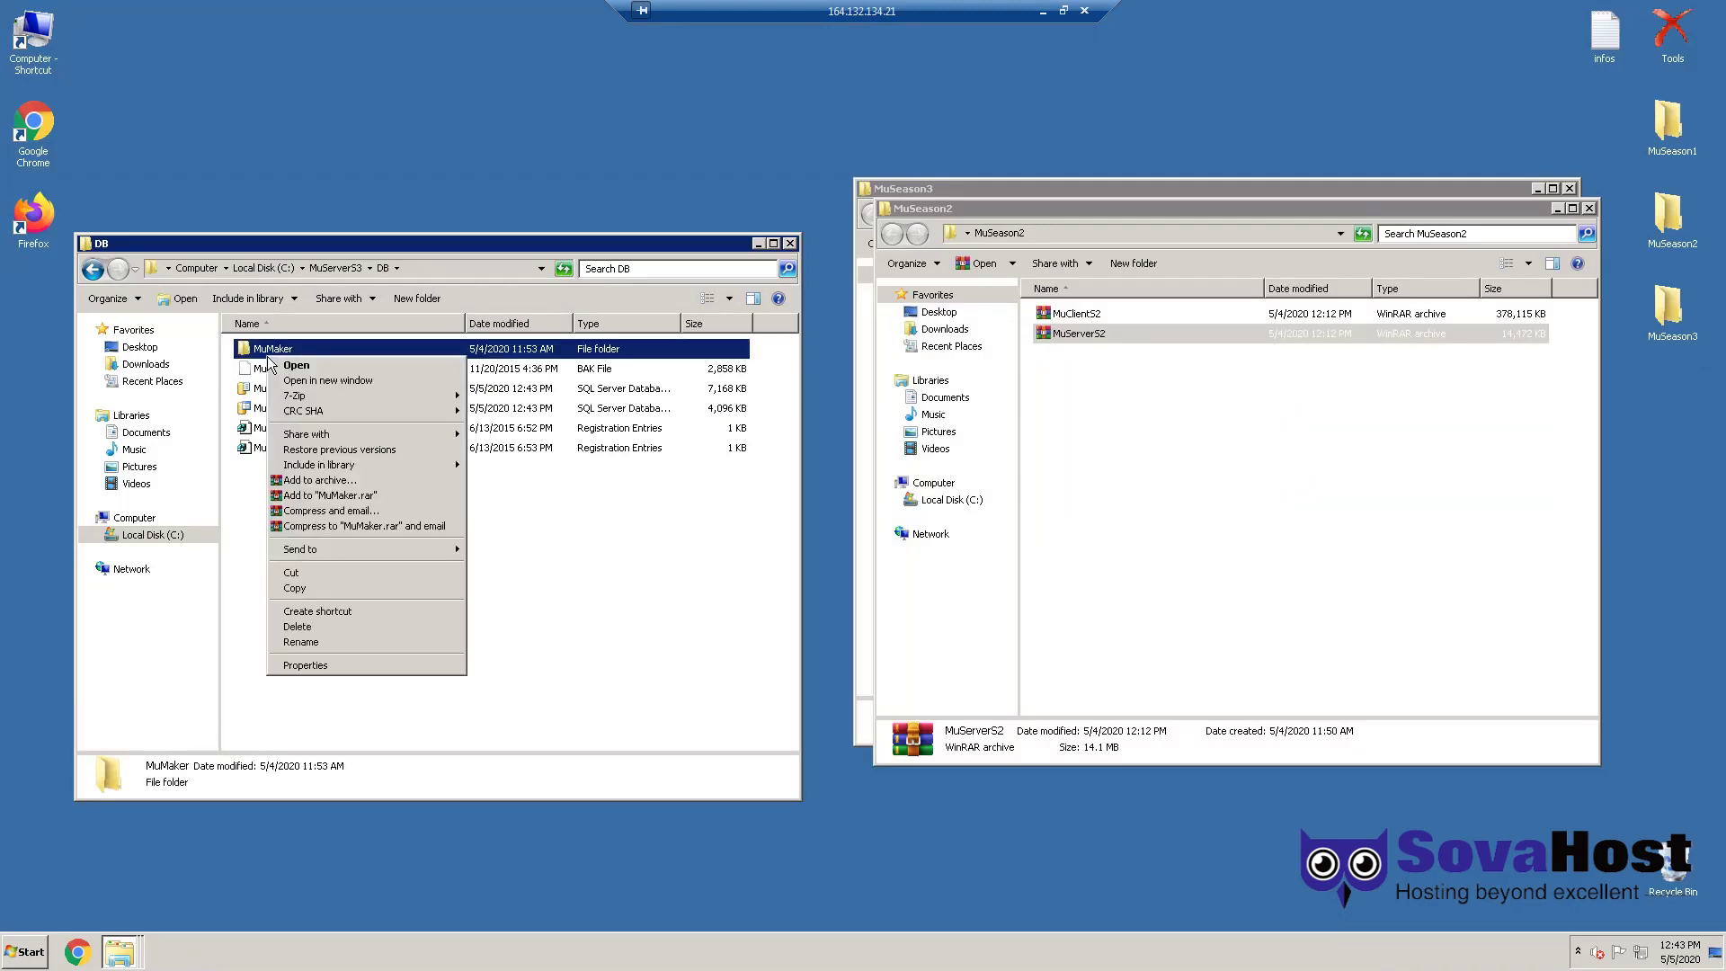
click(311, 588)
key(BackSpace)
key(ctrl+v)
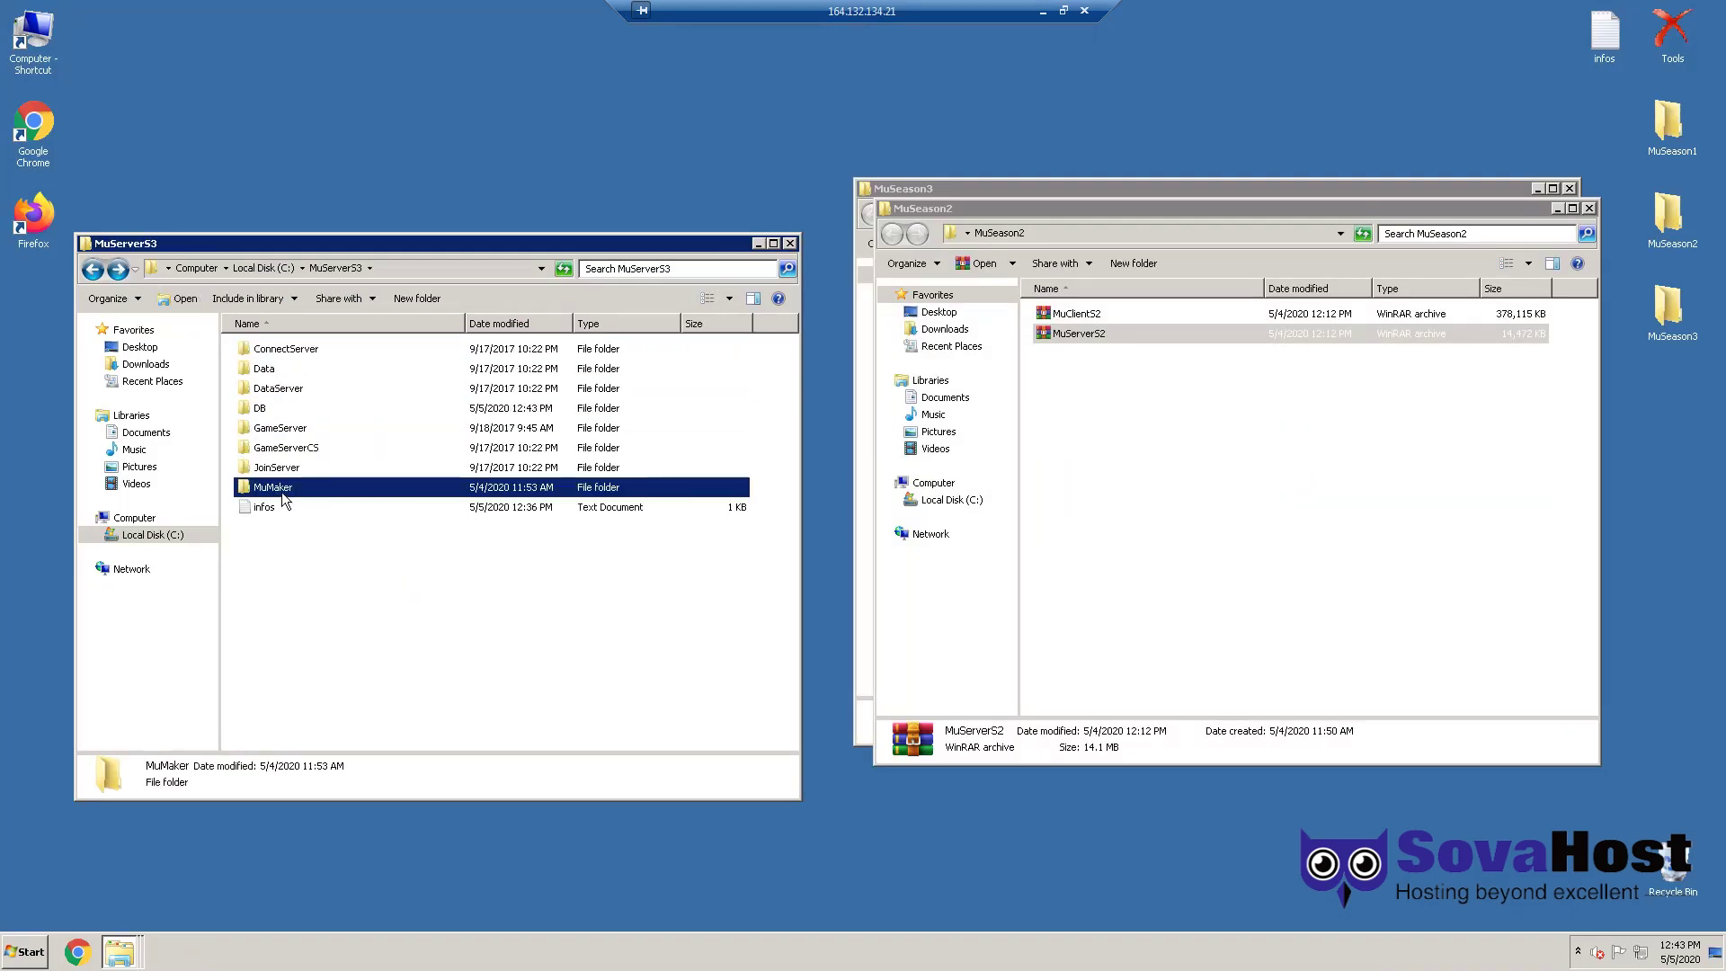
click(336, 575)
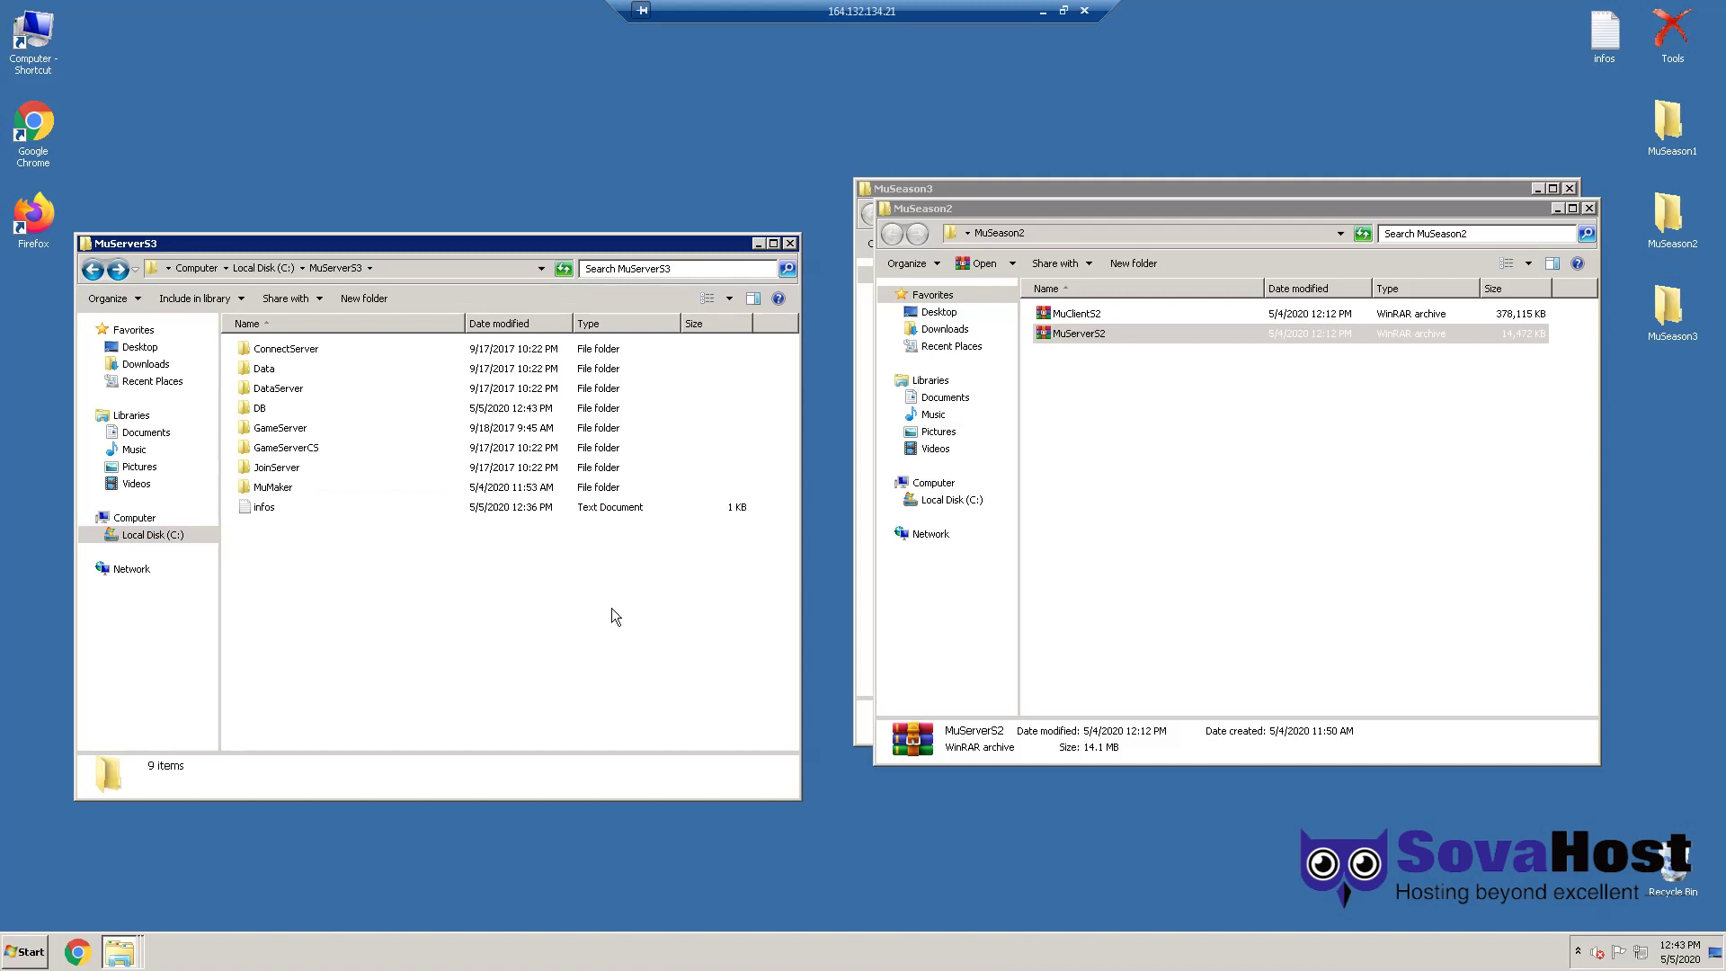
Step: Empty the Recycle Bin
right_click(1622, 870)
click(1636, 796)
key(Return)
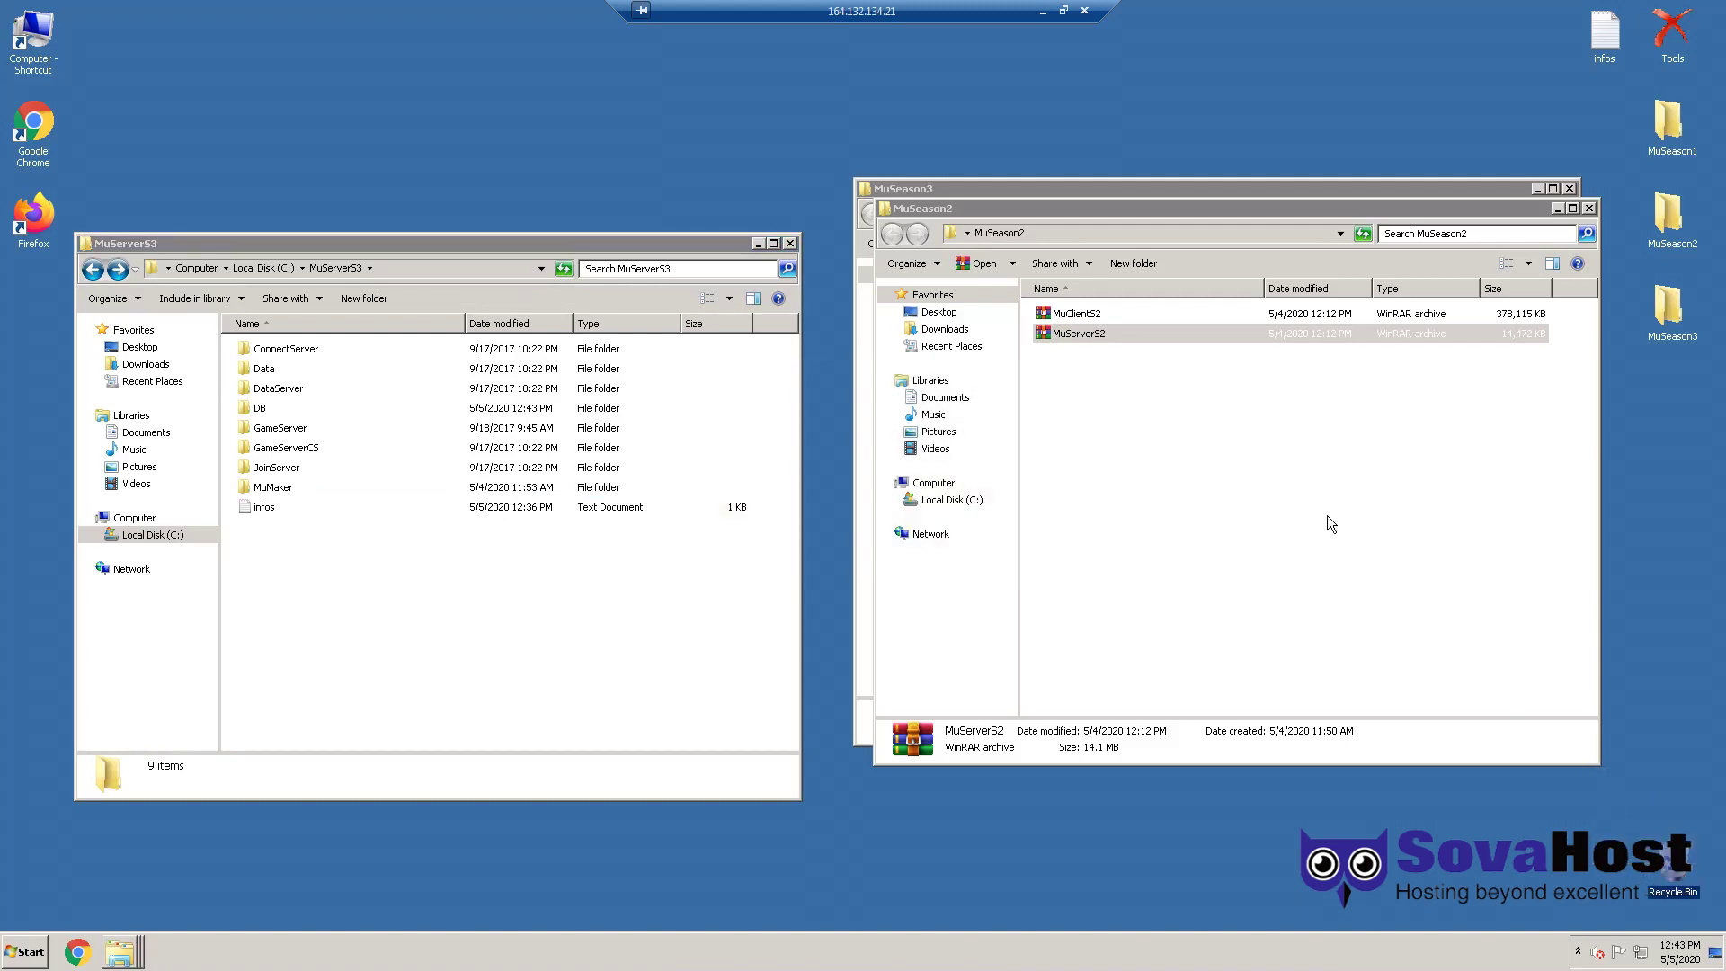
click(1327, 515)
Step: Review the settings in the GameServerInfo - Common file in GameServer's DATA folder
click(321, 530)
double_click(310, 429)
double_click(281, 368)
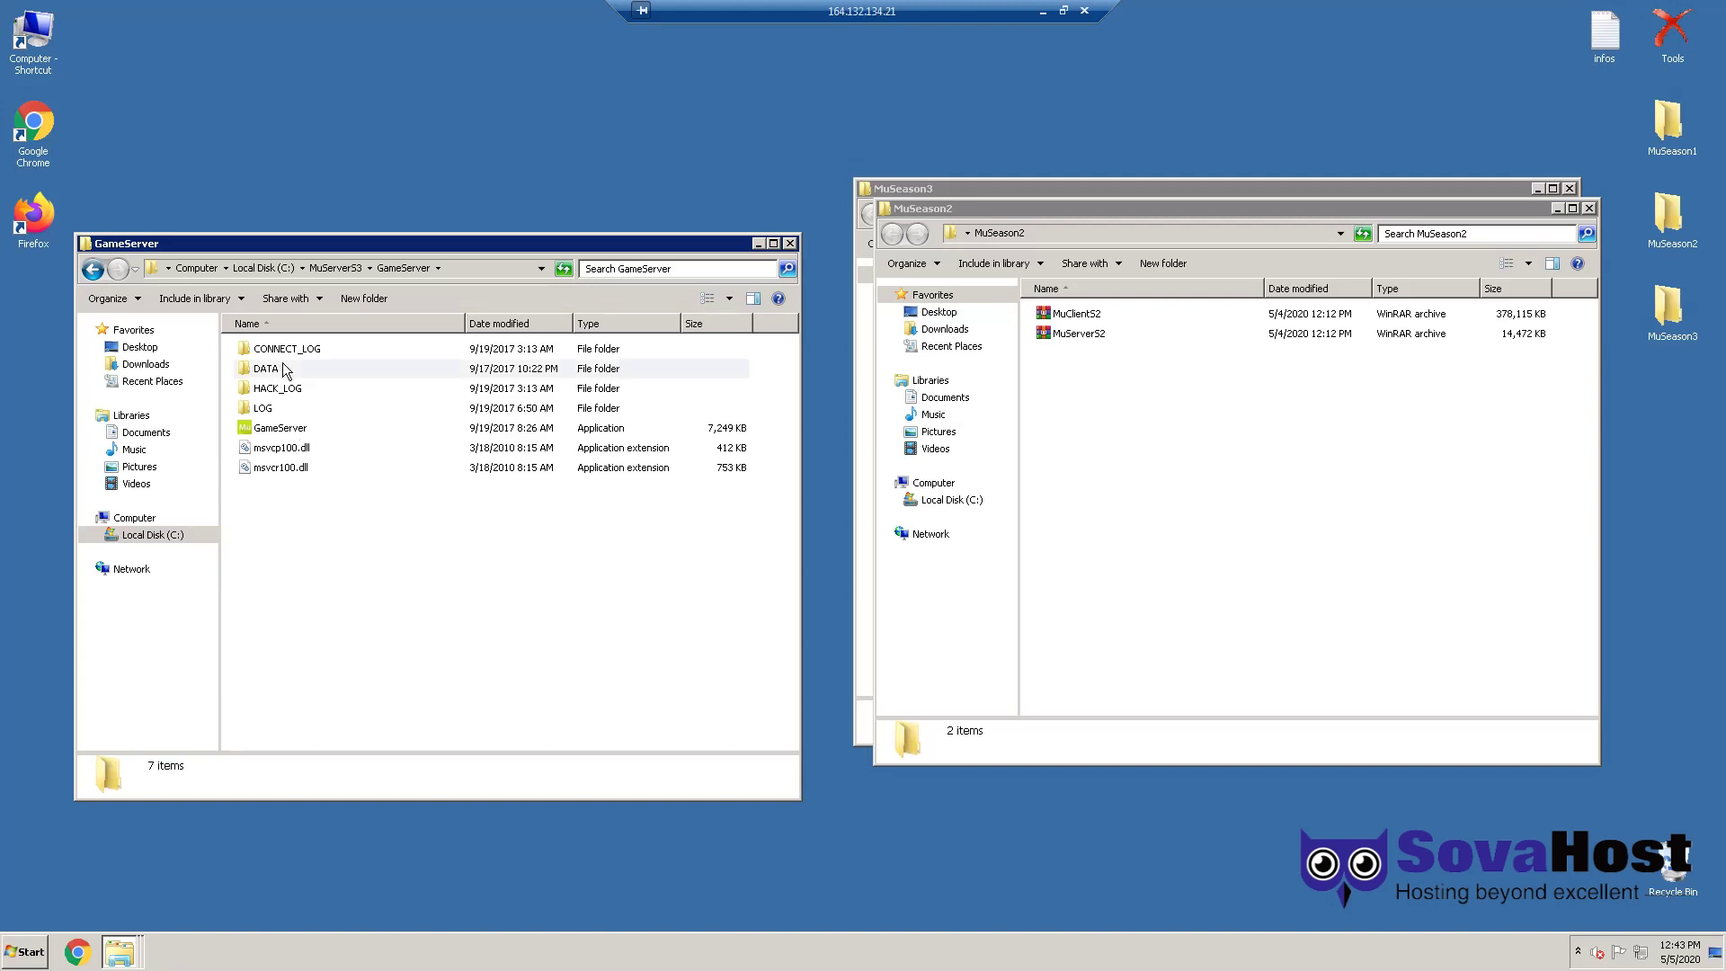
click(353, 395)
double_click(358, 408)
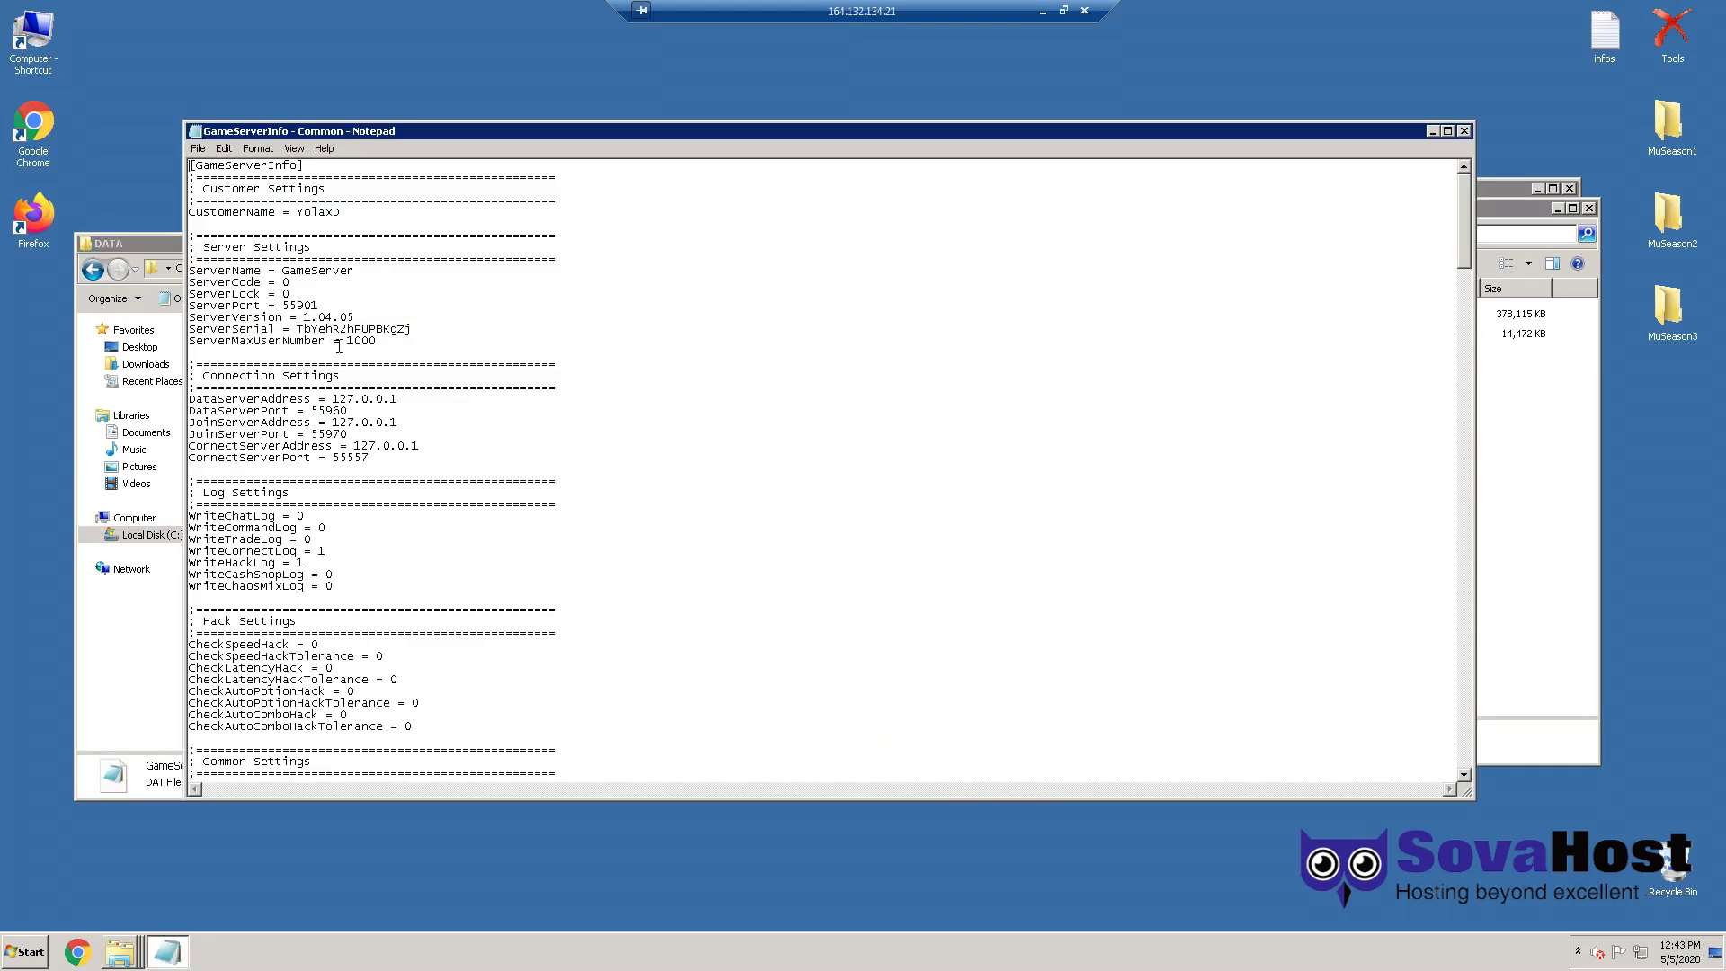
scroll(451, 397, down, 20)
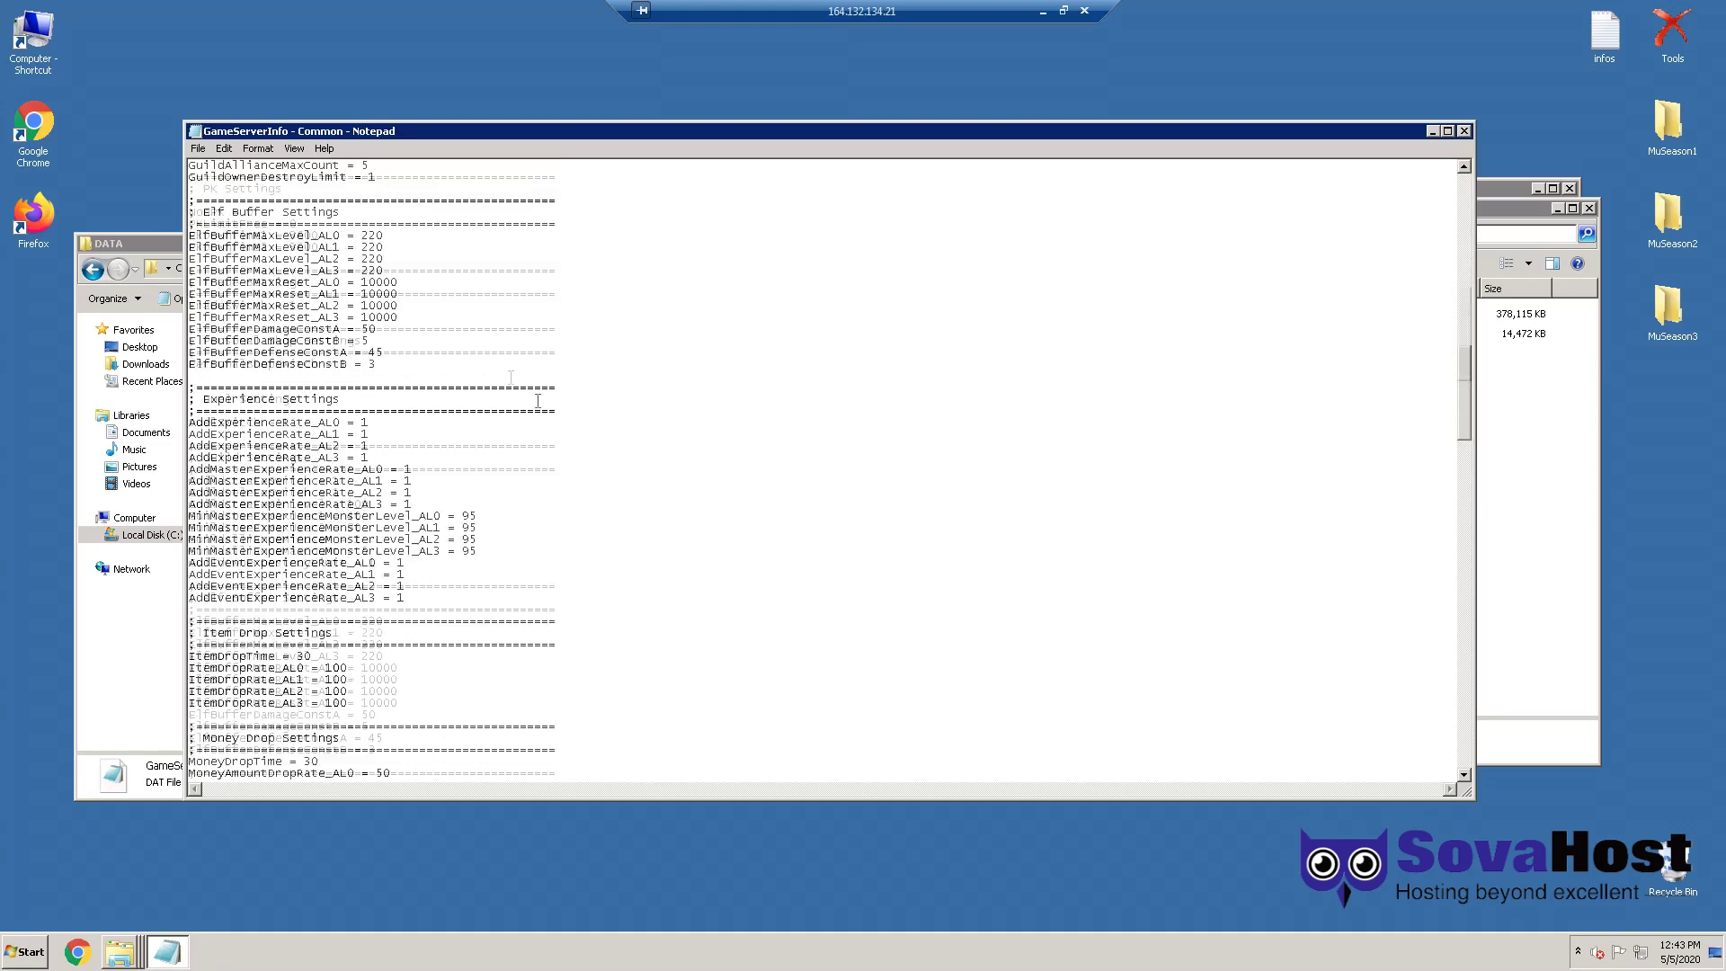
click(1464, 130)
key(Down)
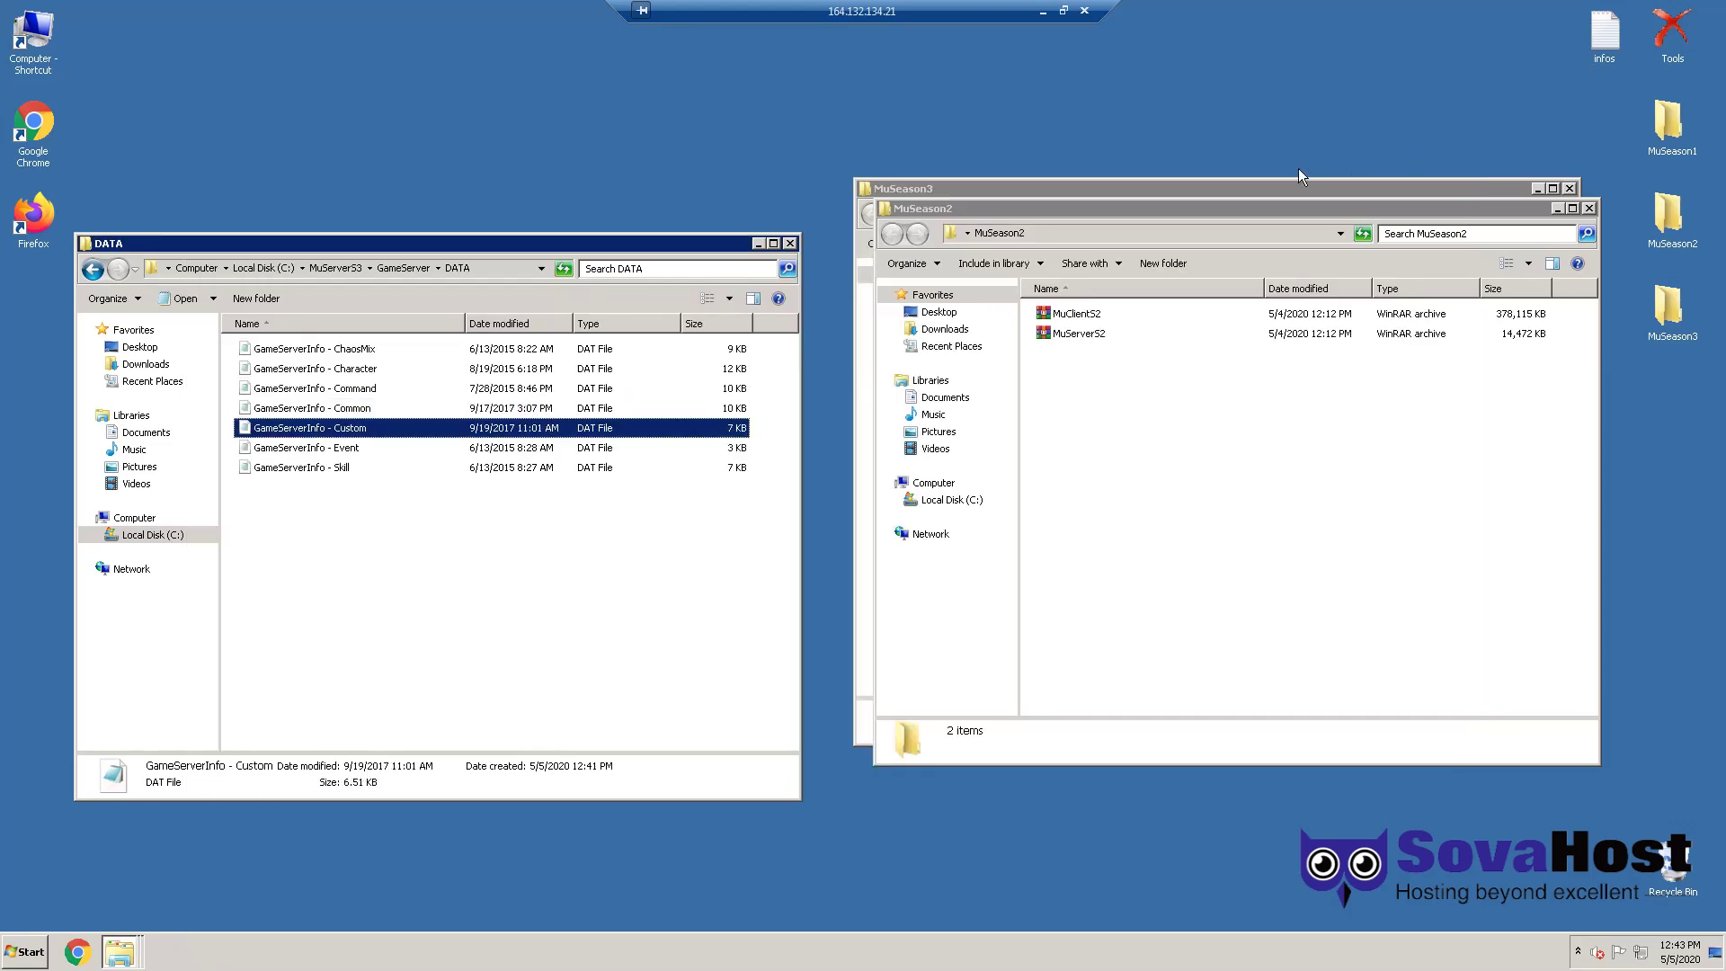
Step: Go through to the JoinServer folder and check the ODBC, port and address settings in its configuration file
key(BackSpace)
key(Down)
key(Down)
key(BackSpace)
key(Down)
key(Return)
key(BackSpace)
key(Down)
key(Return)
double_click(276, 429)
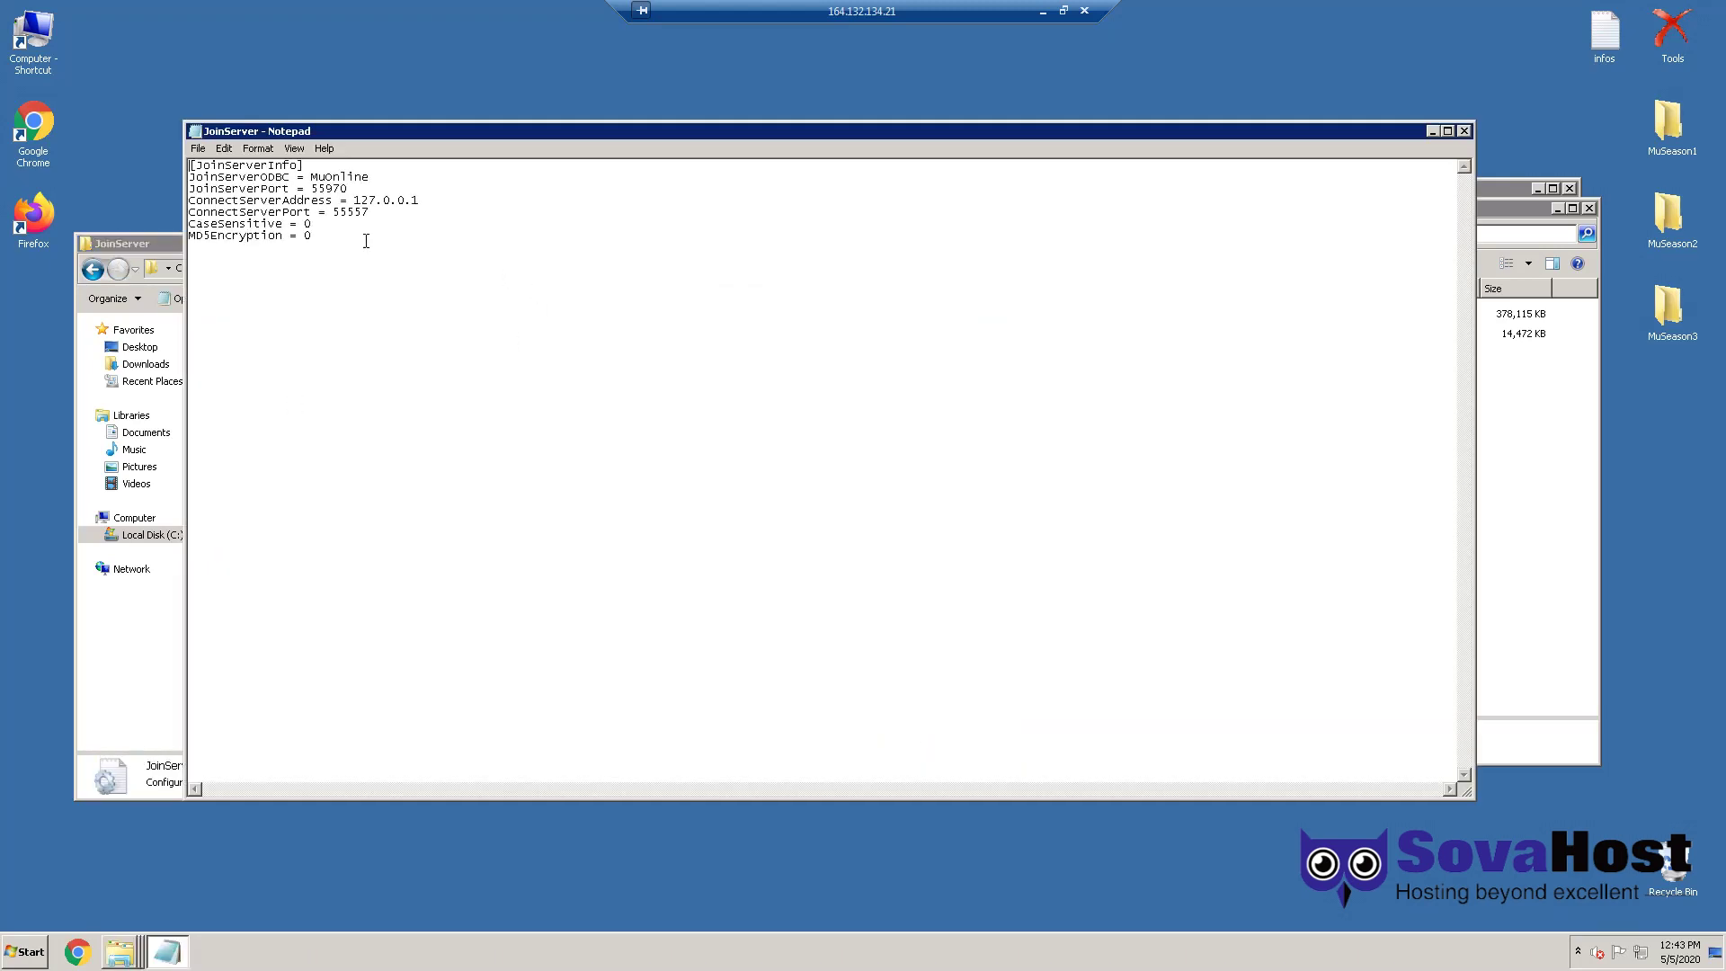
drag(316, 175, 455, 262)
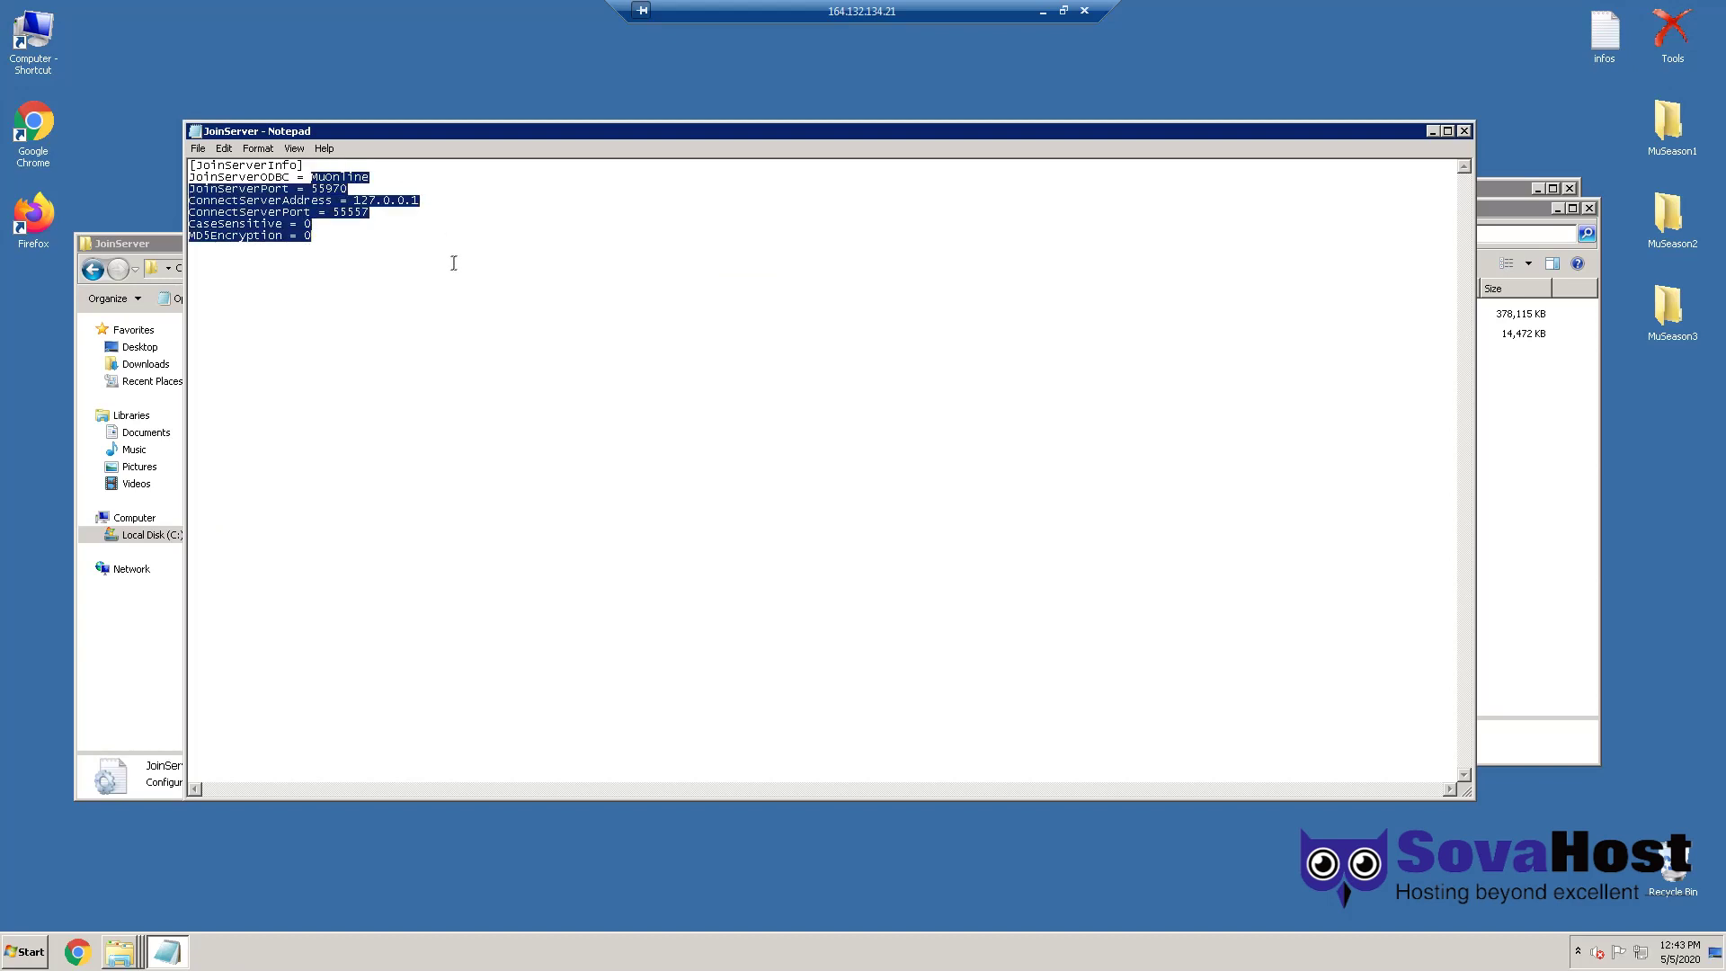
click(594, 247)
click(1463, 131)
Step: Look over the MuMaker folder's contents and read the infos text file in MuServerS3
key(BackSpace)
key(Down)
key(Return)
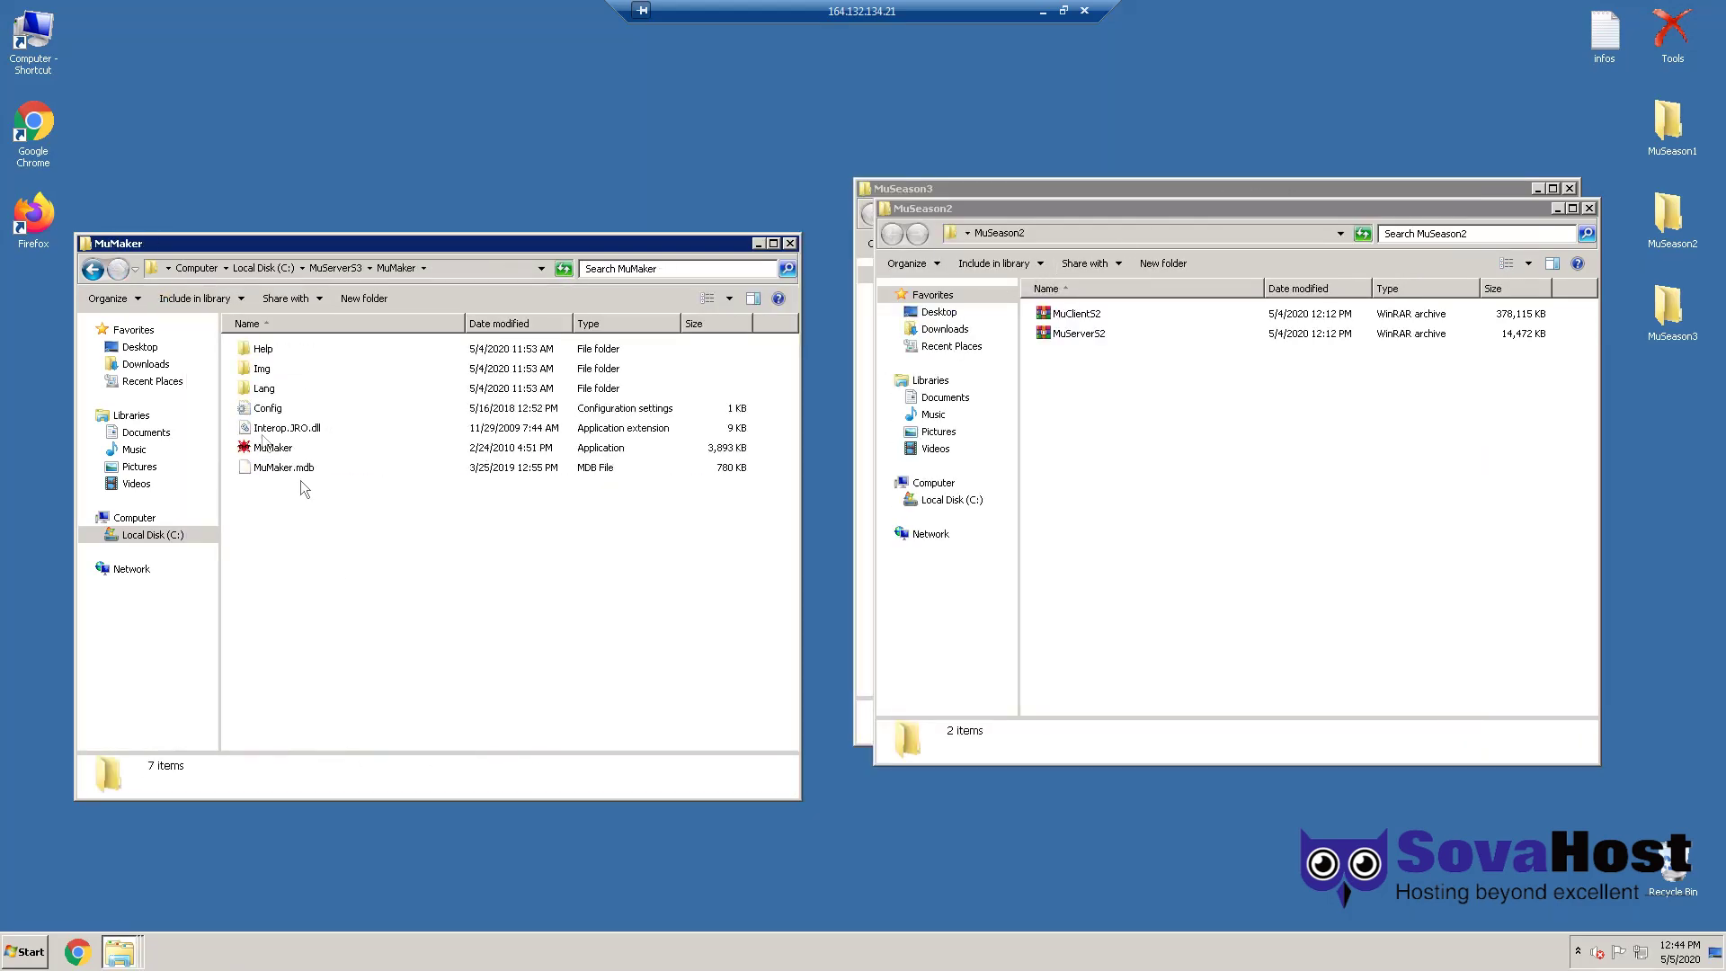
key(BackSpace)
double_click(252, 503)
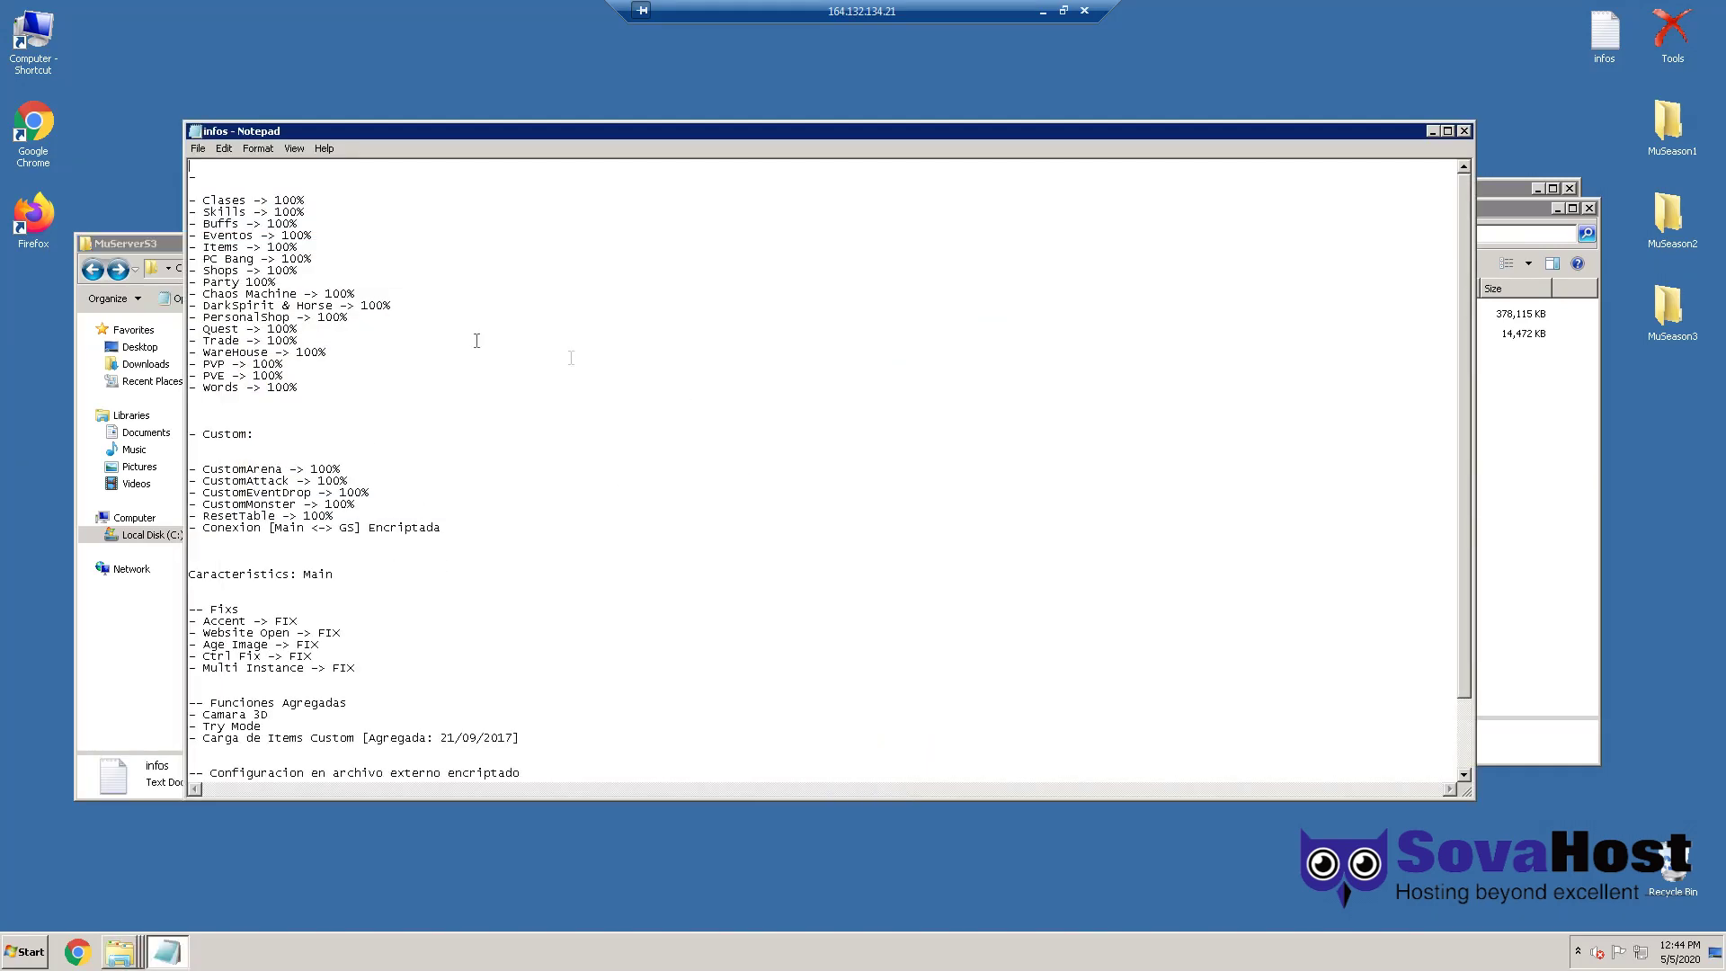
drag(360, 261, 989, 692)
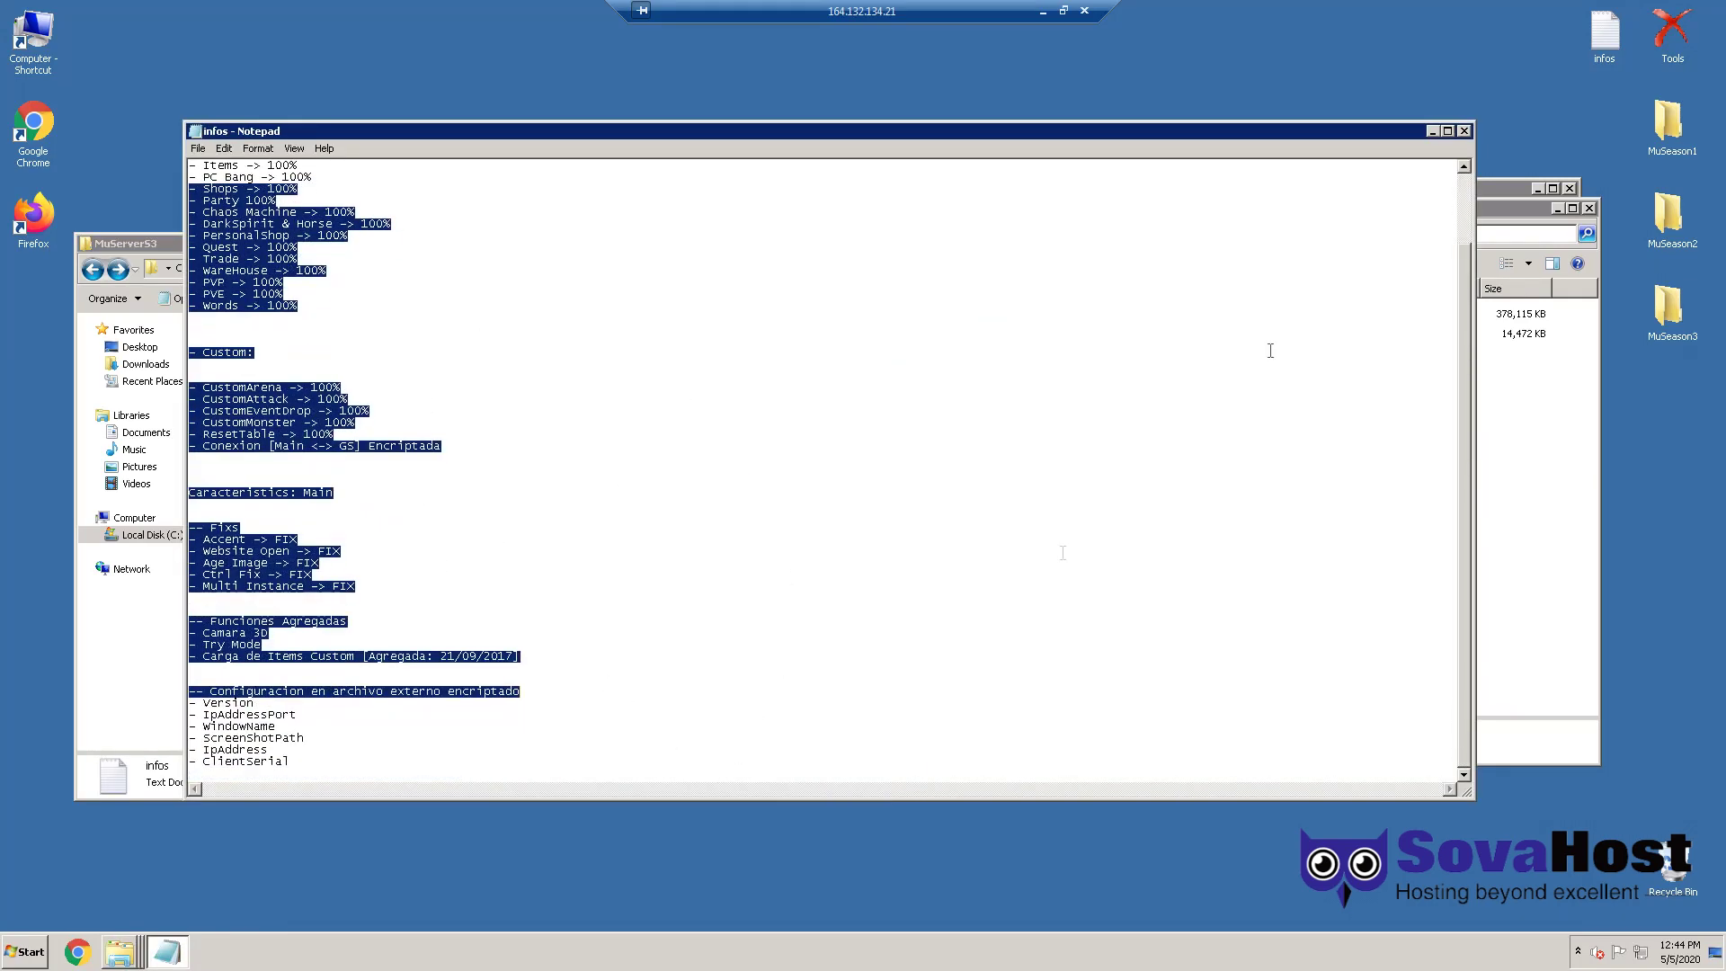
click(1463, 131)
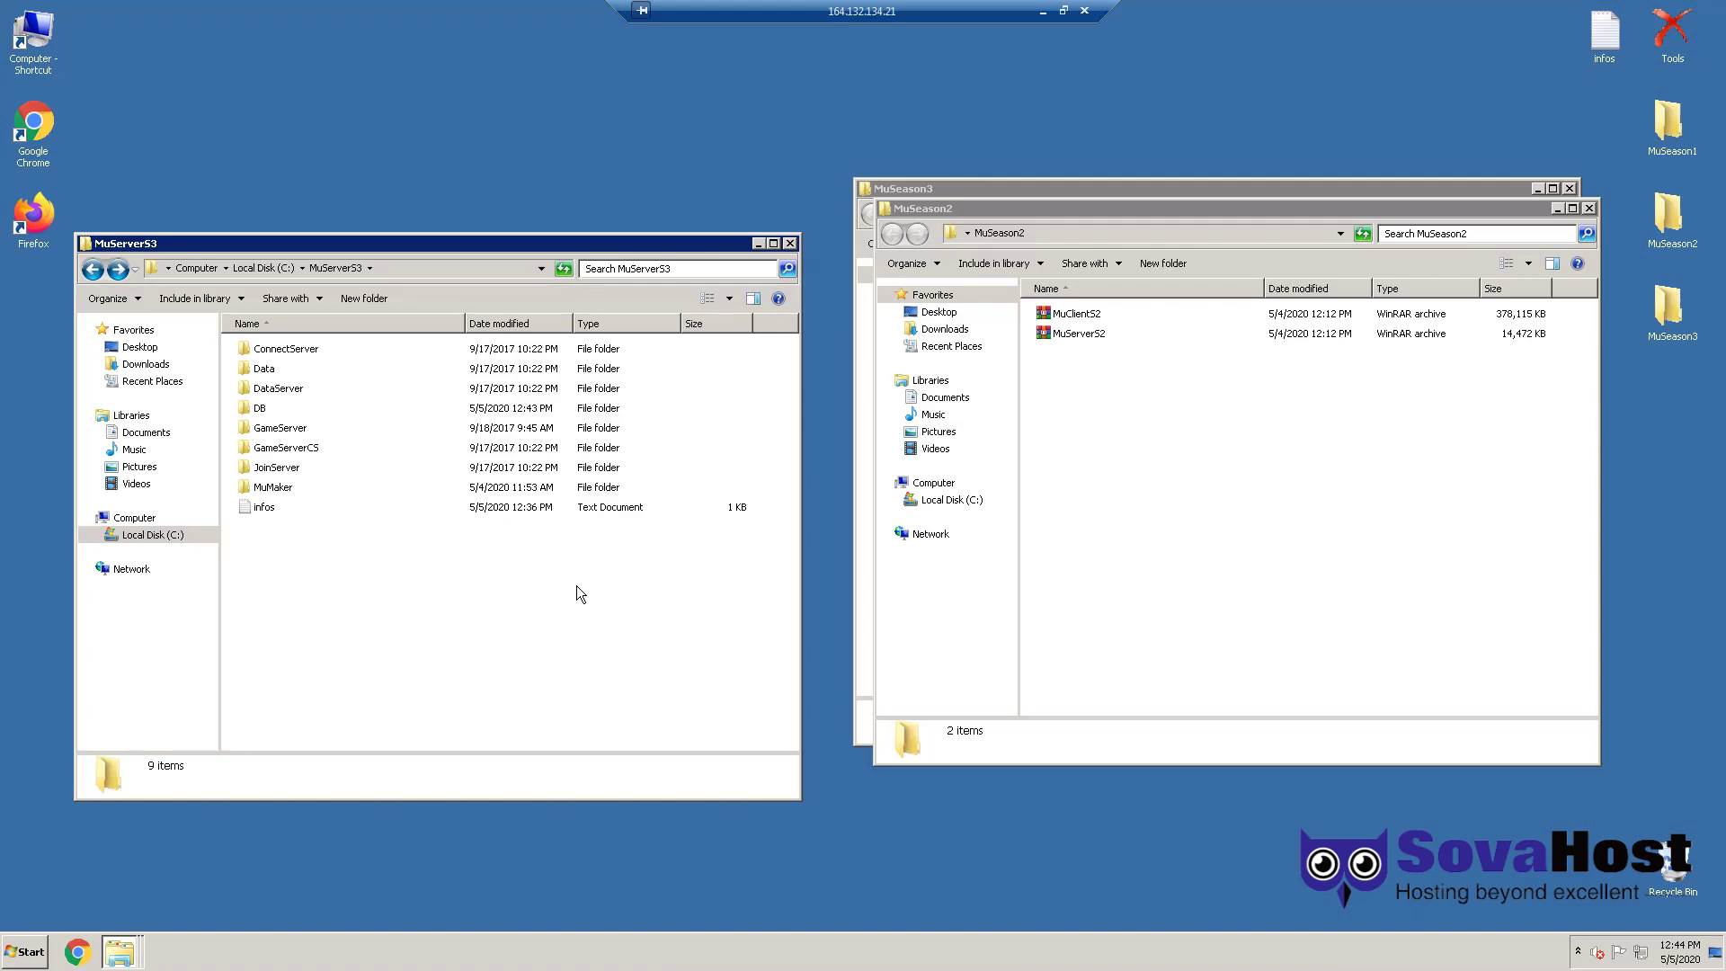
click(306, 351)
click(269, 387)
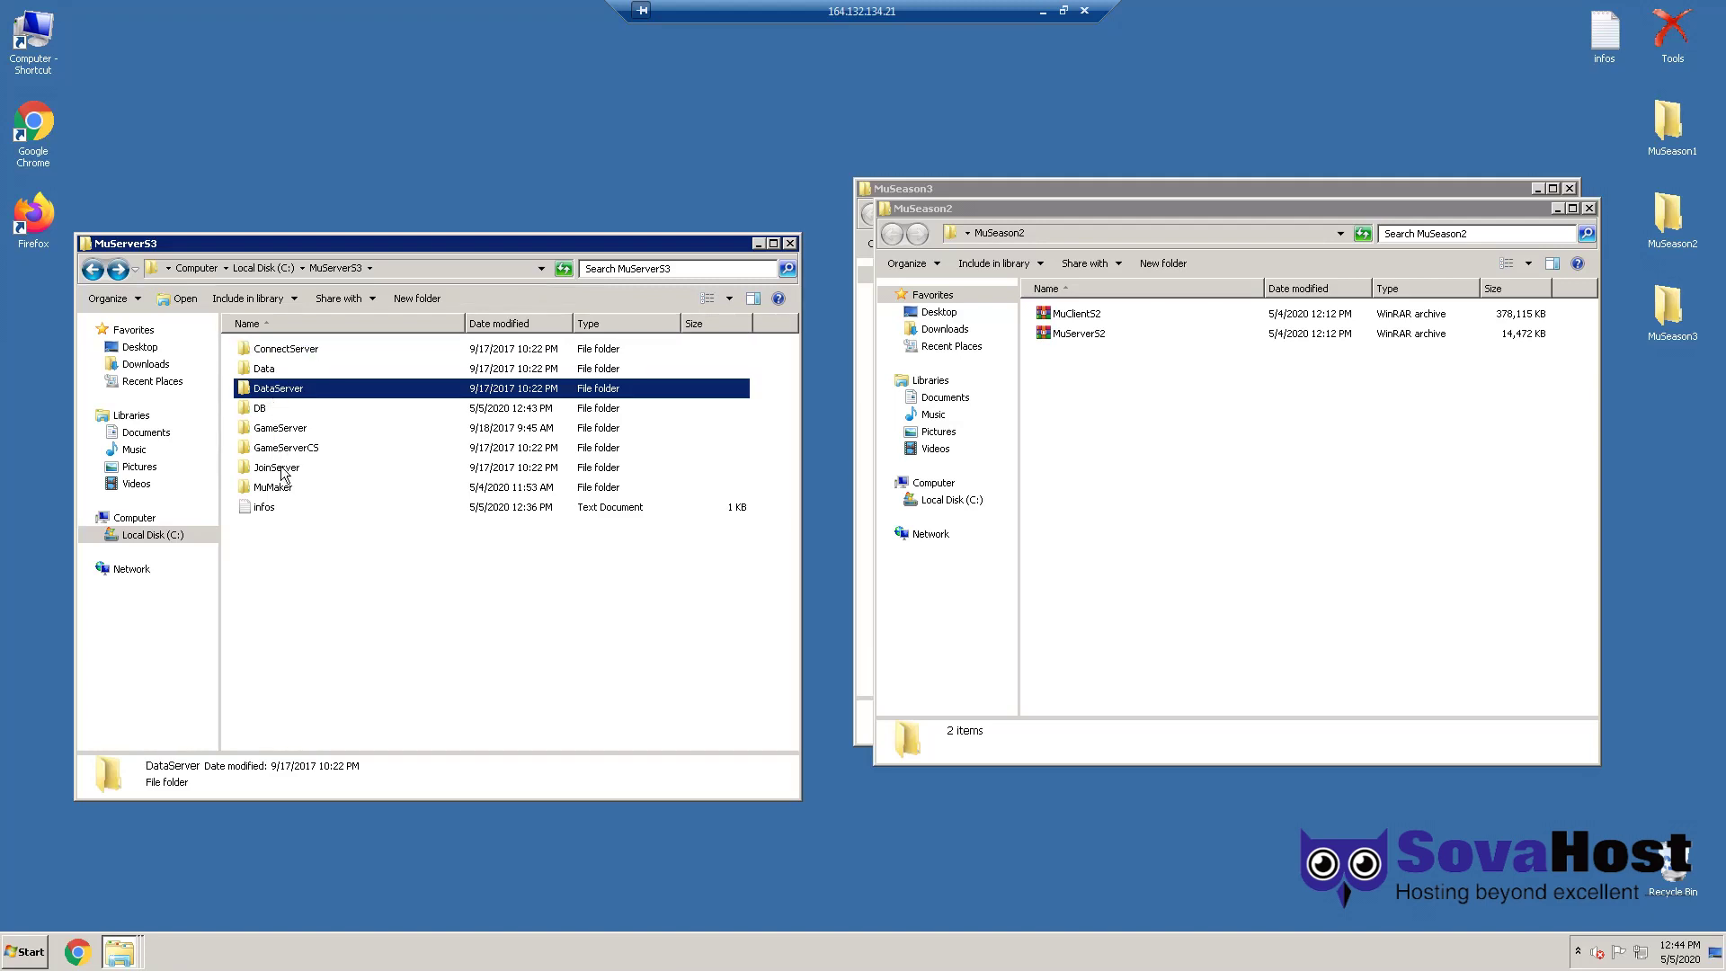
click(280, 467)
click(293, 431)
click(297, 448)
Step: Launch the ConnectServer application from the ConnectServer folder and close it again
double_click(289, 360)
double_click(284, 370)
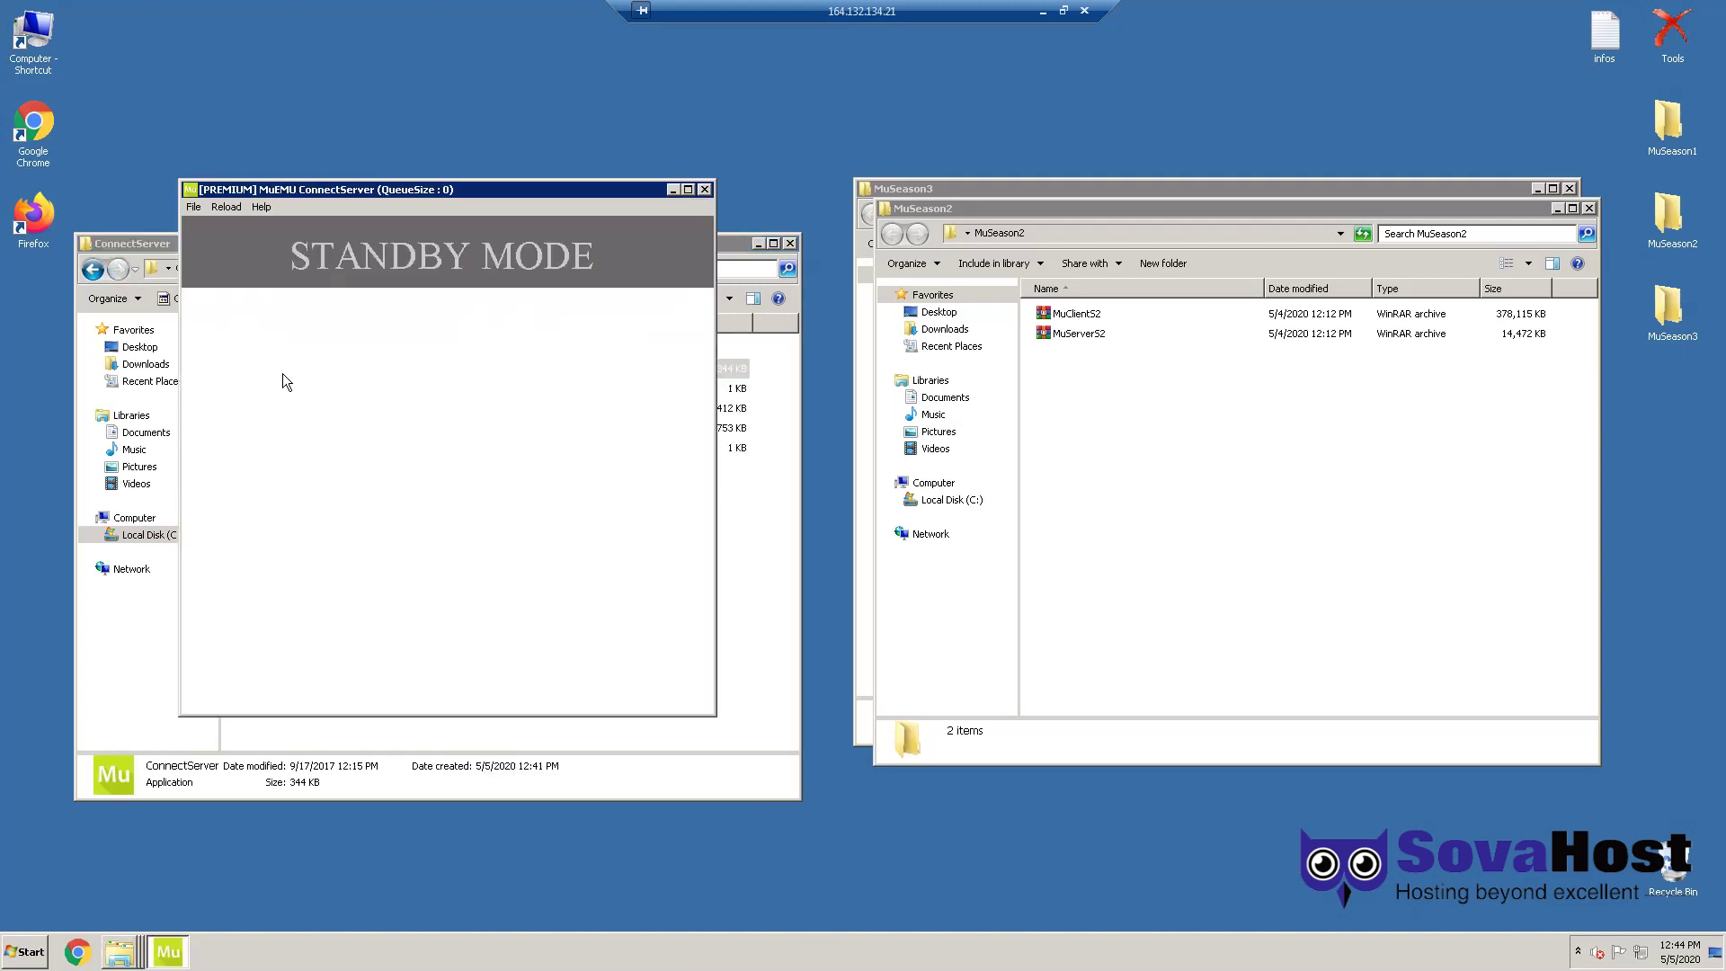
click(962, 634)
key(super)
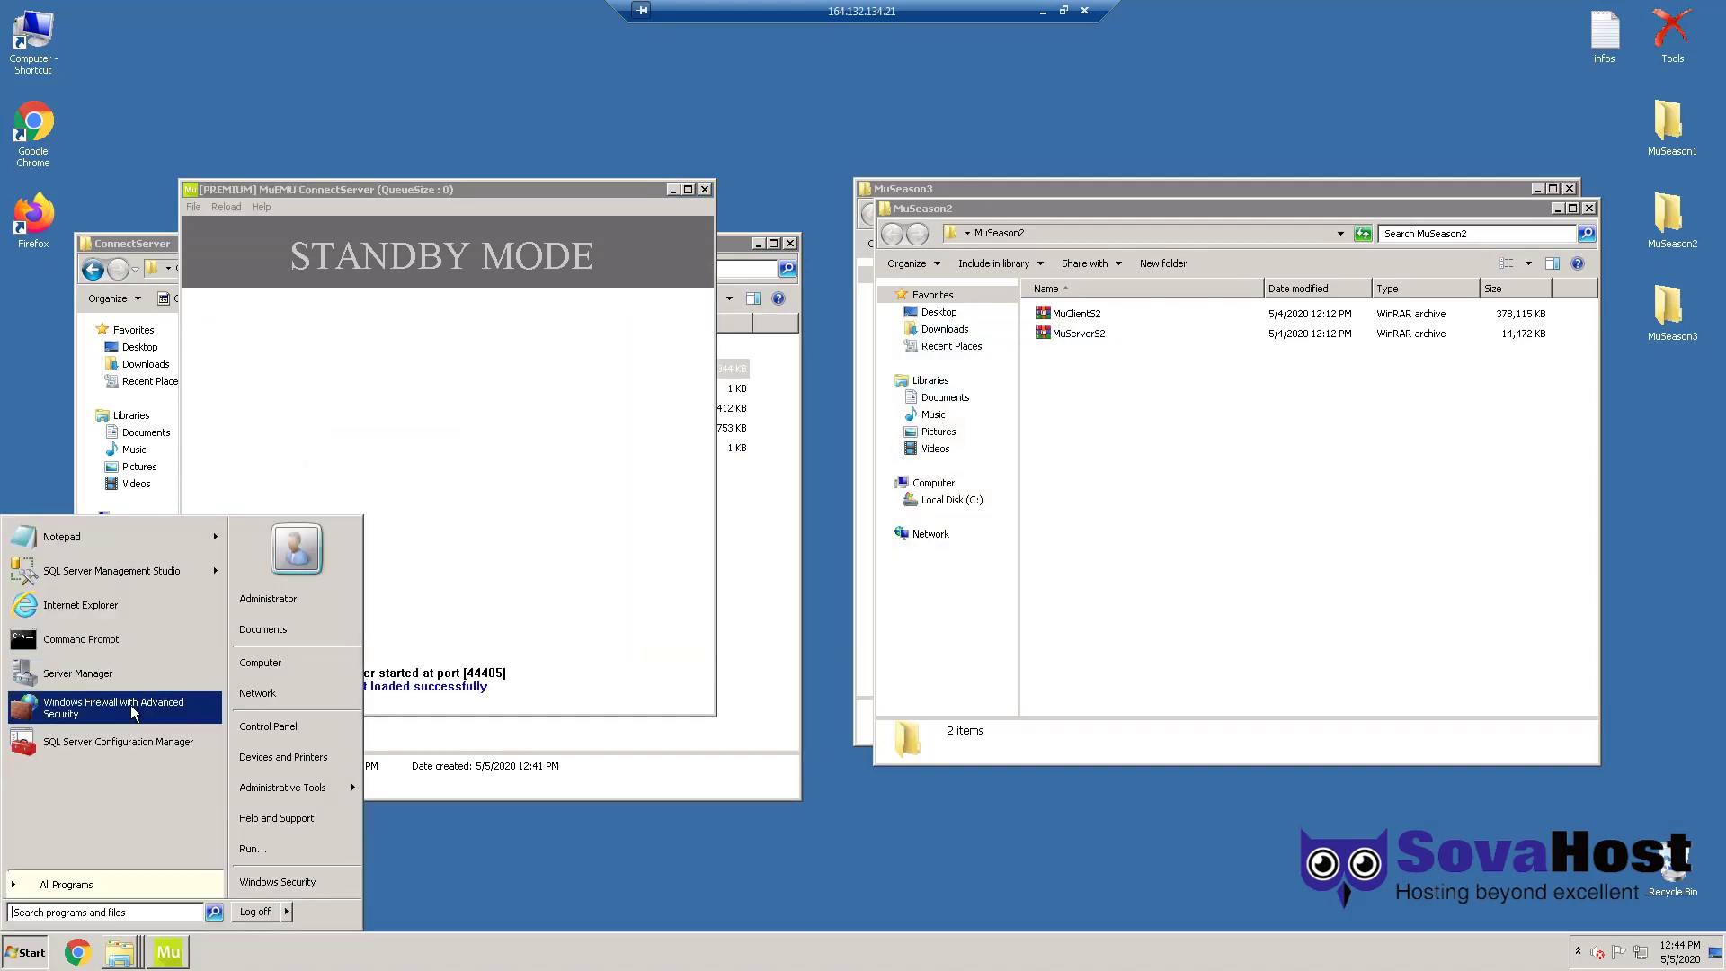
click(704, 190)
Step: Delete the inbound rules from ConnectServer through MuOnline JoinServer Emulator in Windows Firewall with Advanced Security, and close it
key(super)
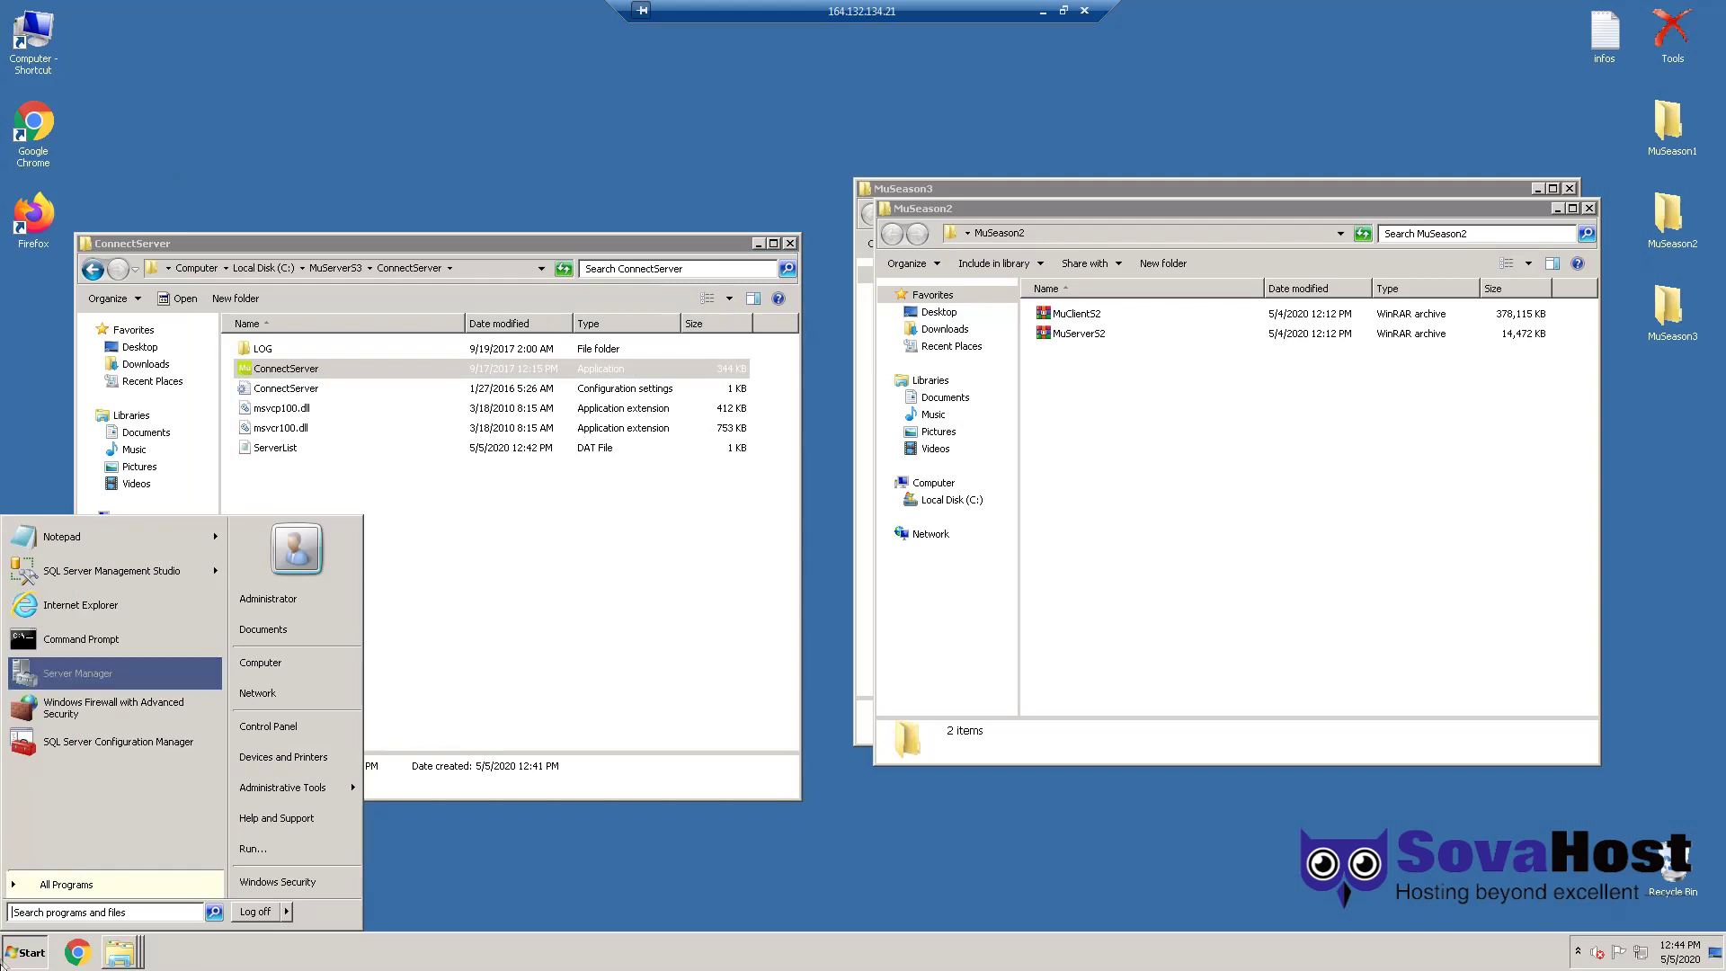
click(108, 711)
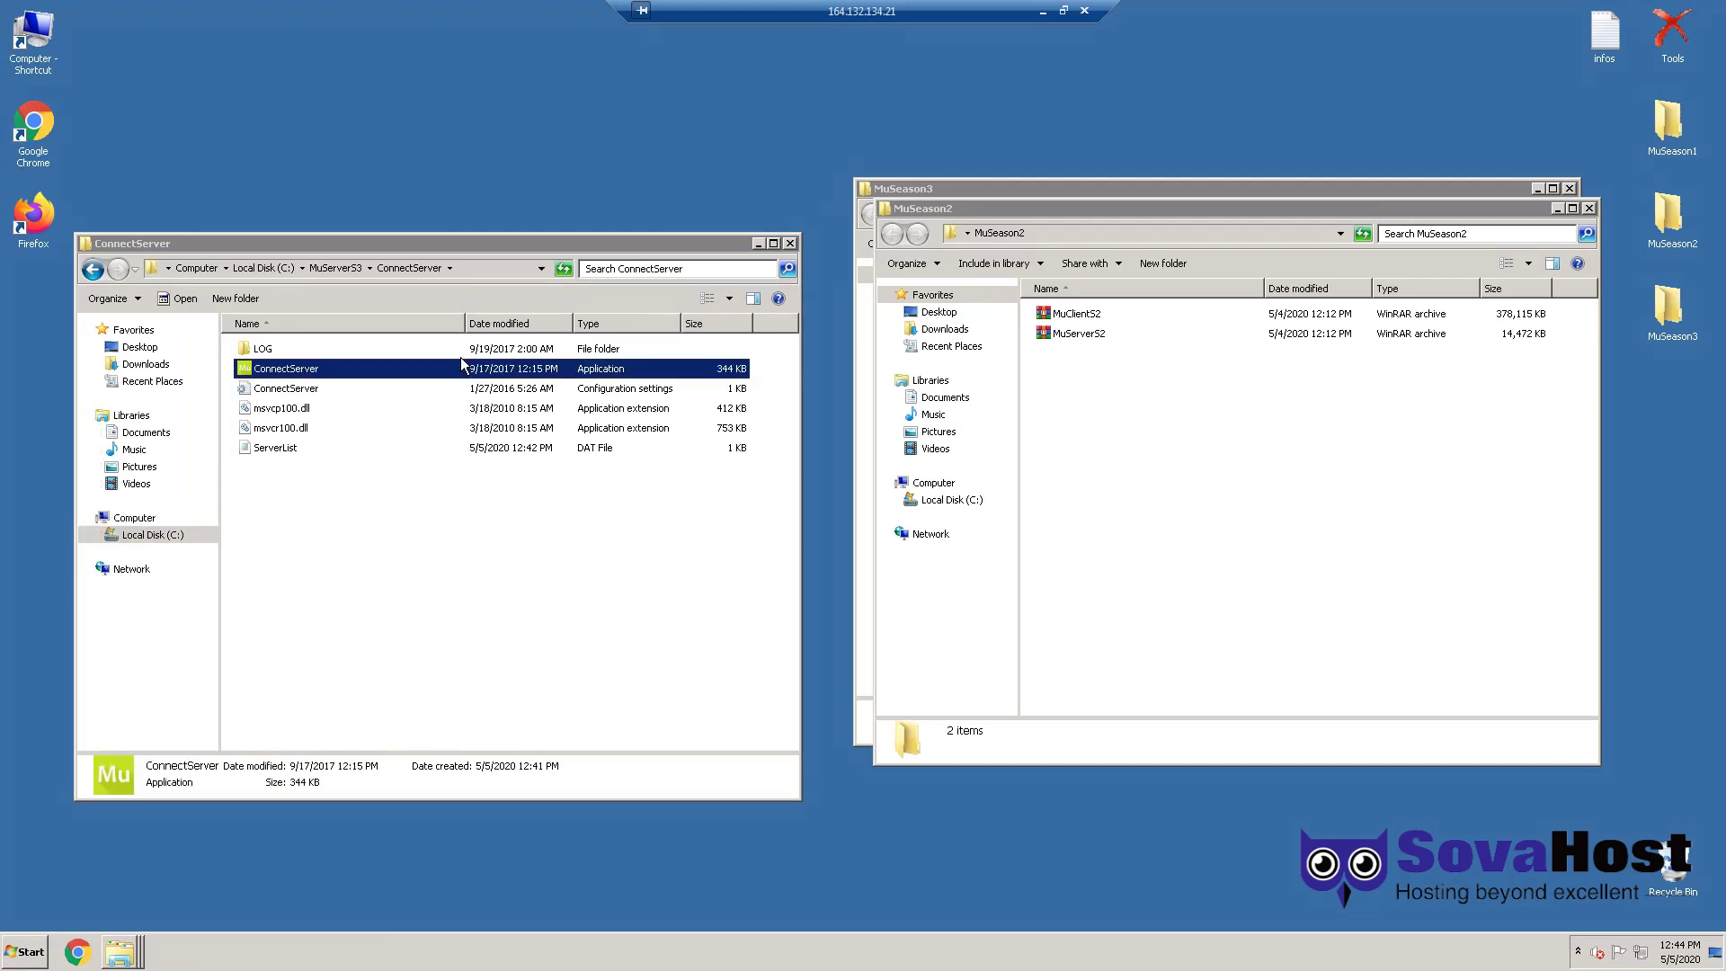
click(111, 108)
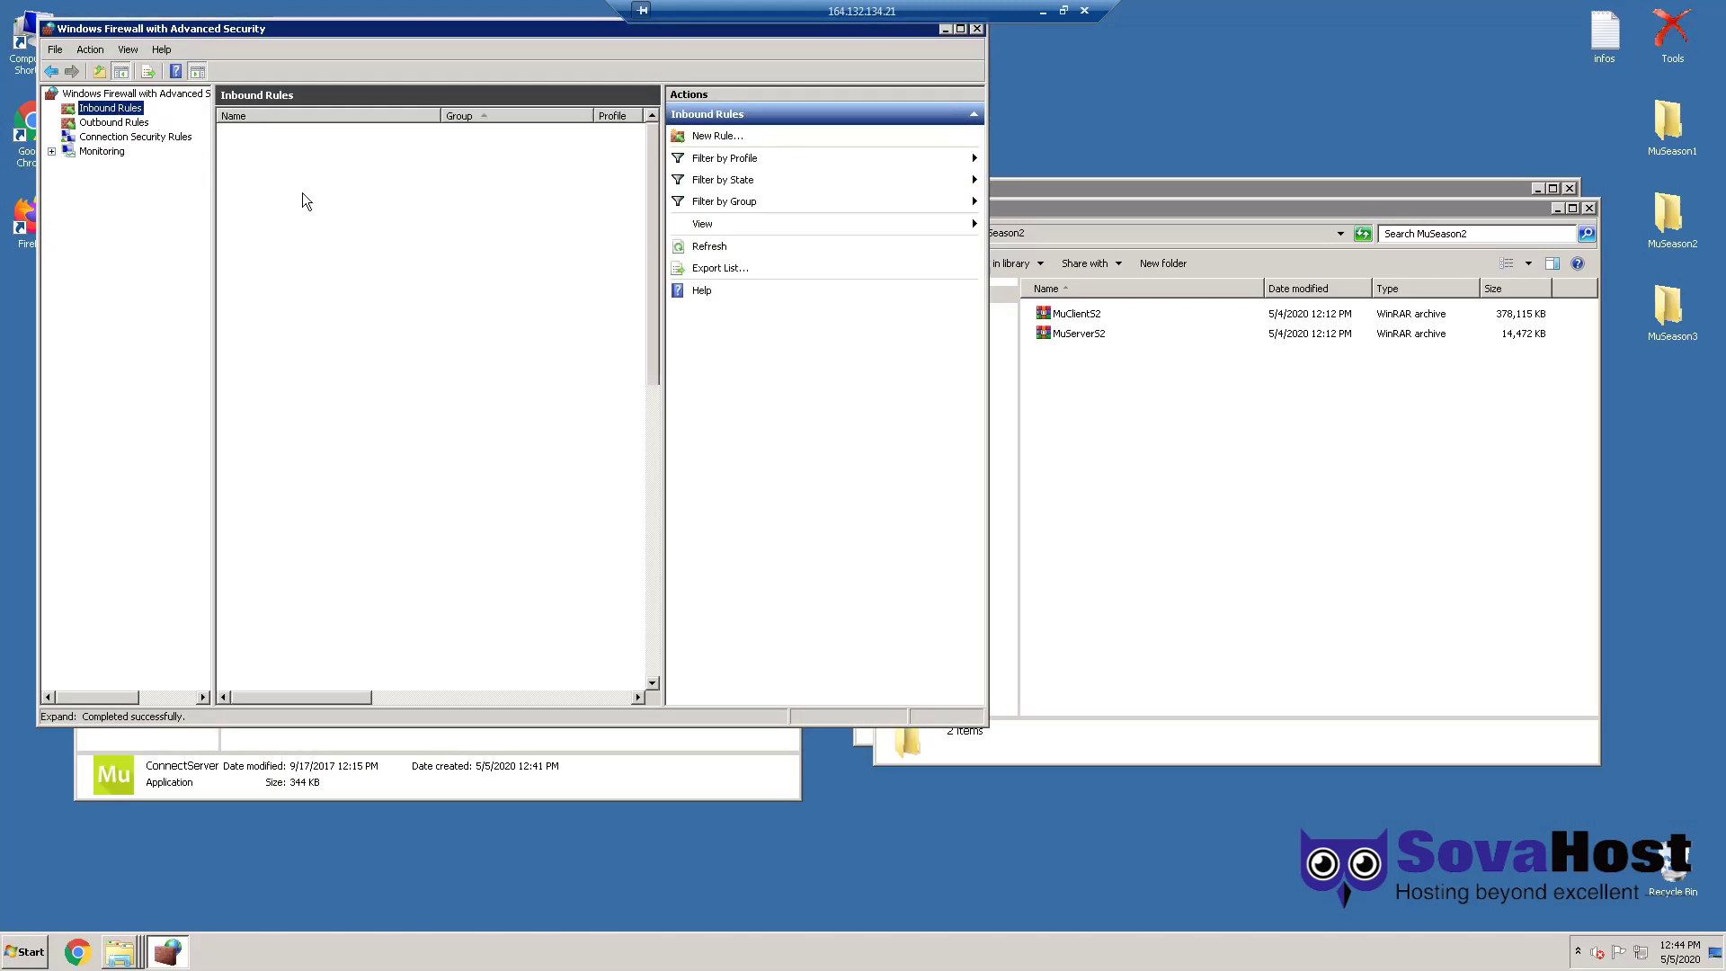
click(278, 132)
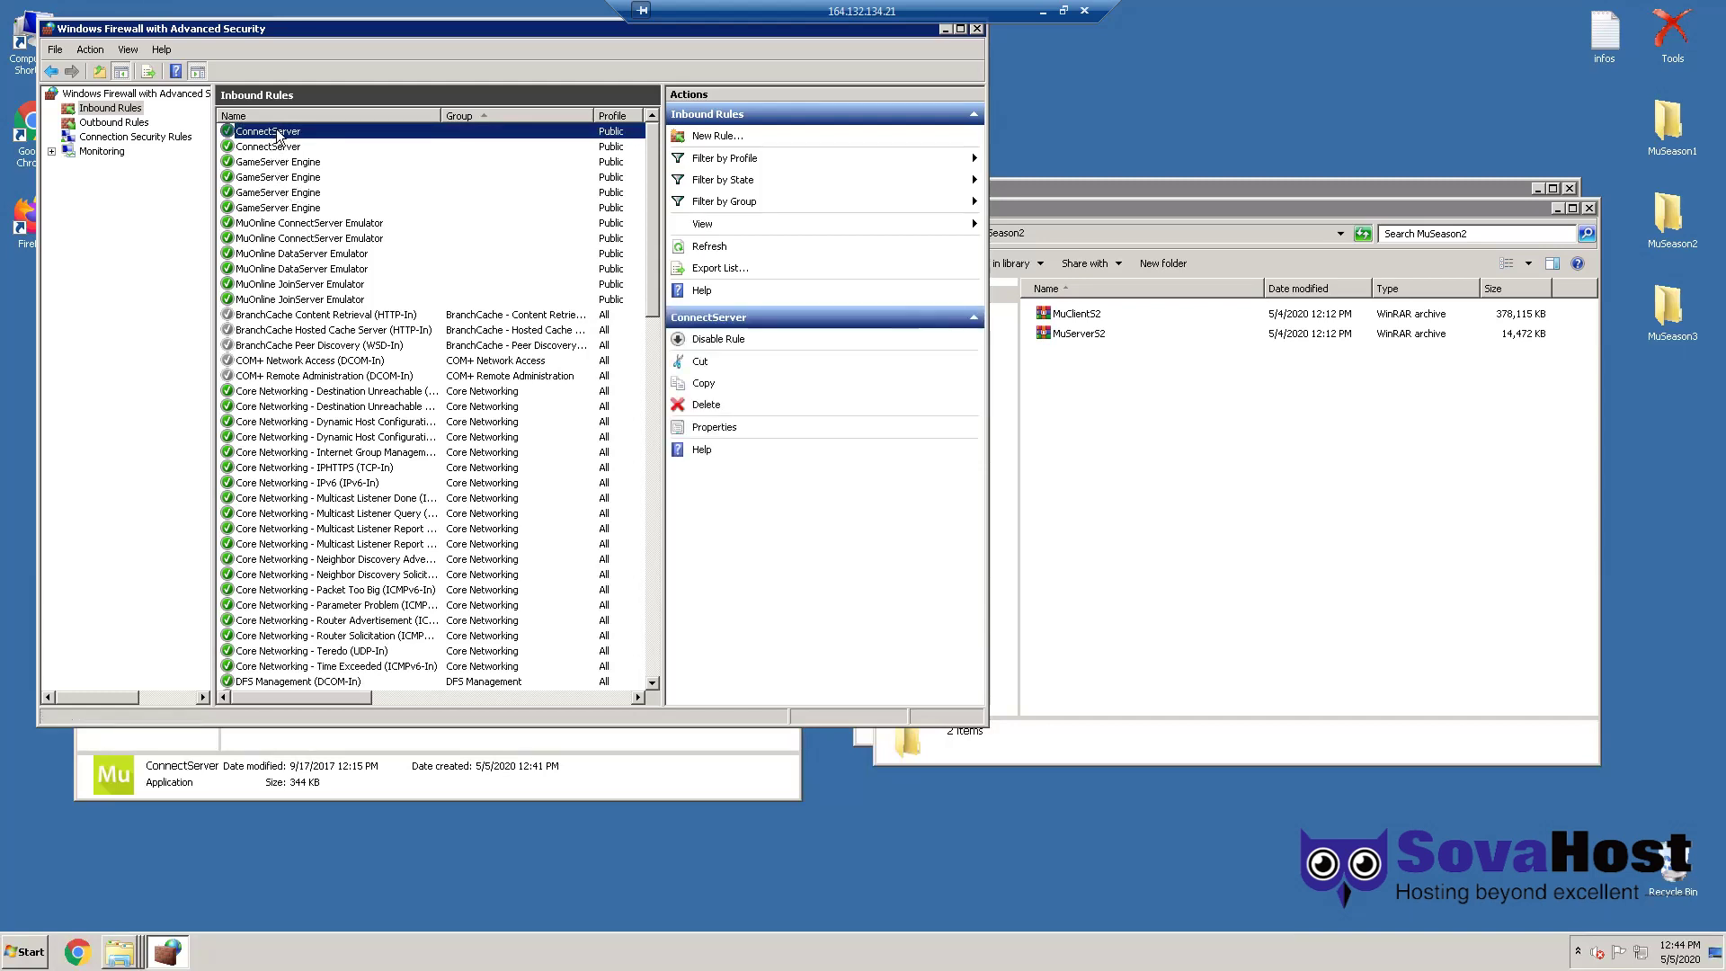
ctrl+click(323, 300)
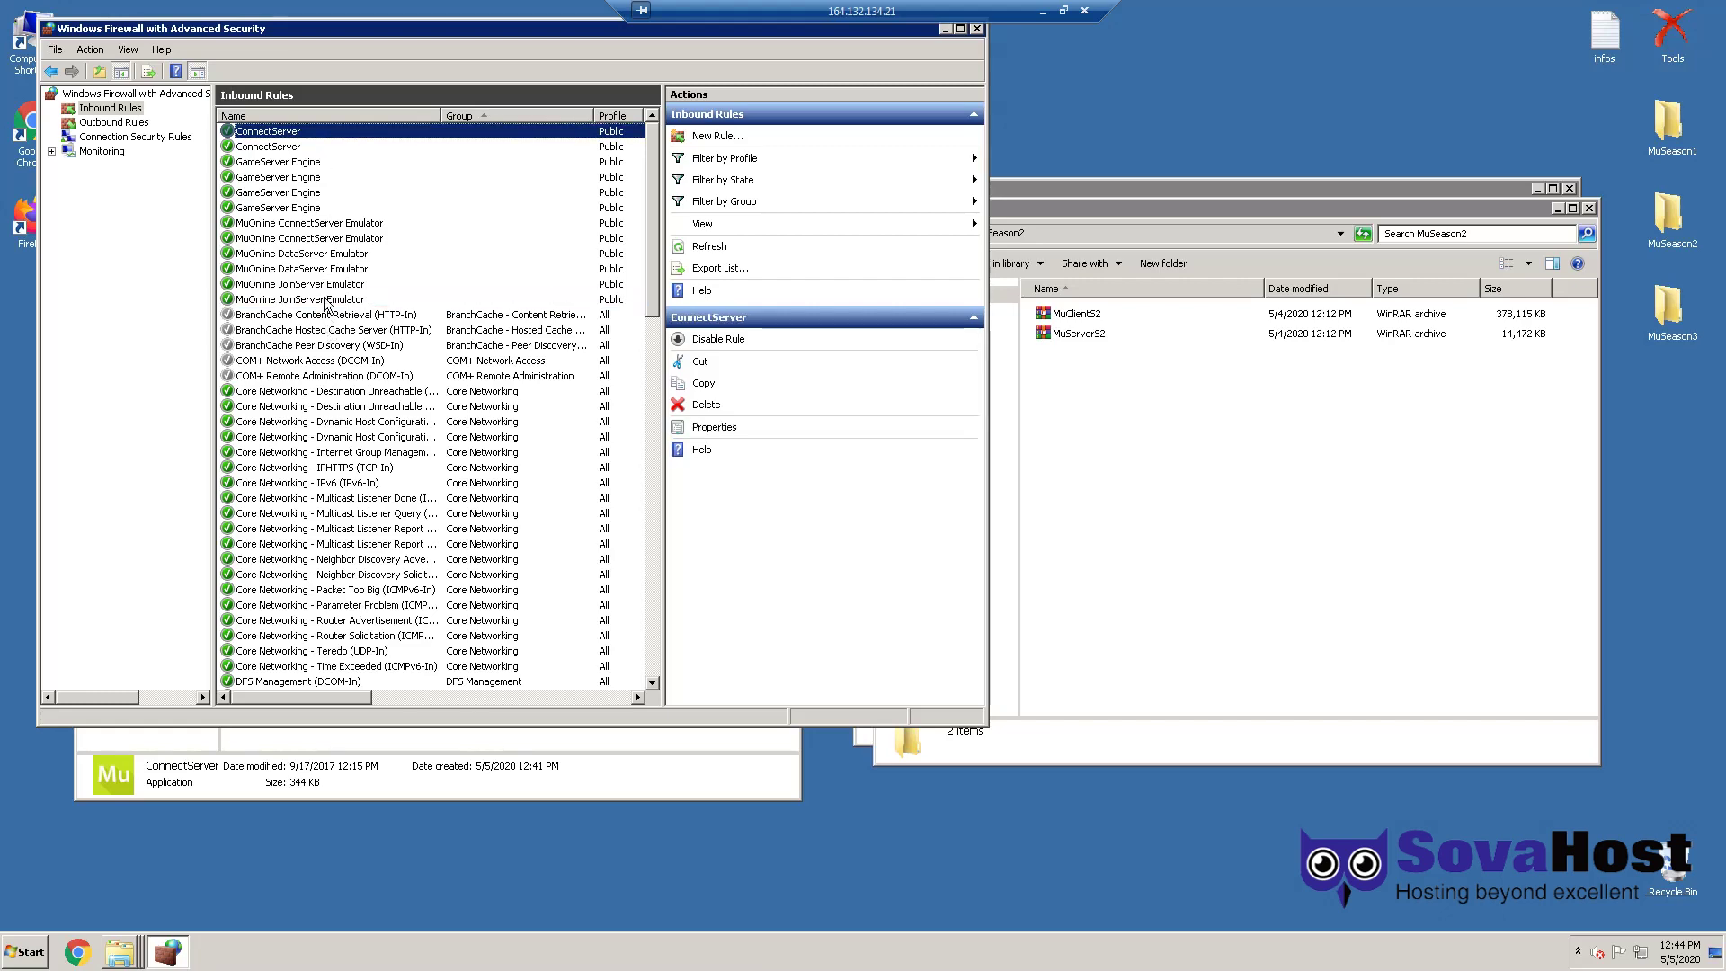
shift+click(322, 300)
key(Delete)
key(Return)
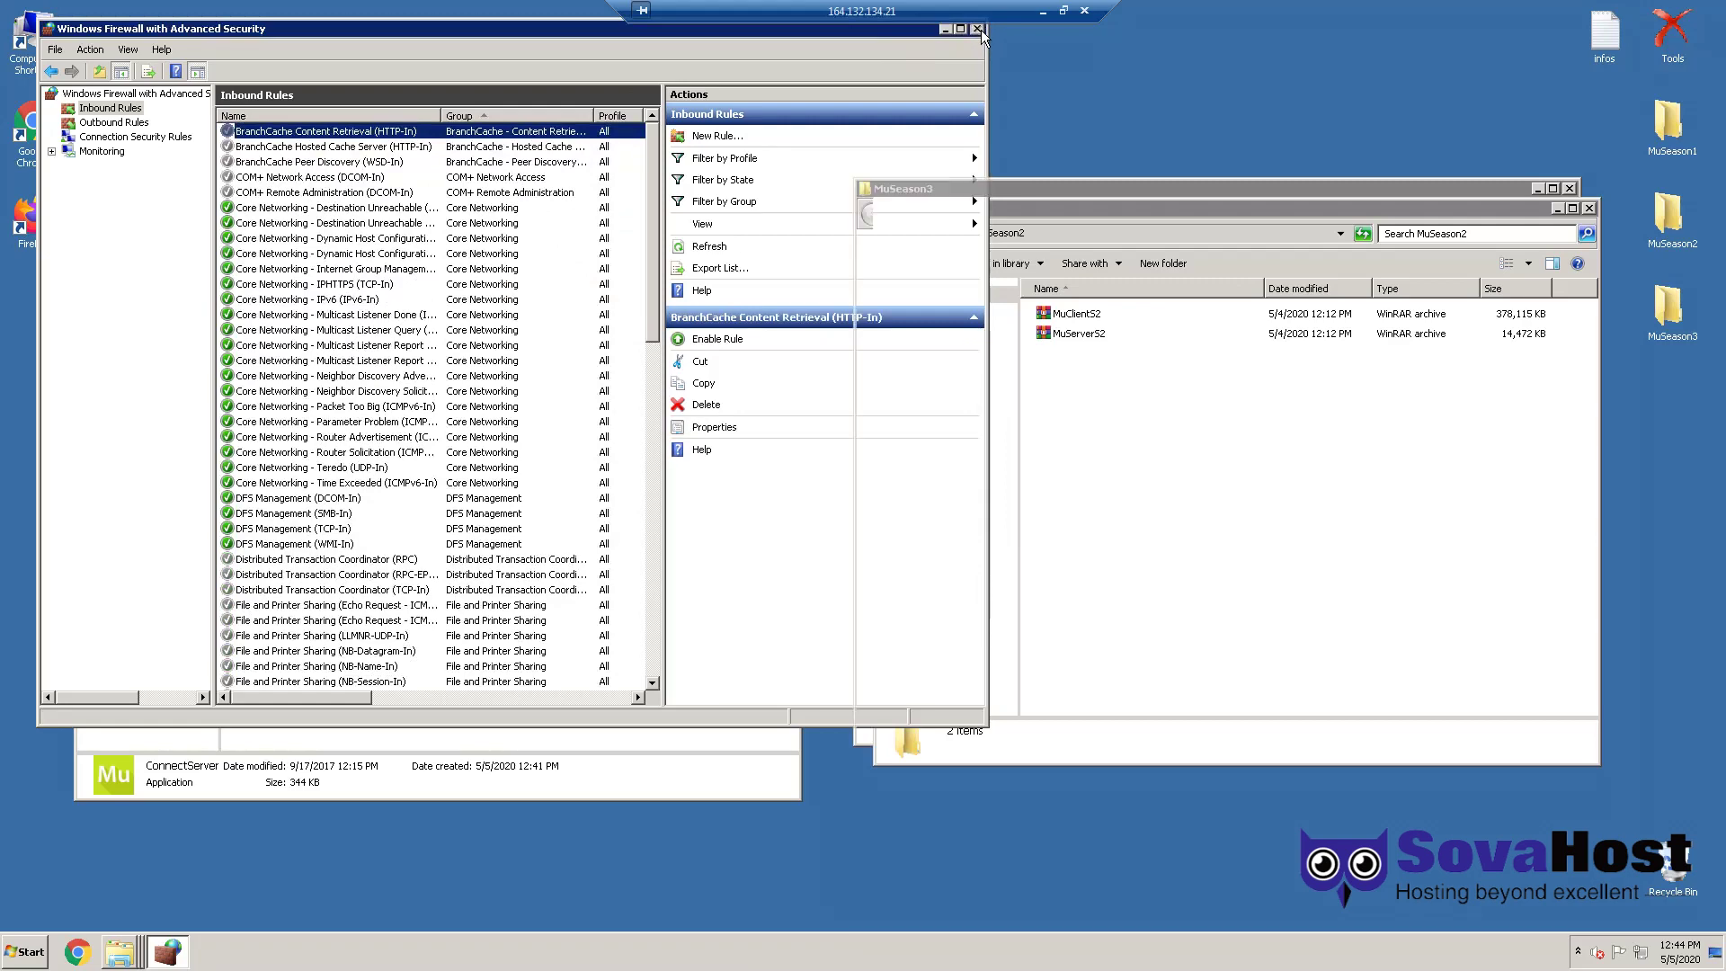
click(980, 30)
Step: Launch the ConnectServer application, allow it through the firewall on public networks, and minimize its window
double_click(310, 374)
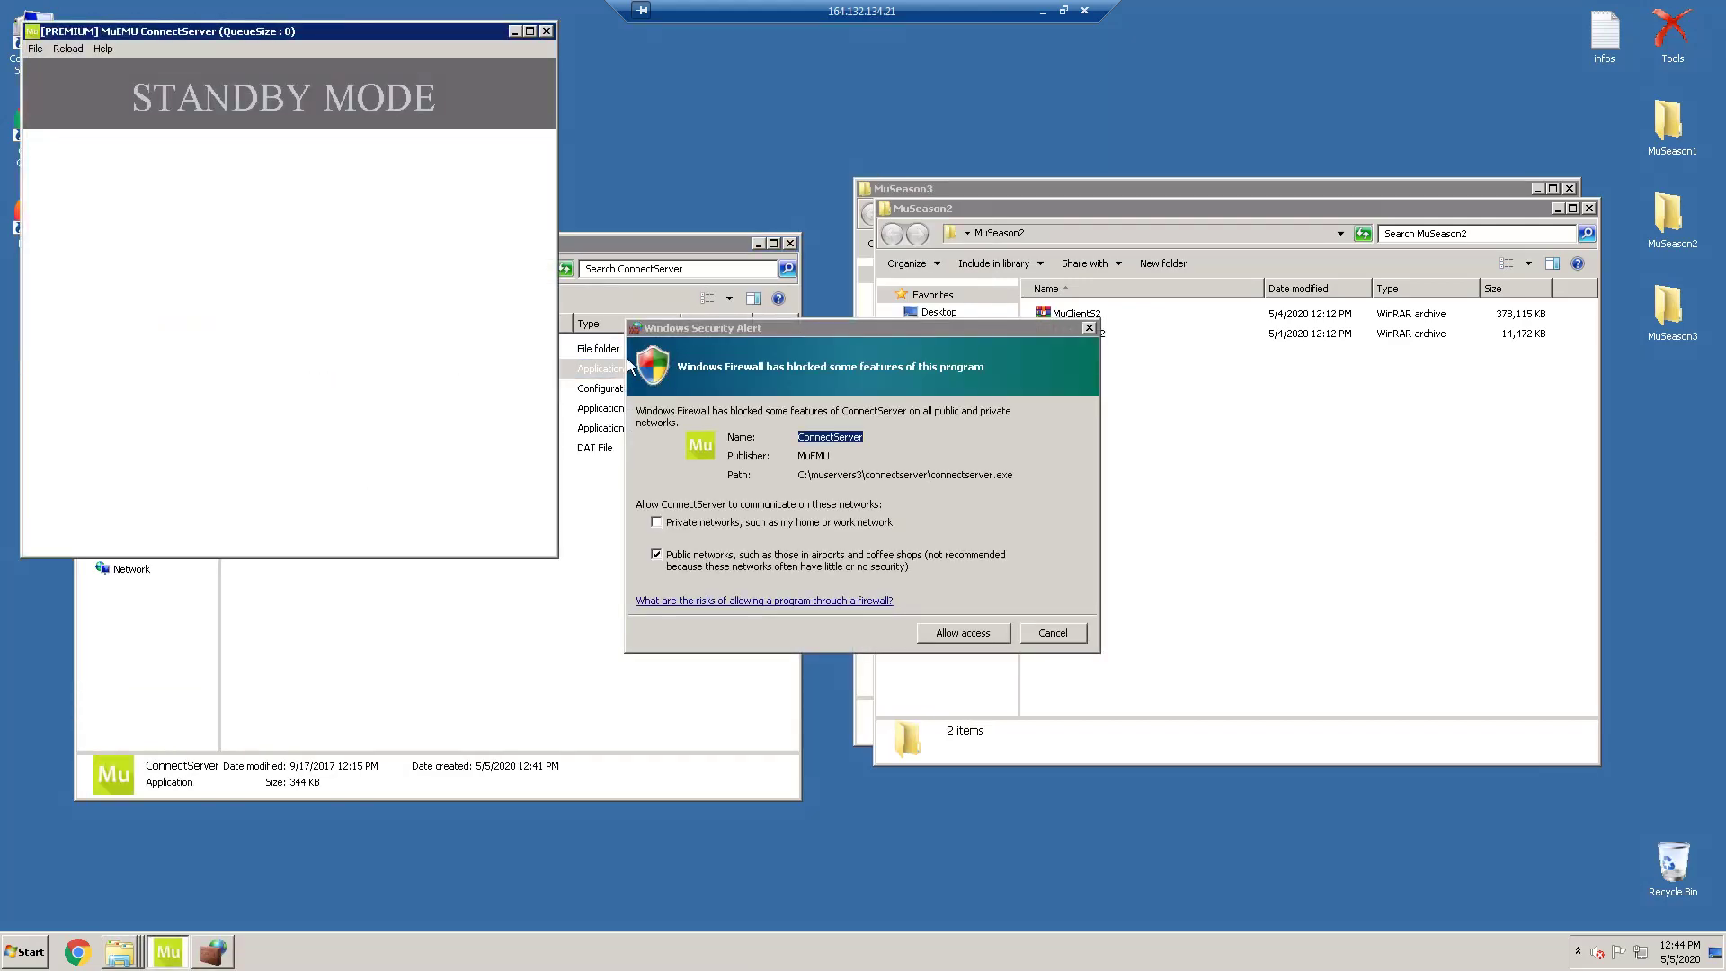
click(963, 633)
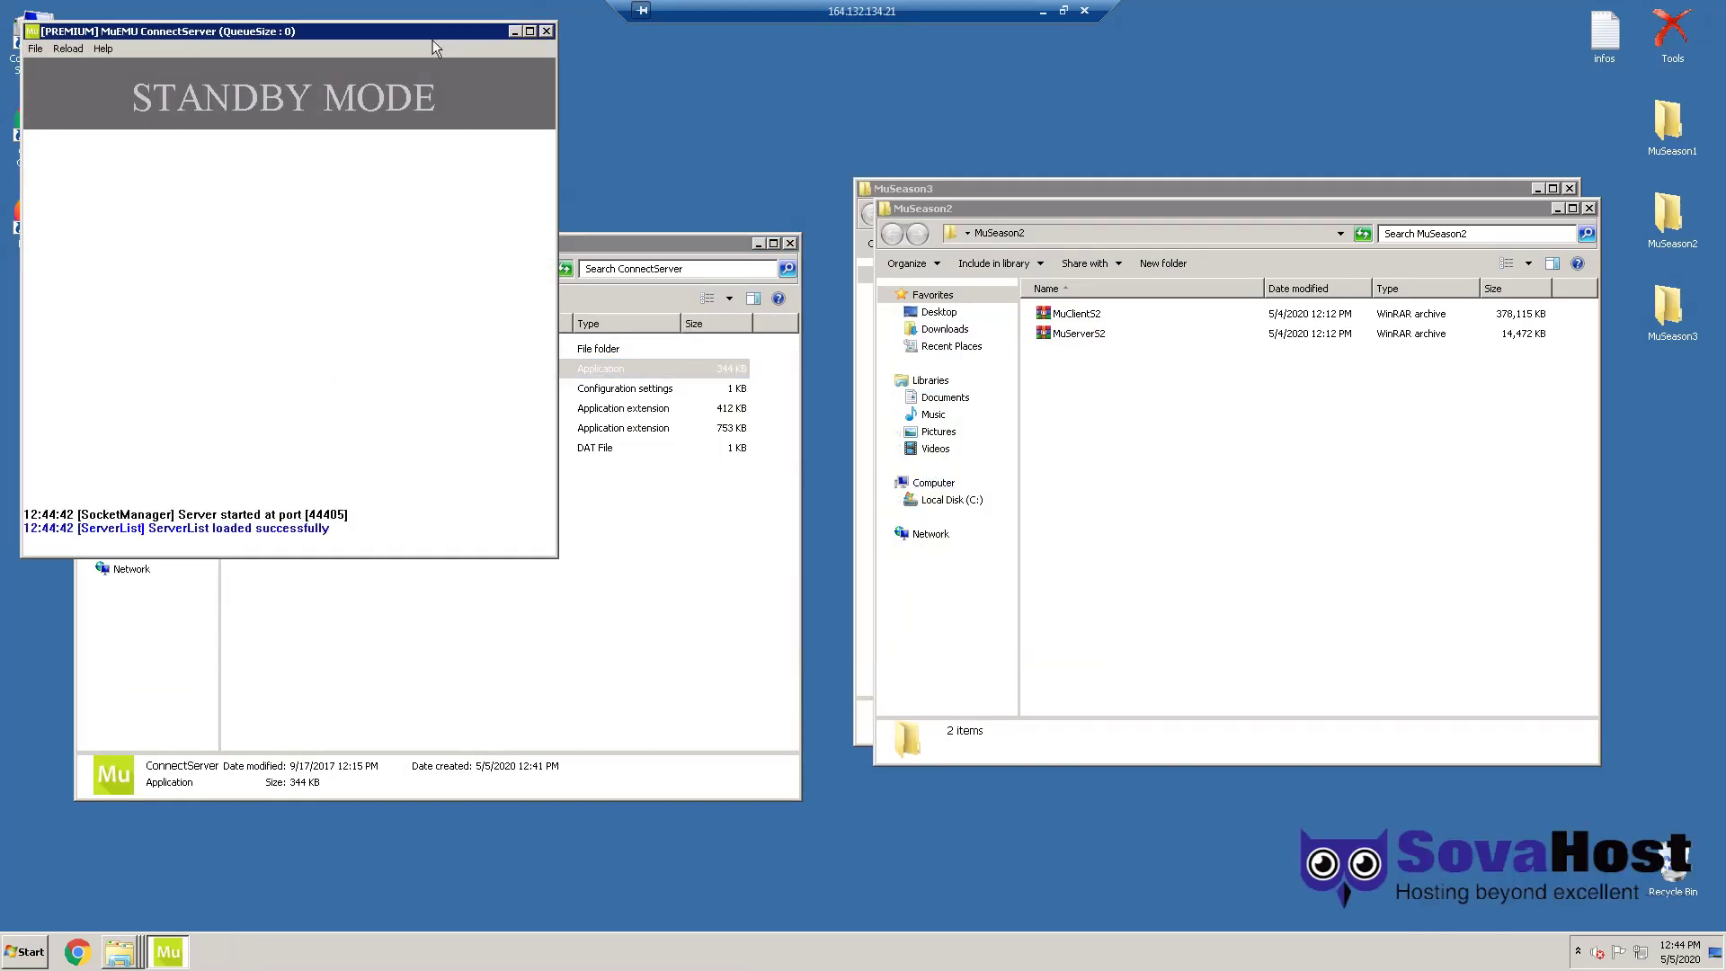
drag(433, 40, 767, 225)
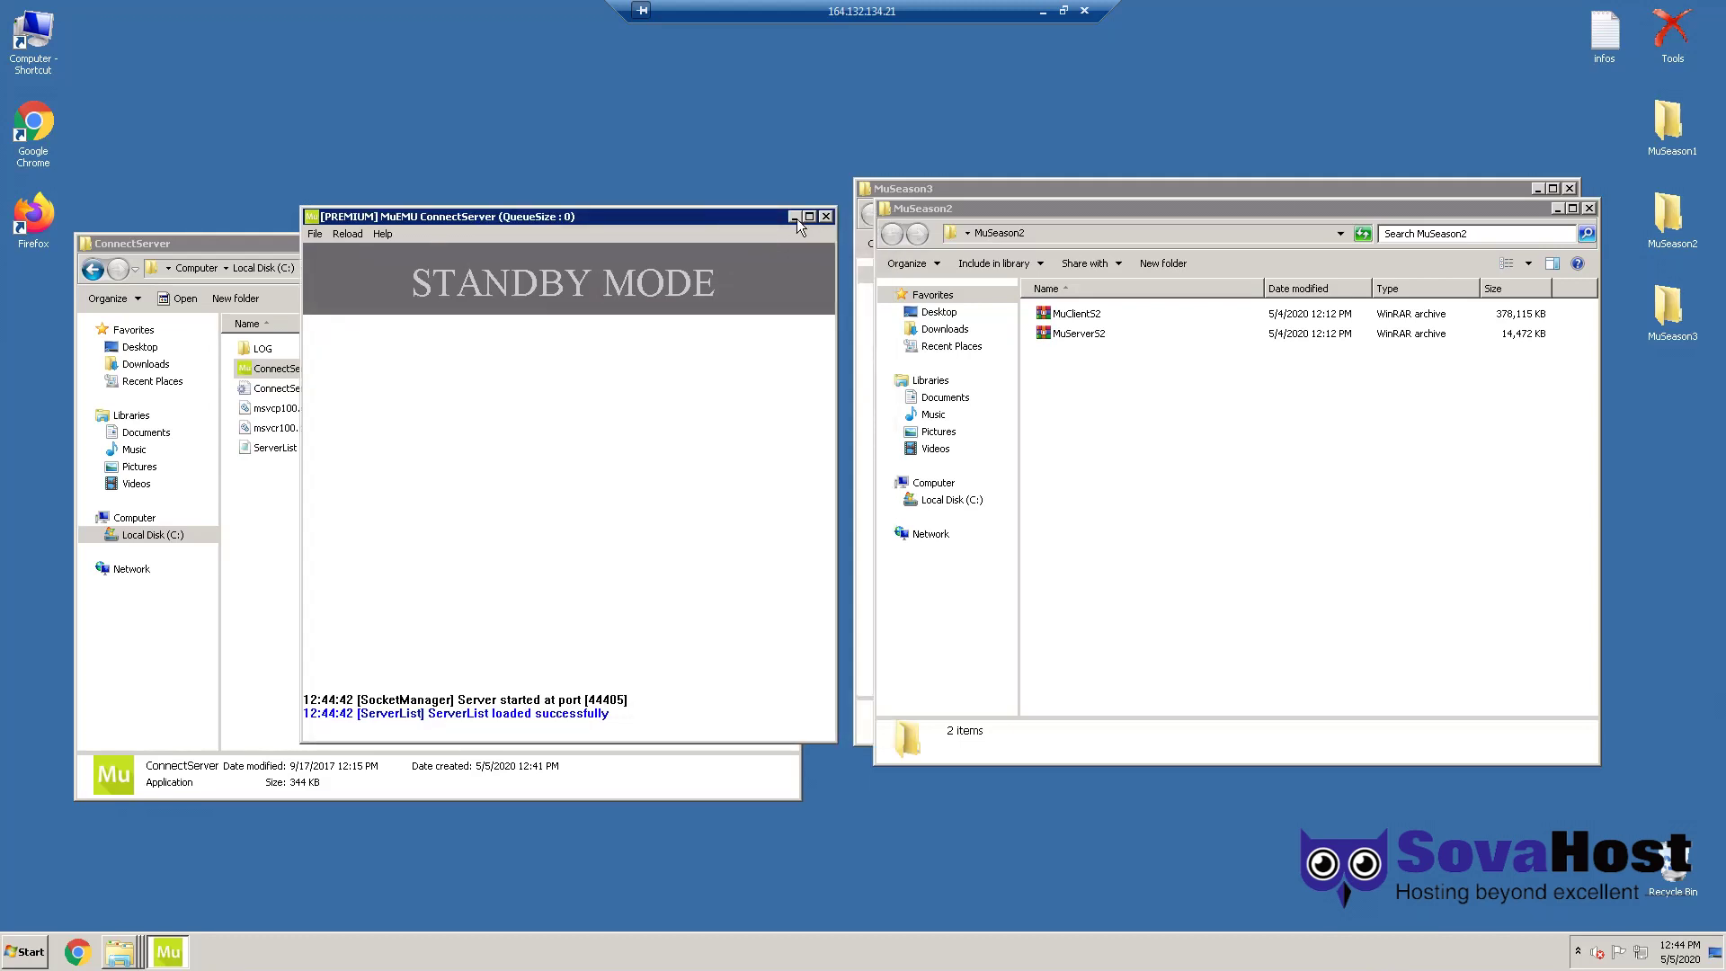
click(795, 216)
Step: Launch the DataServer application from MuServerS3's DataServer folder and allow it through the firewall on public networks
key(BackSpace)
key(Down)
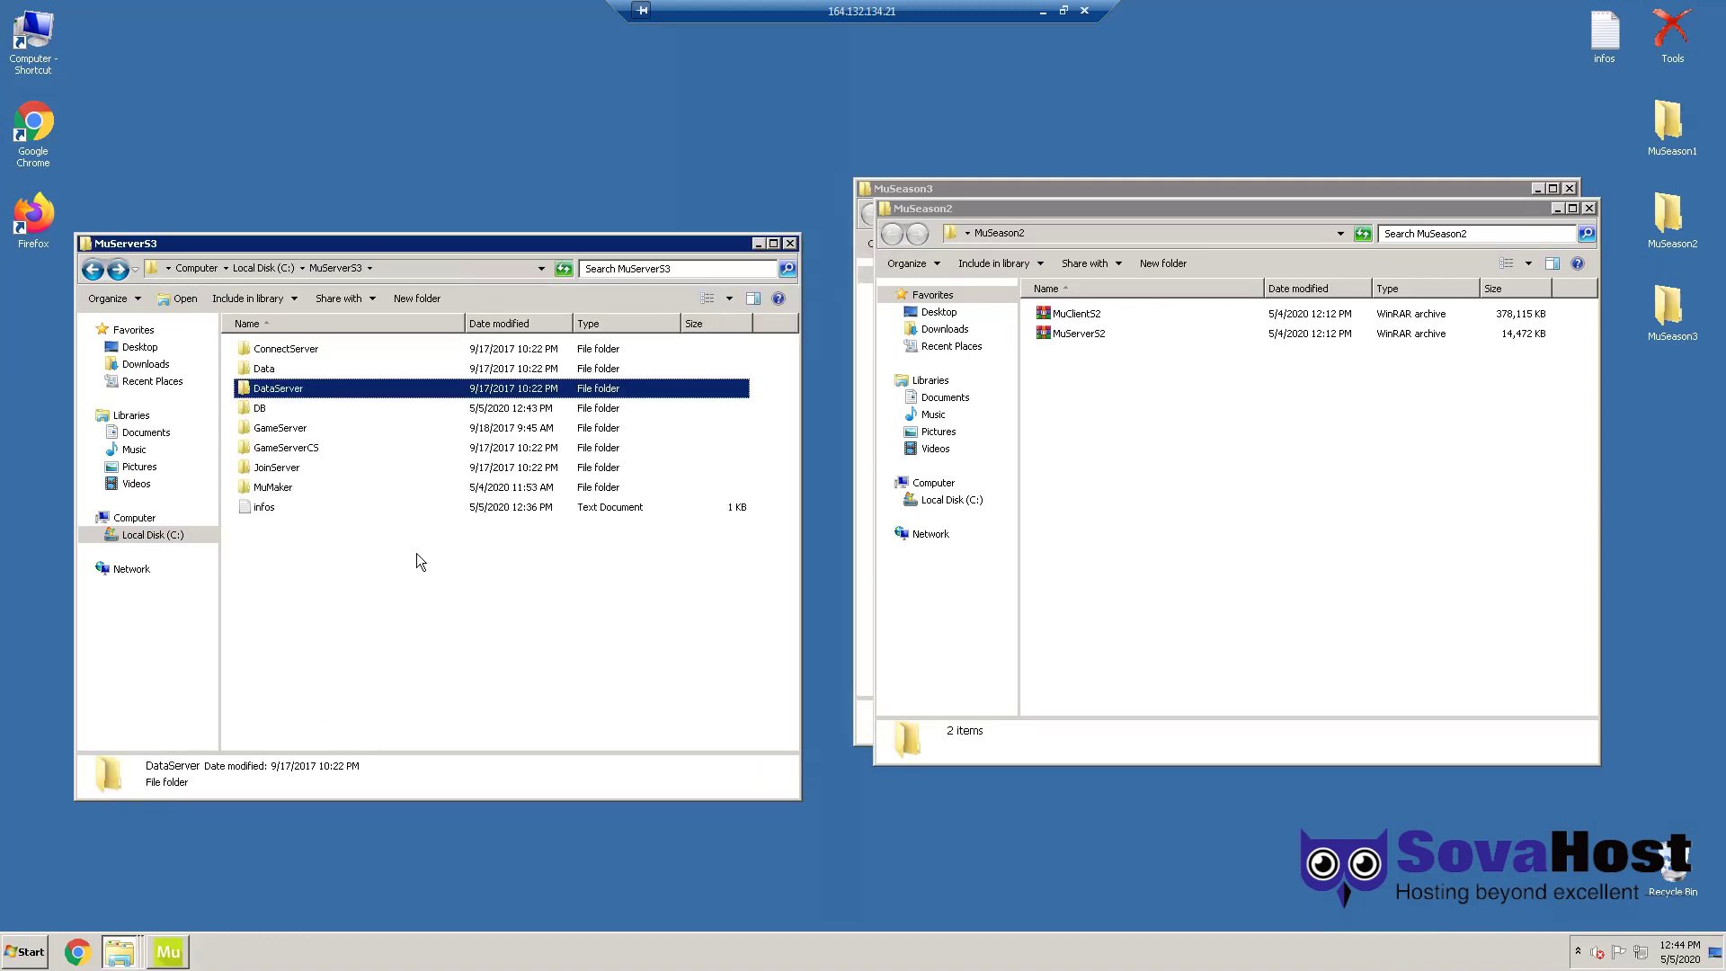
key(Return)
double_click(270, 409)
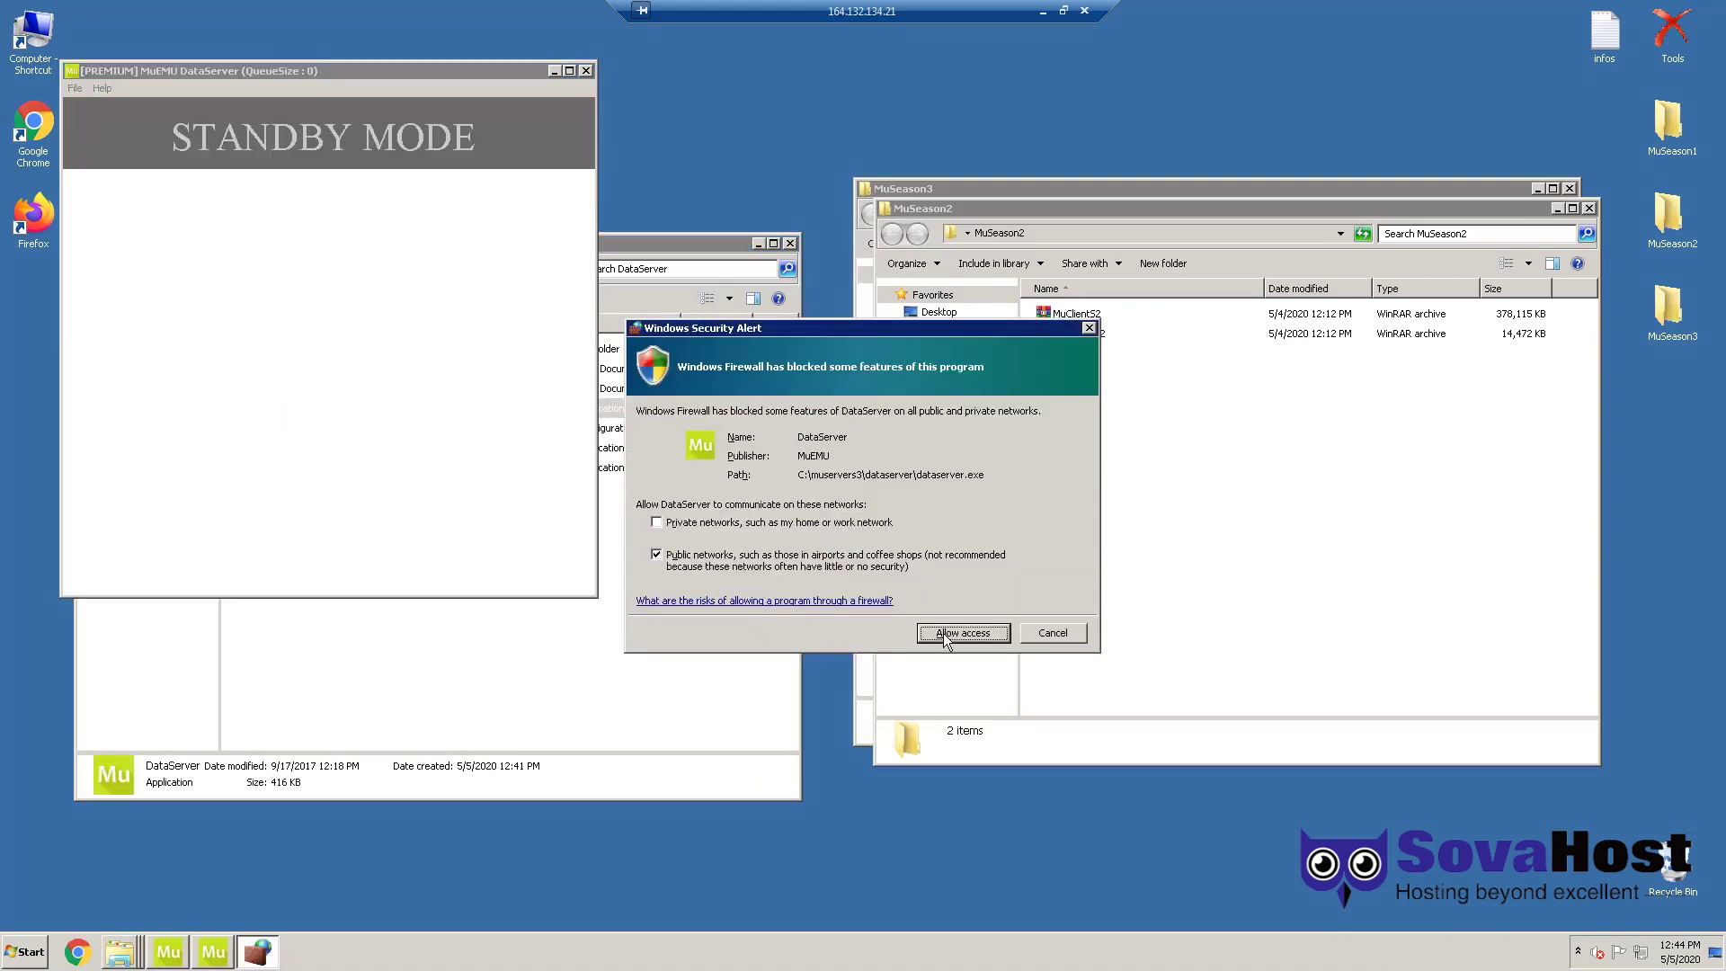
click(963, 633)
click(447, 589)
Step: Launch the JoinServer application from the JoinServer folder, allow it through the firewall, and minimize the DataServer and JoinServer windows
key(BackSpace)
key(Down)
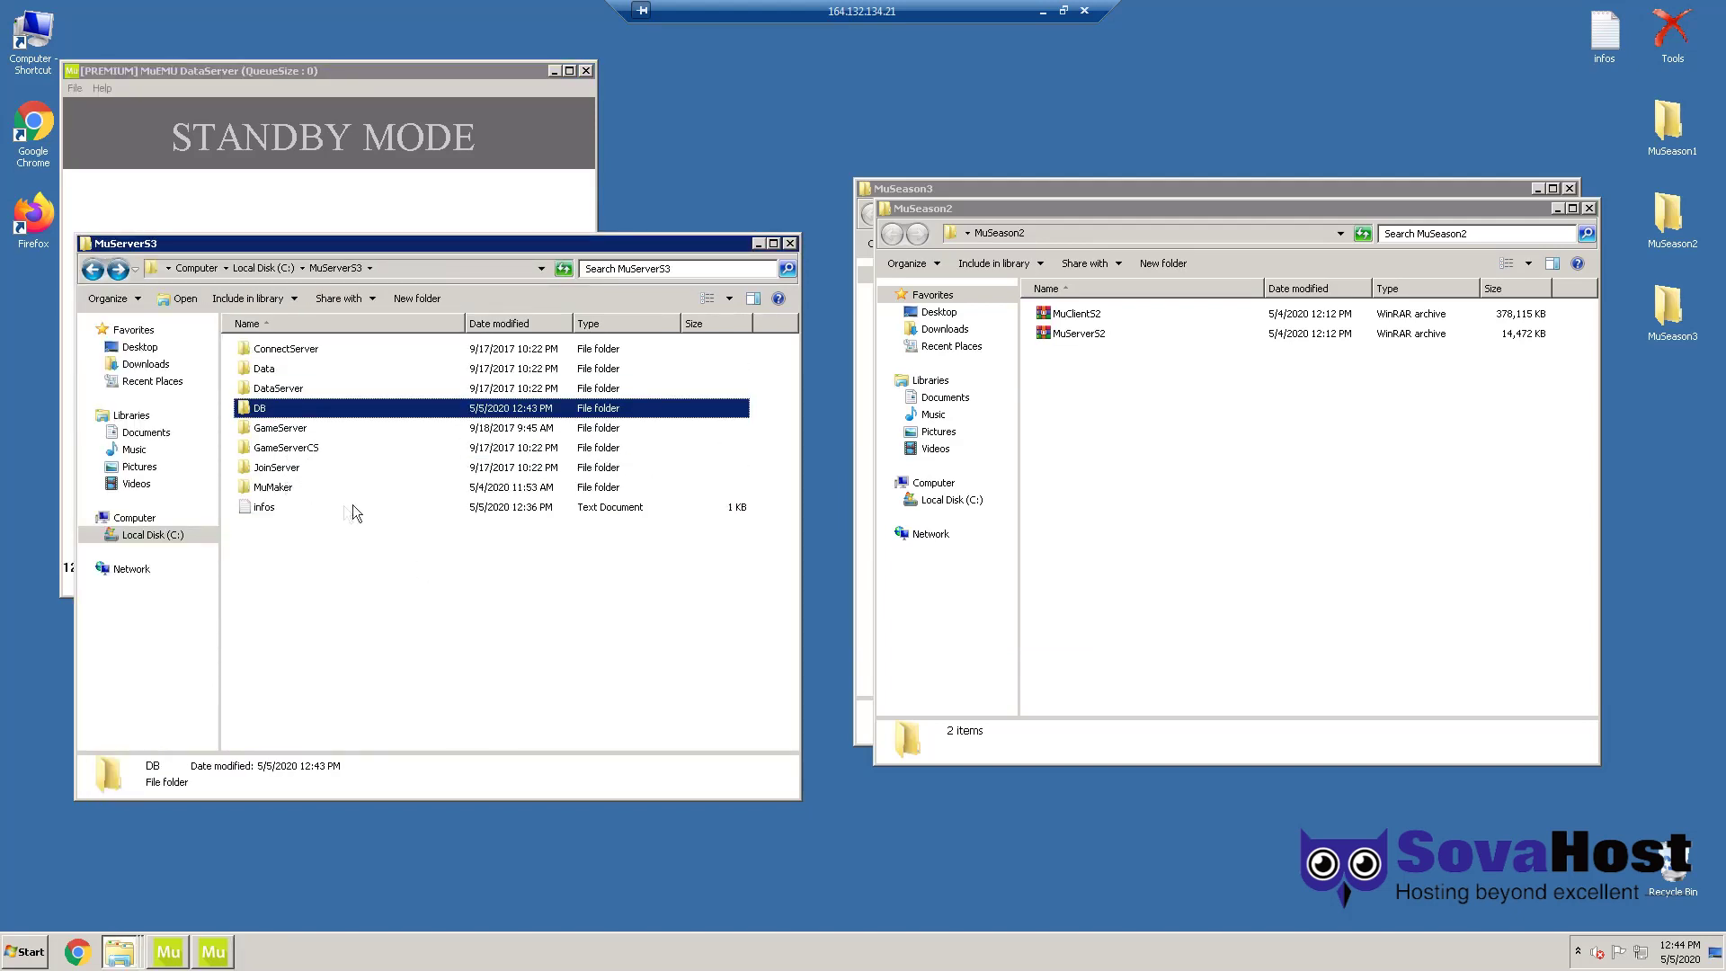
key(Down)
double_click(287, 470)
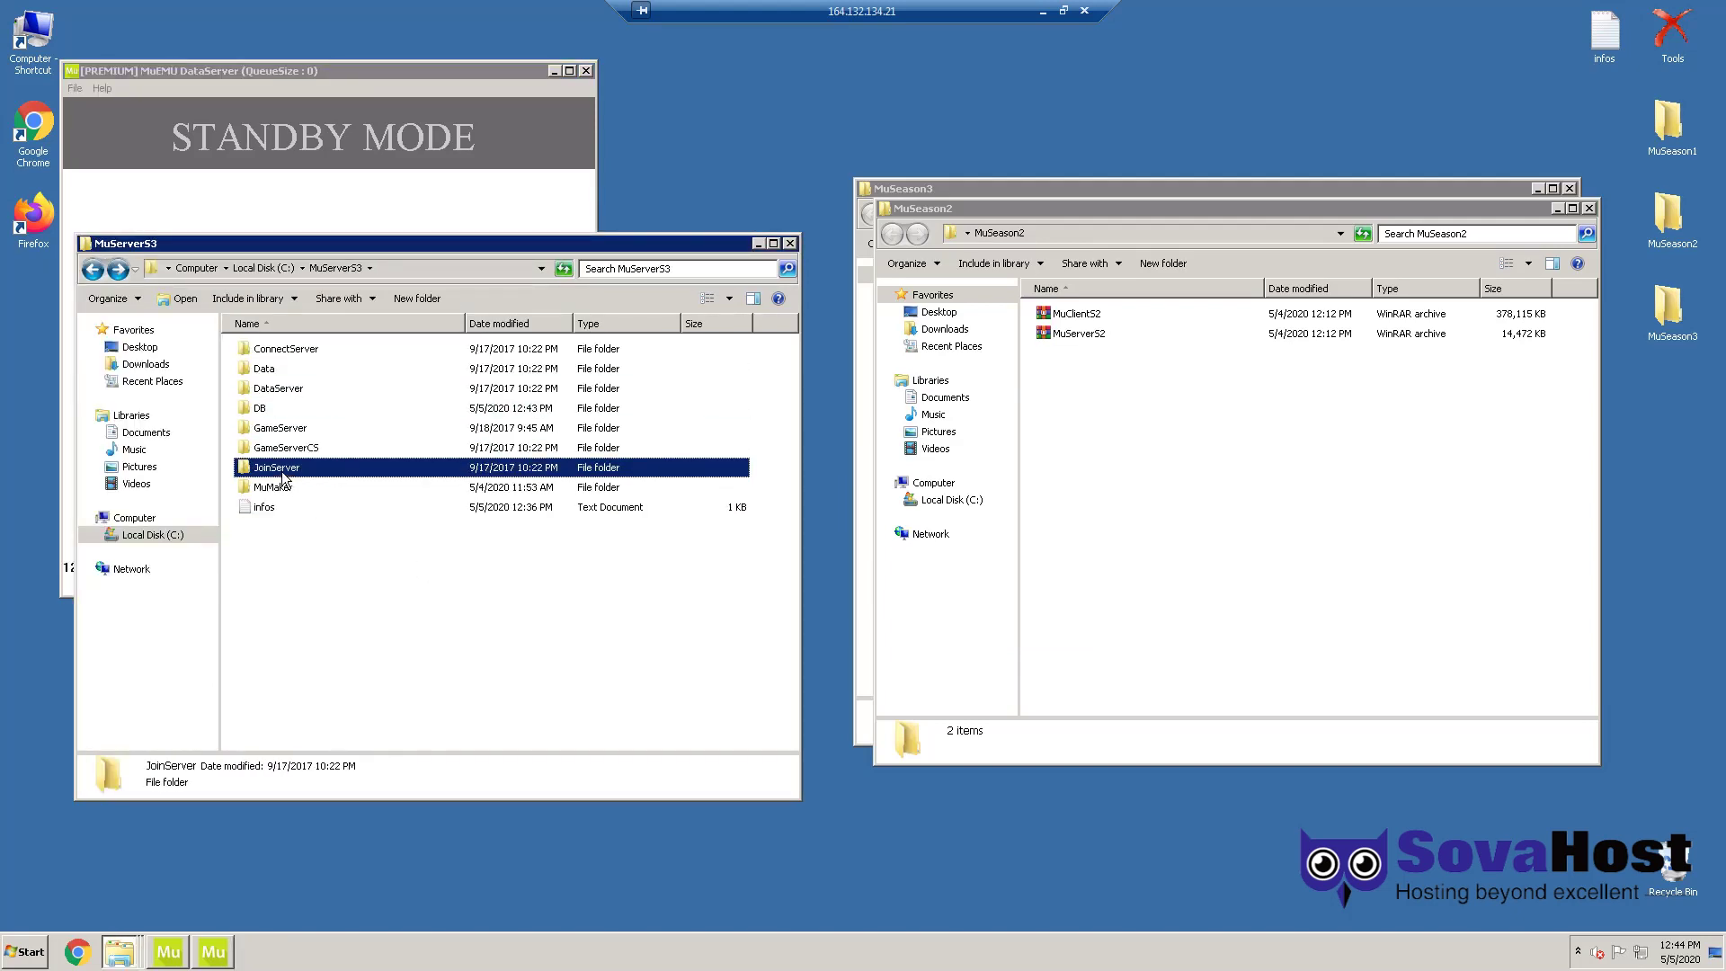
double_click(290, 402)
click(963, 633)
click(593, 111)
click(554, 71)
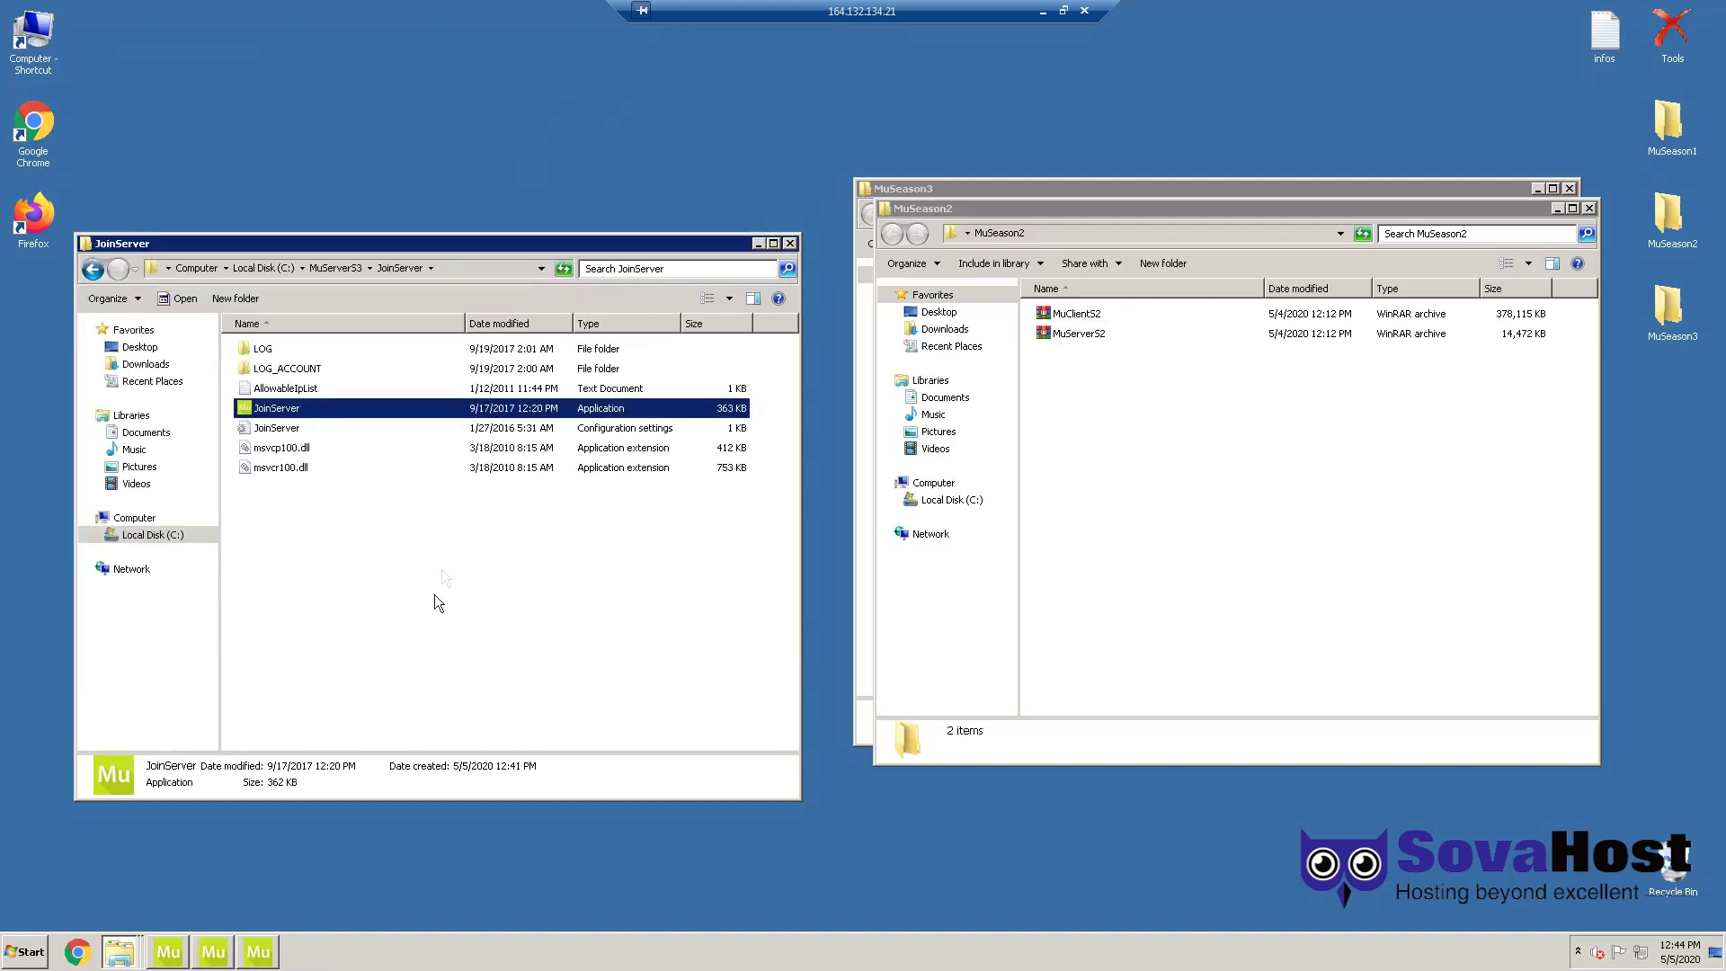
Step: Launch the GameServer application from the GameServer folder, allow it through the firewall, and minimize its window
key(BackSpace)
double_click(303, 429)
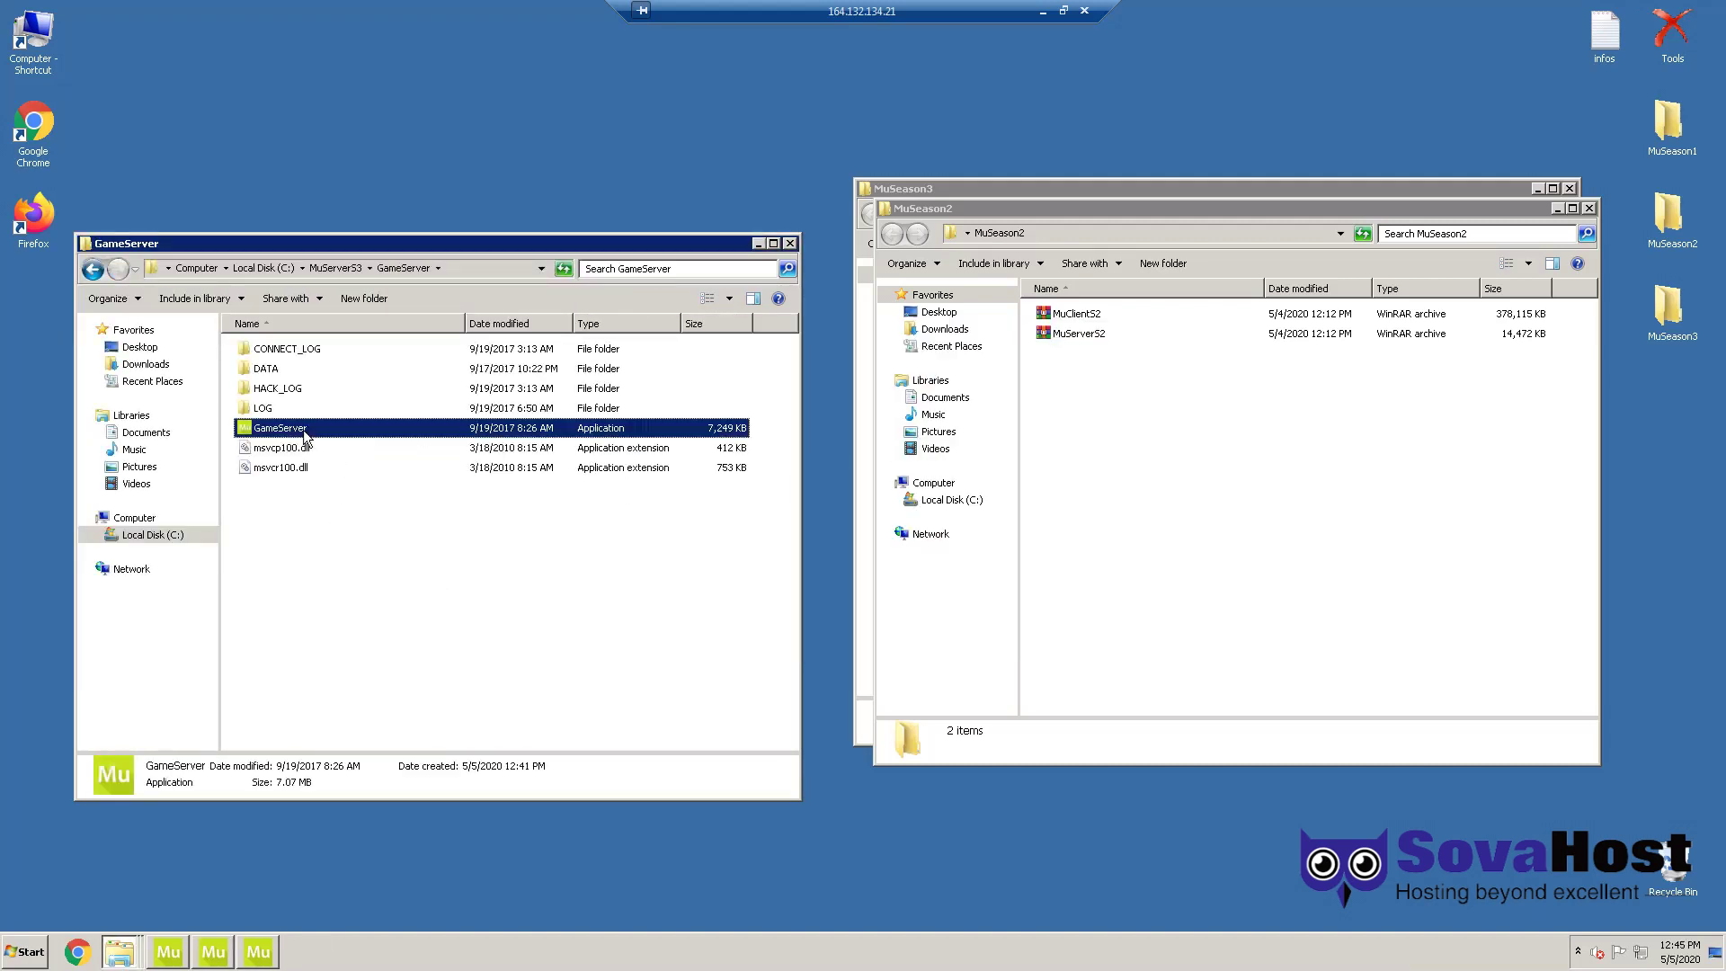
double_click(303, 429)
click(962, 632)
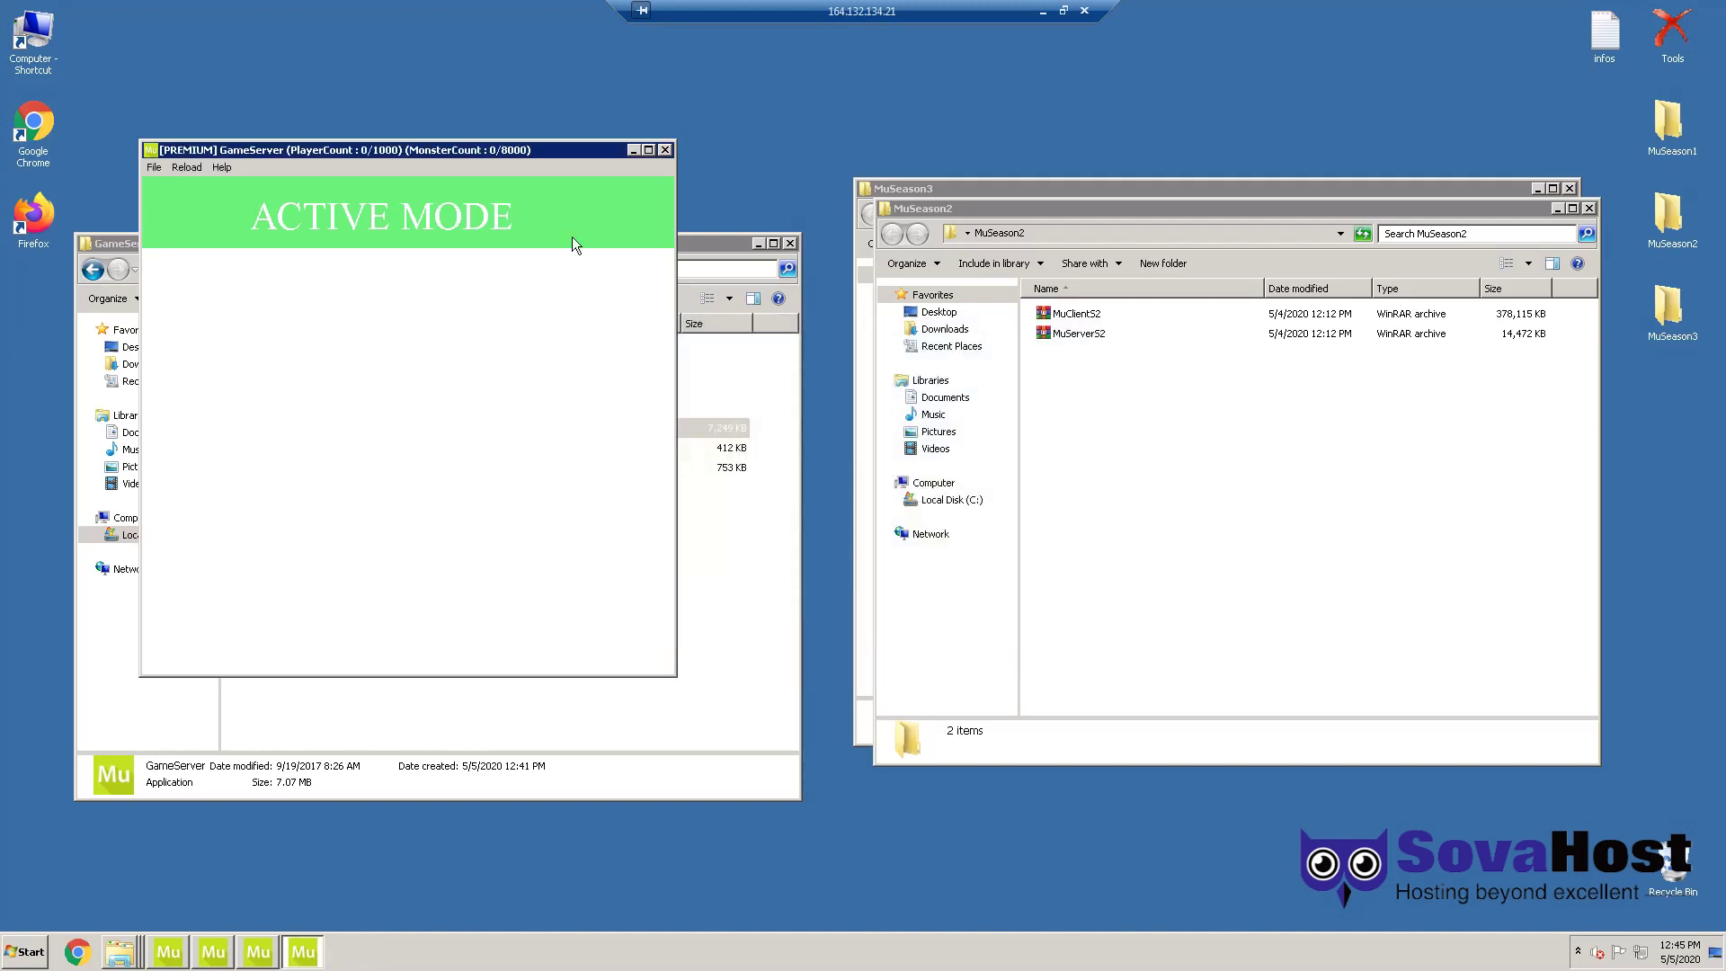
click(631, 150)
Step: Launch the GameServer application from the GameServerCS folder, allow it through the firewall, minimize it, and return to the MuServerS3 folder
key(BackSpace)
key(Return)
key(Down)
key(Down)
key(Down)
key(Down)
key(Return)
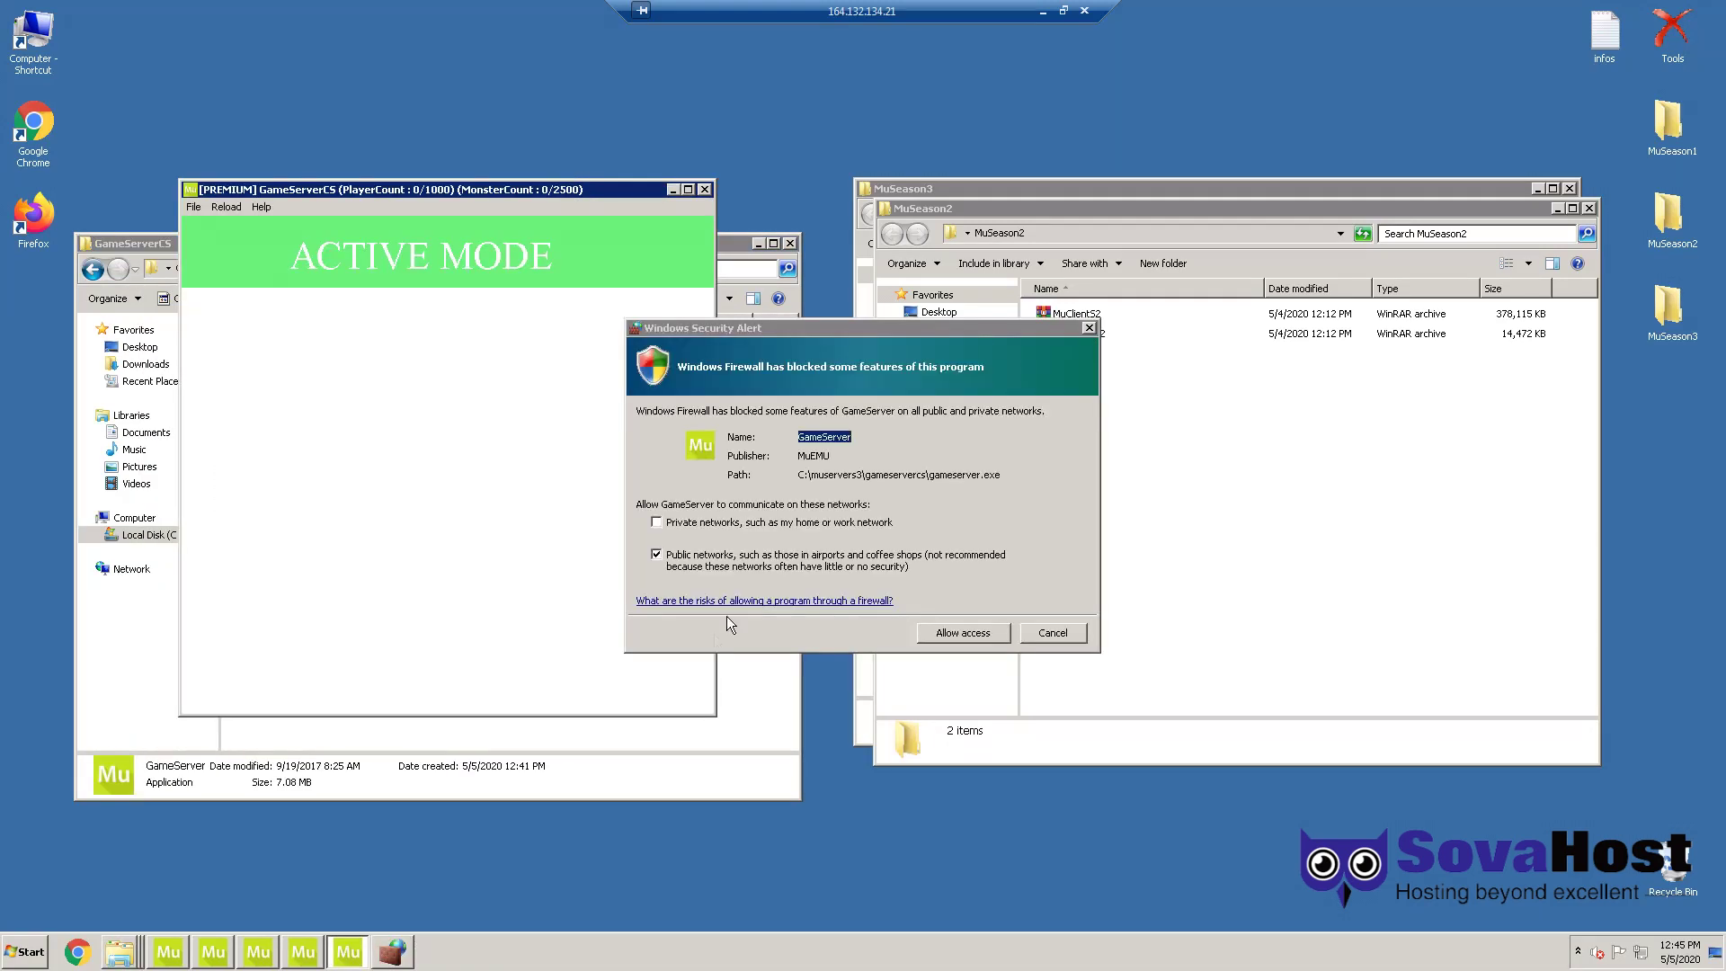
click(971, 632)
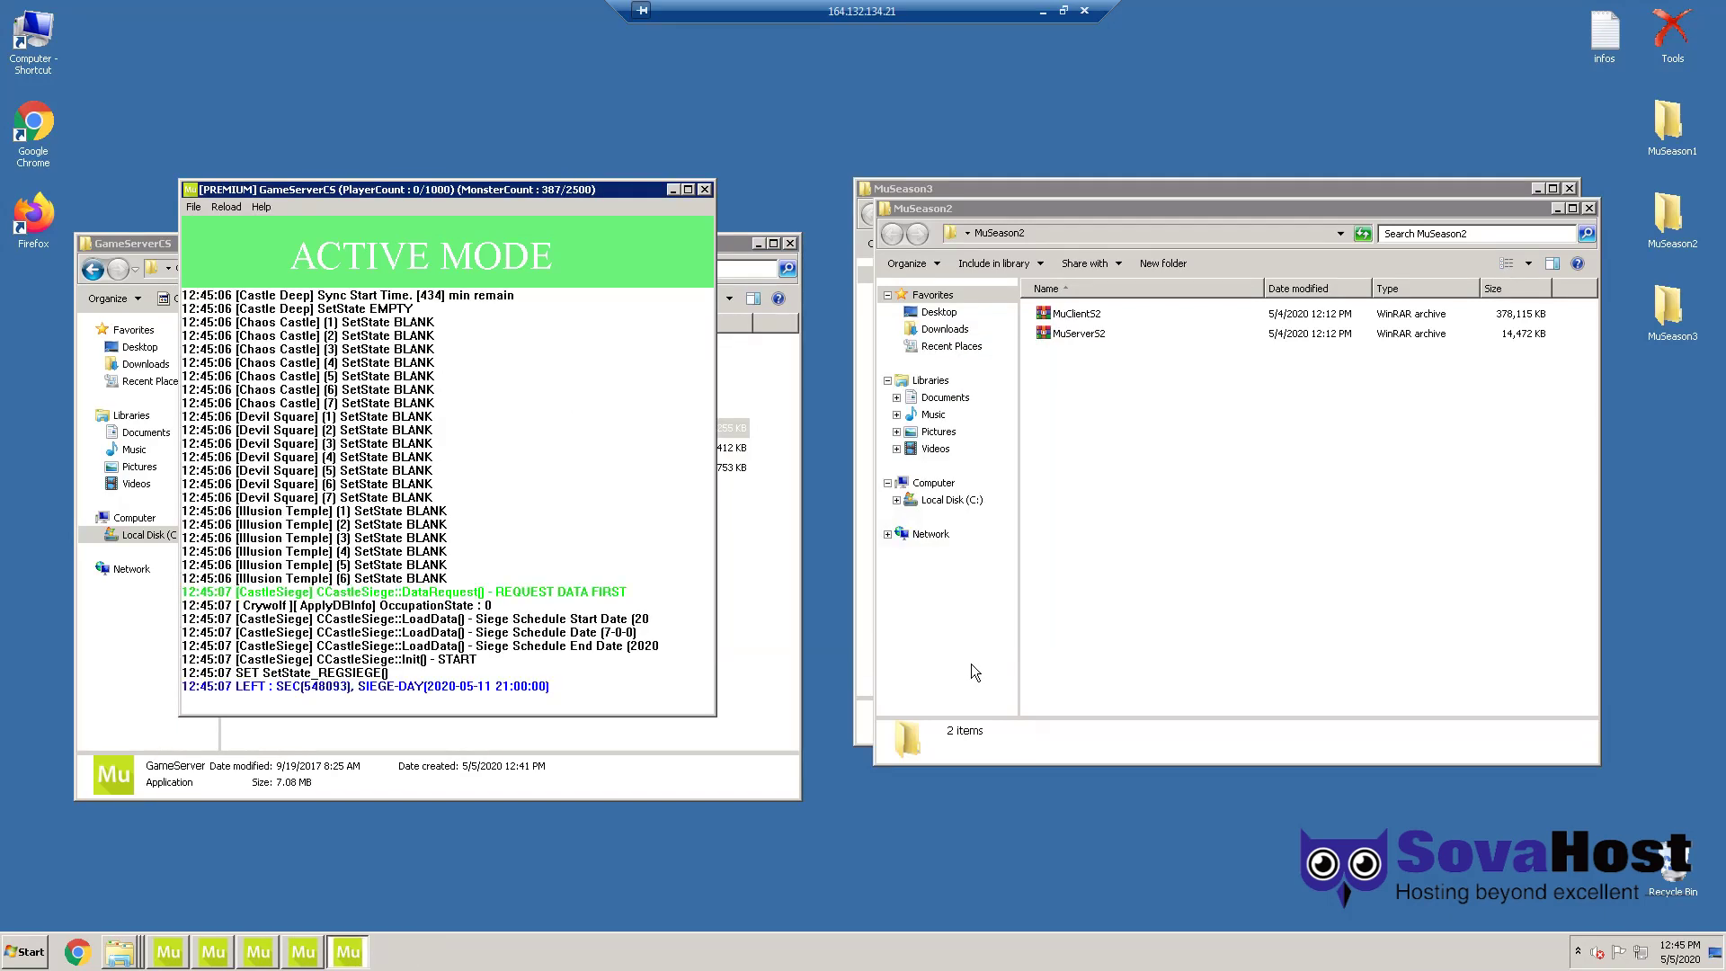
click(672, 189)
key(BackSpace)
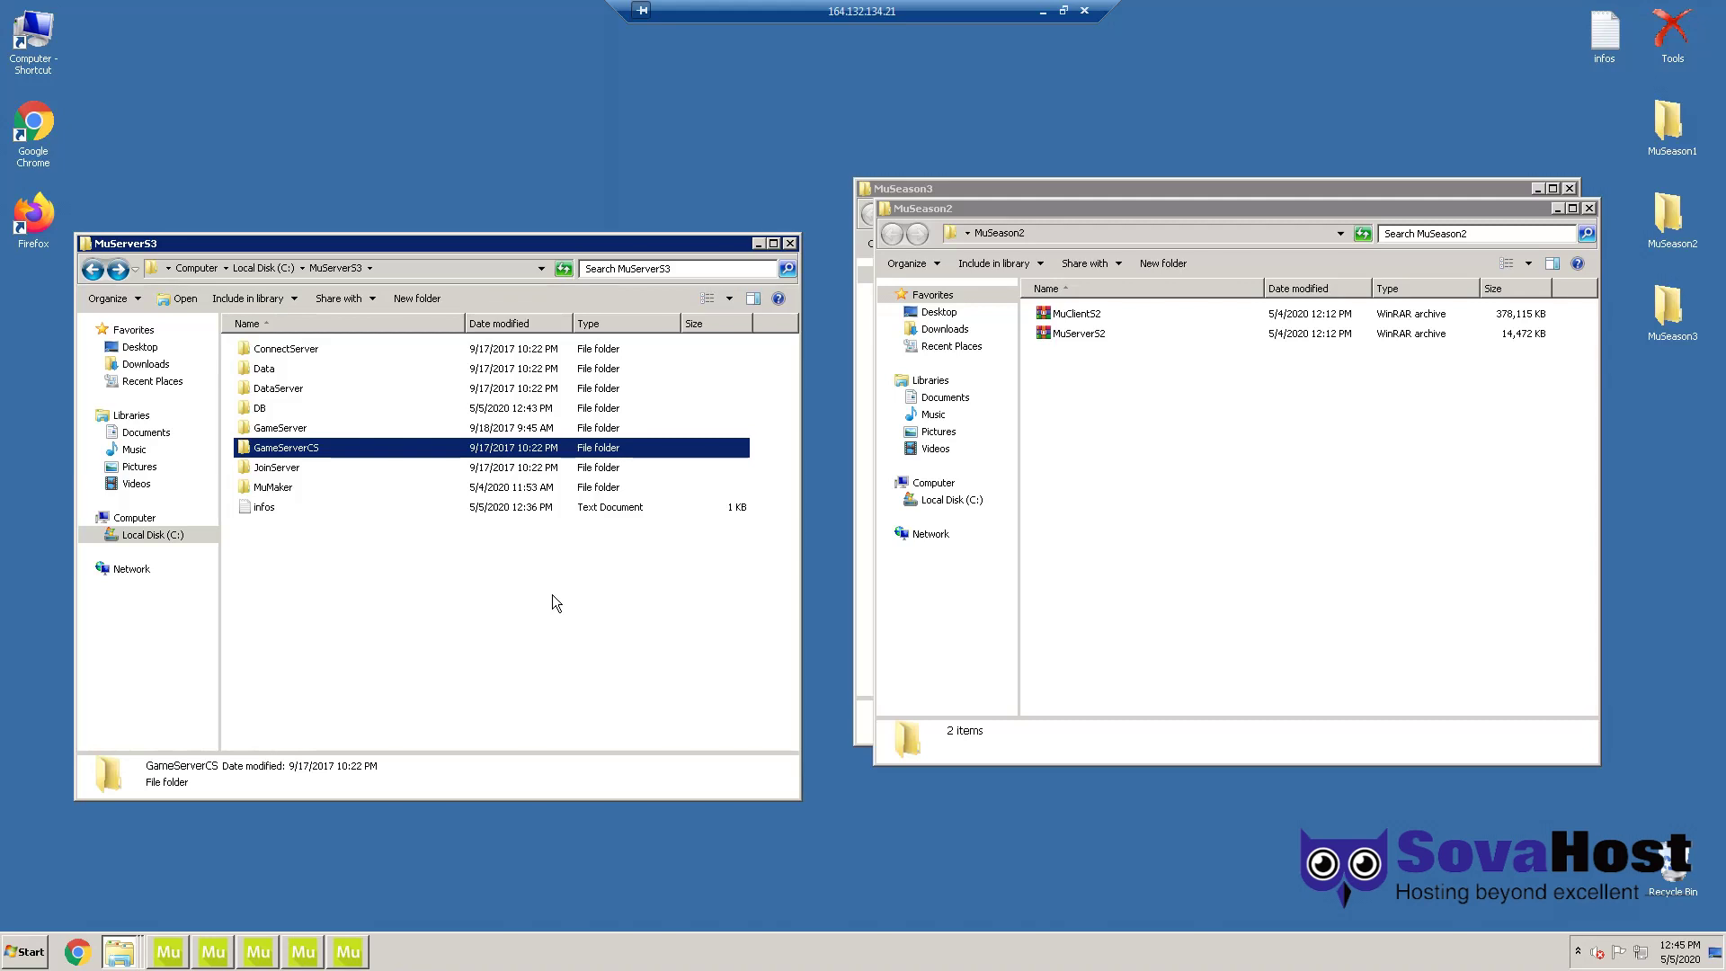
click(342, 605)
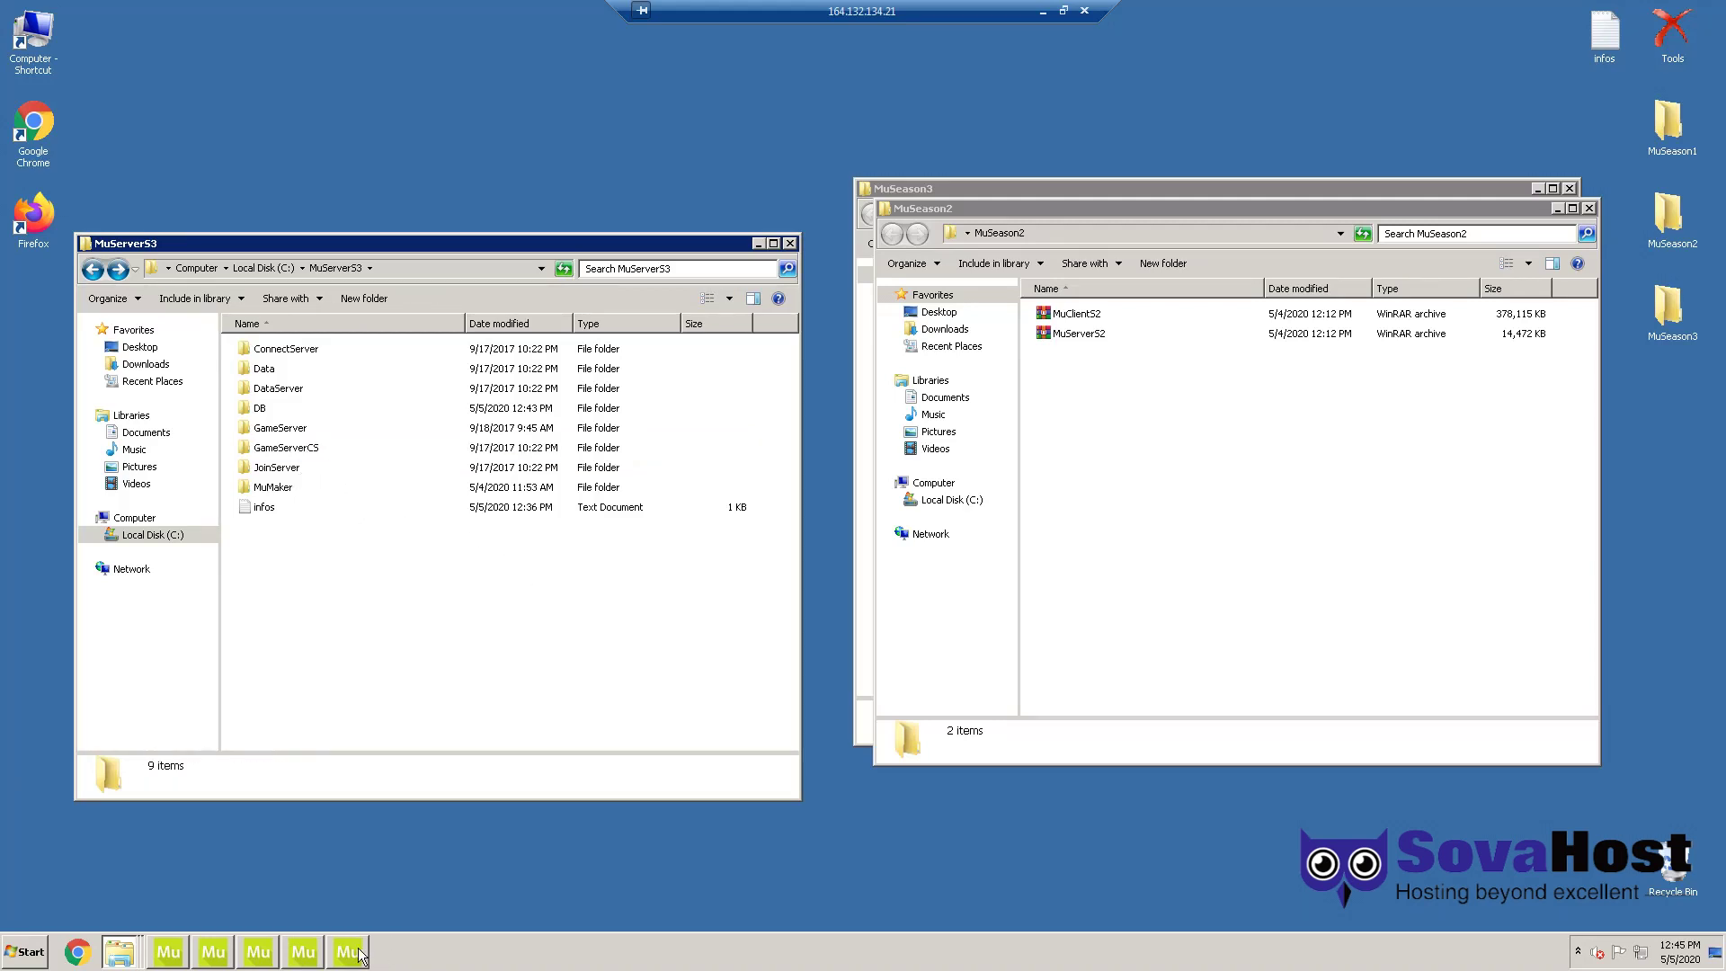
click(1145, 435)
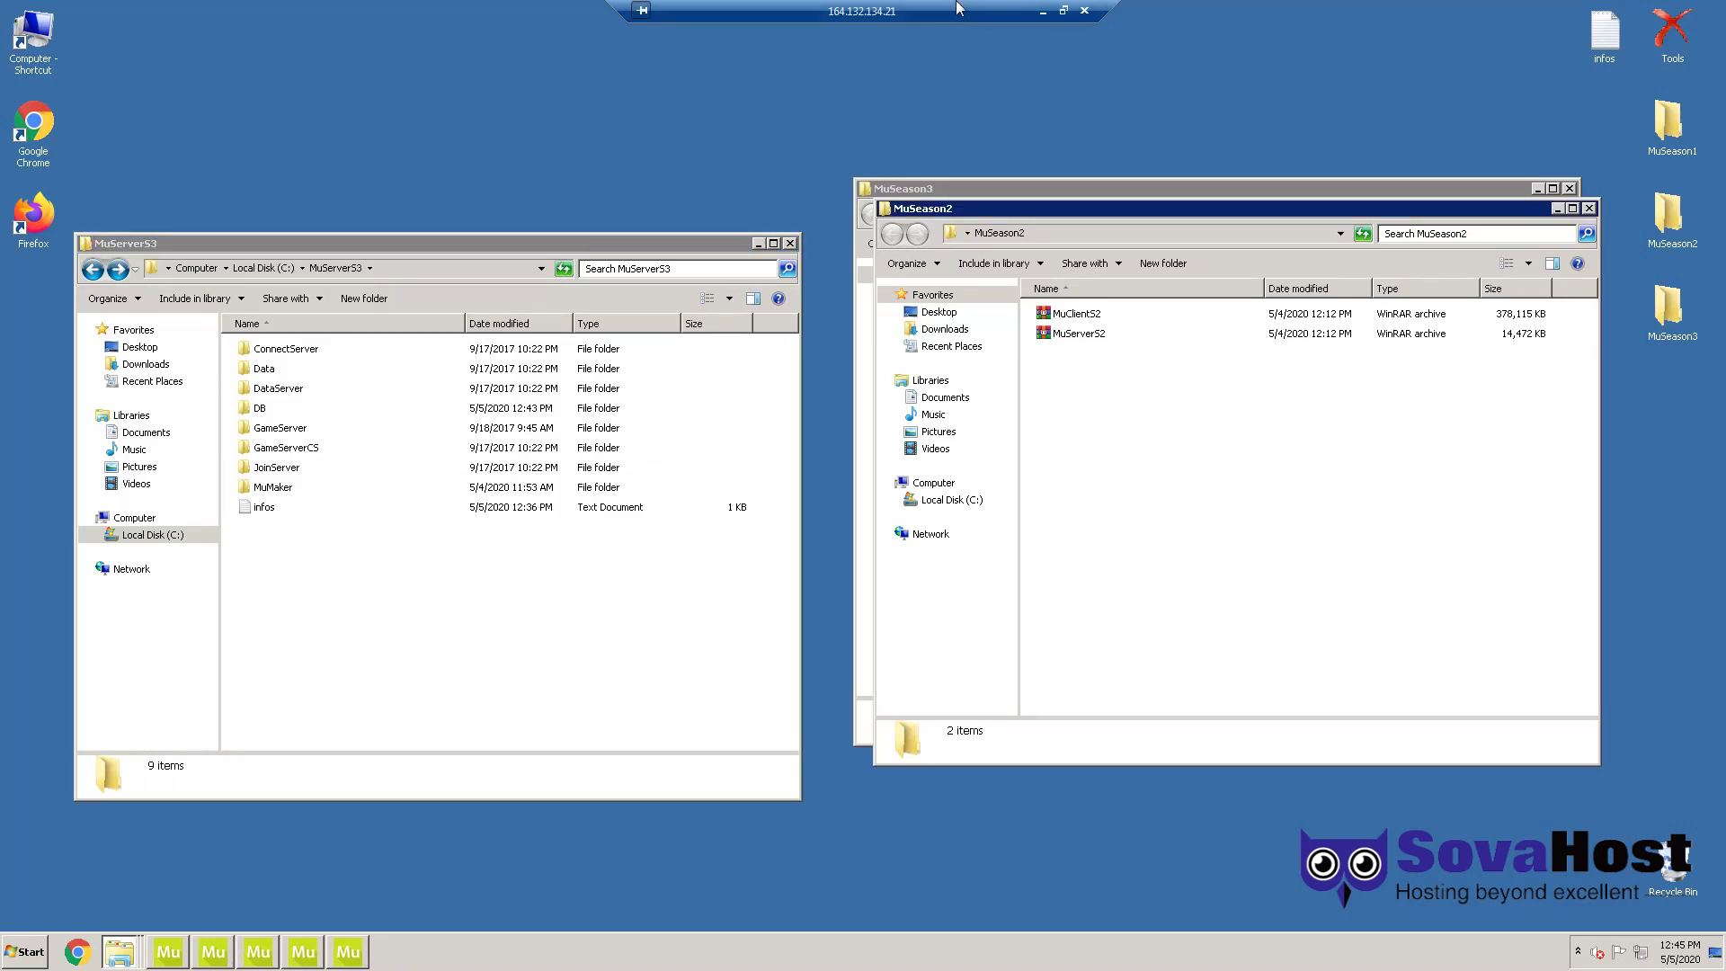
Step: Switch from the remote session to the local computer and open the MuClientS3 folder in the MuServer Season 3 setup folder
click(1063, 10)
click(203, 960)
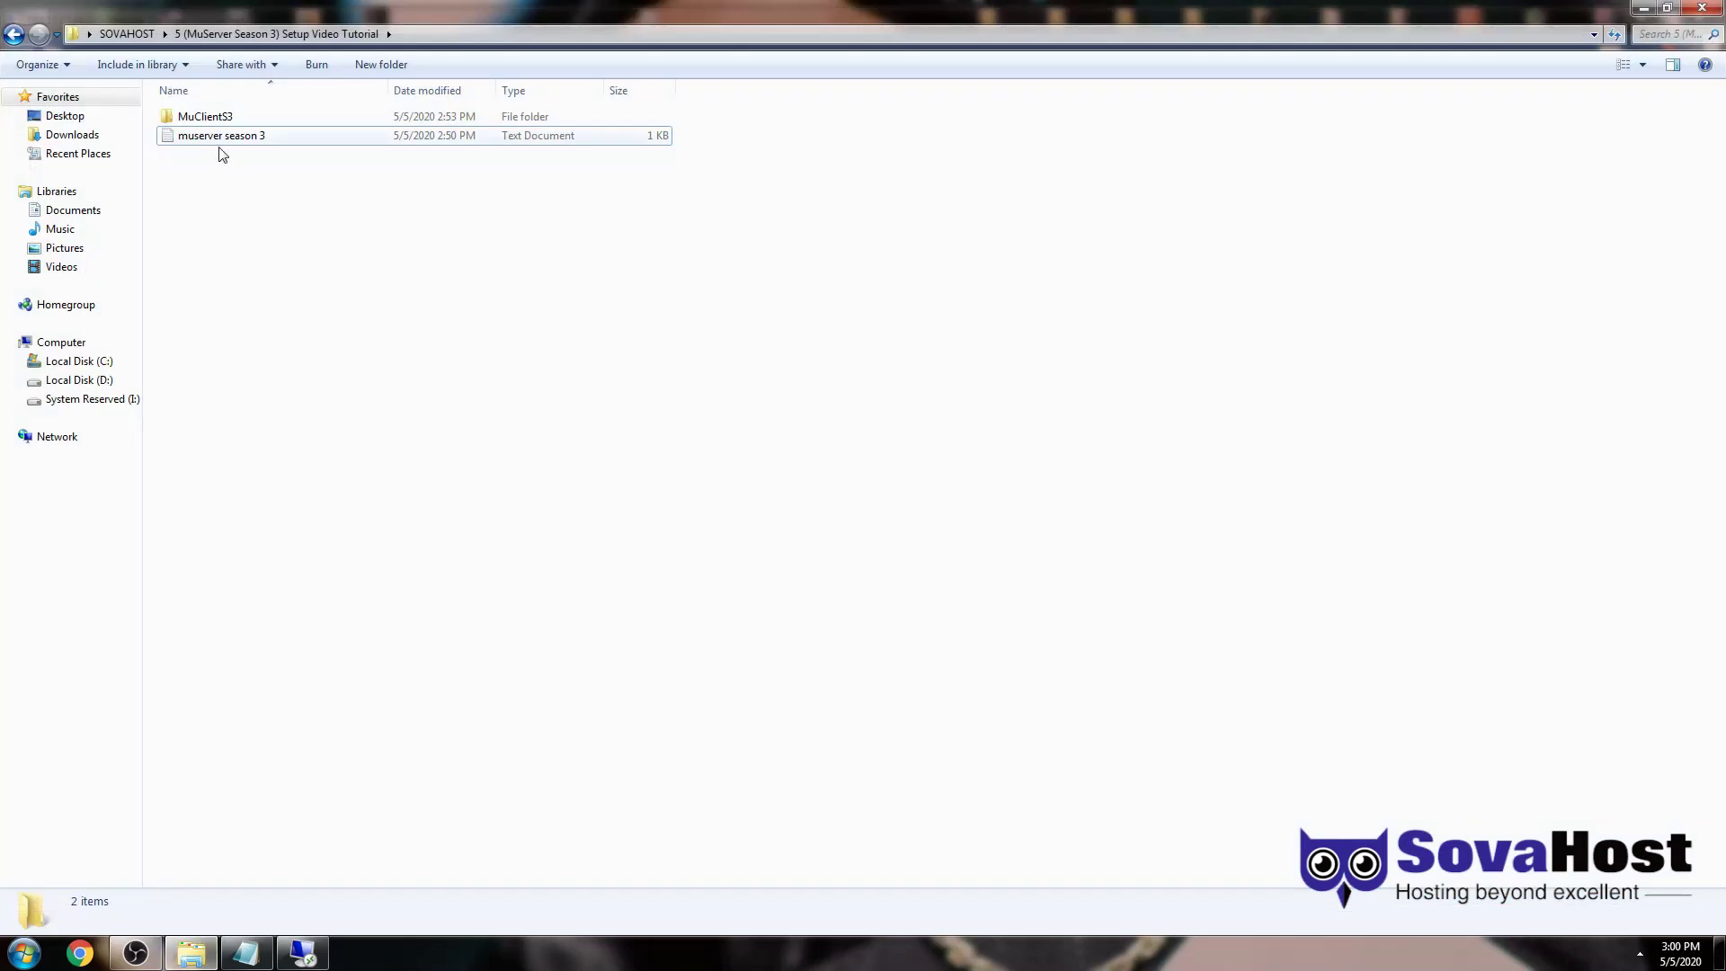
double_click(214, 120)
drag(349, 483, 316, 339)
click(277, 33)
double_click(270, 117)
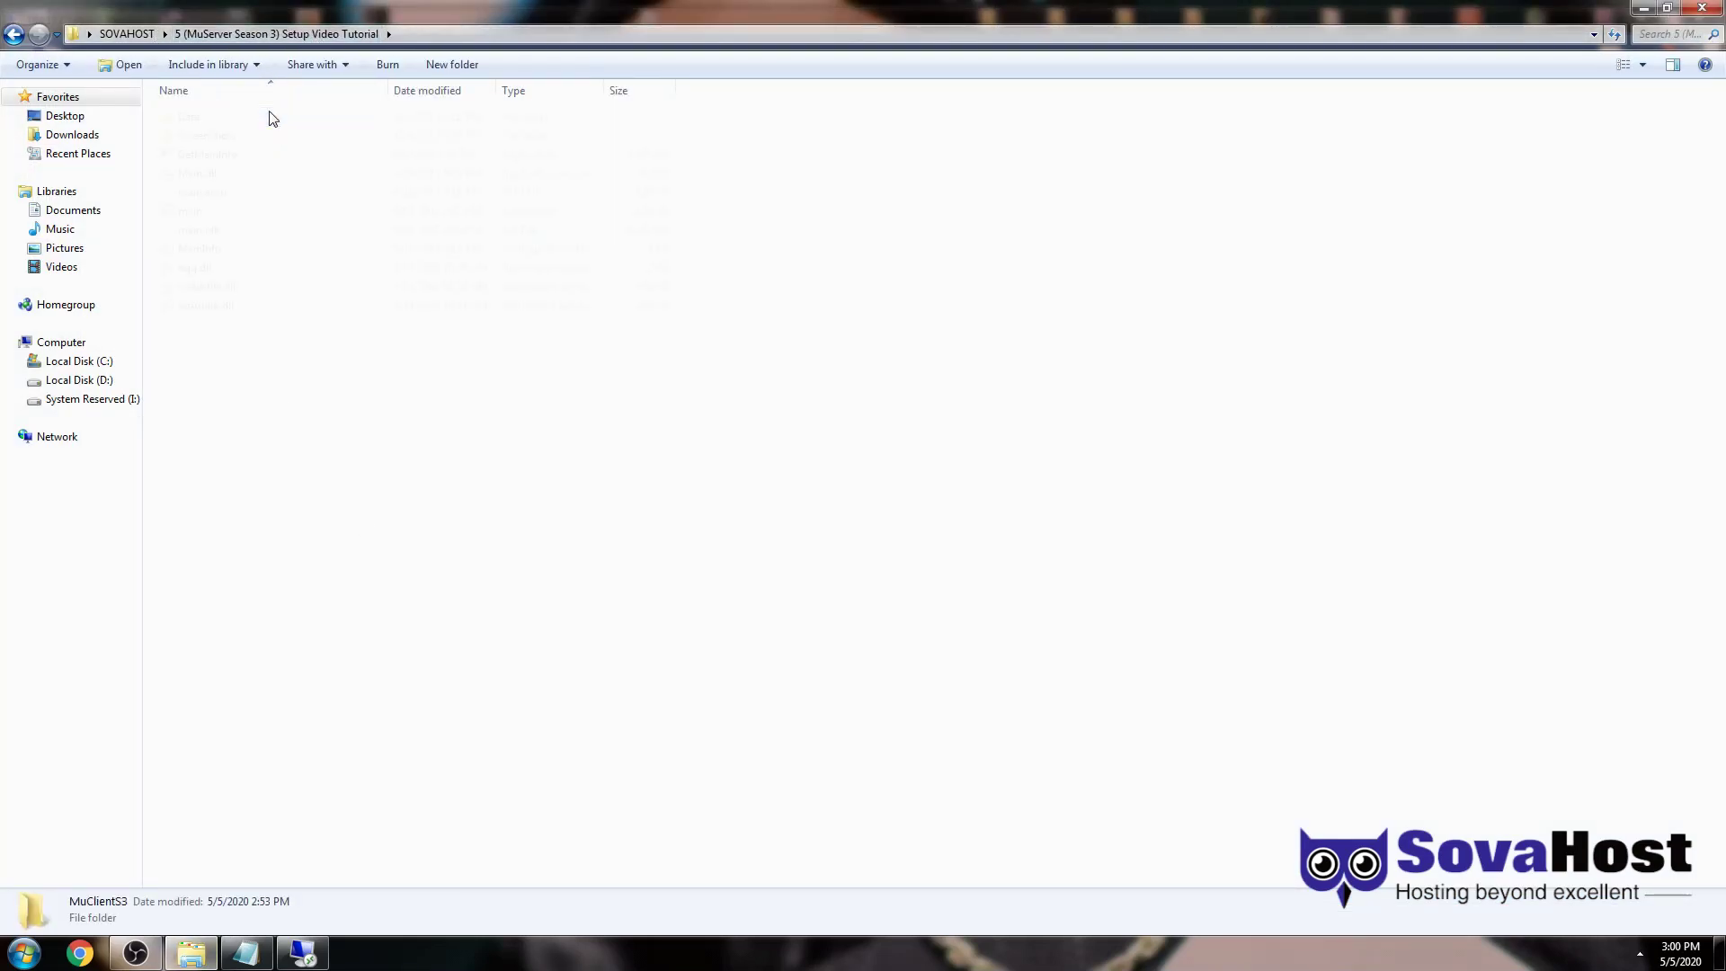
Step: Set IpAddress to 164.132.134.21 in the client's MainInfo file and check the neighbouring client entries
click(223, 255)
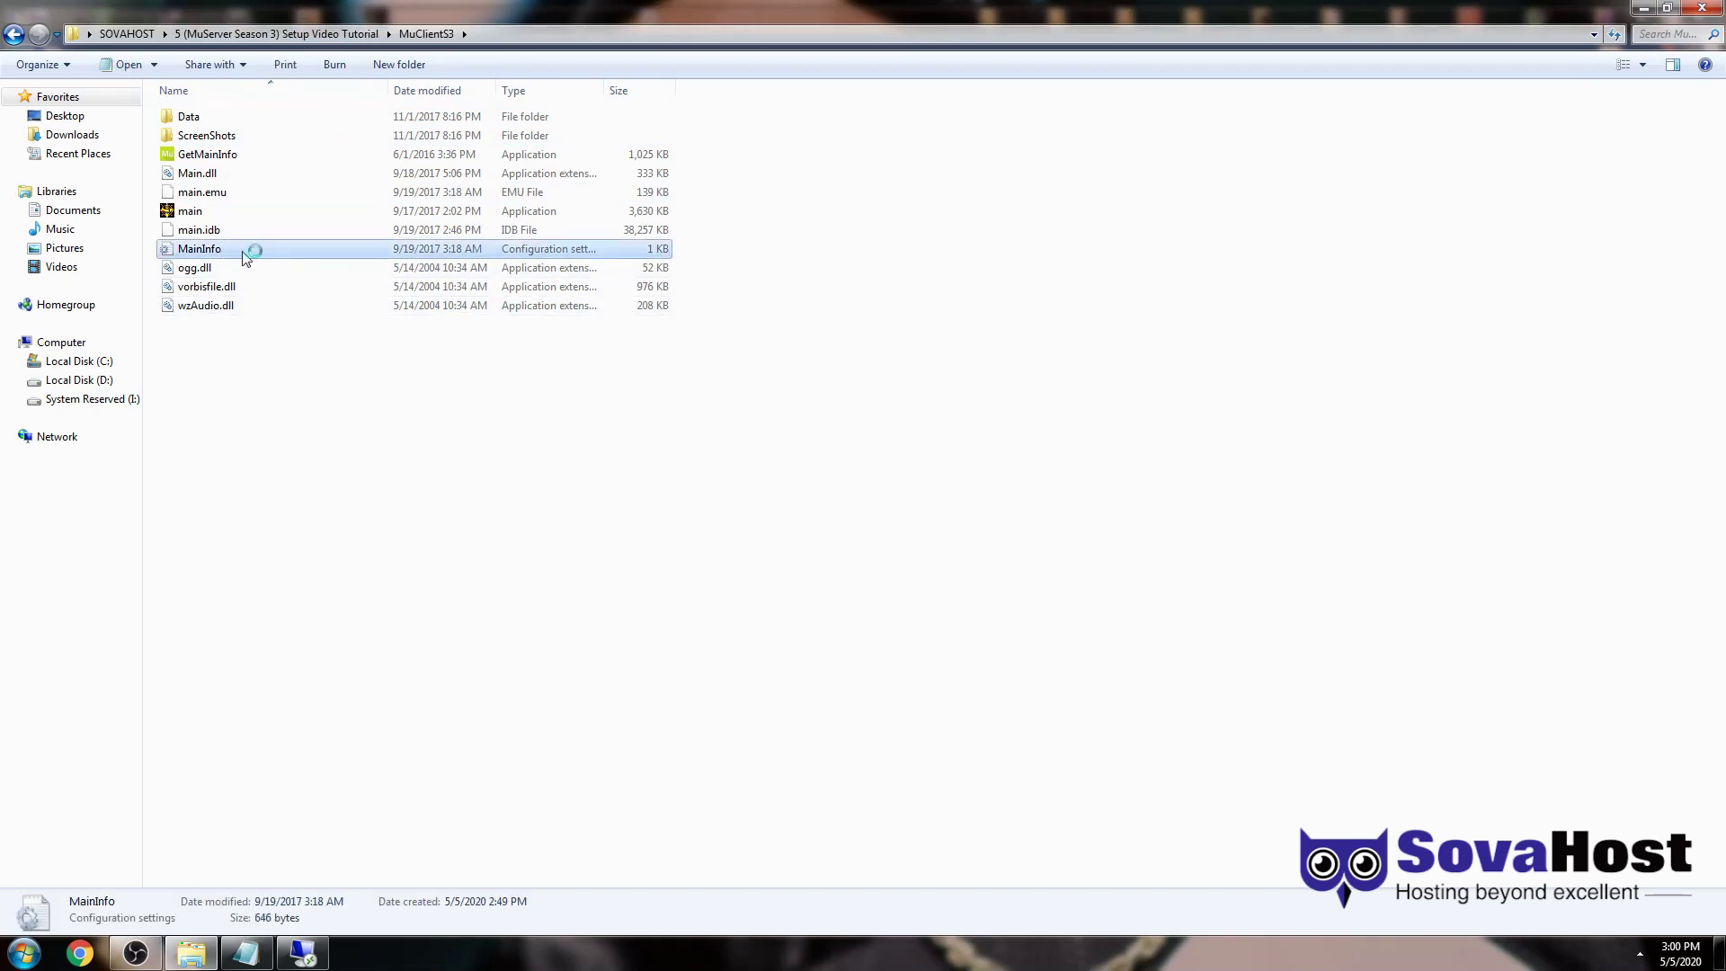
drag(468, 309, 595, 310)
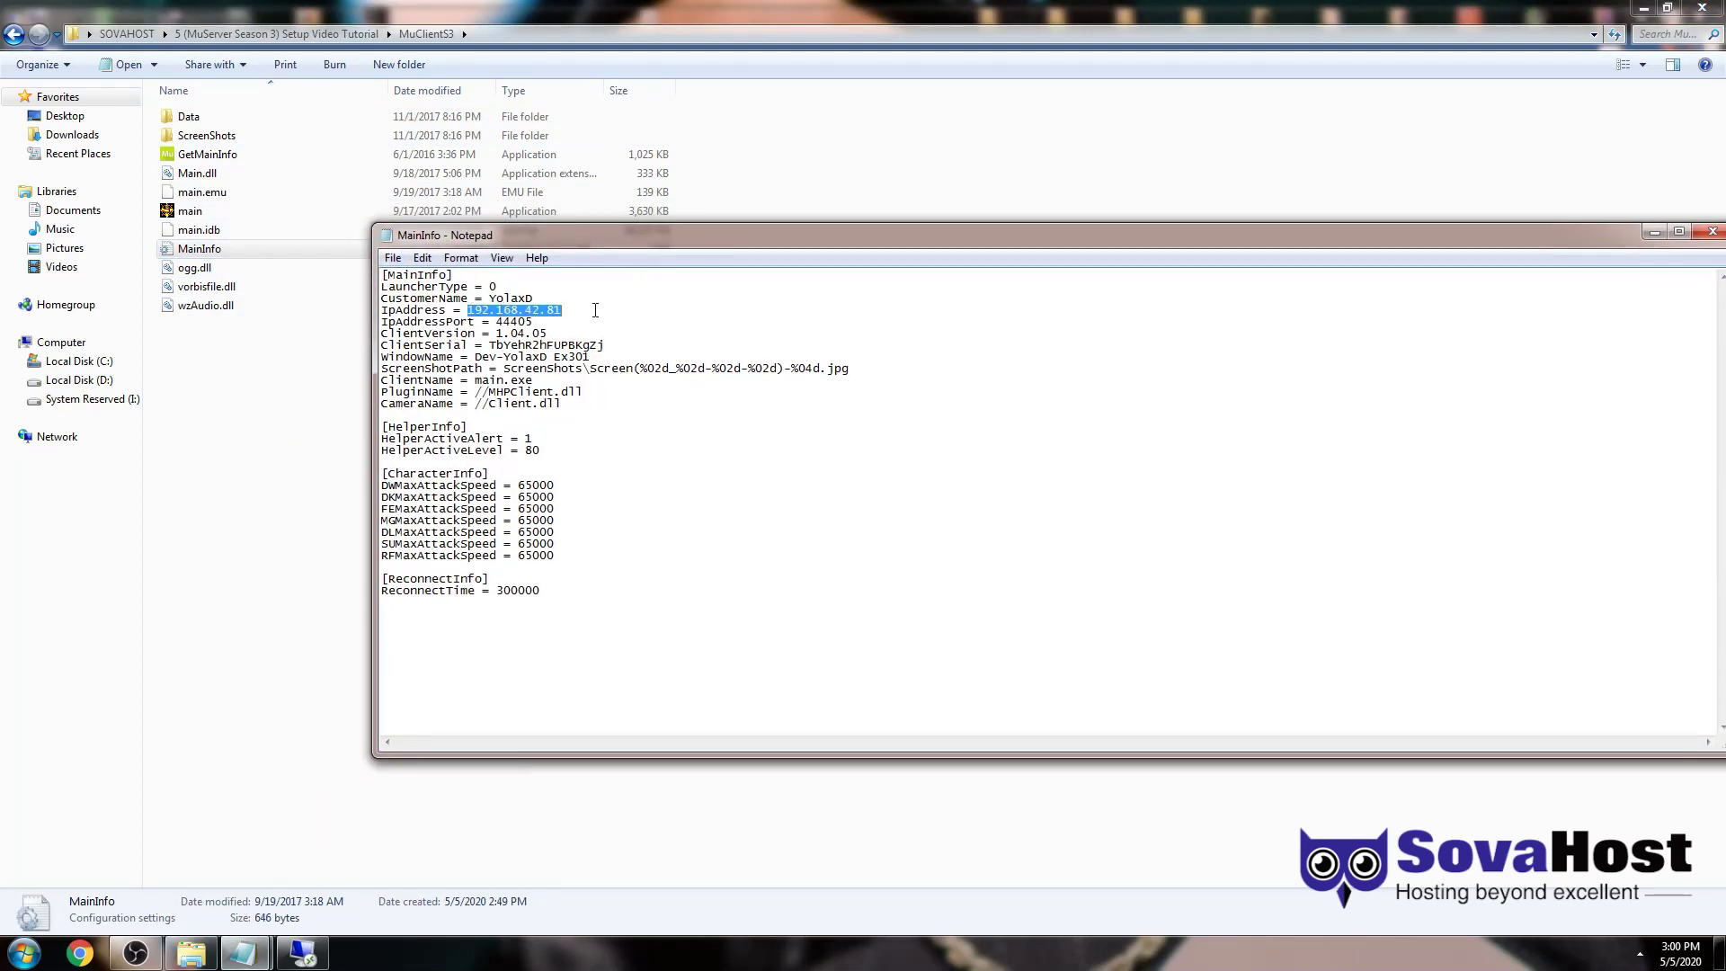
text(164.13)
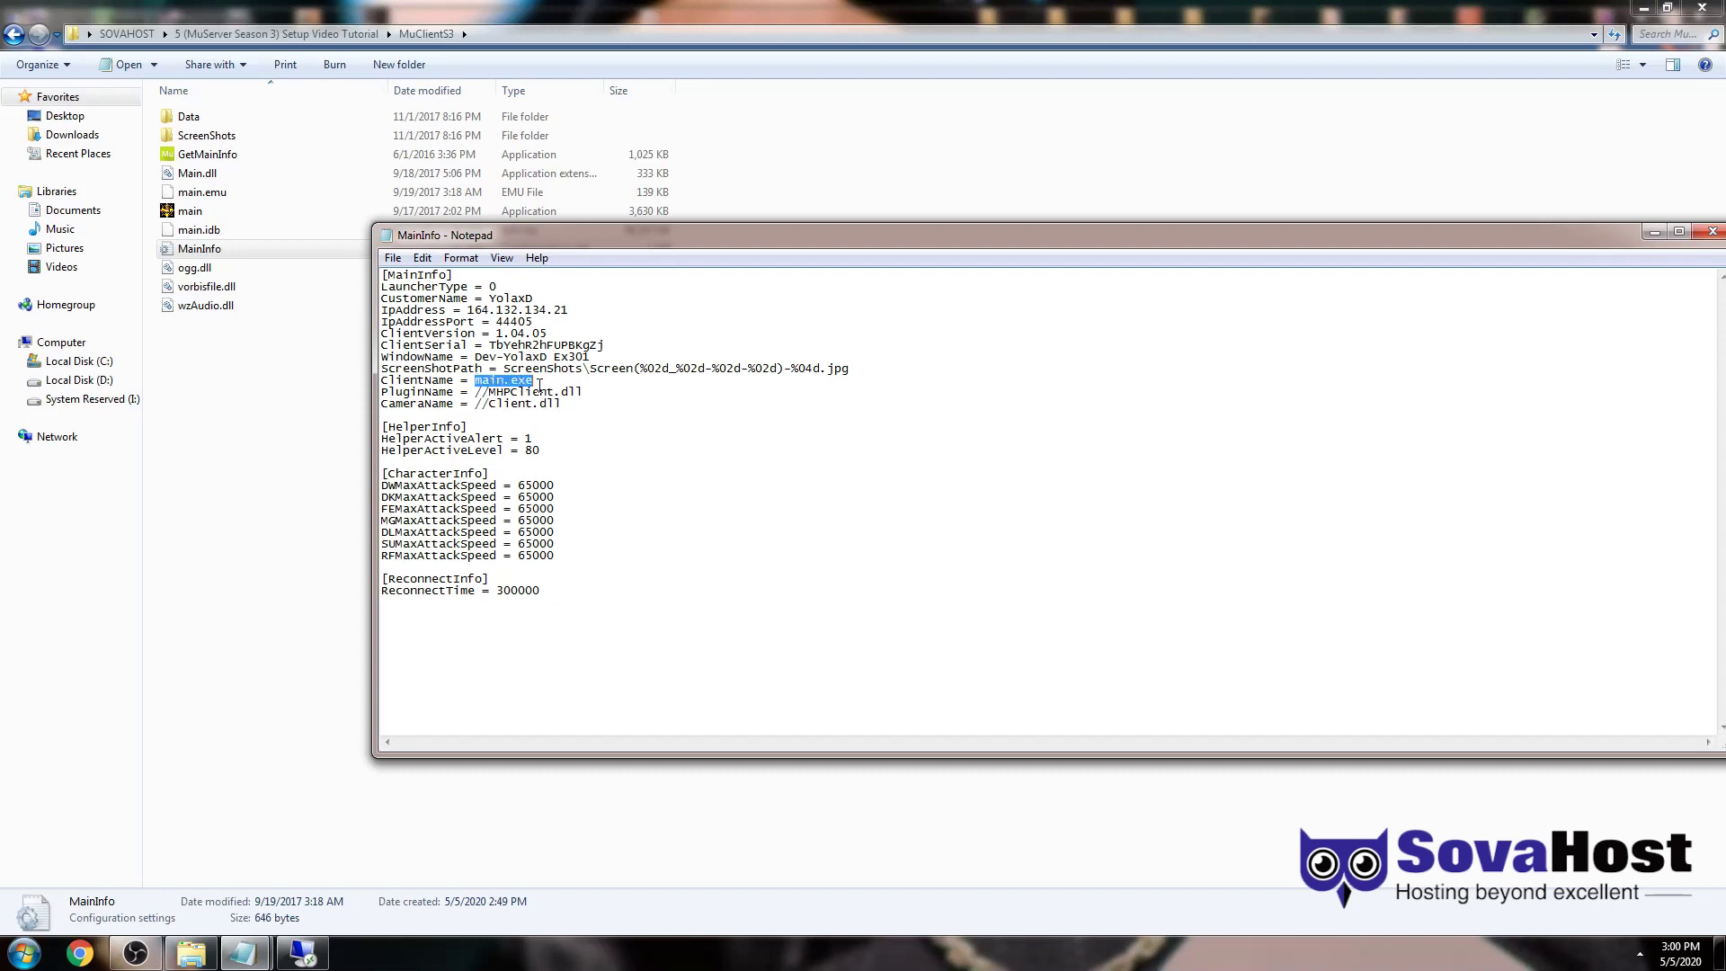
drag(381, 309, 582, 395)
click(583, 407)
Step: Set WindowName to MuOnline S3 in the MainInfo file, look over the remaining entries, and save and close the file
drag(476, 356, 594, 358)
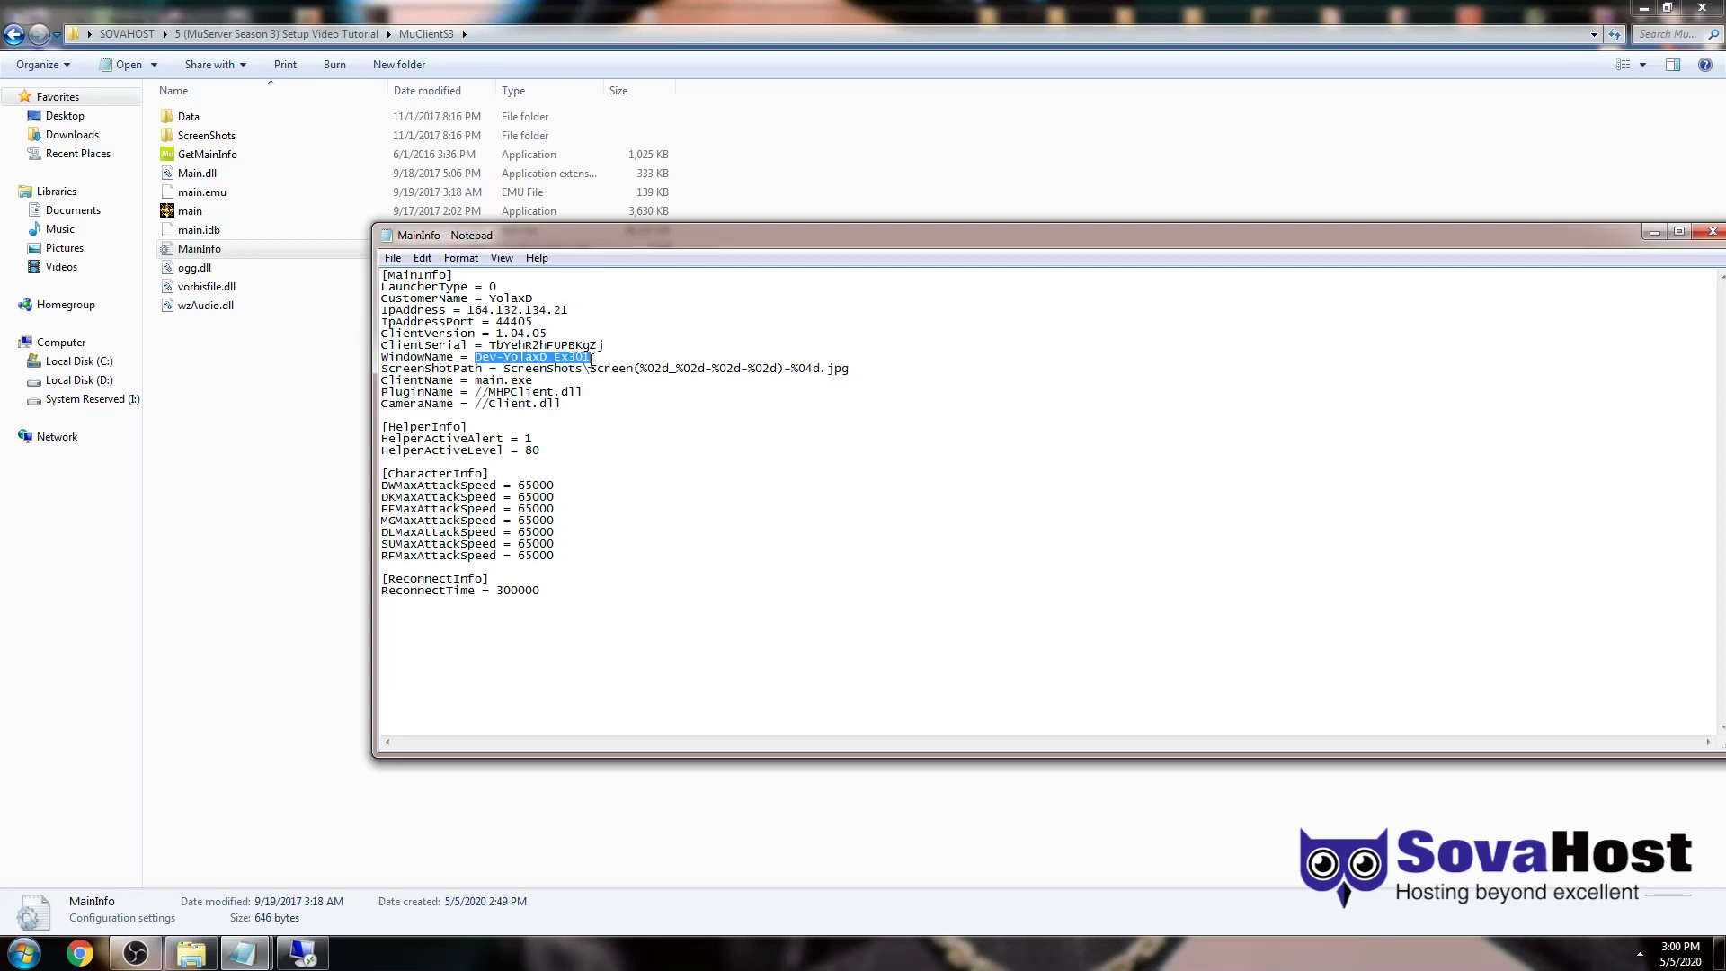
text(MuOnlin)
drag(468, 310, 506, 306)
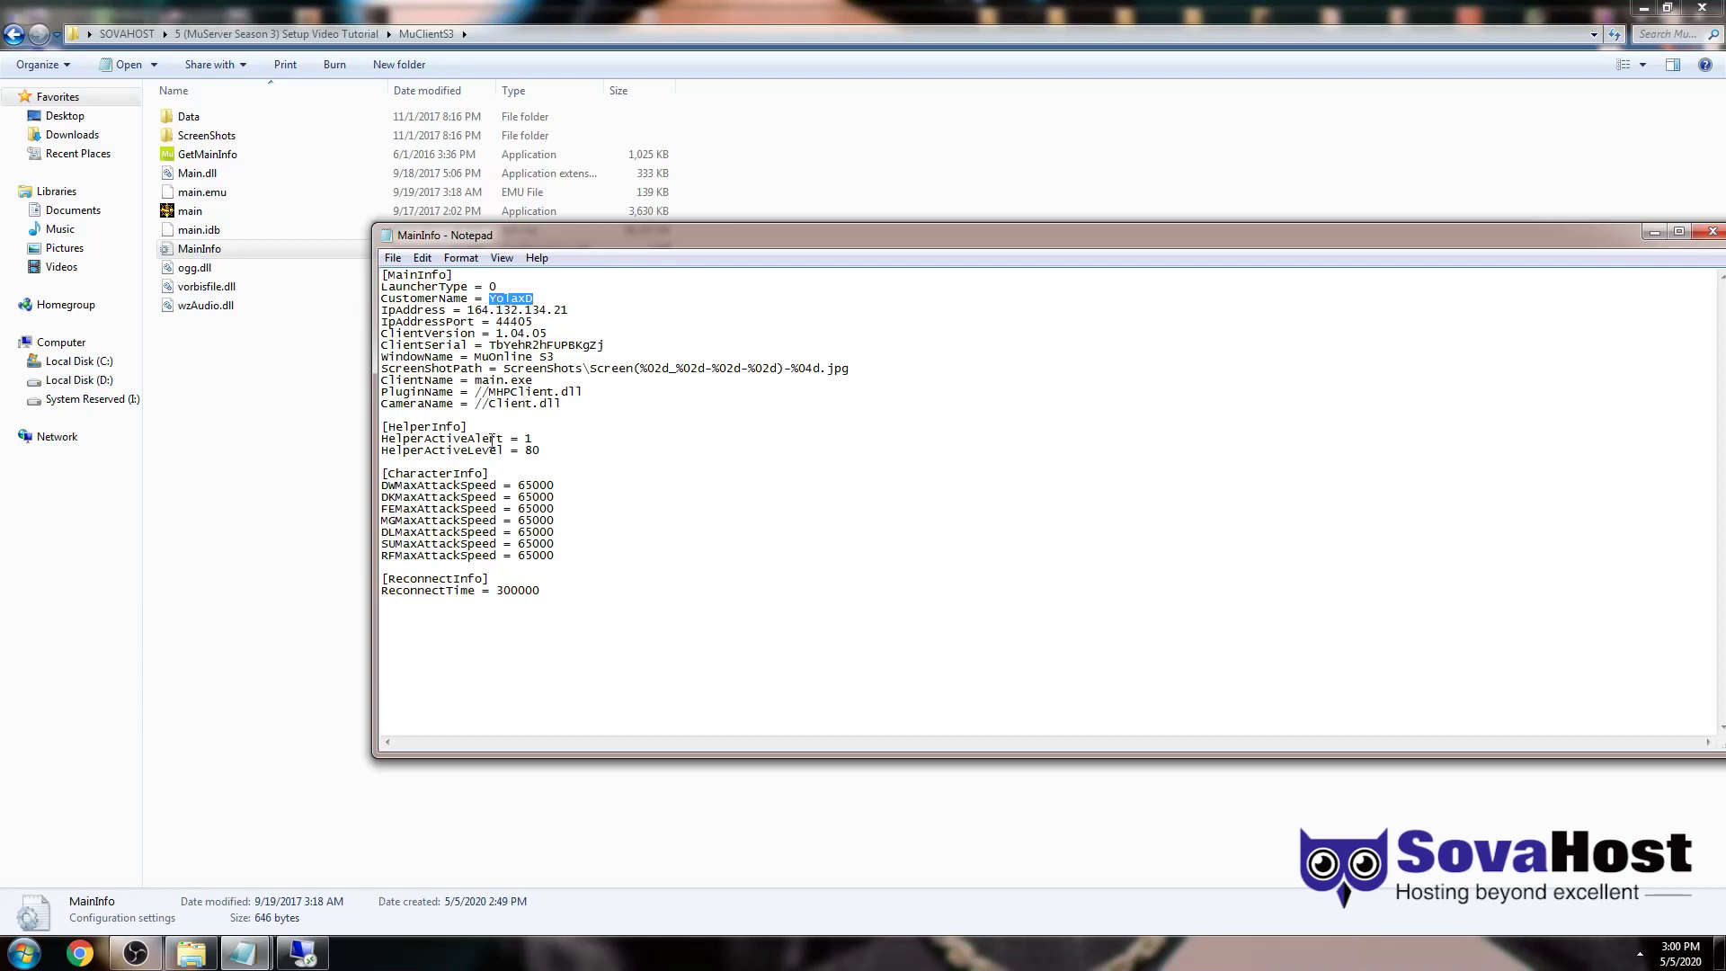
drag(497, 369, 859, 367)
mouse_move(504, 404)
mouse_down()
mouse_move(454, 392)
mouse_move(497, 404)
mouse_up()
click(394, 258)
click(400, 315)
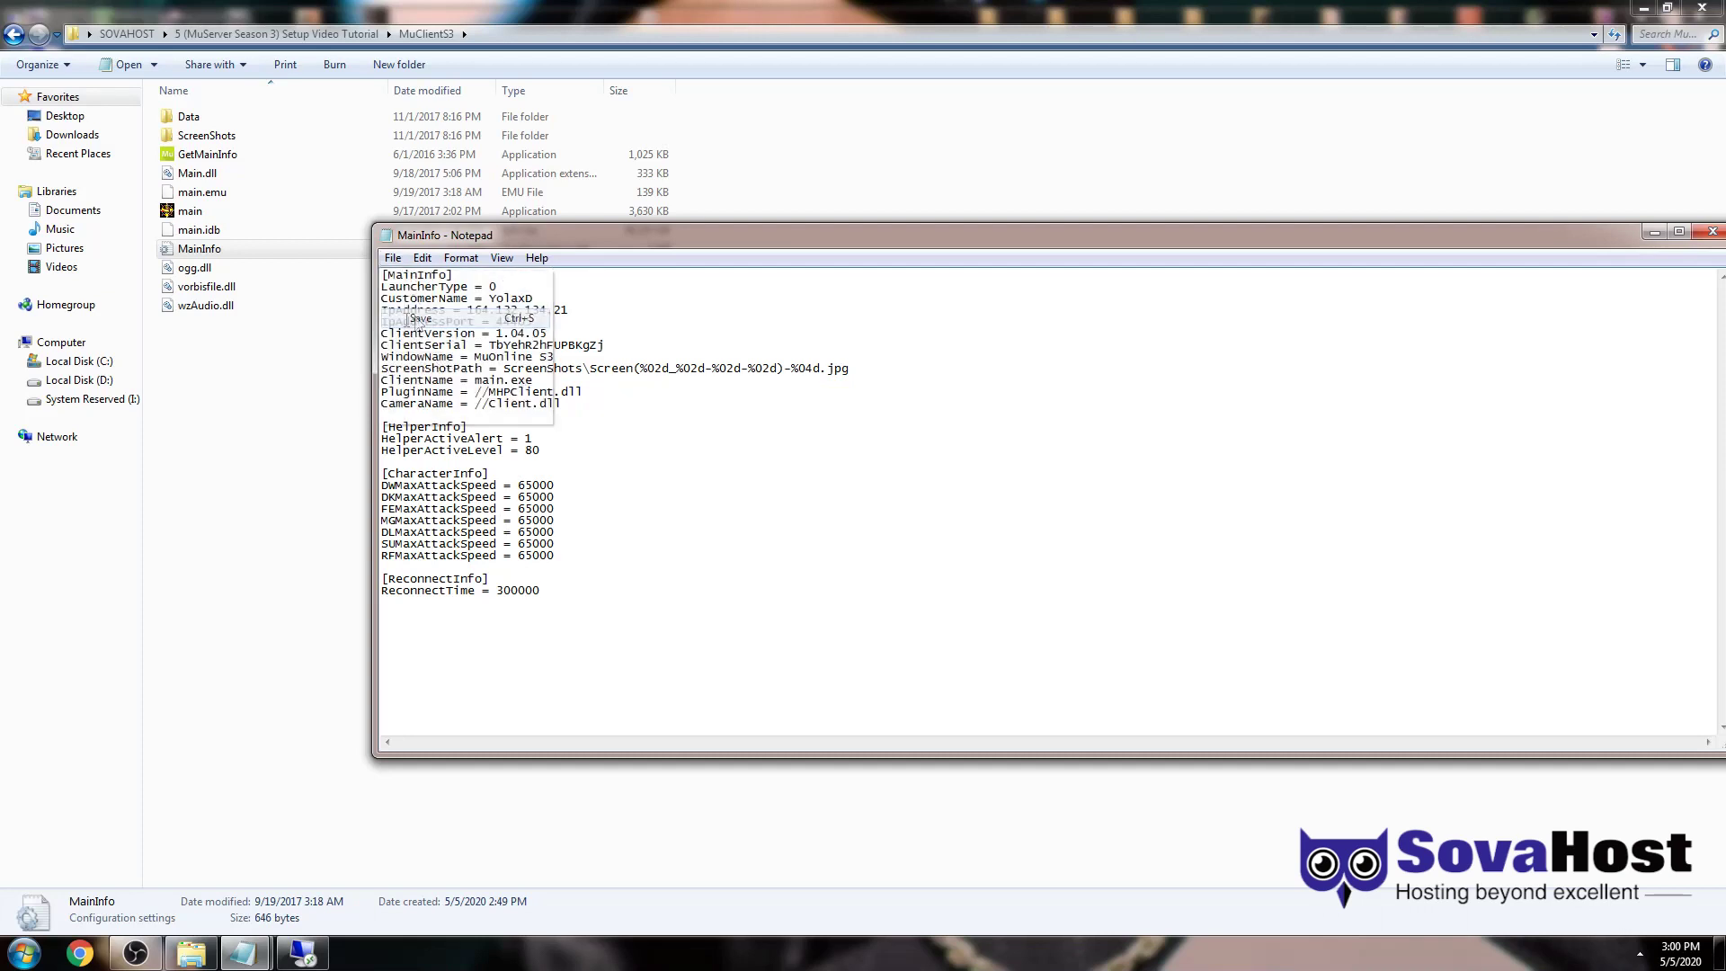
click(243, 374)
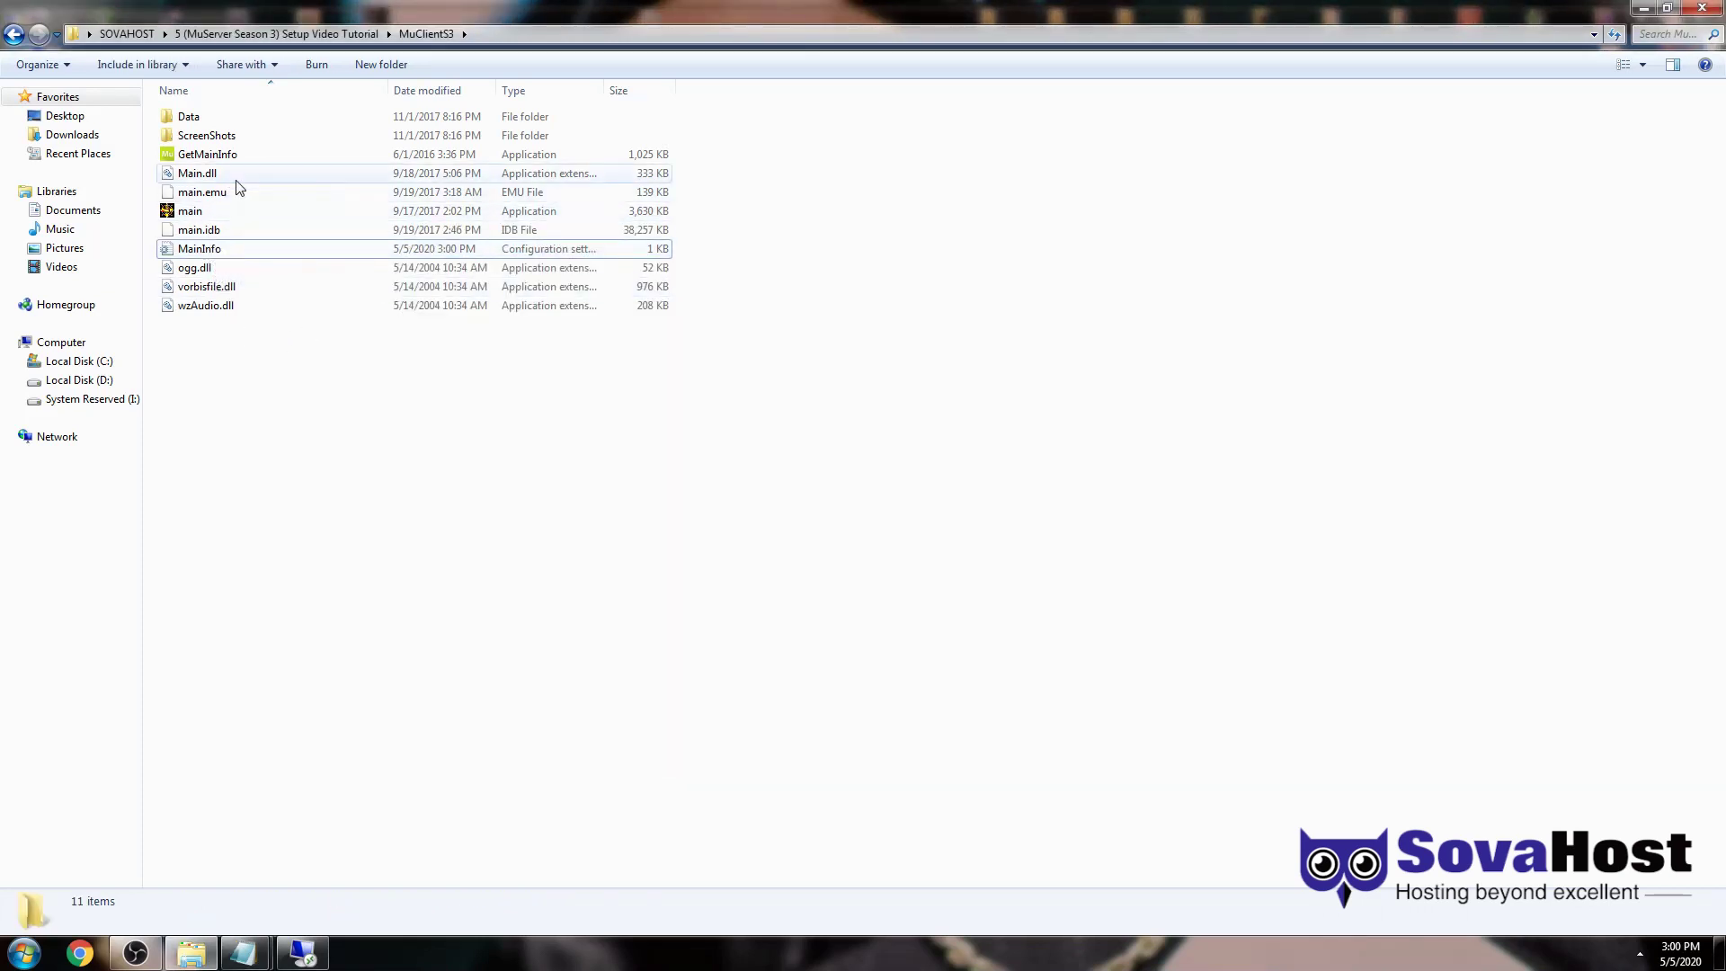
Step: Run the GetMainInfo application to regenerate the client's main.emu file and check that file's modified date
click(226, 156)
double_click(226, 157)
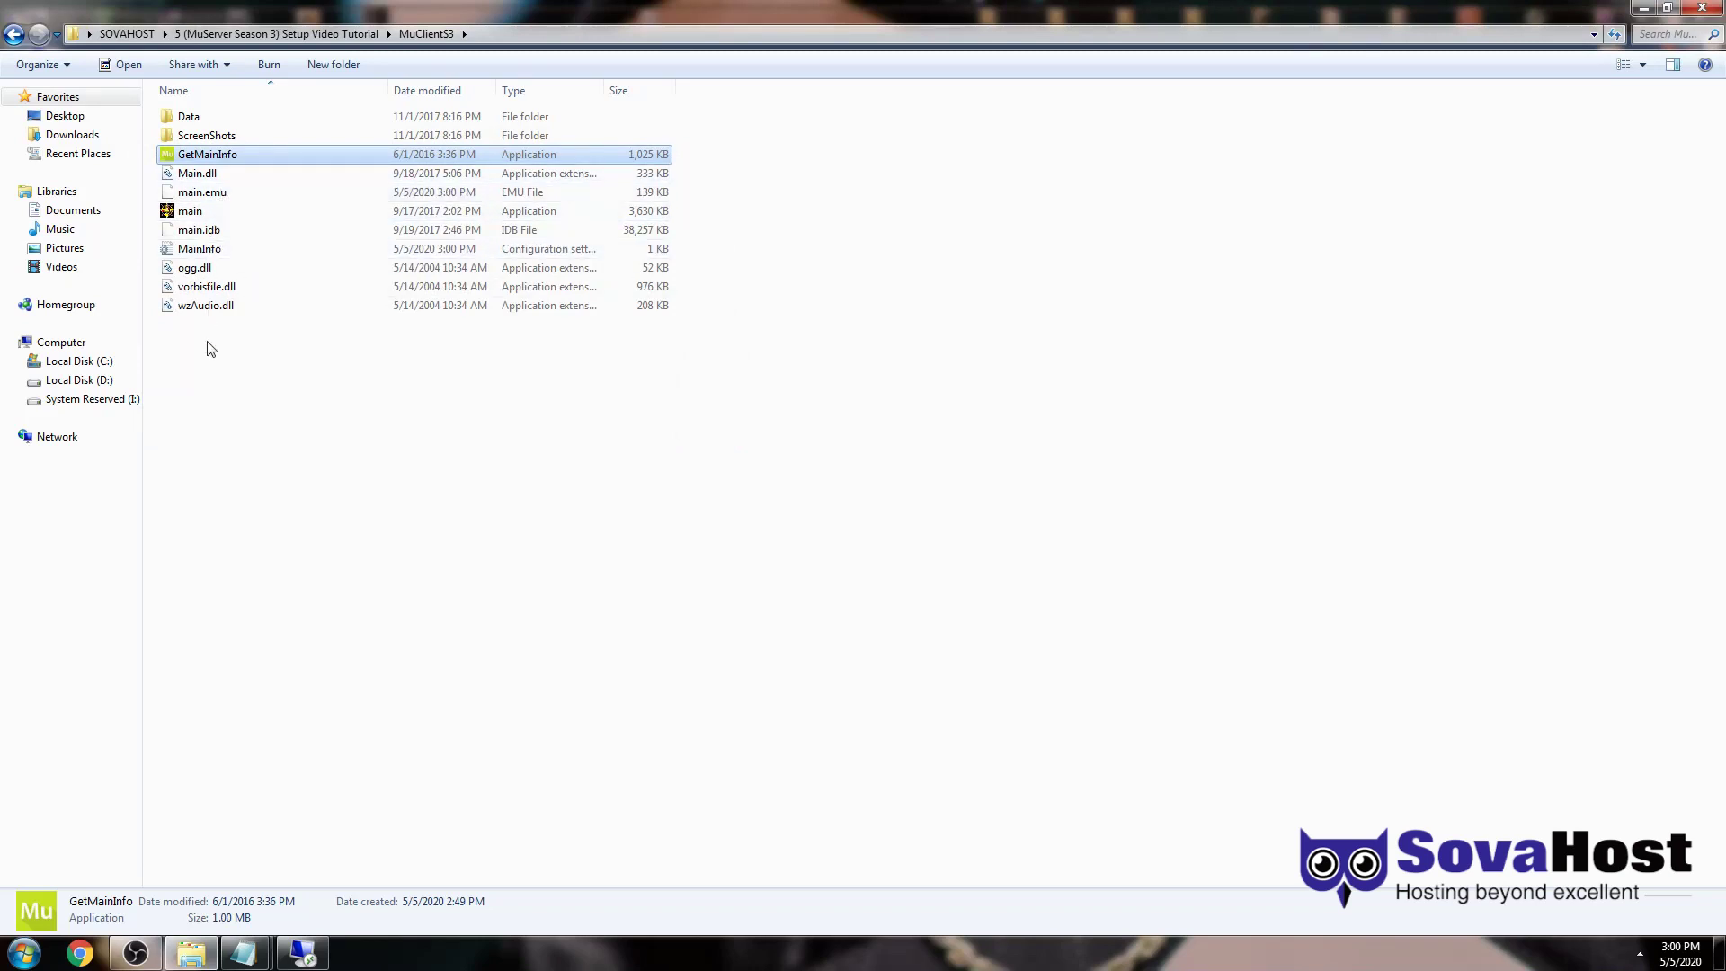
drag(208, 320, 206, 218)
click(275, 189)
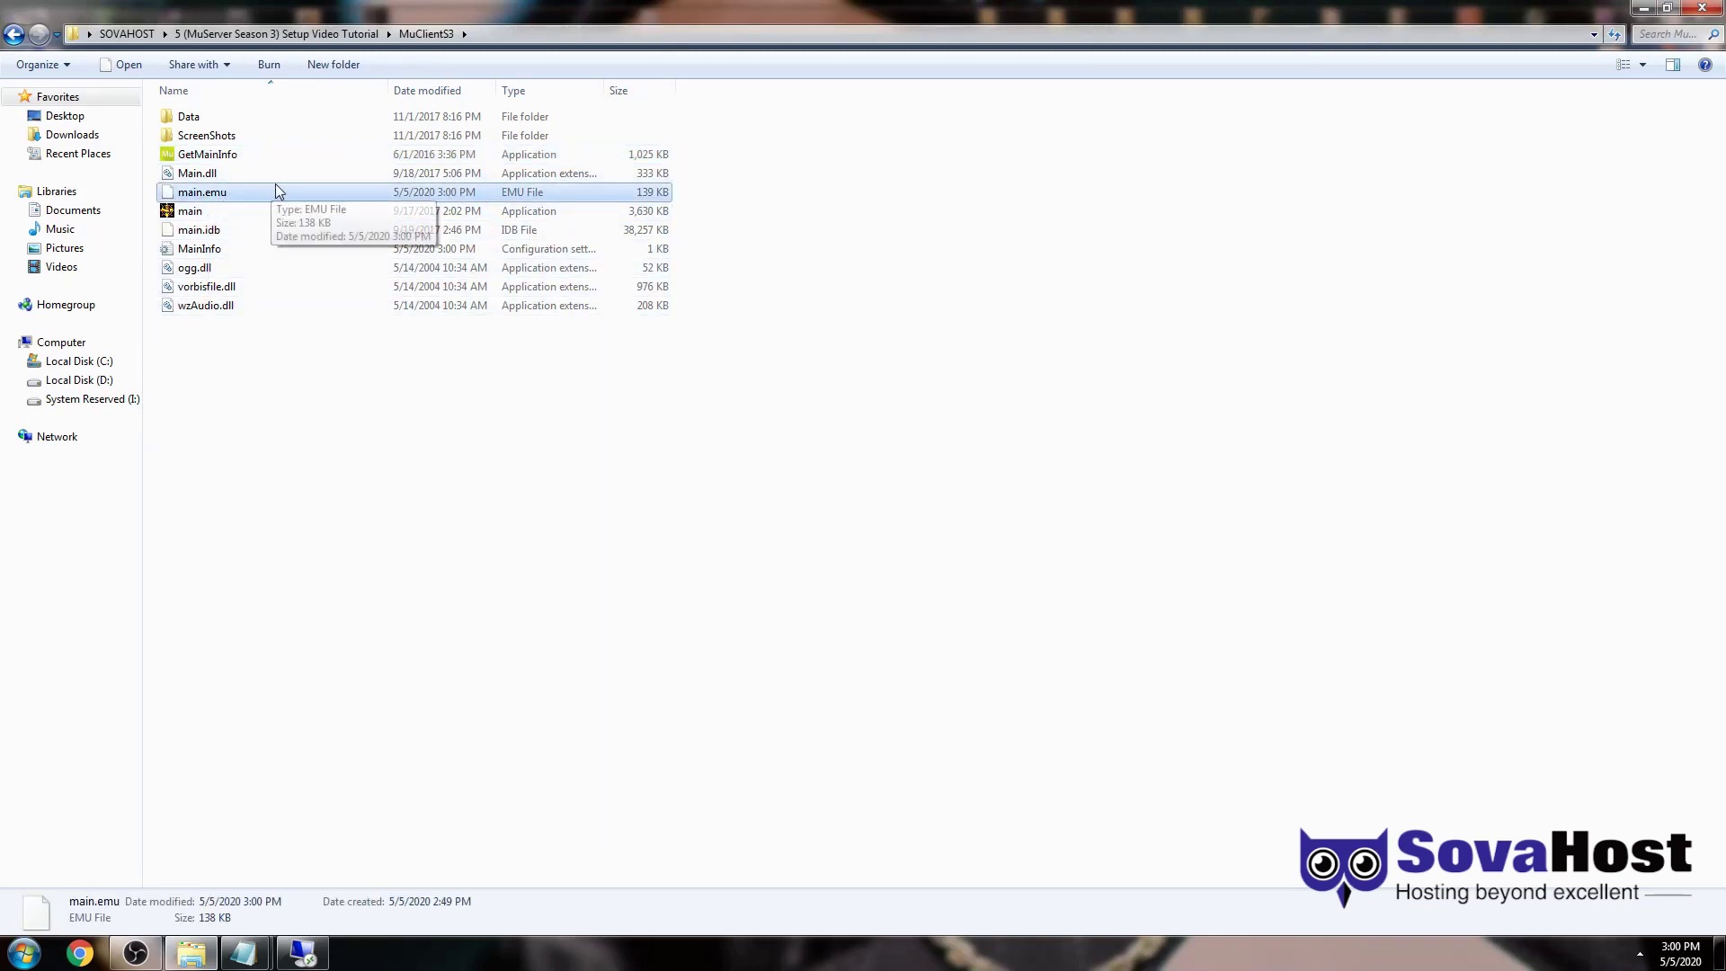
Step: Reopen the MainInfo file, look over its settings, and close it
double_click(216, 249)
drag(491, 227, 557, 287)
drag(588, 456, 388, 440)
right_click(491, 284)
click(539, 402)
click(263, 323)
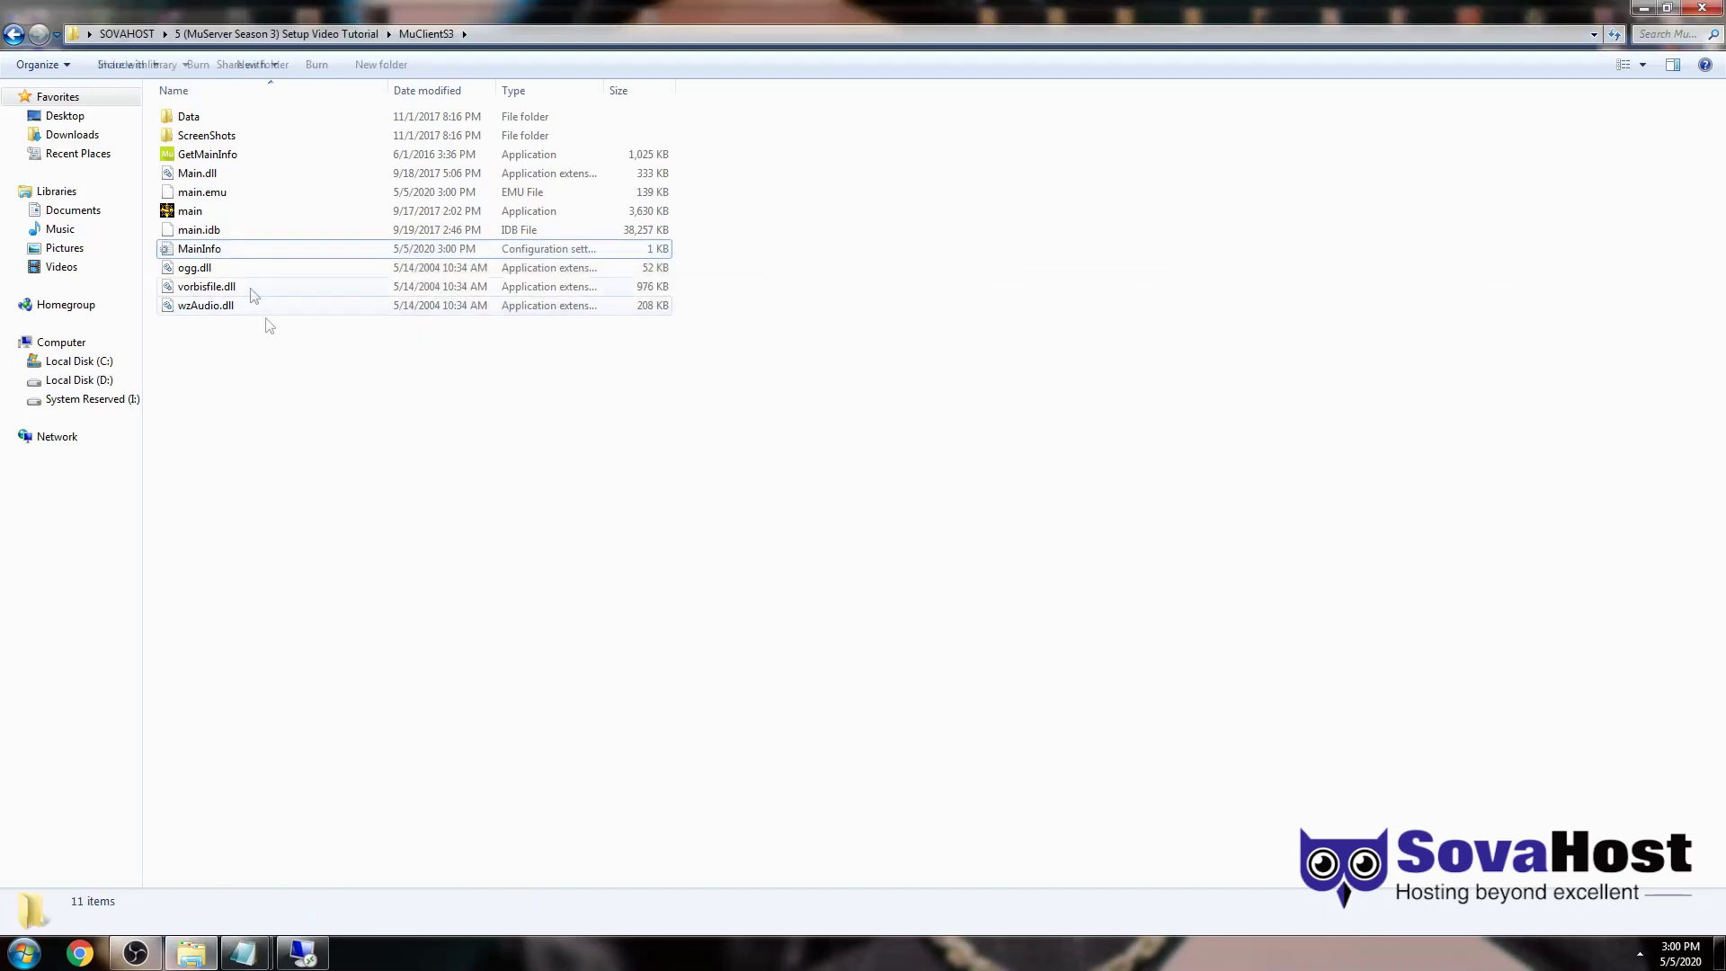
Step: Launch the main game client from MuClientS3 and choose the WebZen-1 (Non-PvP) server to reach its login form
double_click(260, 210)
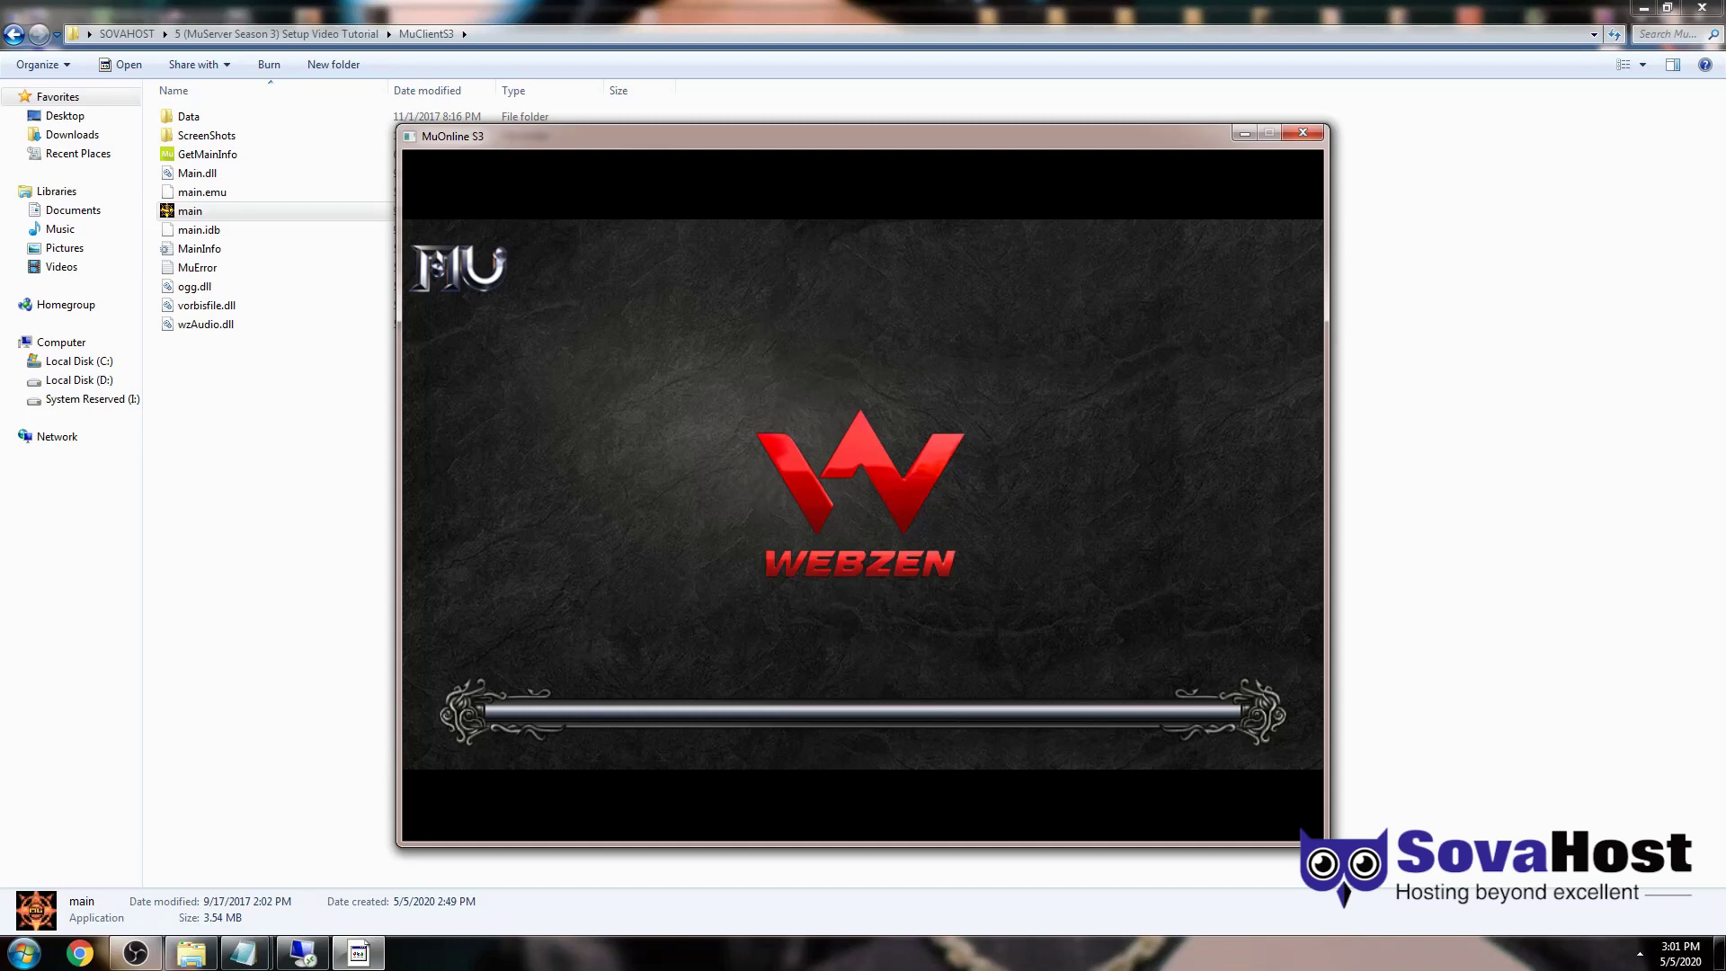
click(818, 433)
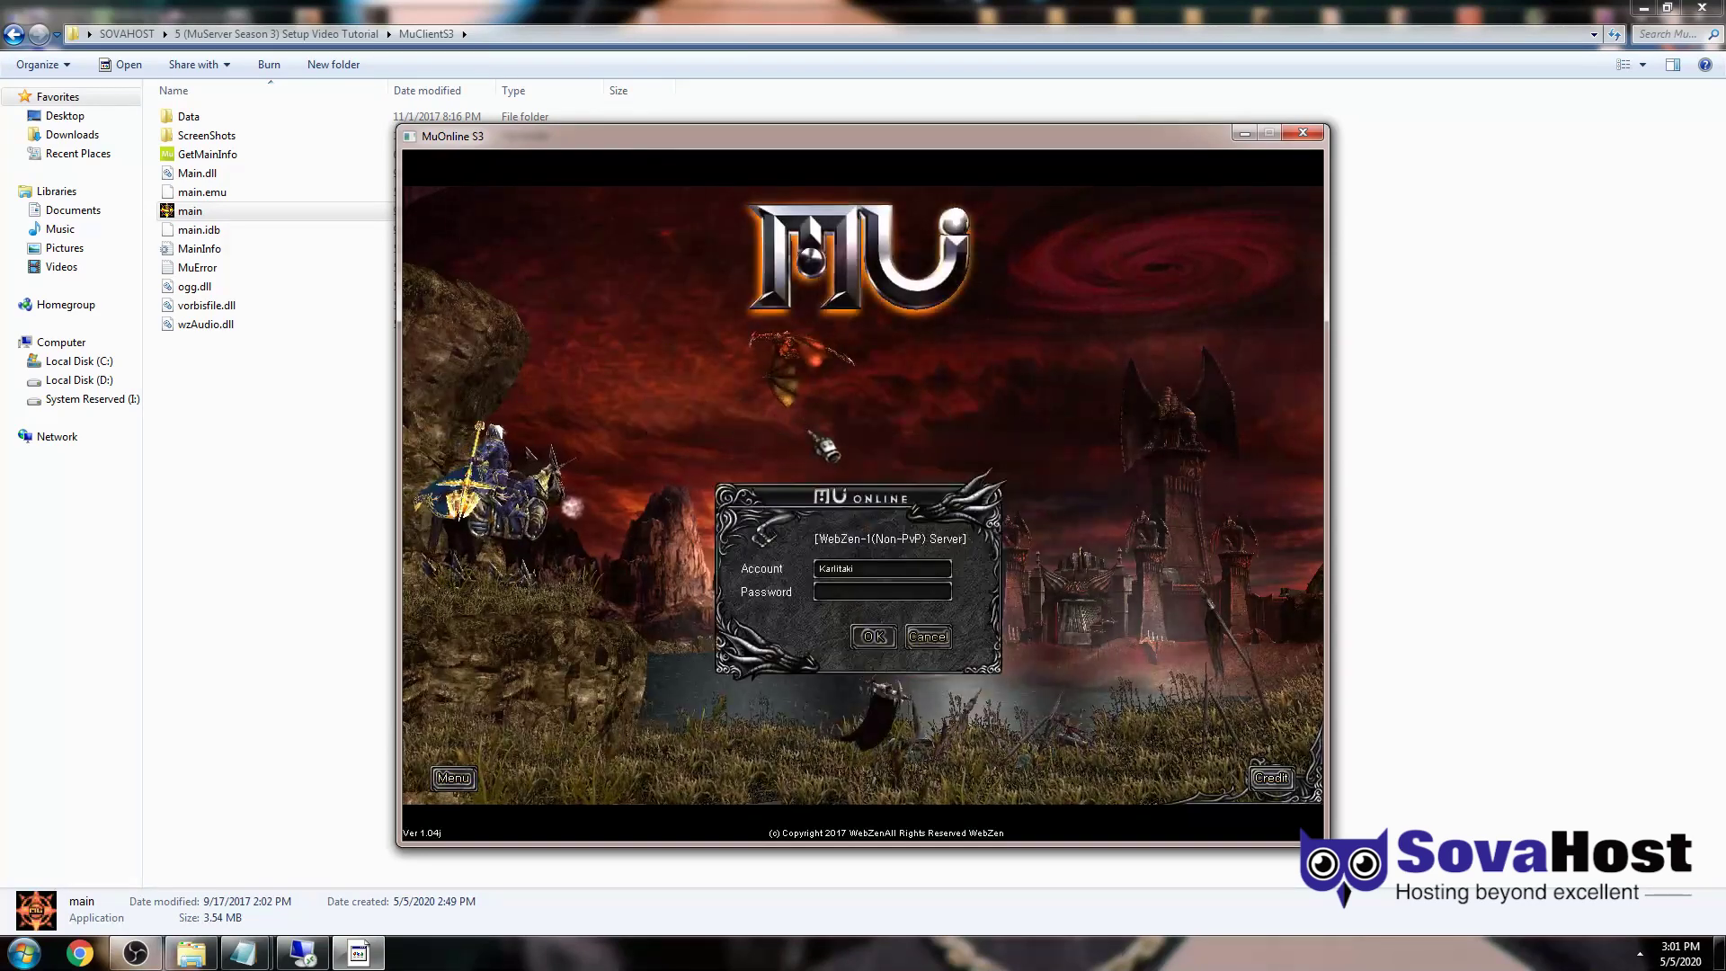
Step: Leave the game client, reopen the MainInfo file, look over its PluginName and CameraName entries, and close it
click(939, 649)
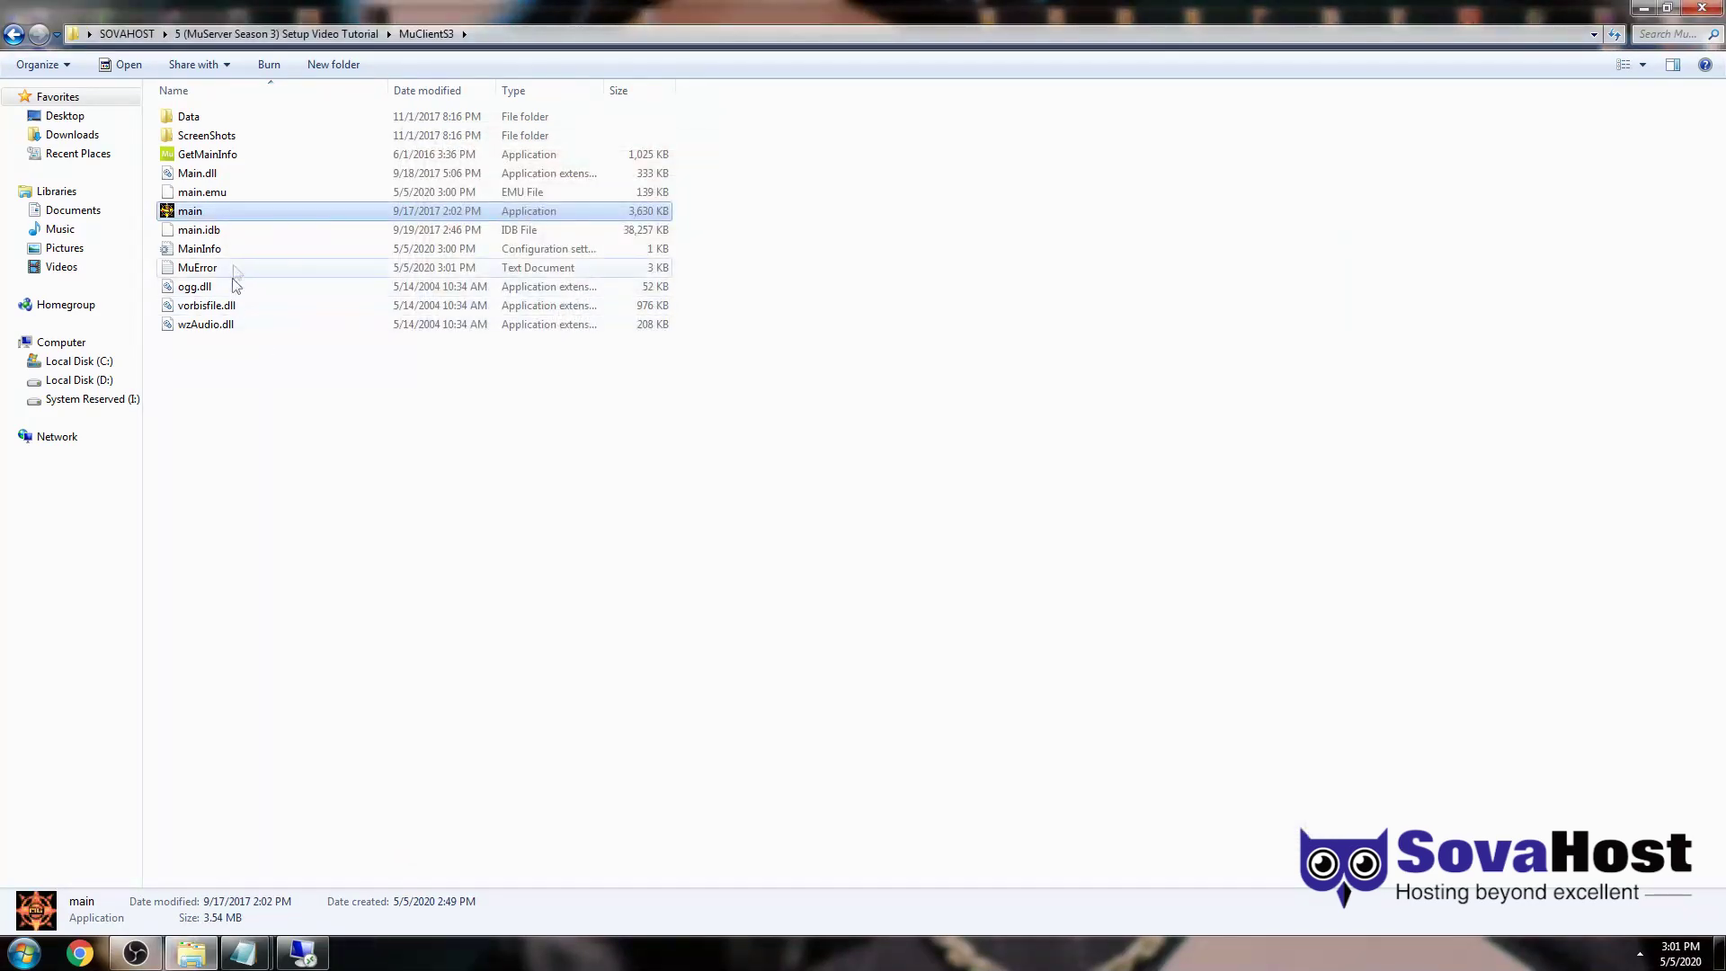
click(235, 266)
double_click(238, 253)
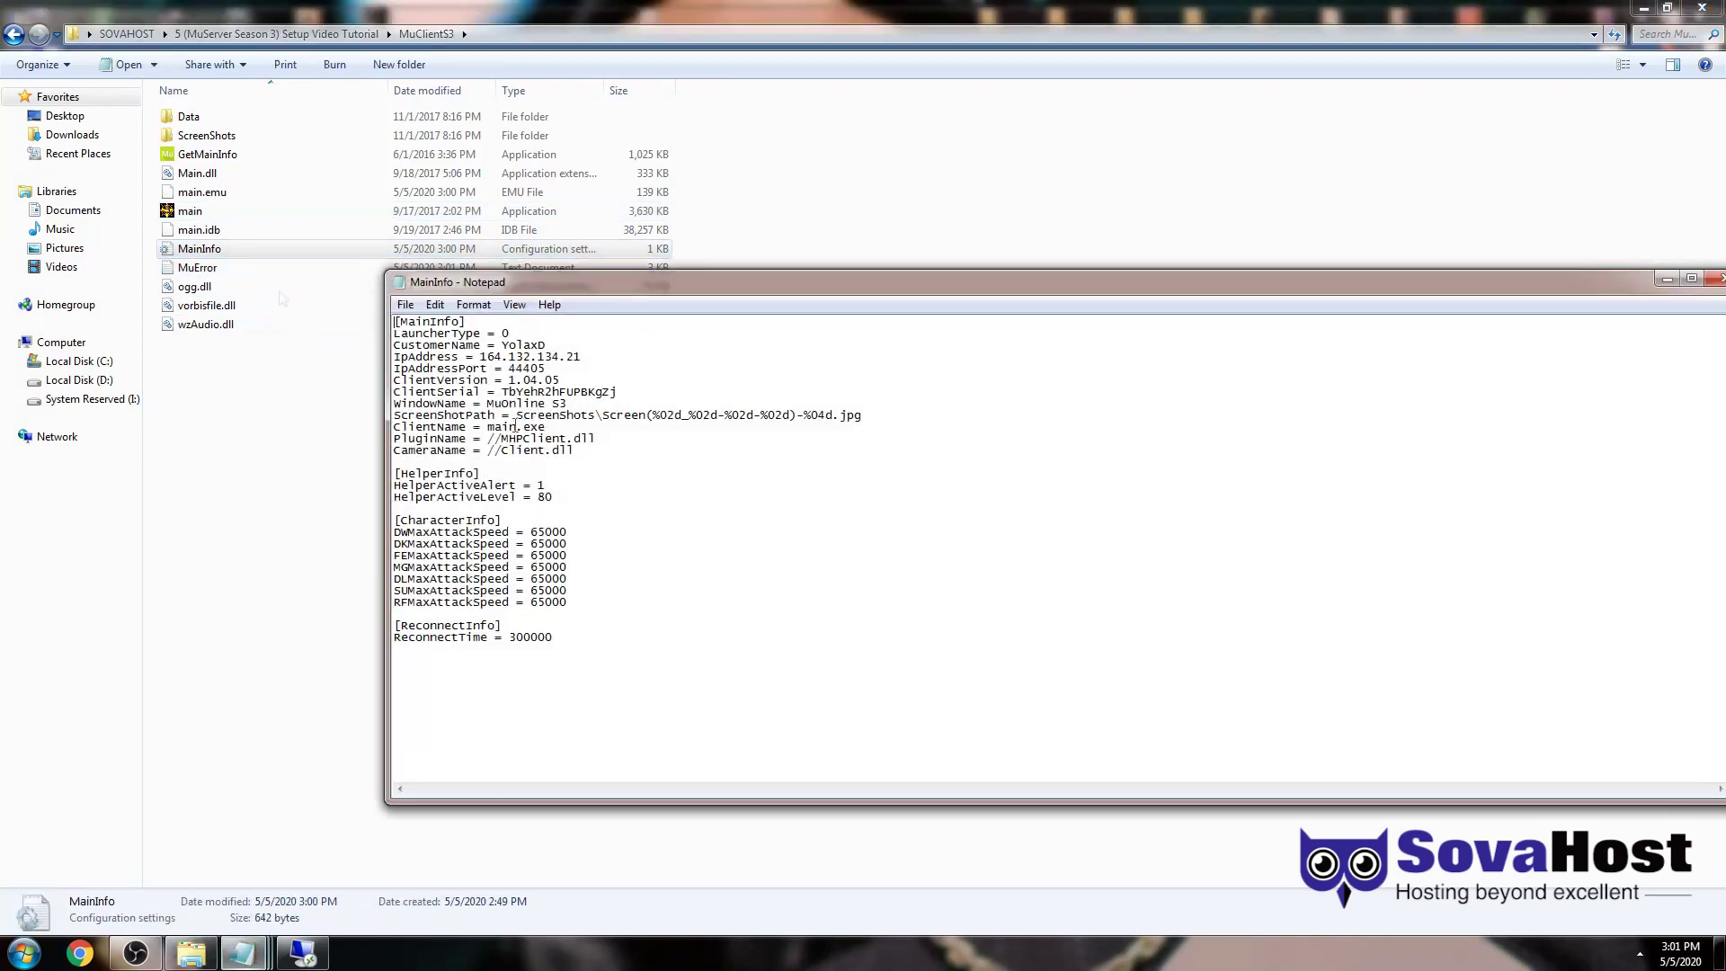
drag(593, 450, 377, 440)
right_click(550, 286)
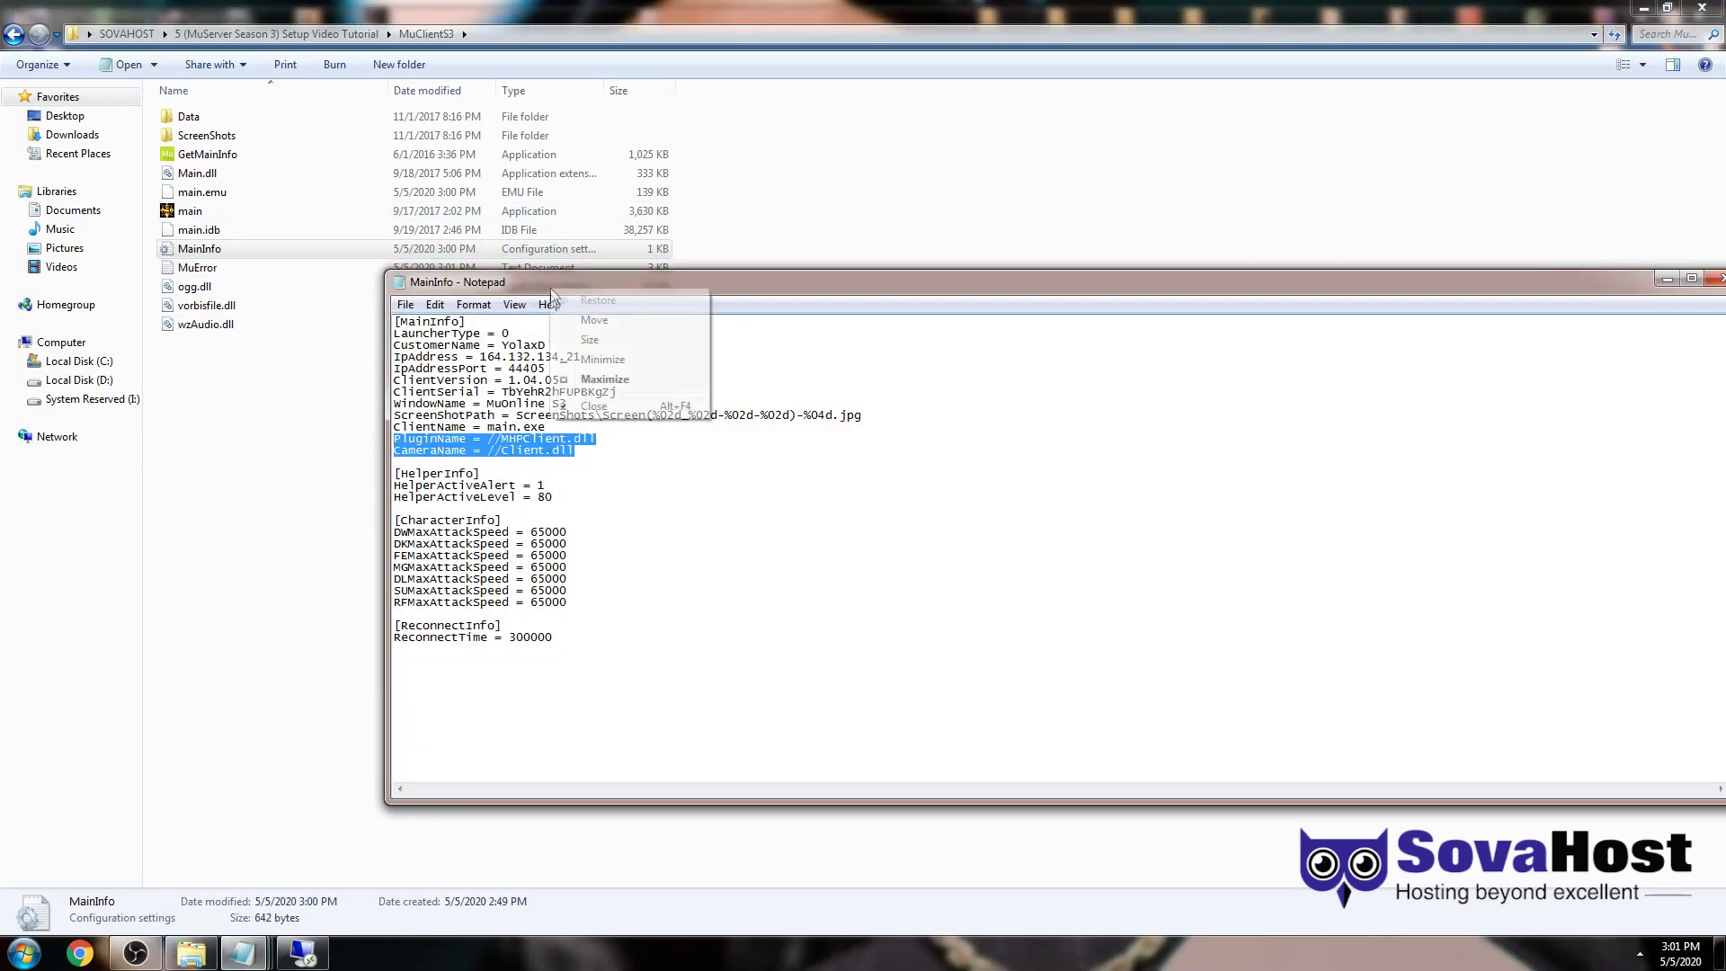
click(593, 404)
Step: Switch to the remote desktop and launch the MuMaker application from the MuMaker folder in MuServerS3
click(302, 951)
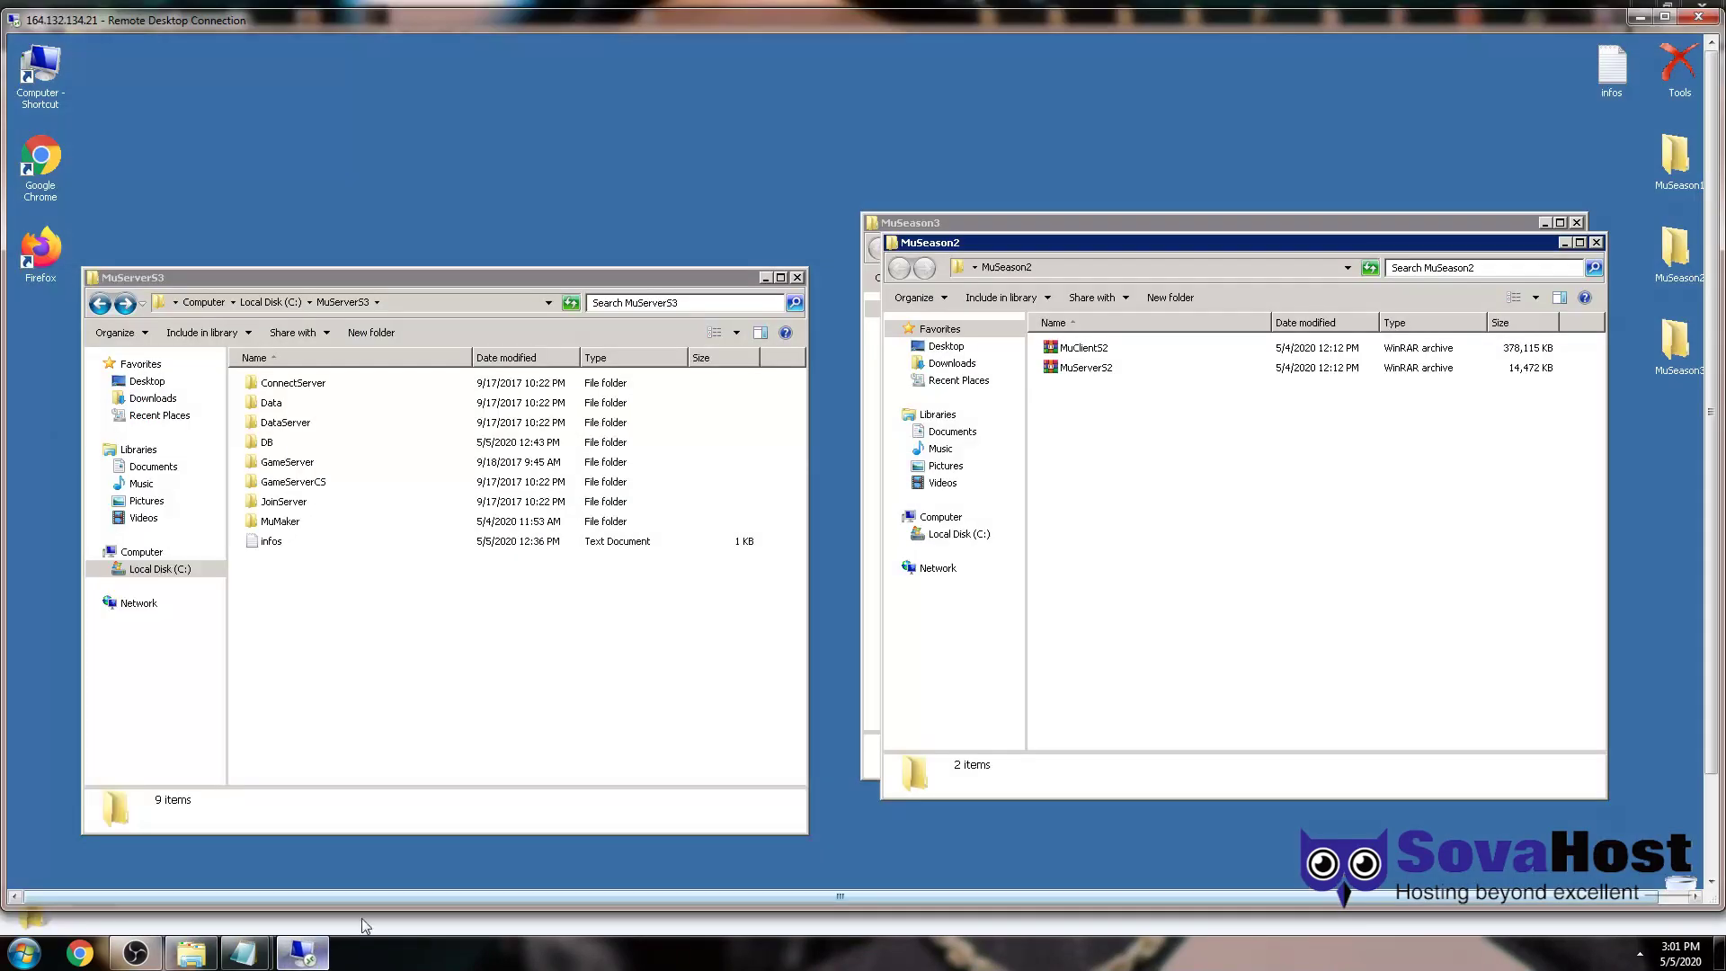
click(644, 593)
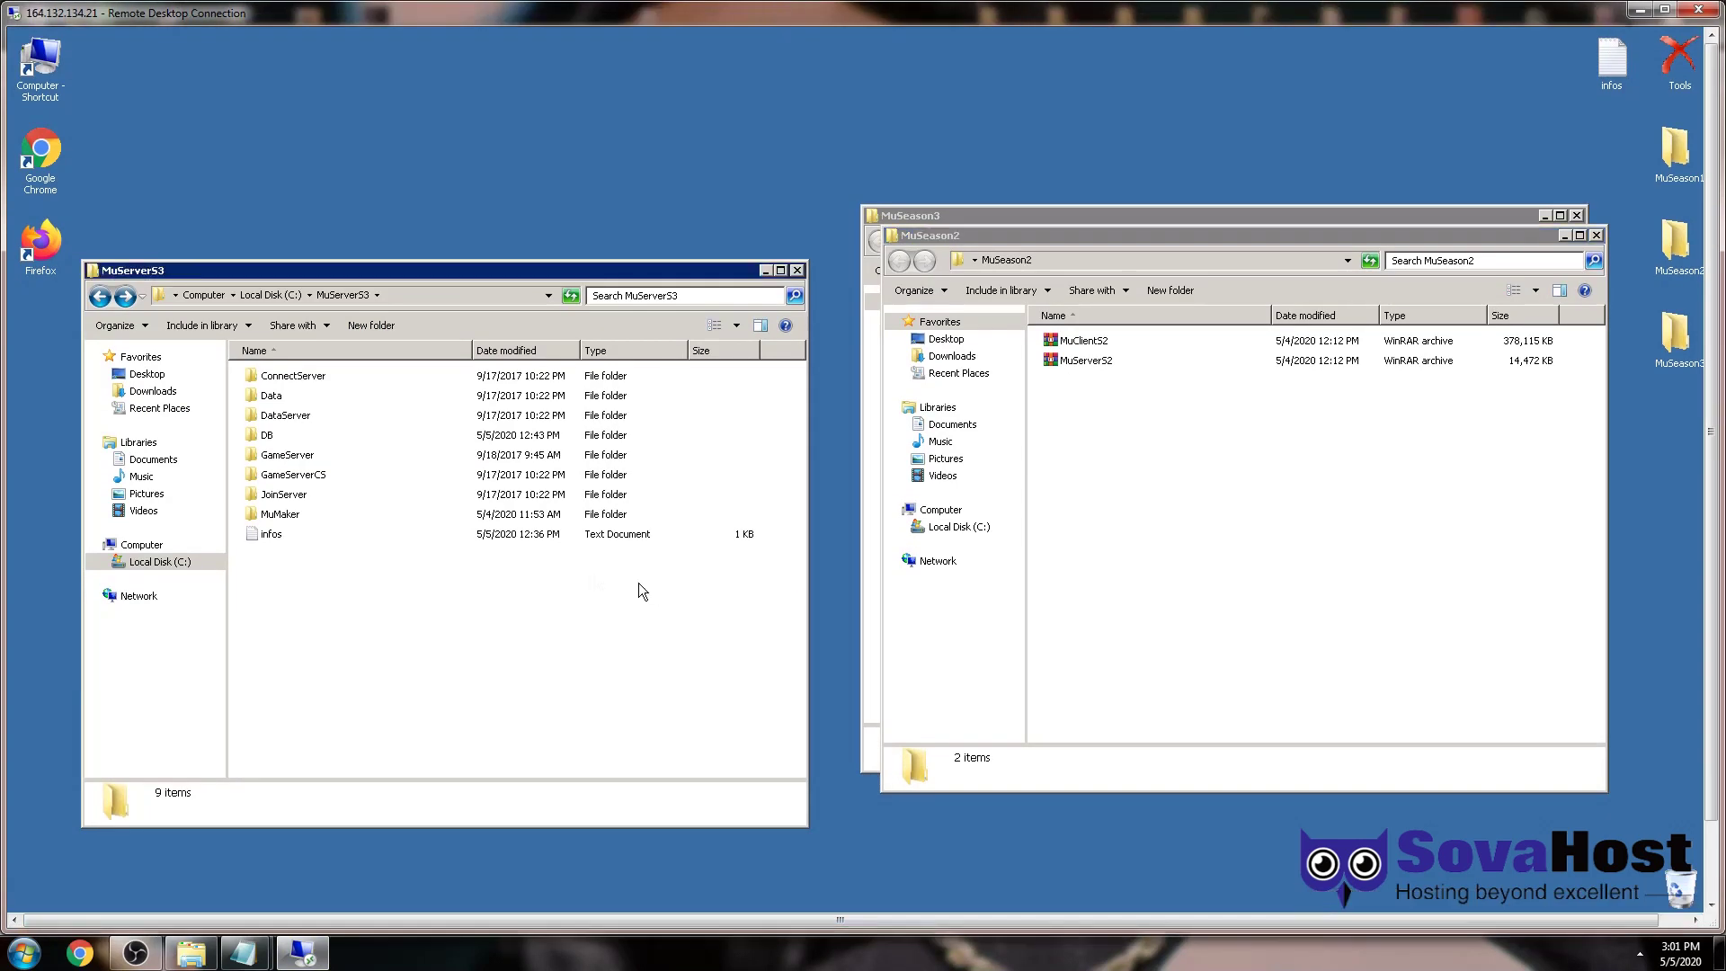
double_click(344, 520)
double_click(299, 477)
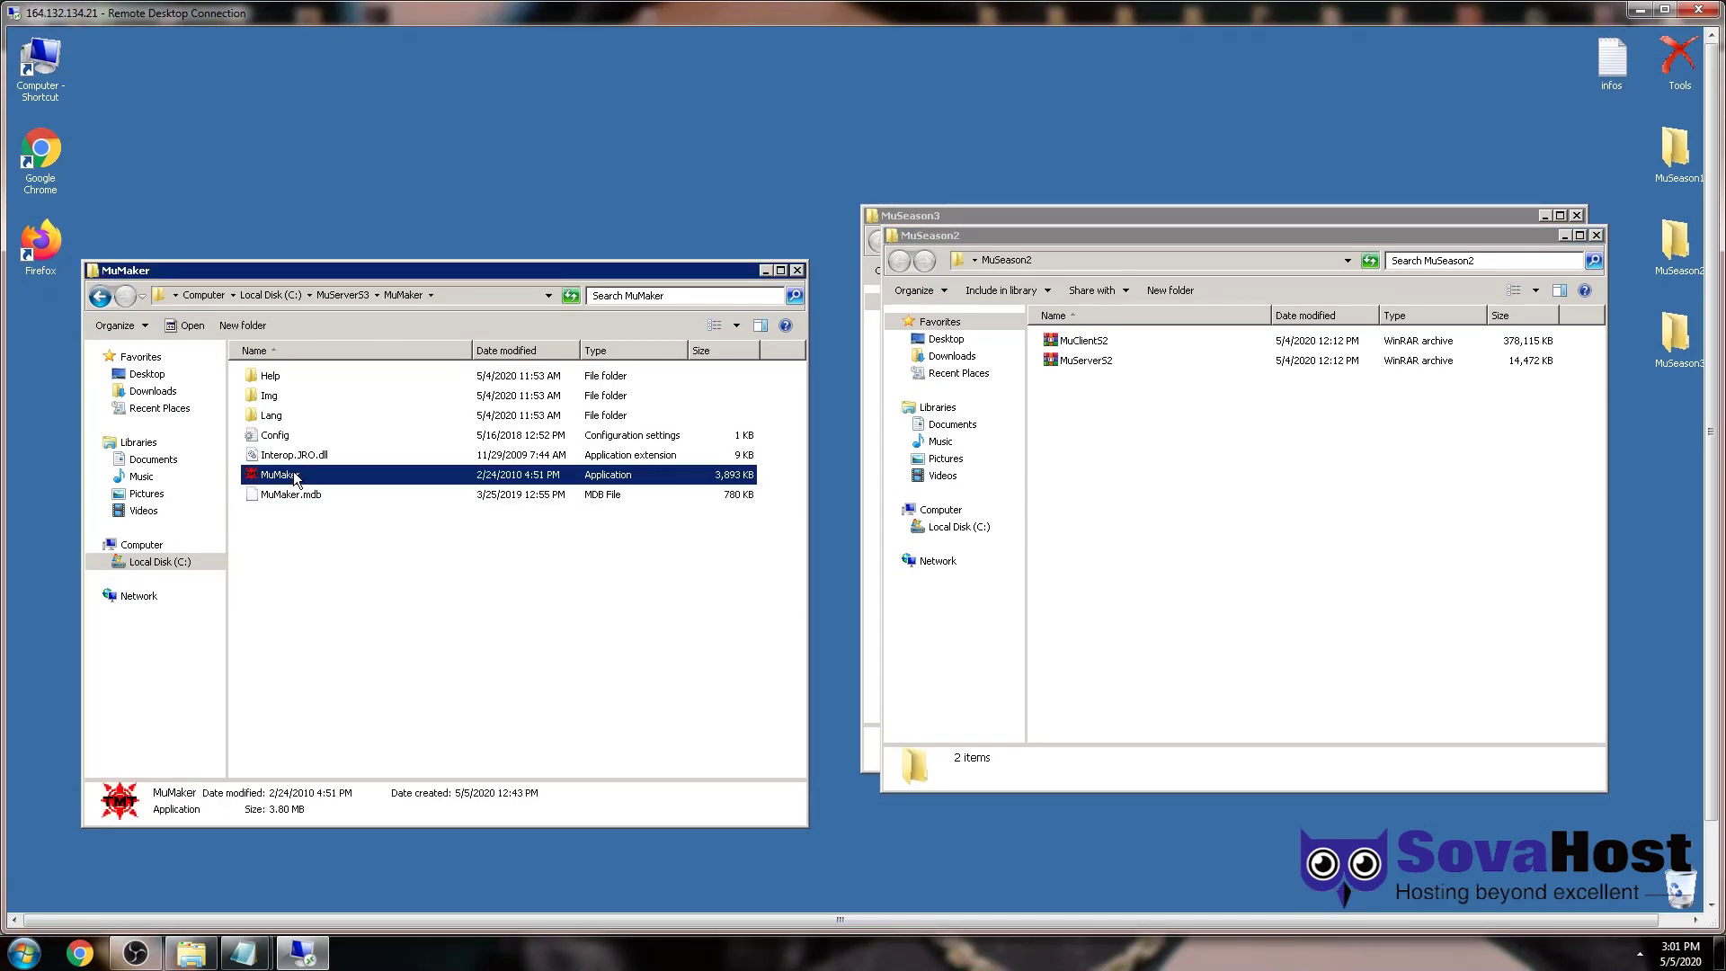
Step: Open the infos file on the remote desktop, look up the SQL service name and SQL password, and close it
double_click(1610, 63)
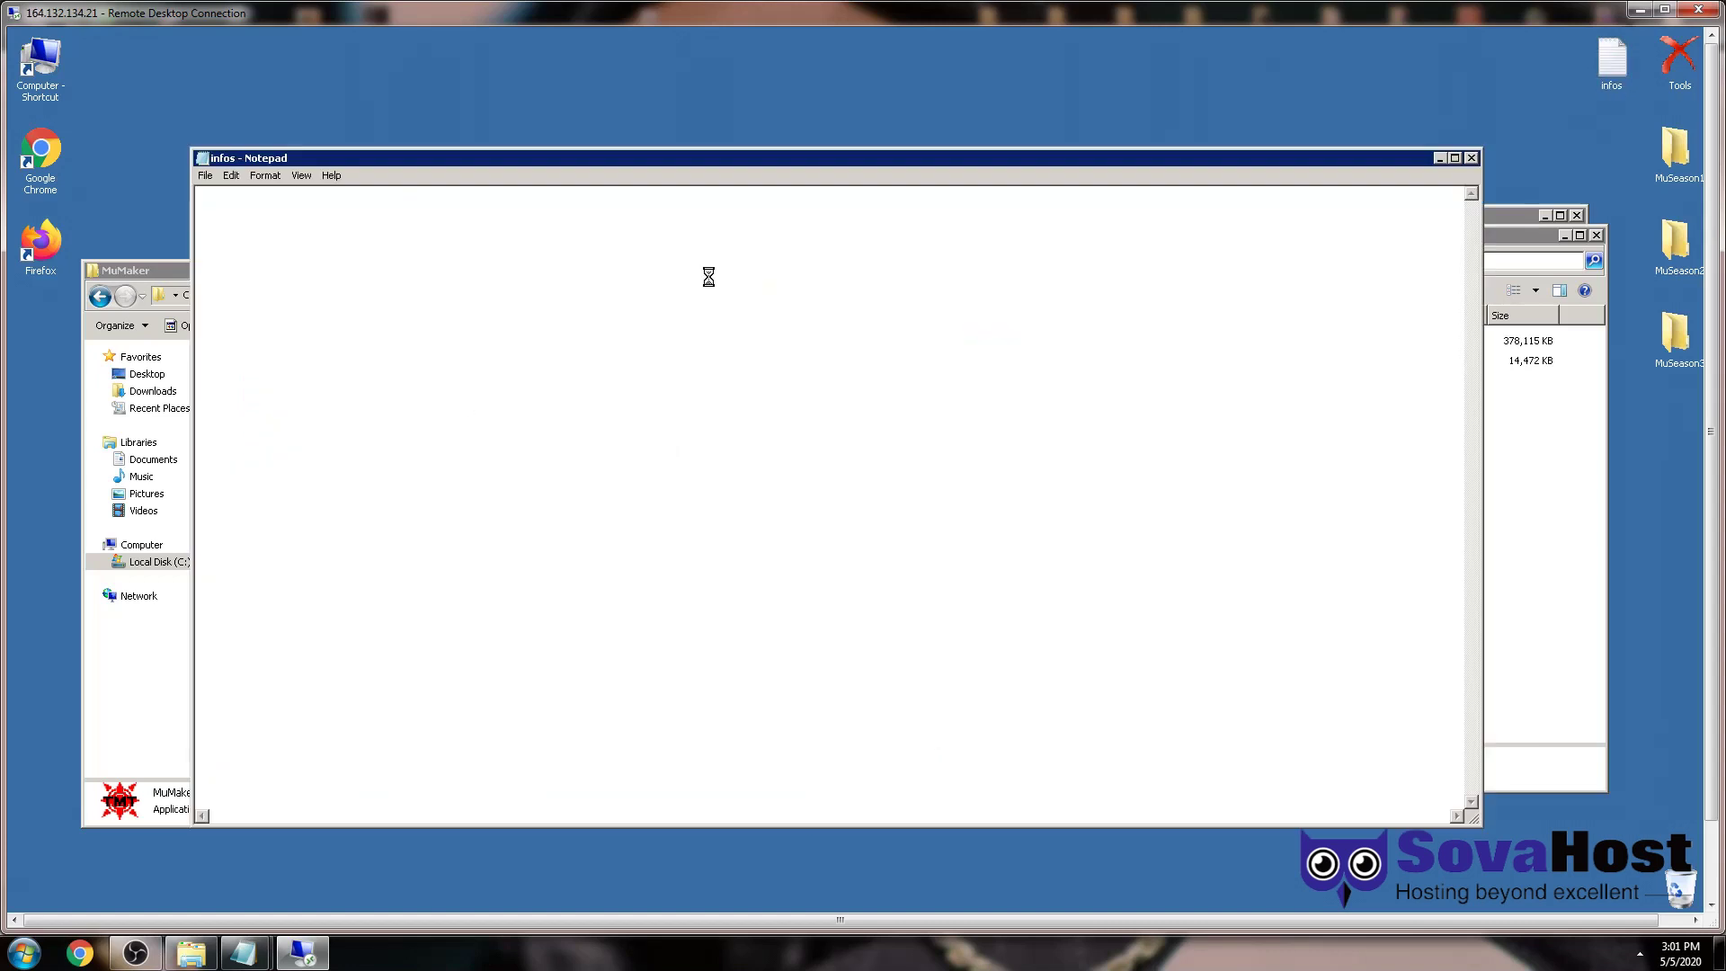
drag(325, 216, 514, 216)
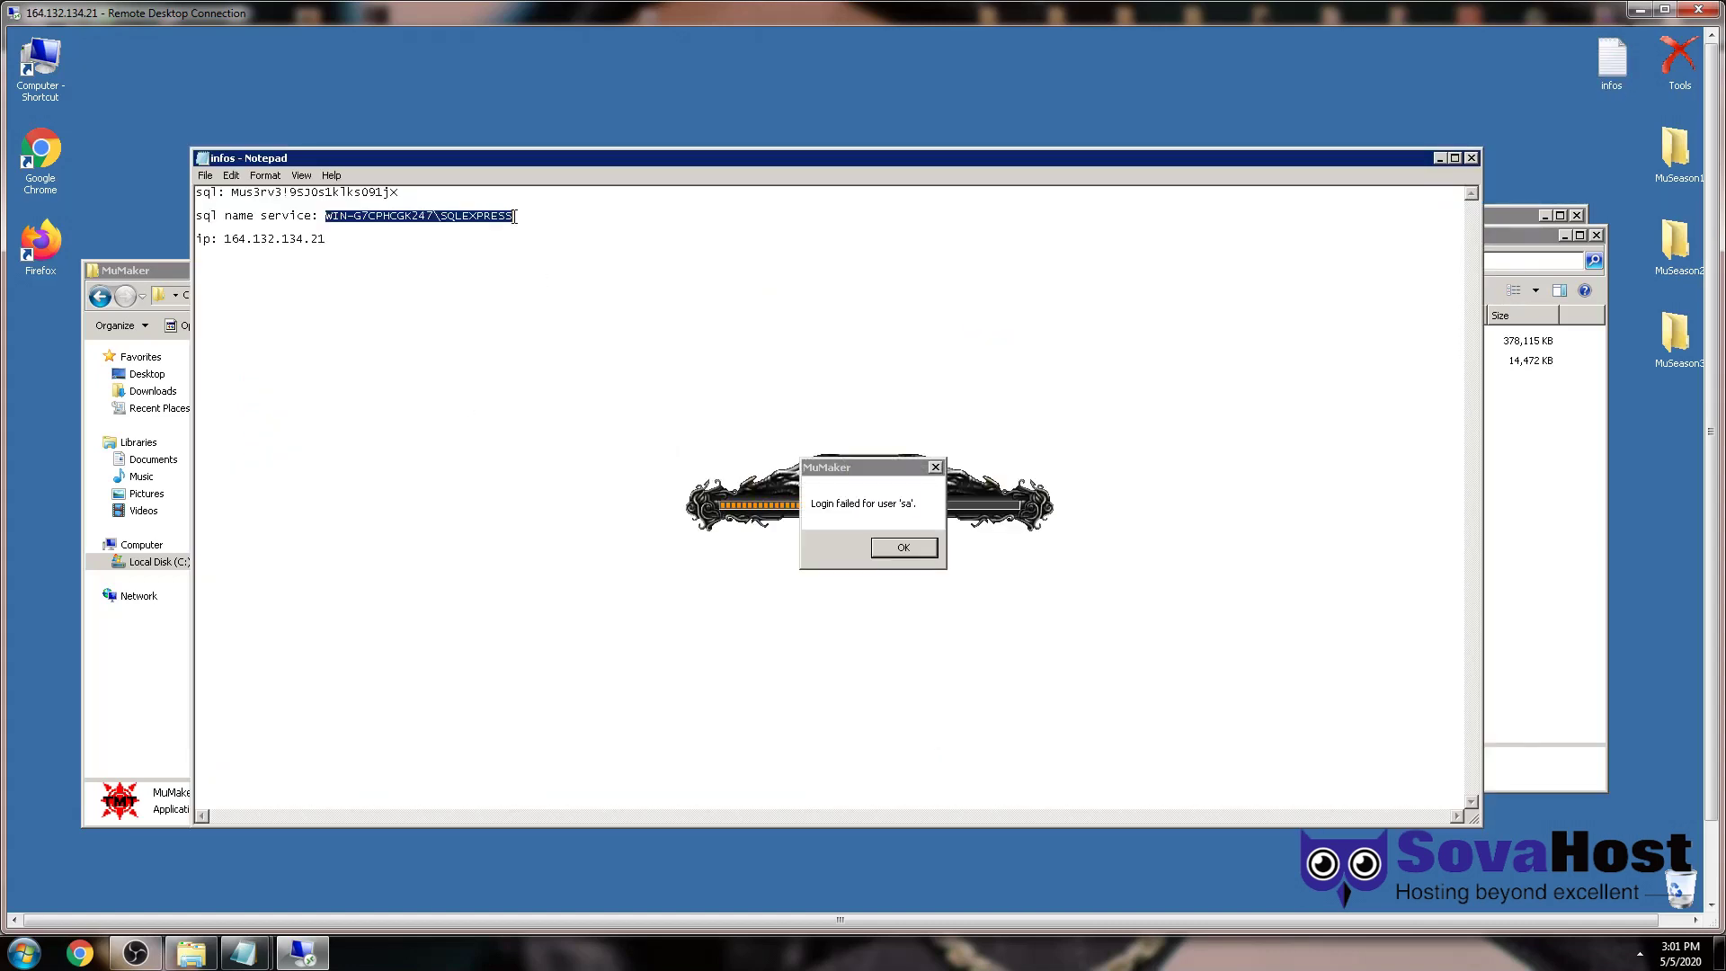
drag(413, 196, 257, 194)
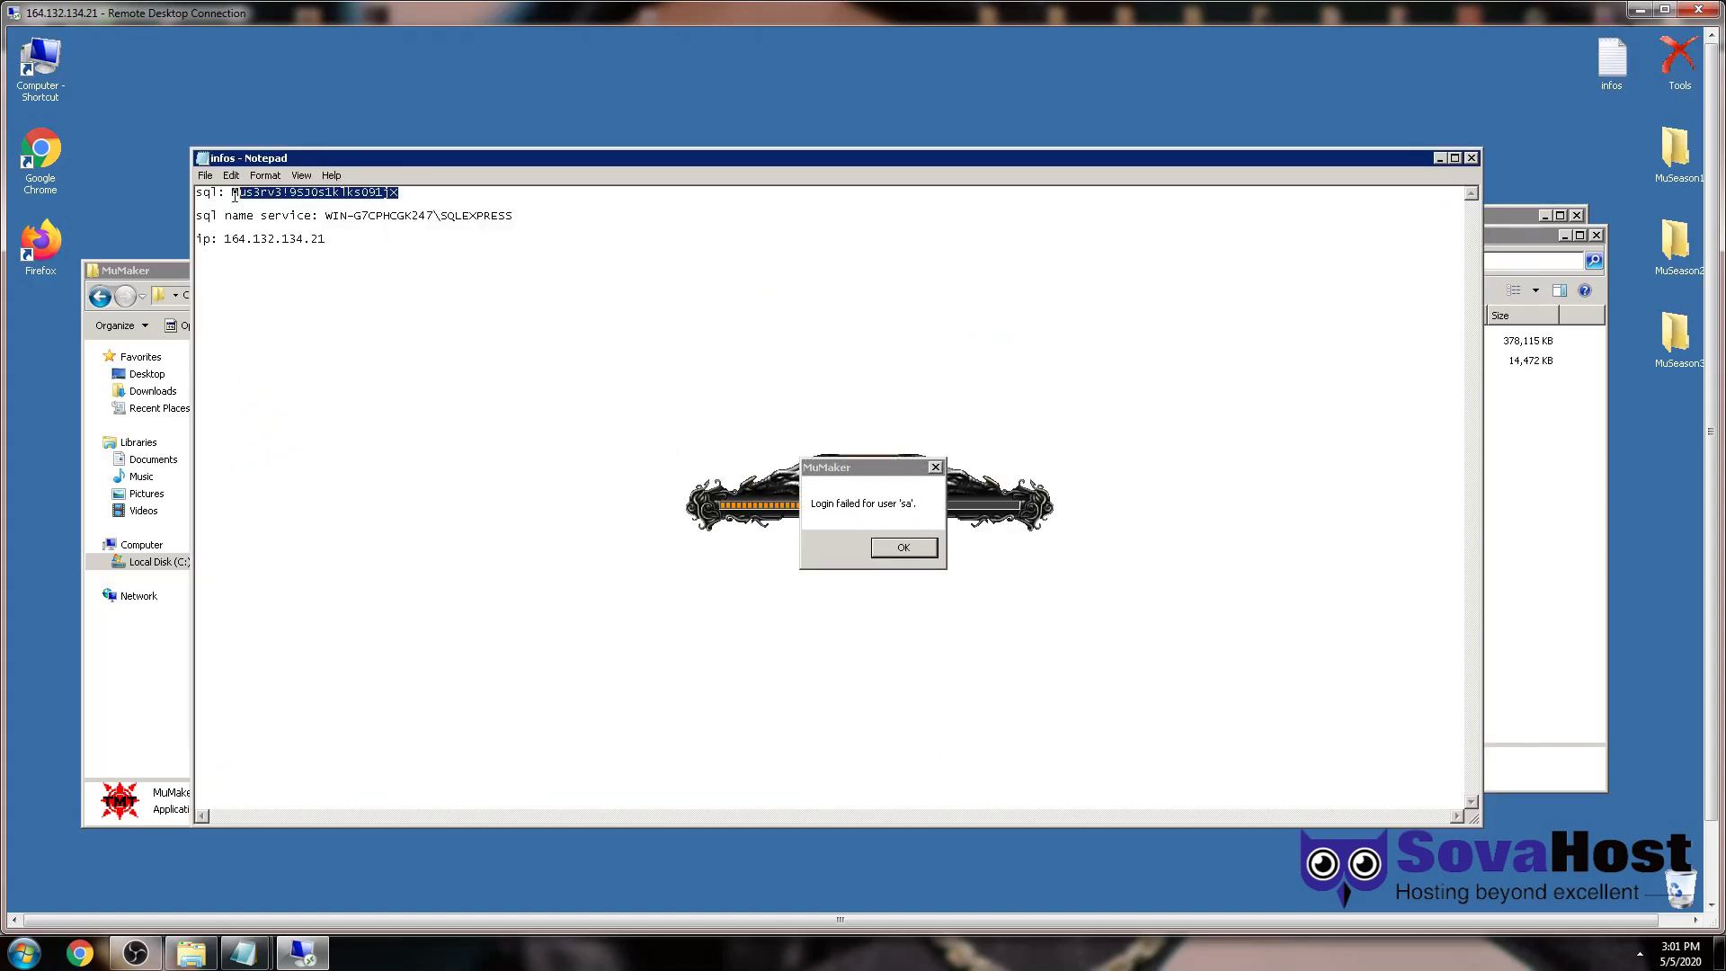
click(1470, 158)
Step: Dismiss the login error, enter the SQL password for user sa in the MuMaker configuration, and save it
click(903, 547)
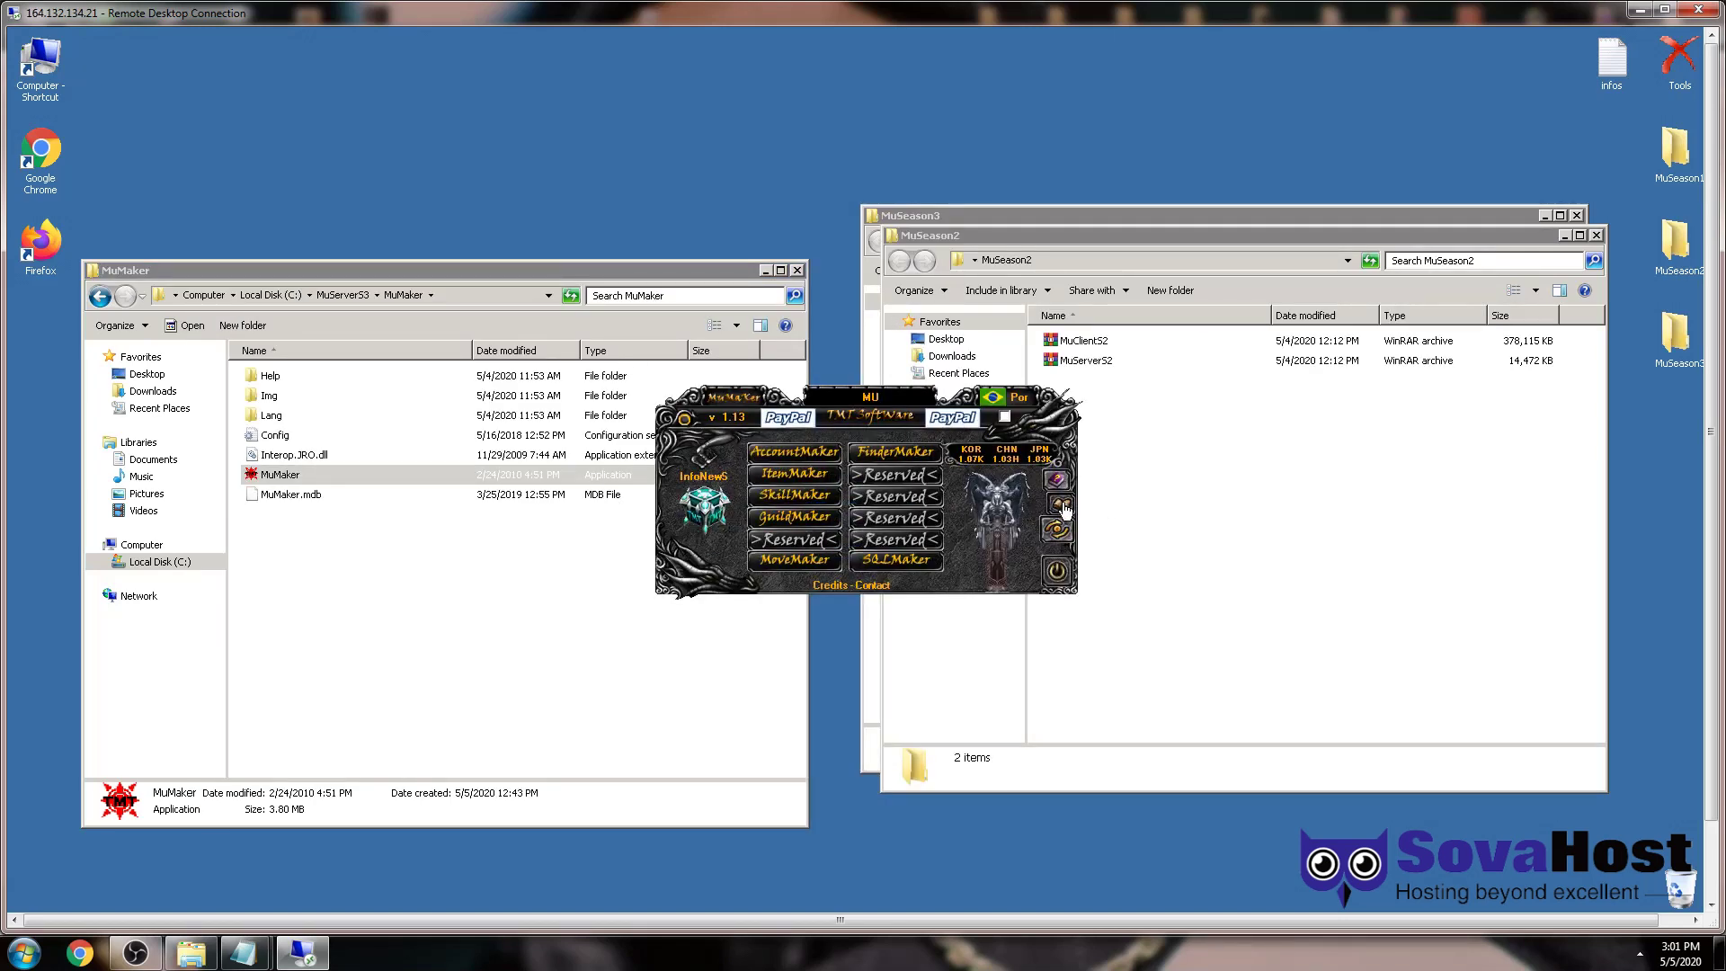
click(1065, 509)
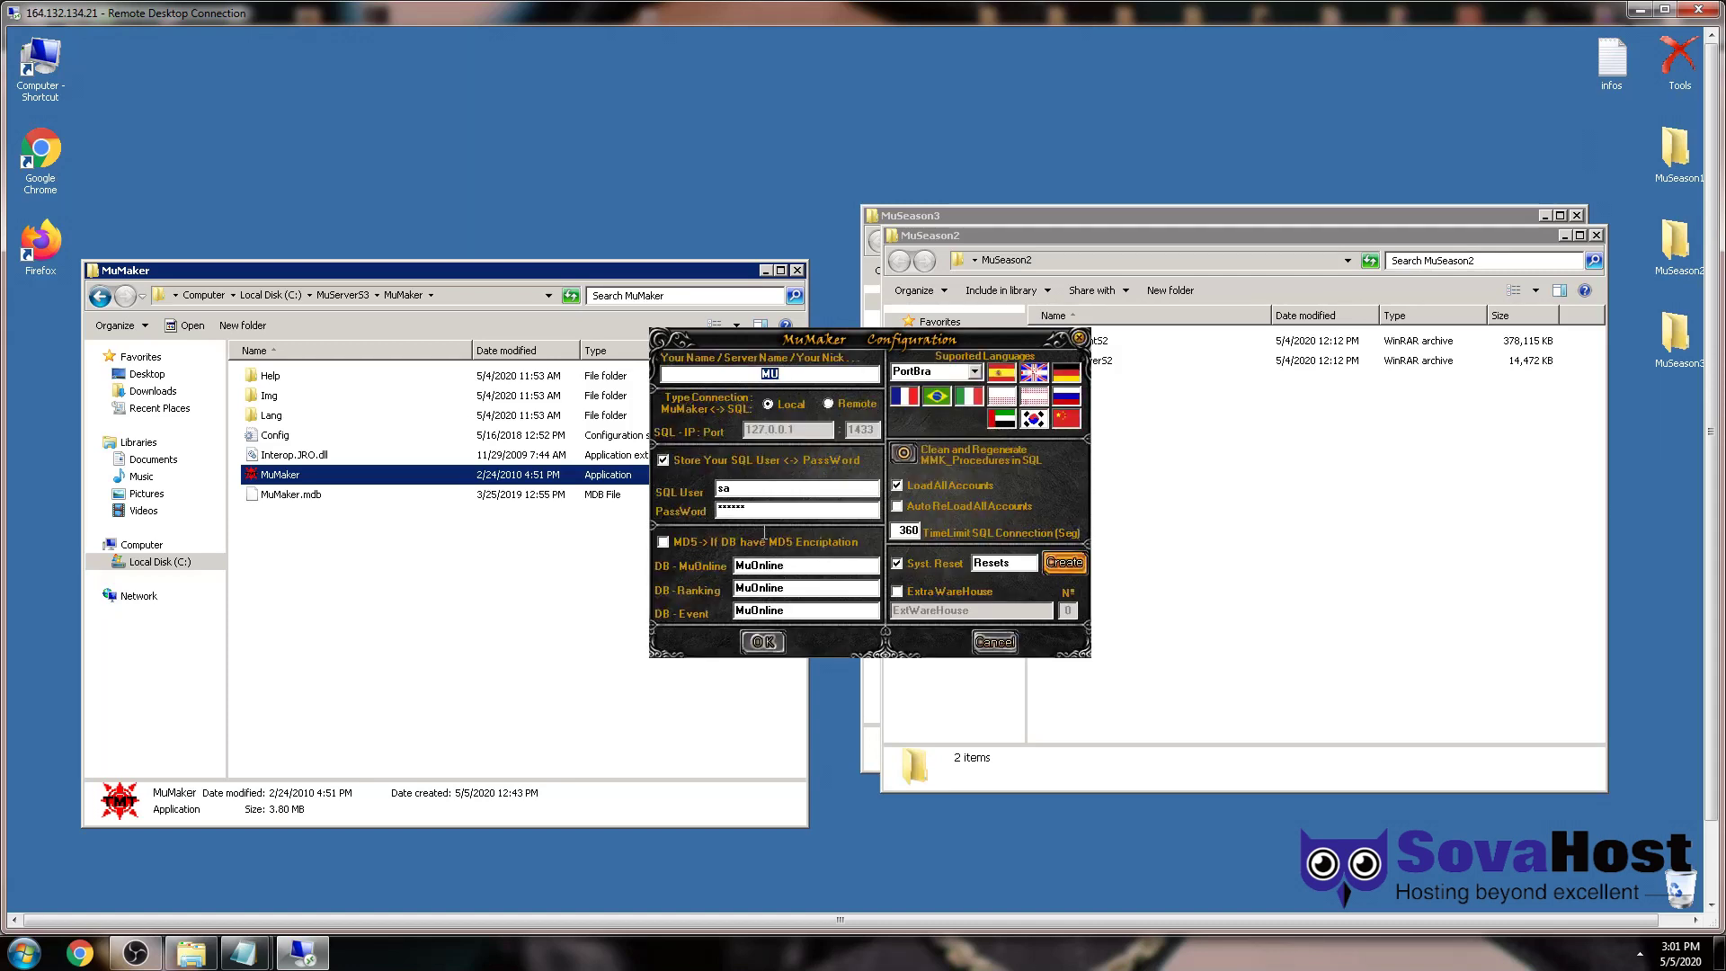
click(763, 641)
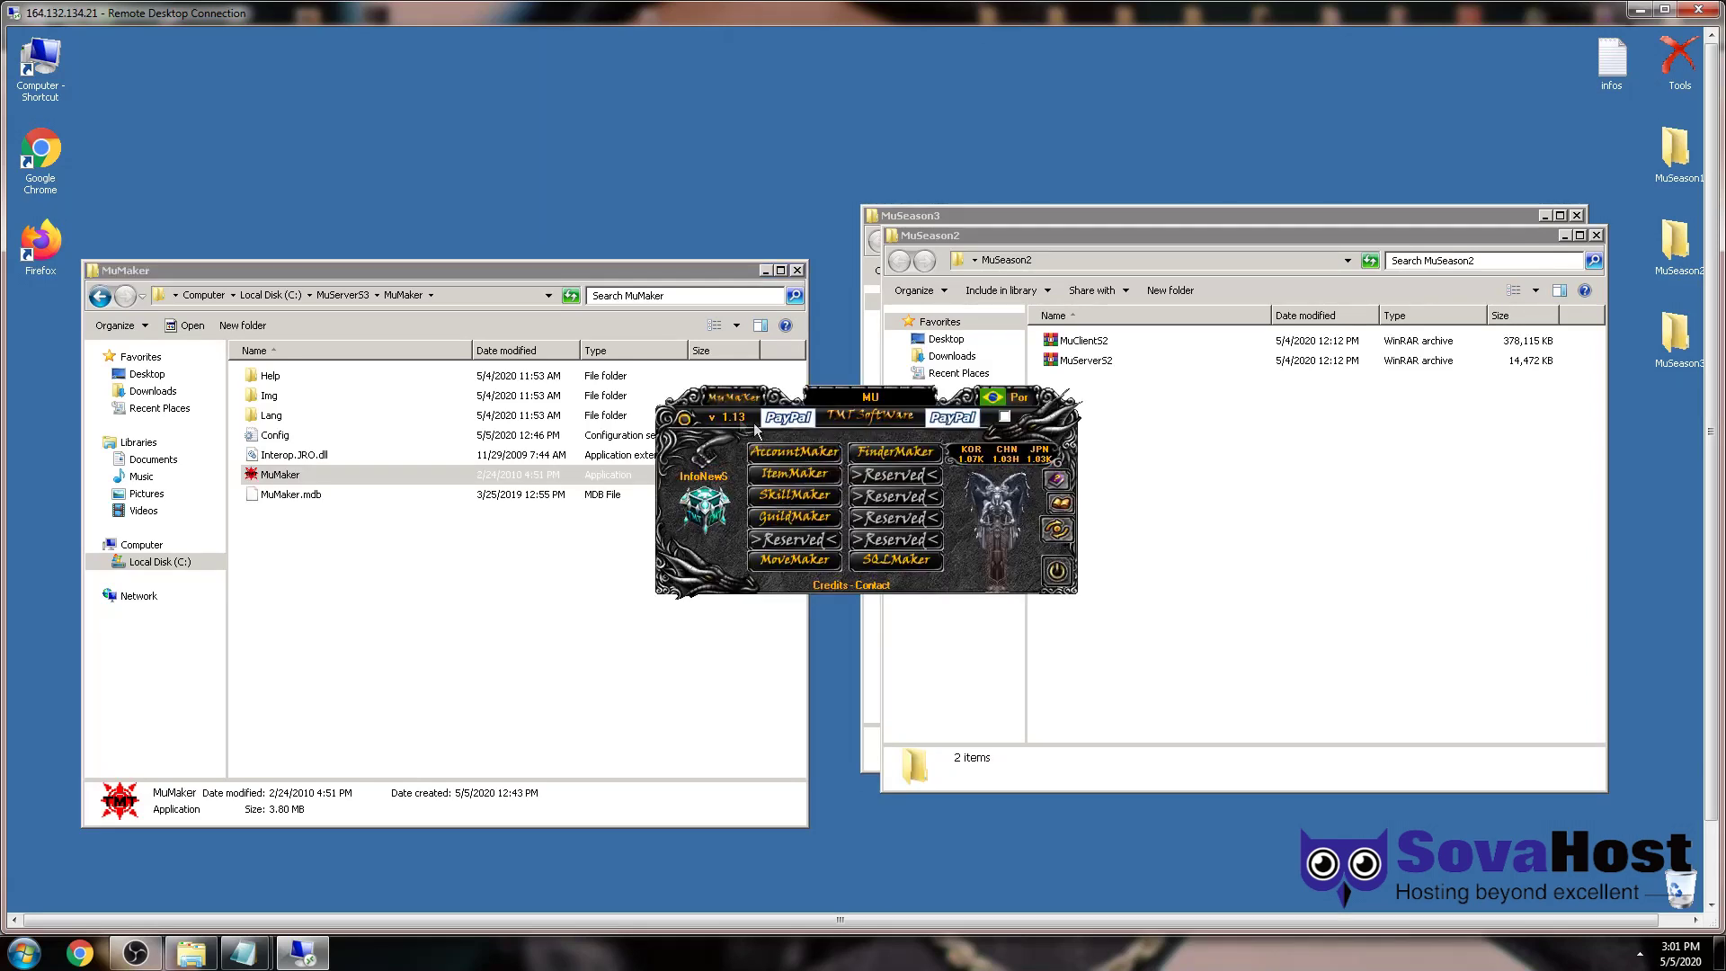
Step: Create a game account in AccountMaker with an account ID, password and e-mail, and close MuMaker
click(797, 458)
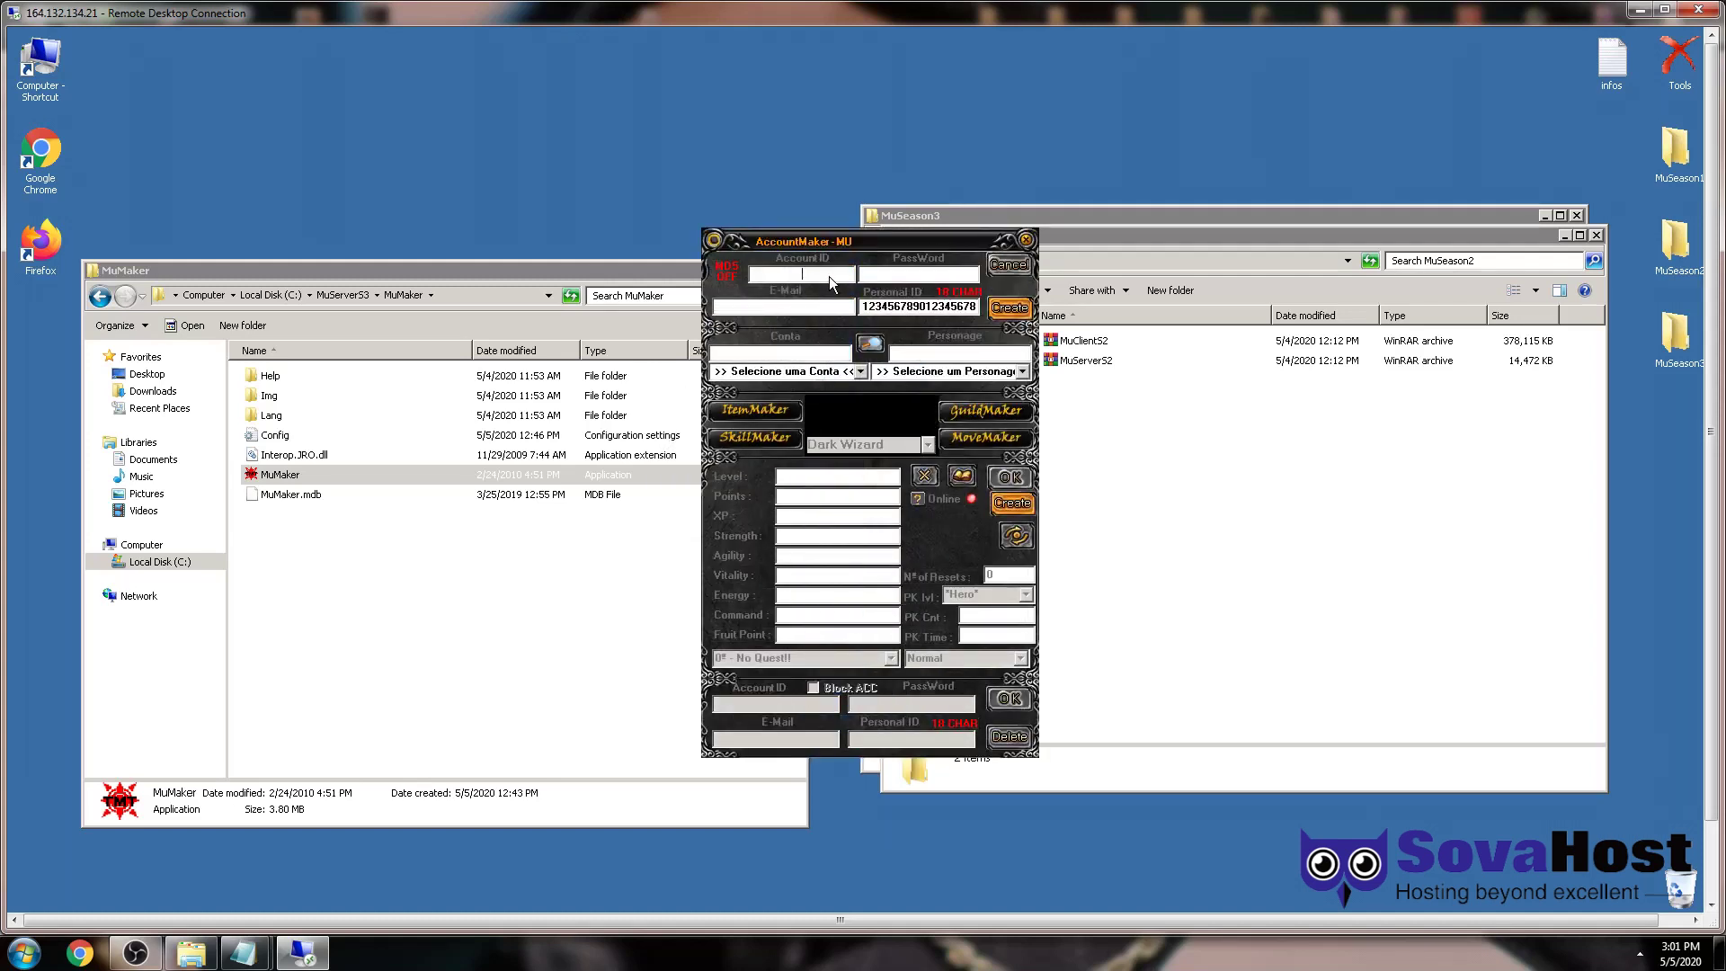
click(1010, 308)
click(902, 546)
click(1010, 308)
key(Return)
click(1026, 239)
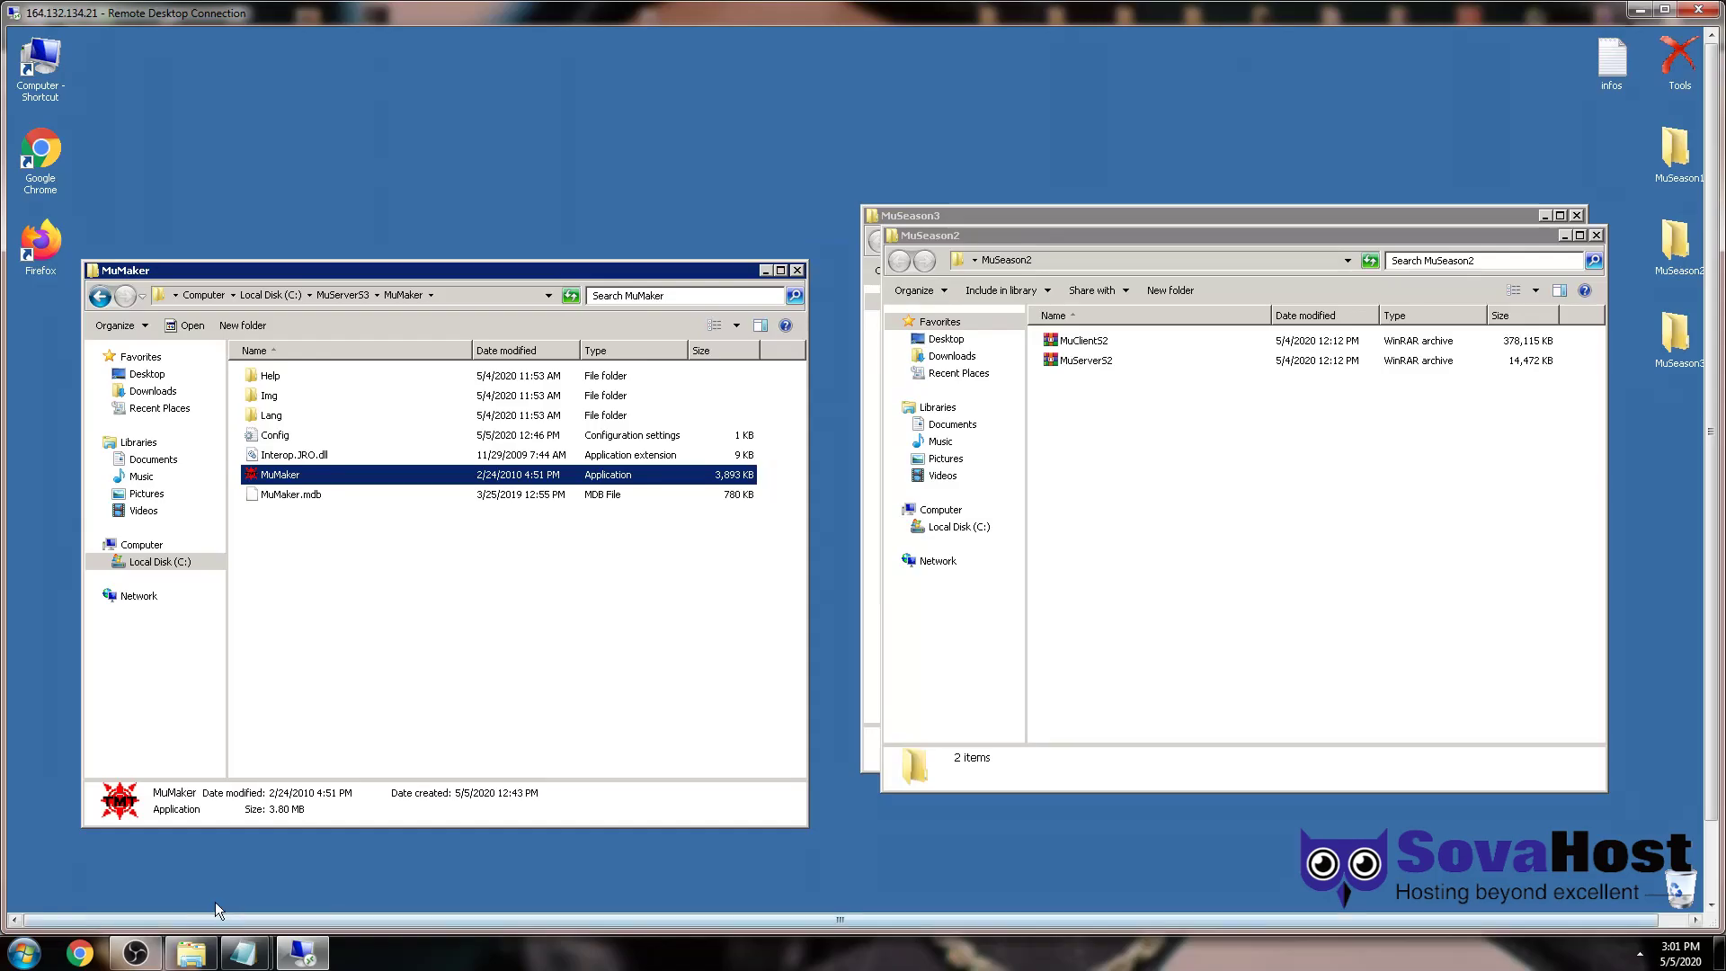
Step: Relaunch the main game client, choose the WebZen (Non-PvP) server, and log in with the account name and password
click(191, 953)
double_click(288, 214)
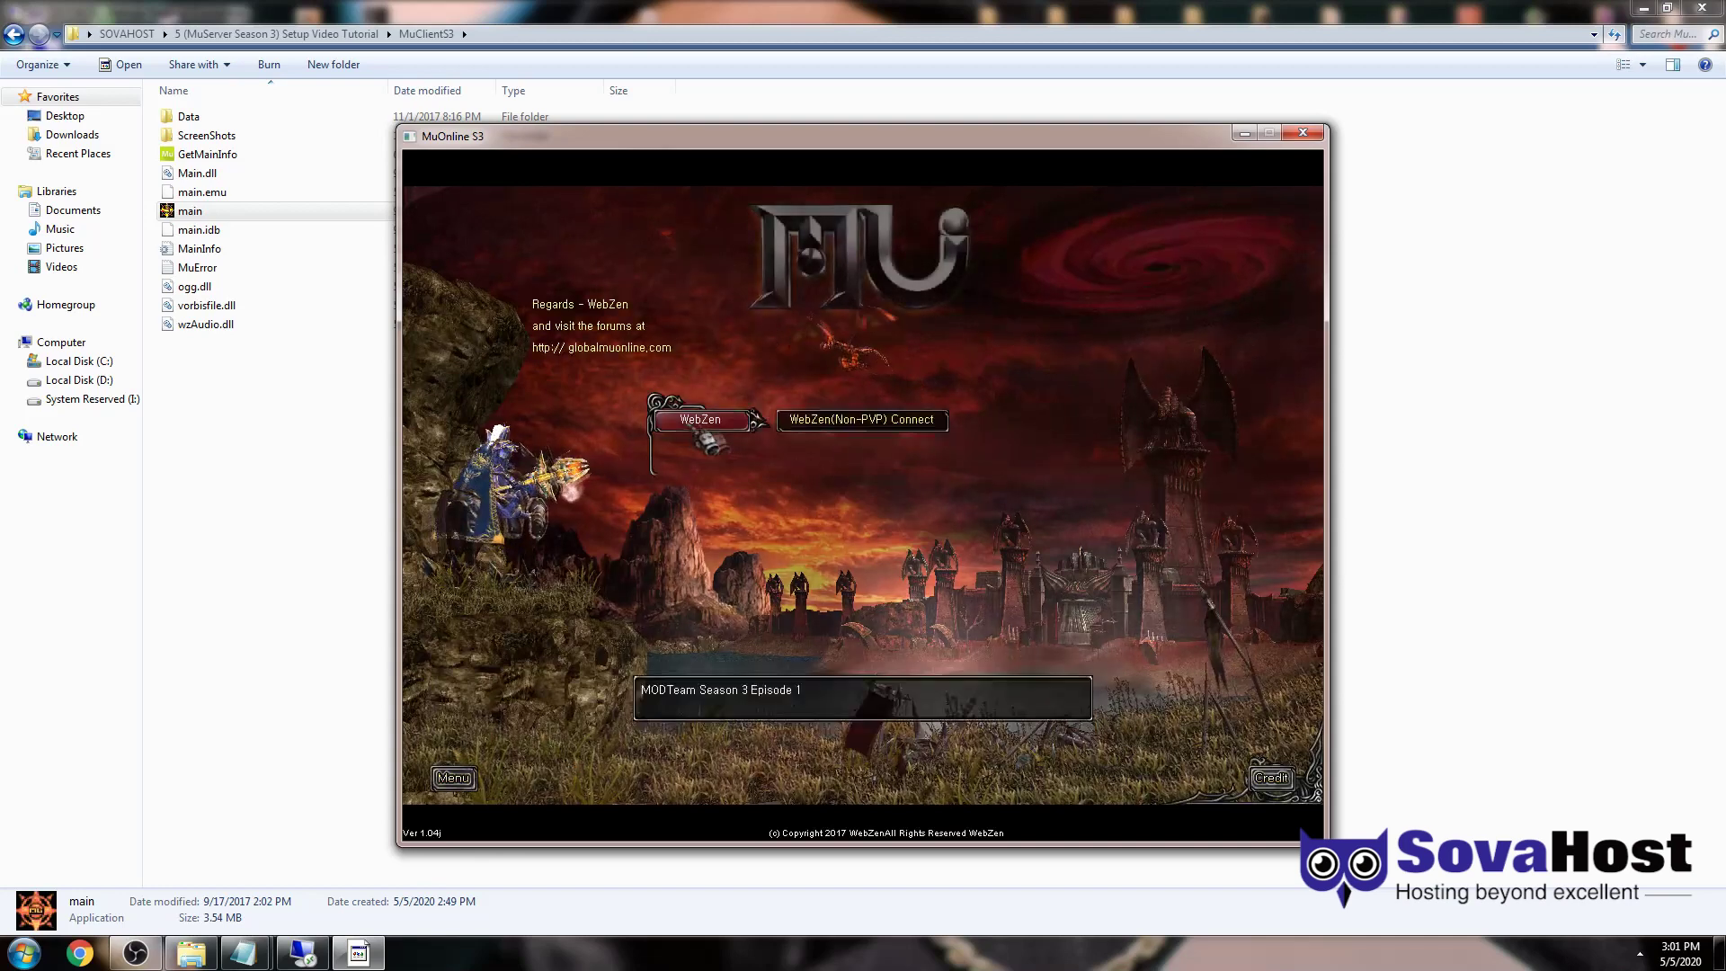
click(809, 404)
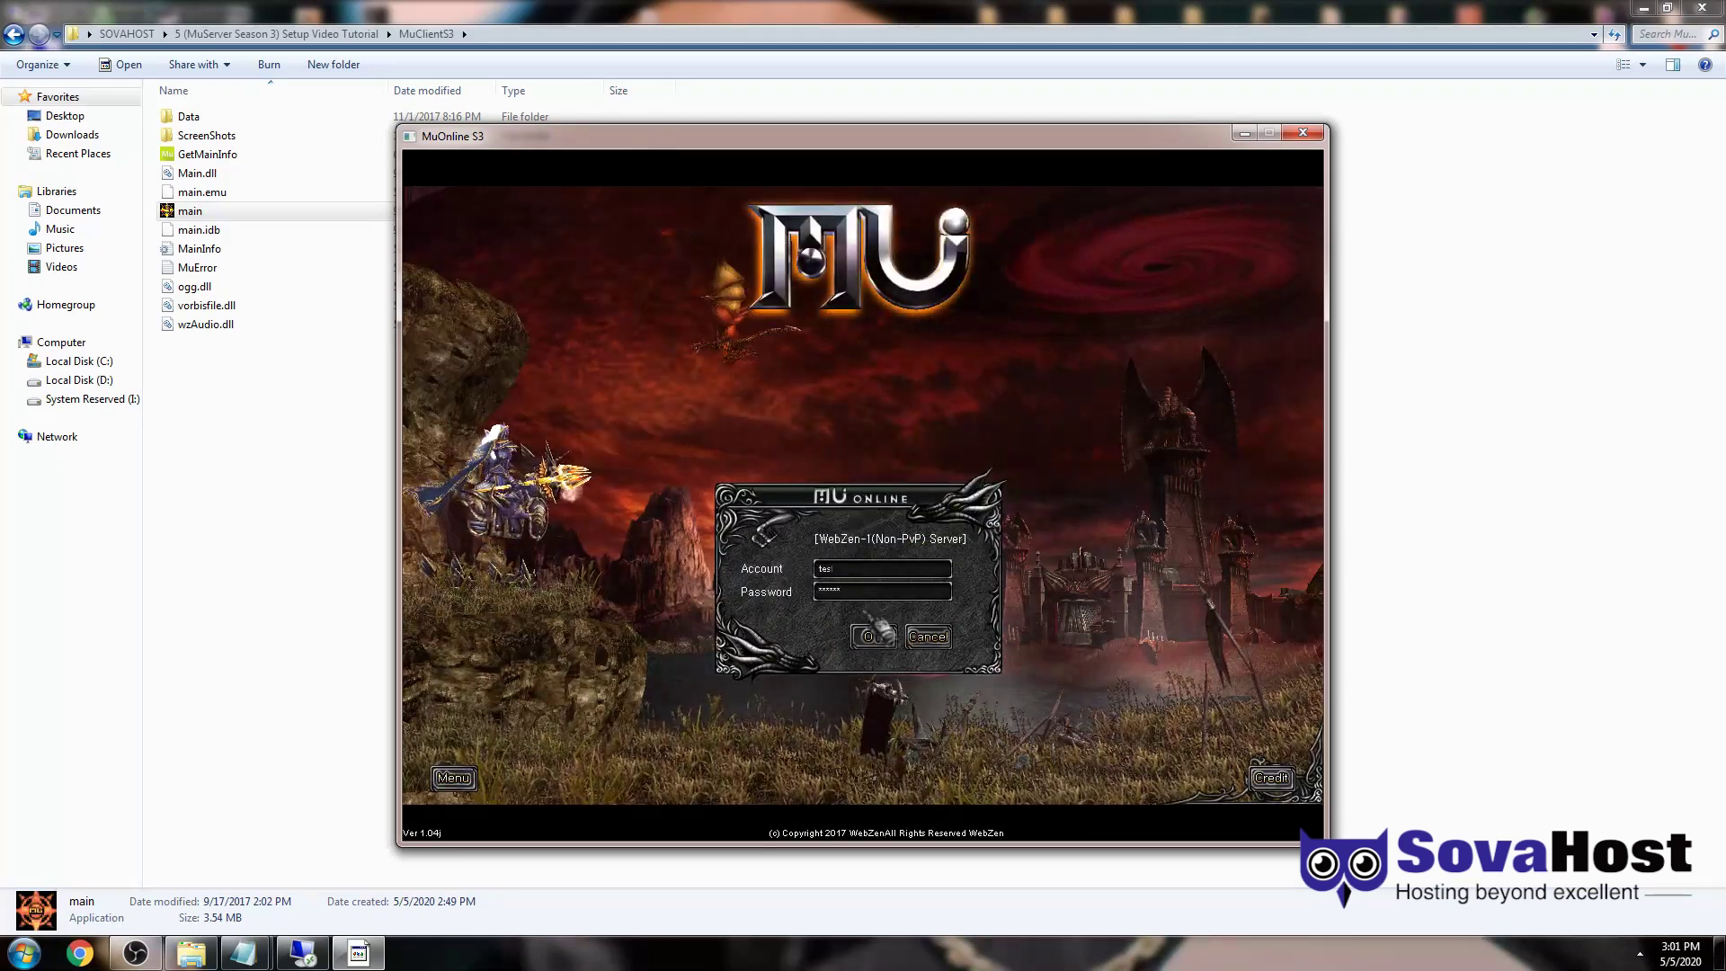
click(880, 632)
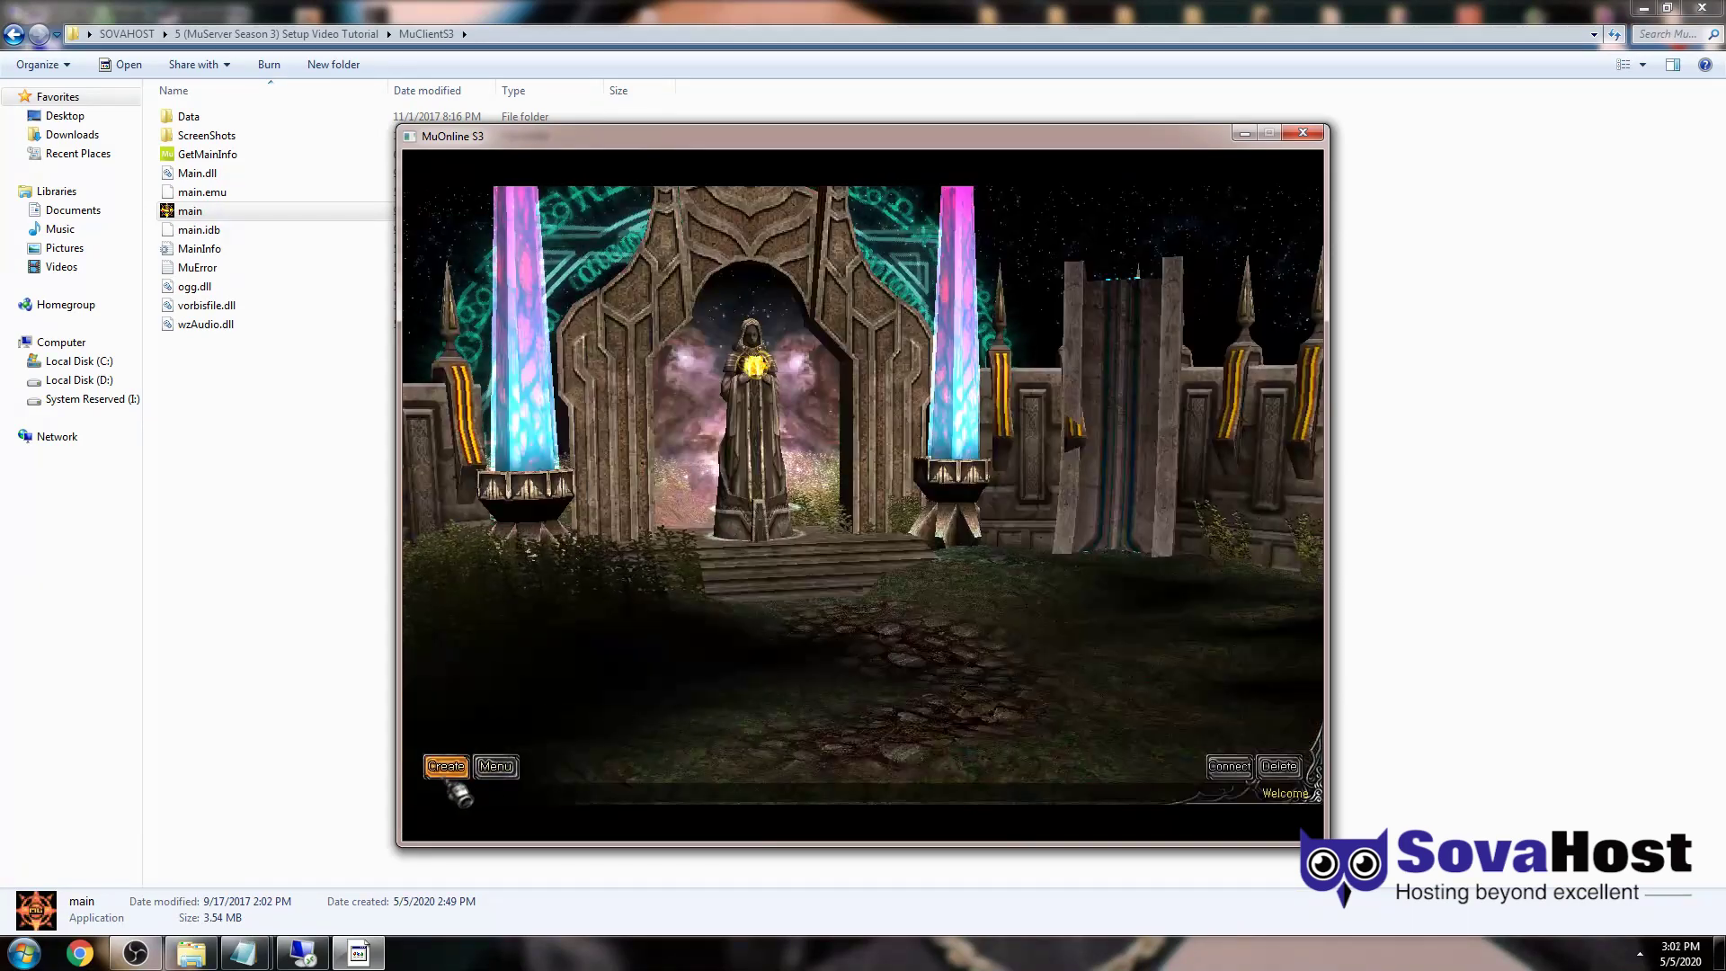
Step: Create a Dark Knight character named muadmins
click(450, 769)
text(muadmins)
click(994, 619)
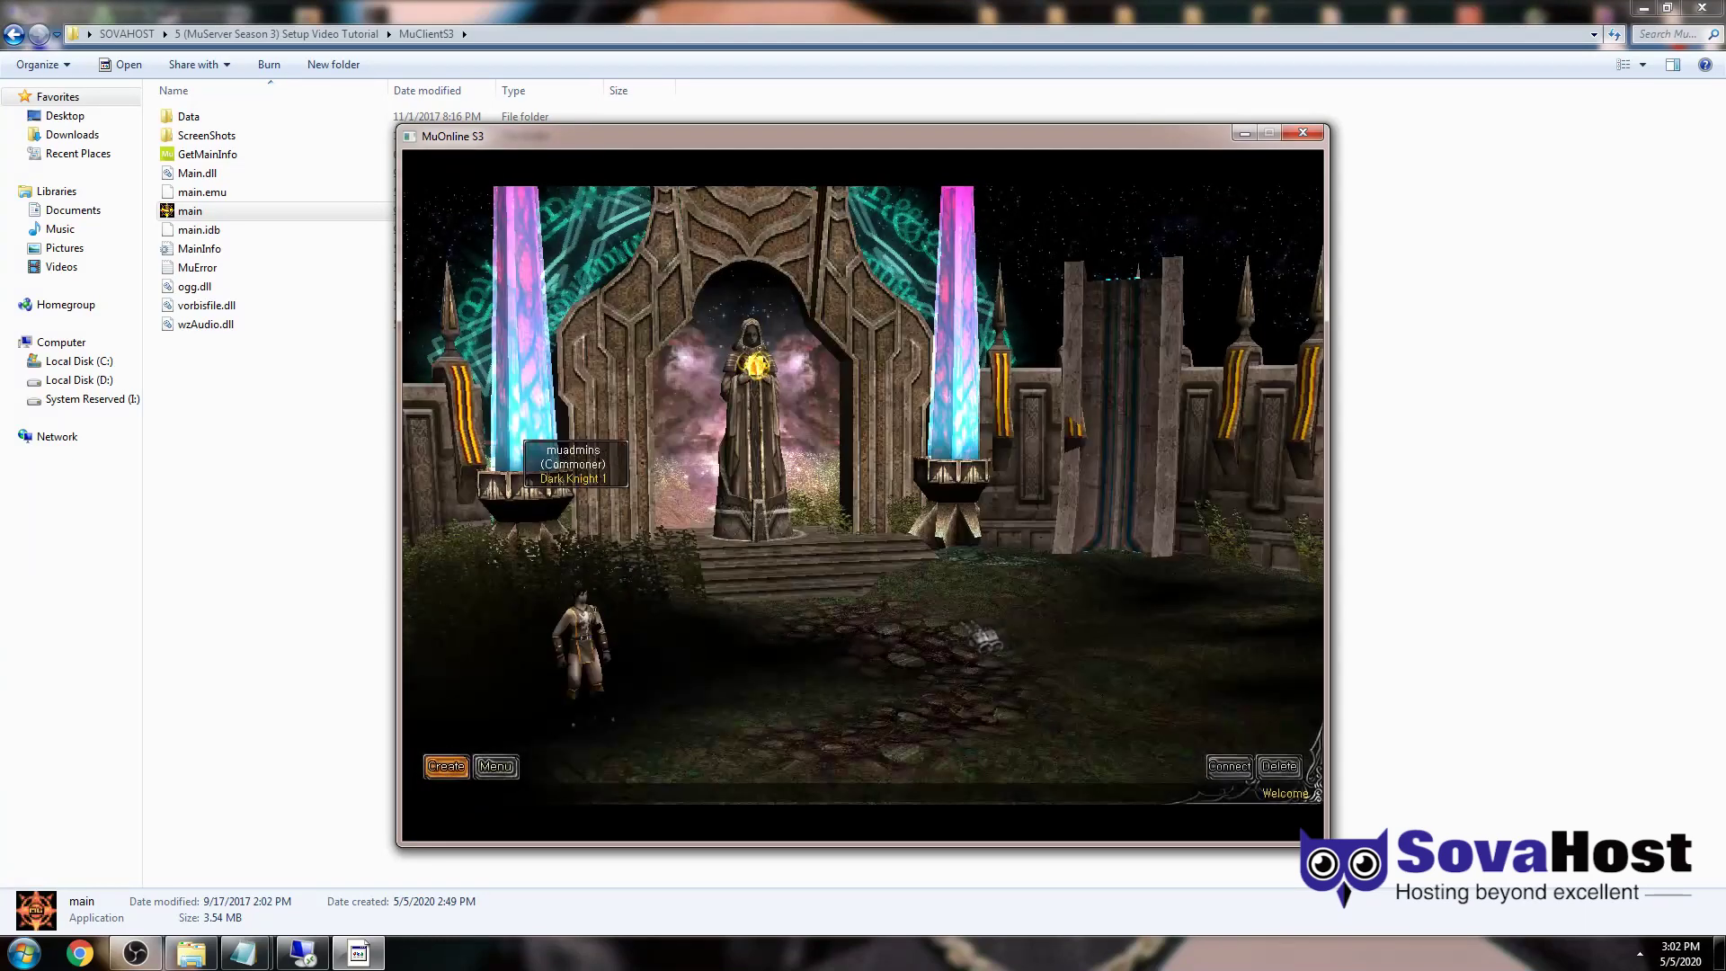
Step: Create a Dark Lord character named sovahost and enter the game with it
click(448, 767)
click(1015, 568)
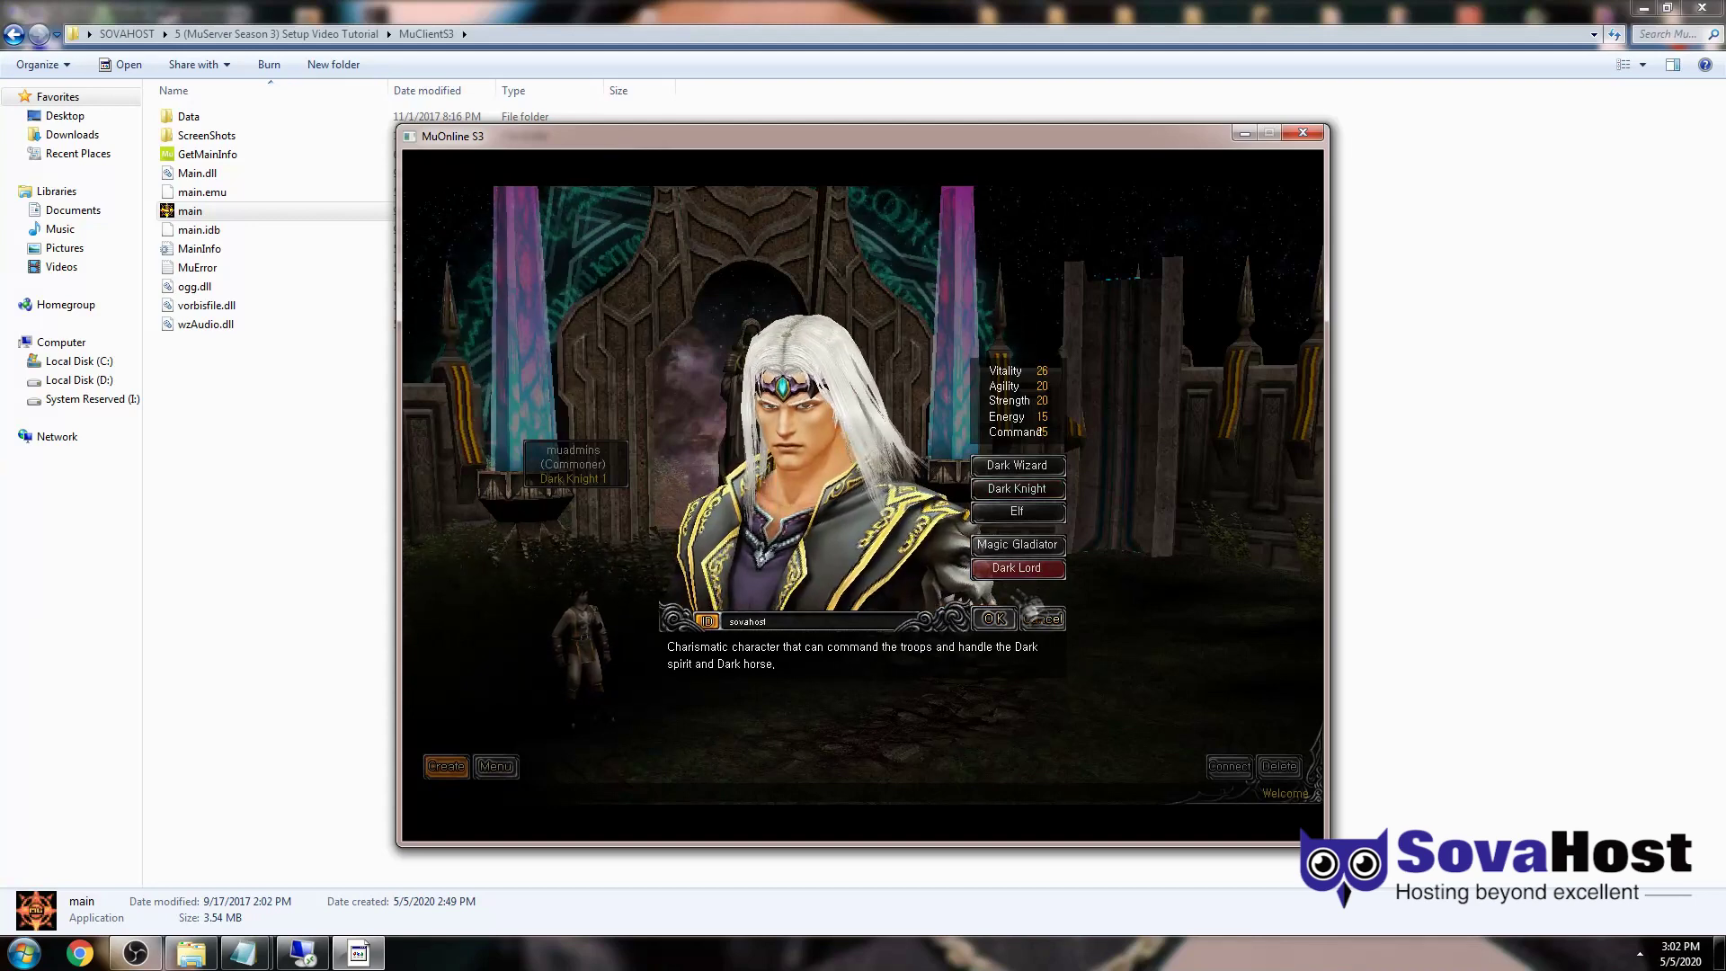
click(993, 618)
click(714, 629)
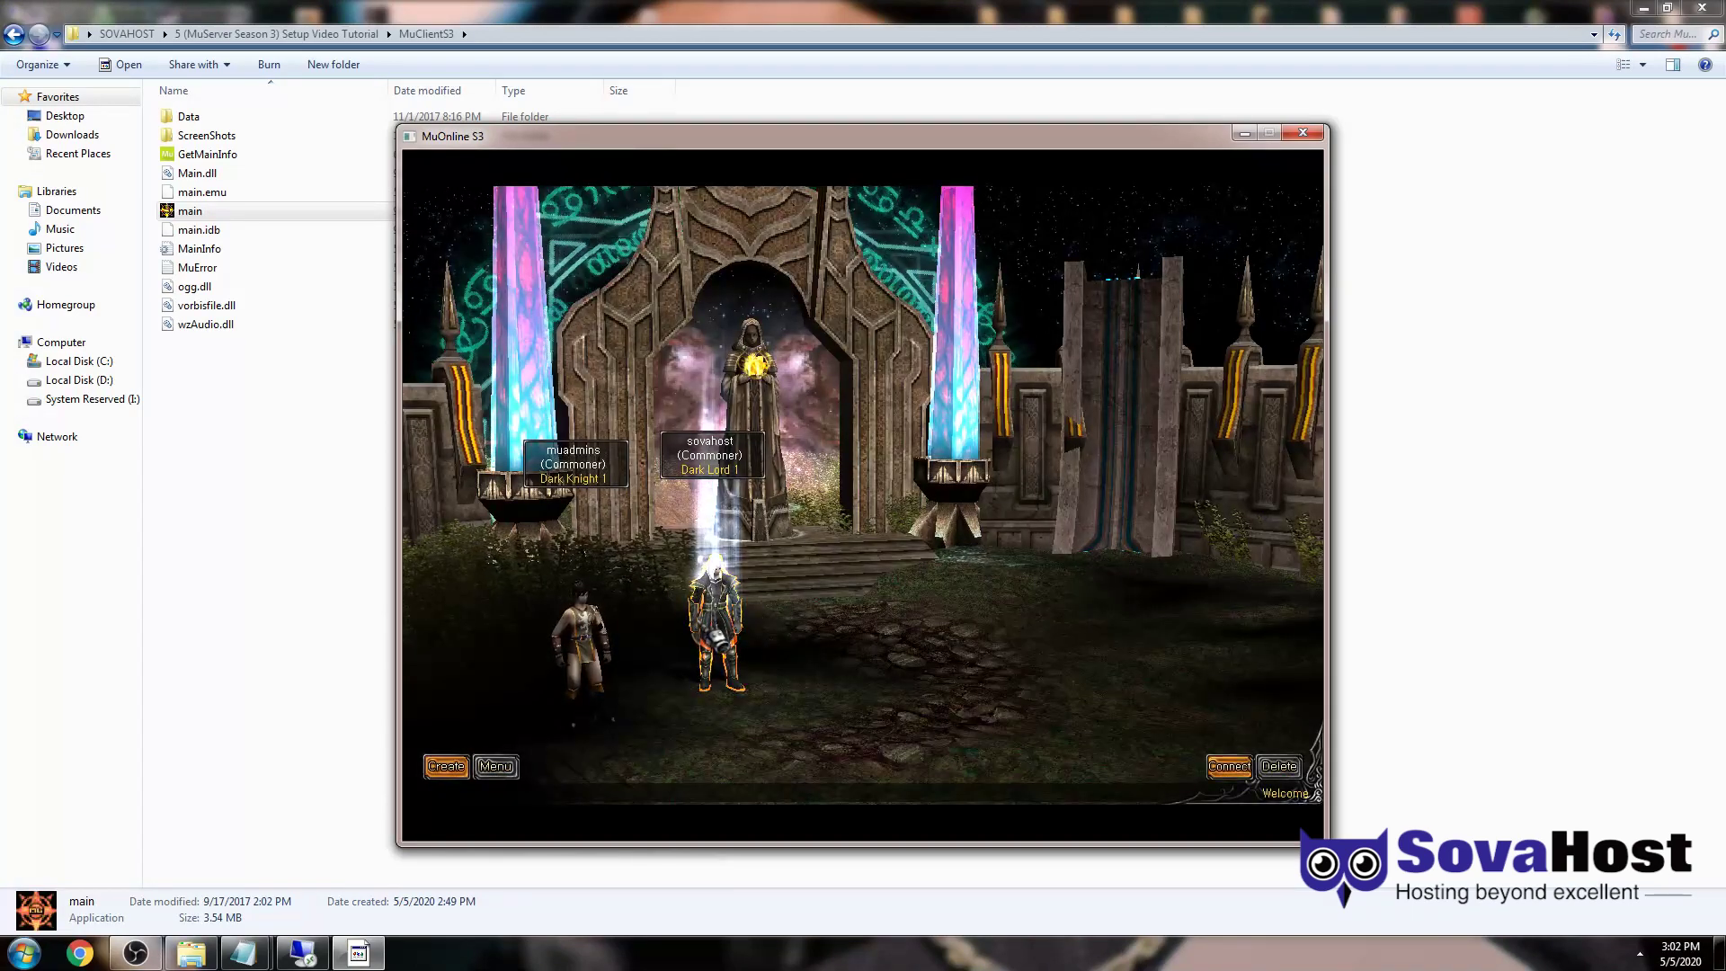
key(Return)
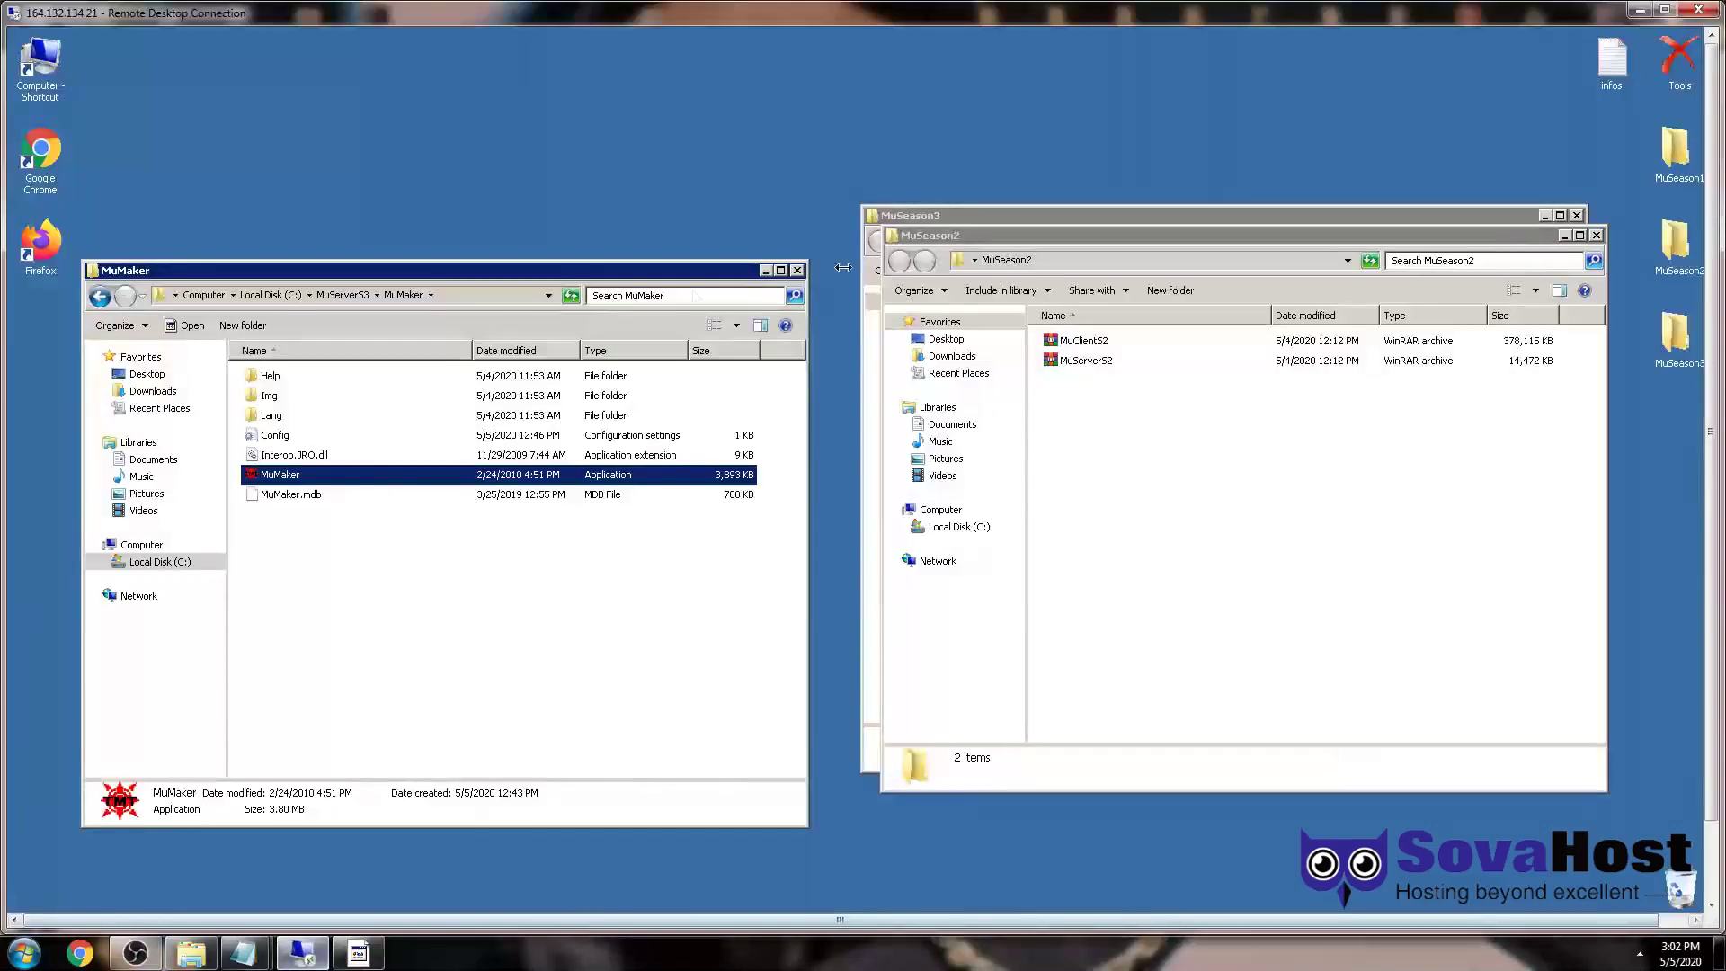
Step: Look through the GameServer and GameServerCS folders in MuServerS3, including their DATA subfolders
click(348, 509)
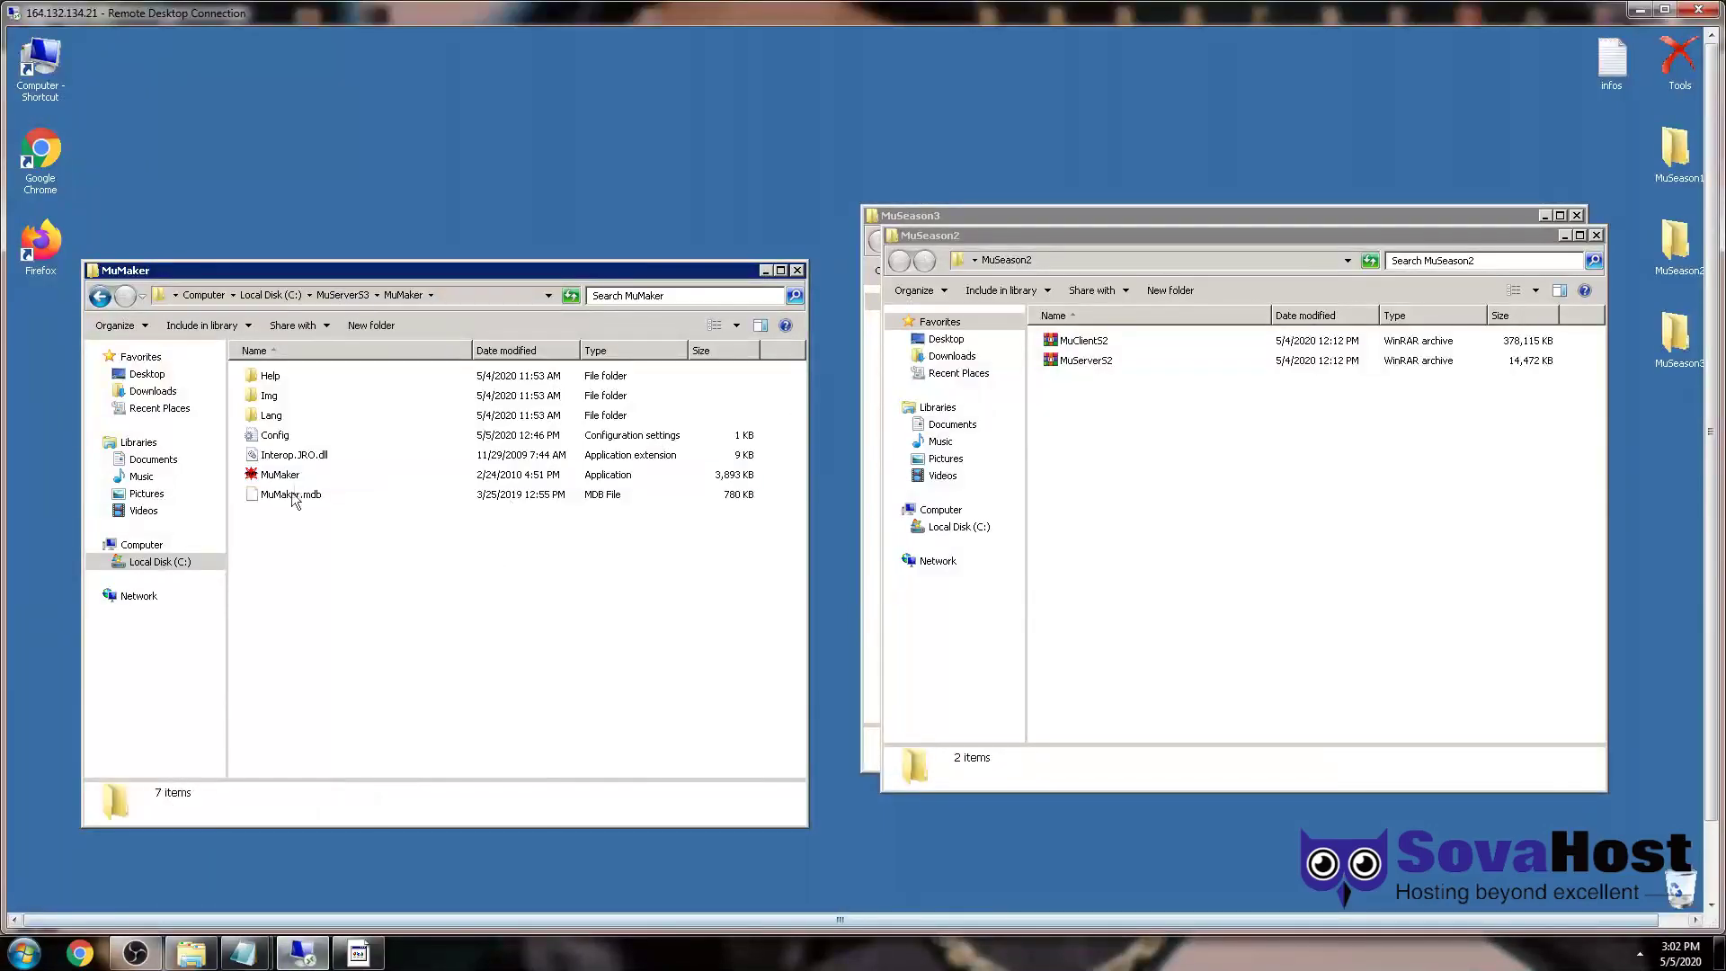
click(346, 295)
drag(401, 636, 310, 364)
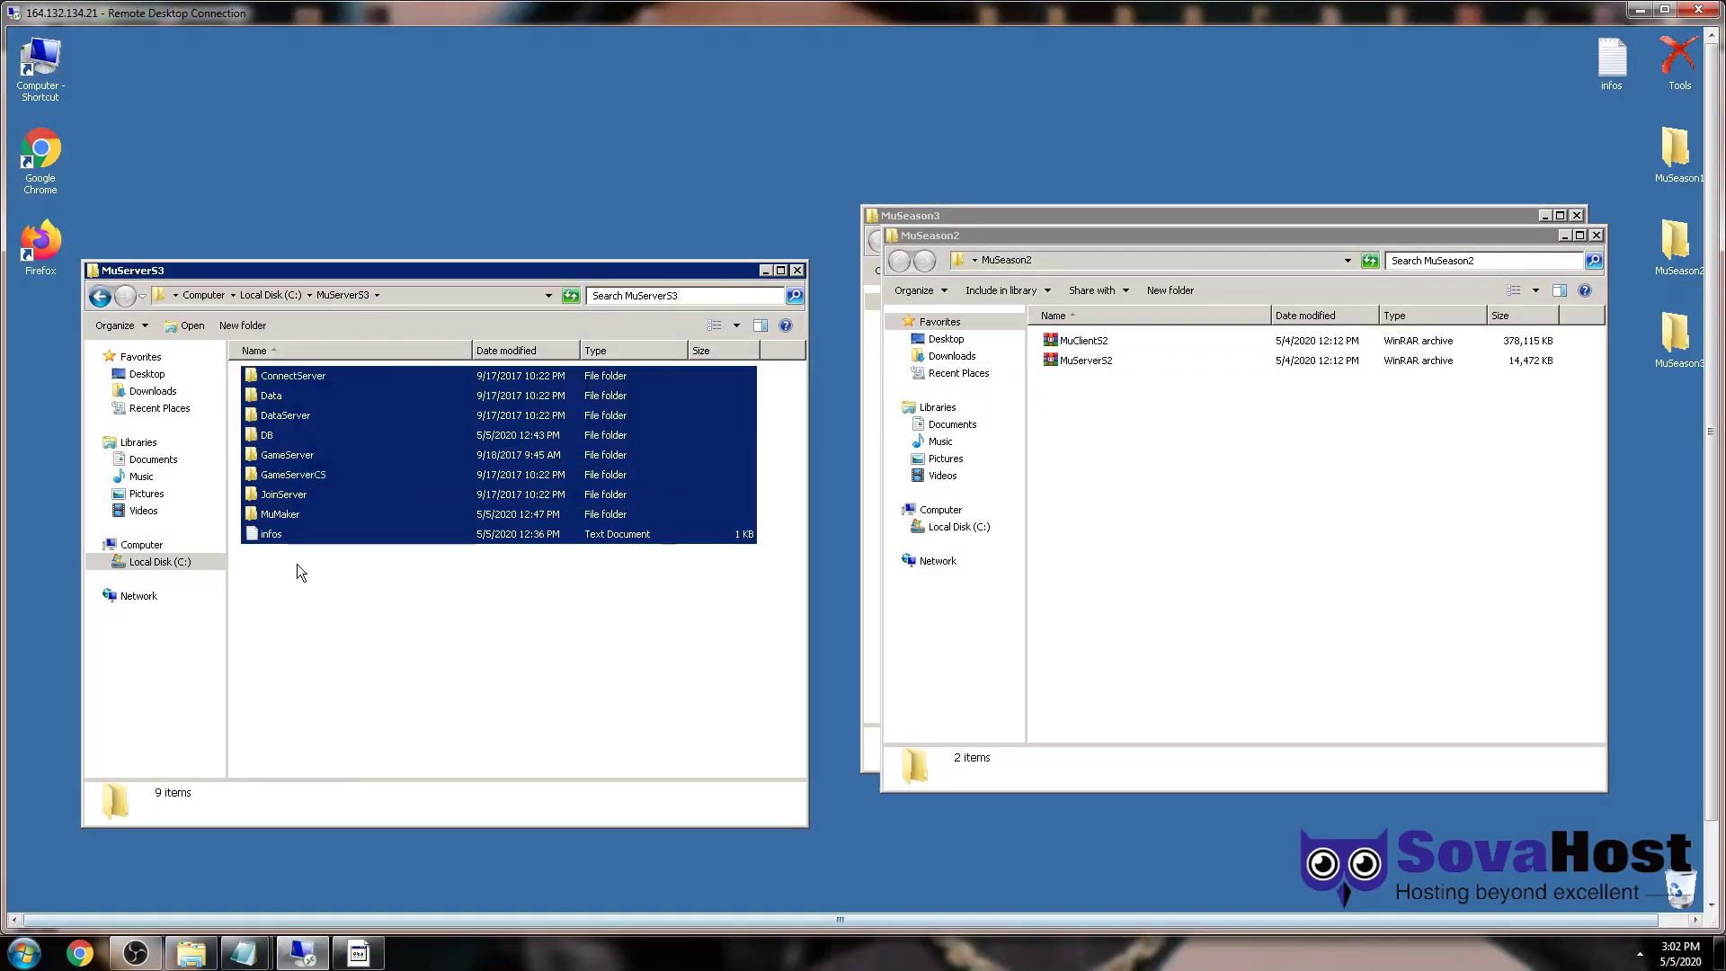
click(297, 564)
double_click(288, 455)
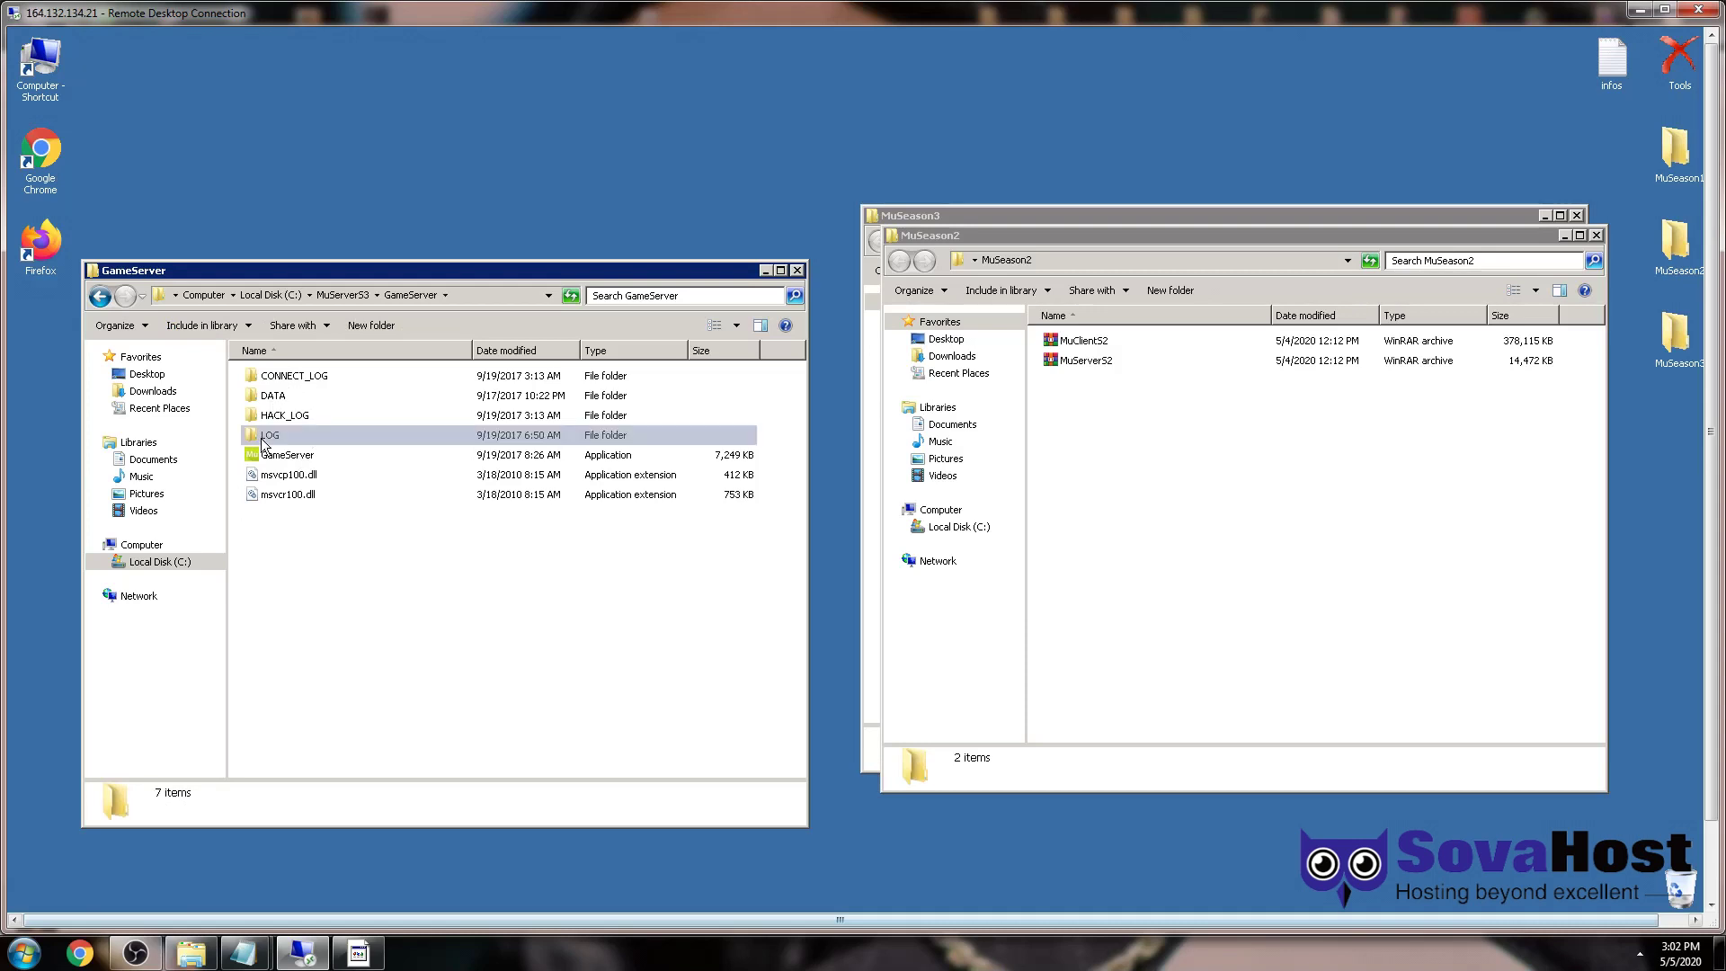
double_click(274, 397)
key(BackSpace)
key(BackSpace)
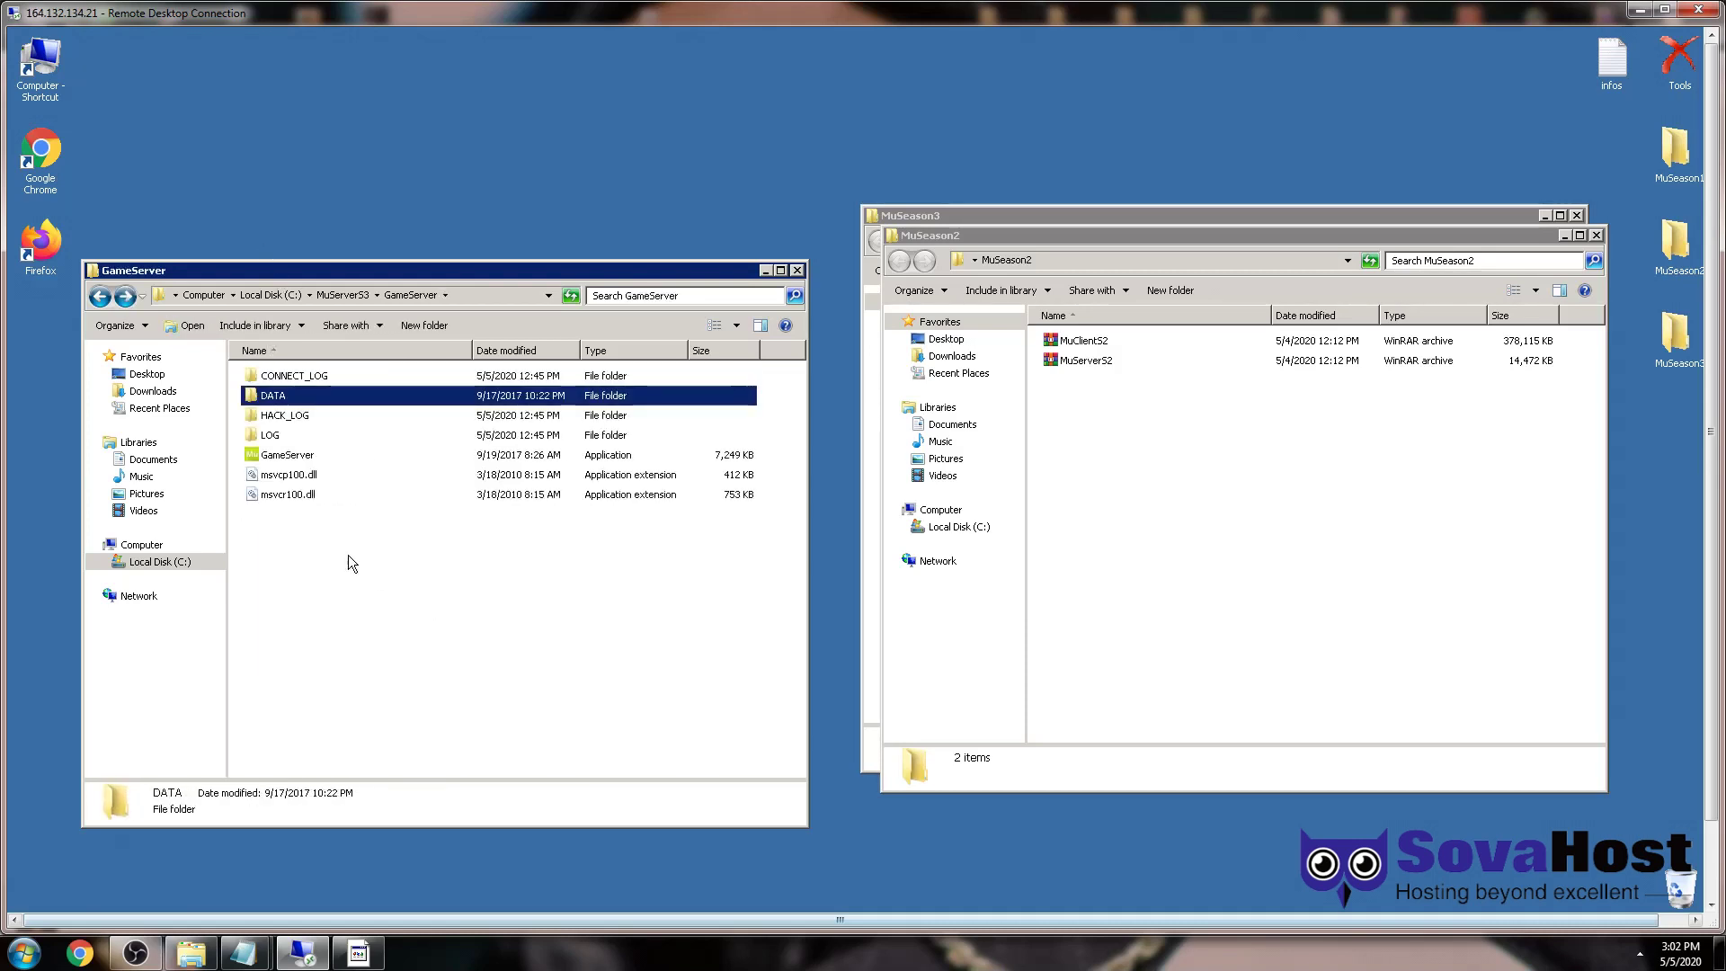
double_click(306, 475)
double_click(274, 396)
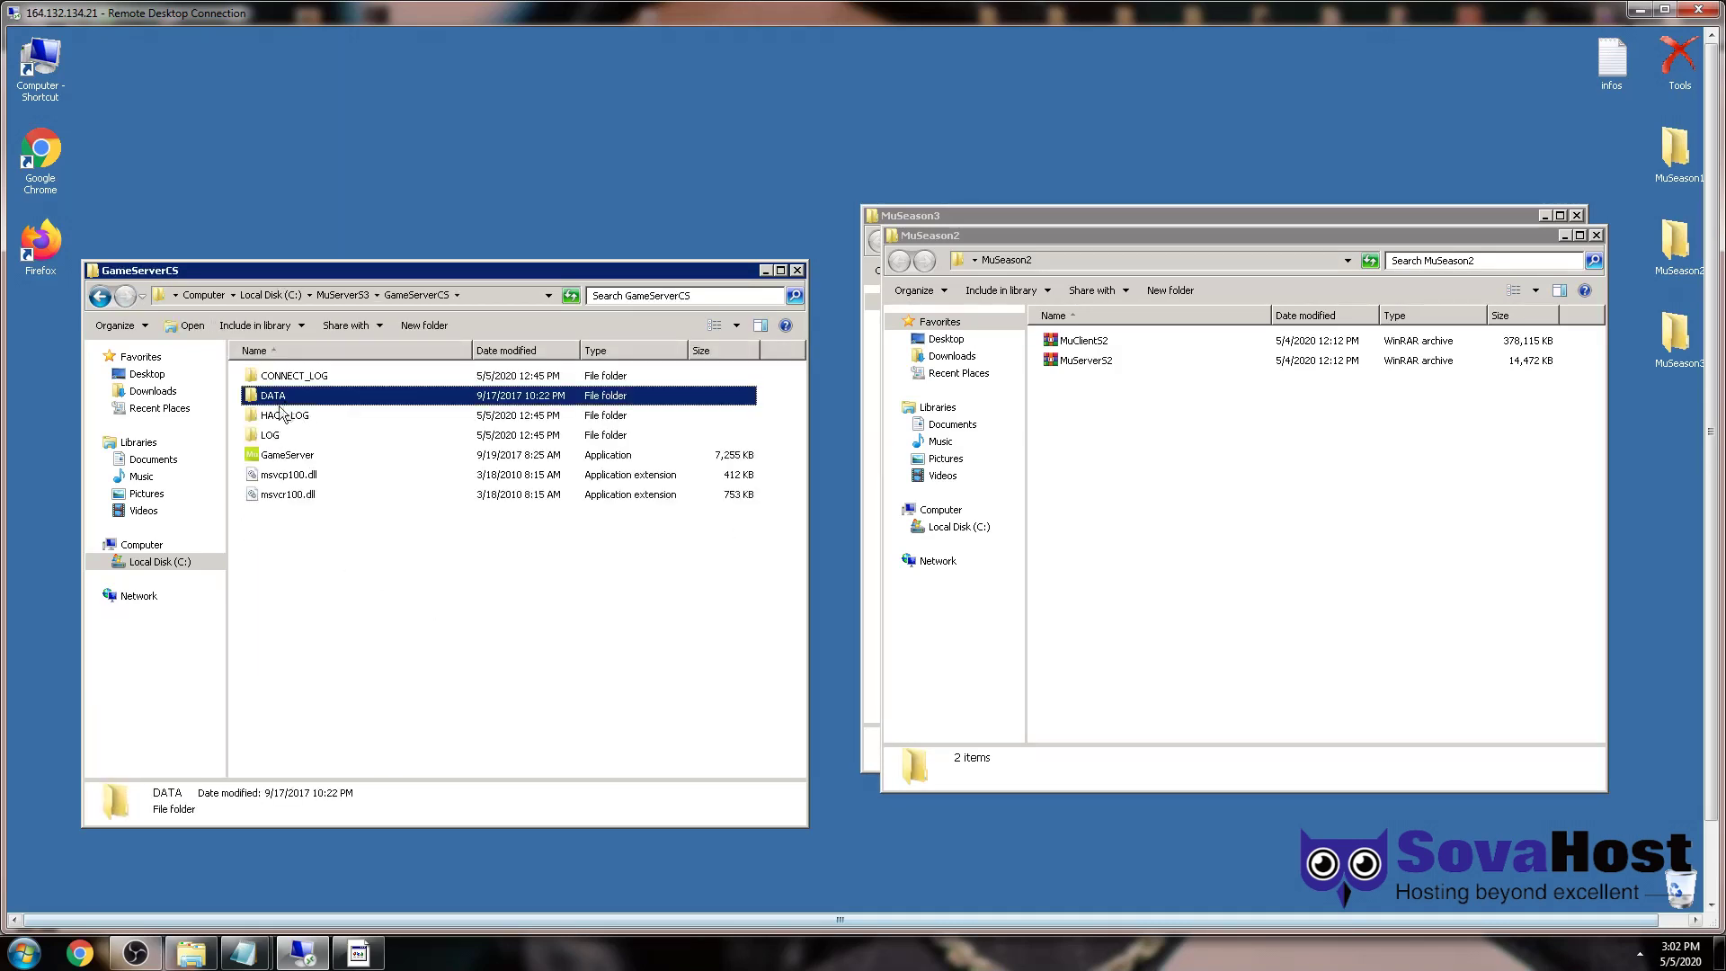
key(BackSpace)
key(BackSpace)
Step: Examine the Custom, Item and Skill folders within the server's Data folder and return to MuServerS3
double_click(278, 395)
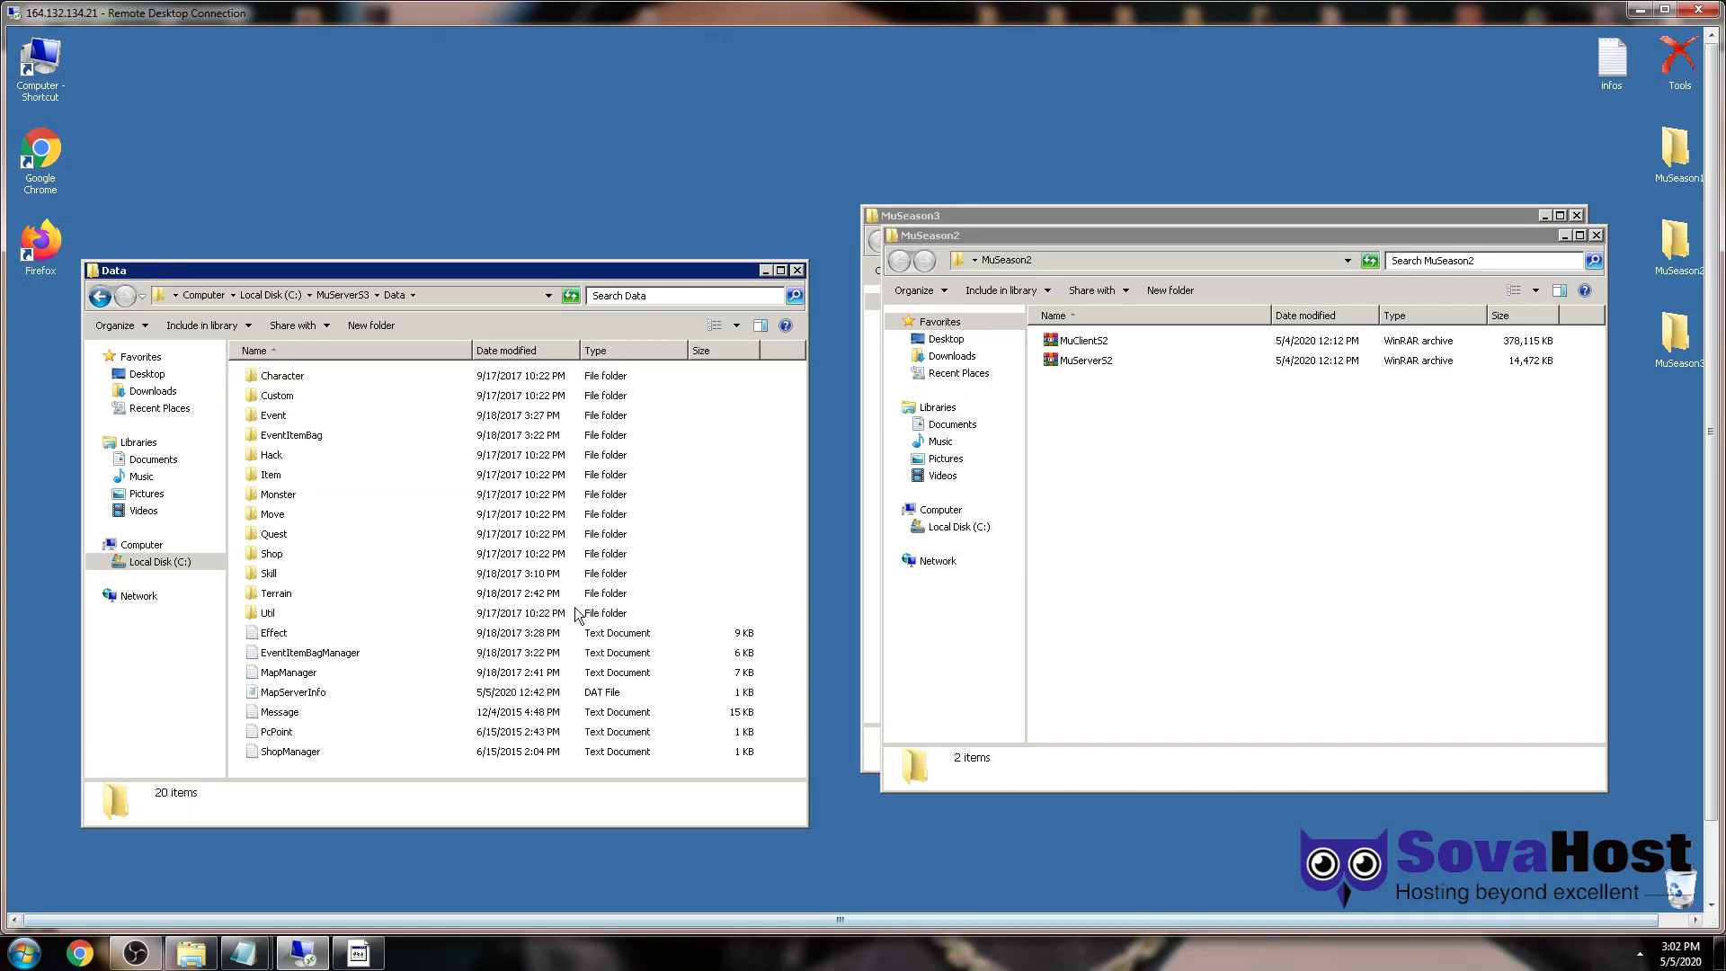
click(342, 396)
ctrl+click(309, 481)
click(287, 573)
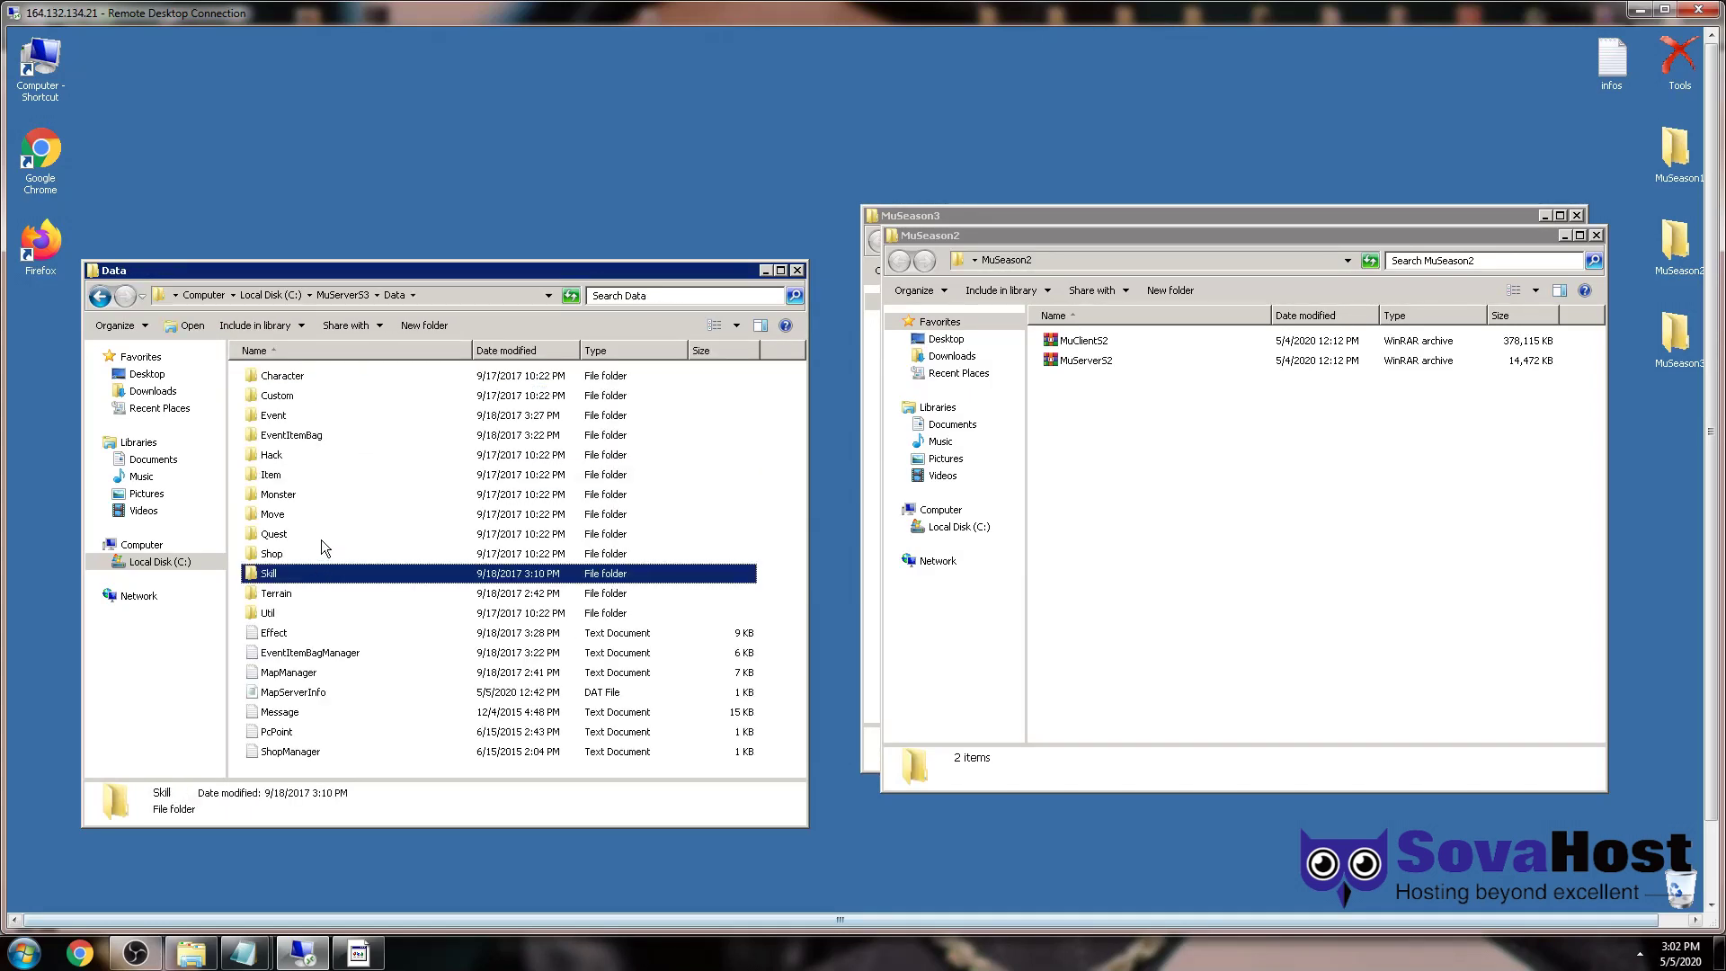
click(750, 492)
click(340, 295)
click(462, 580)
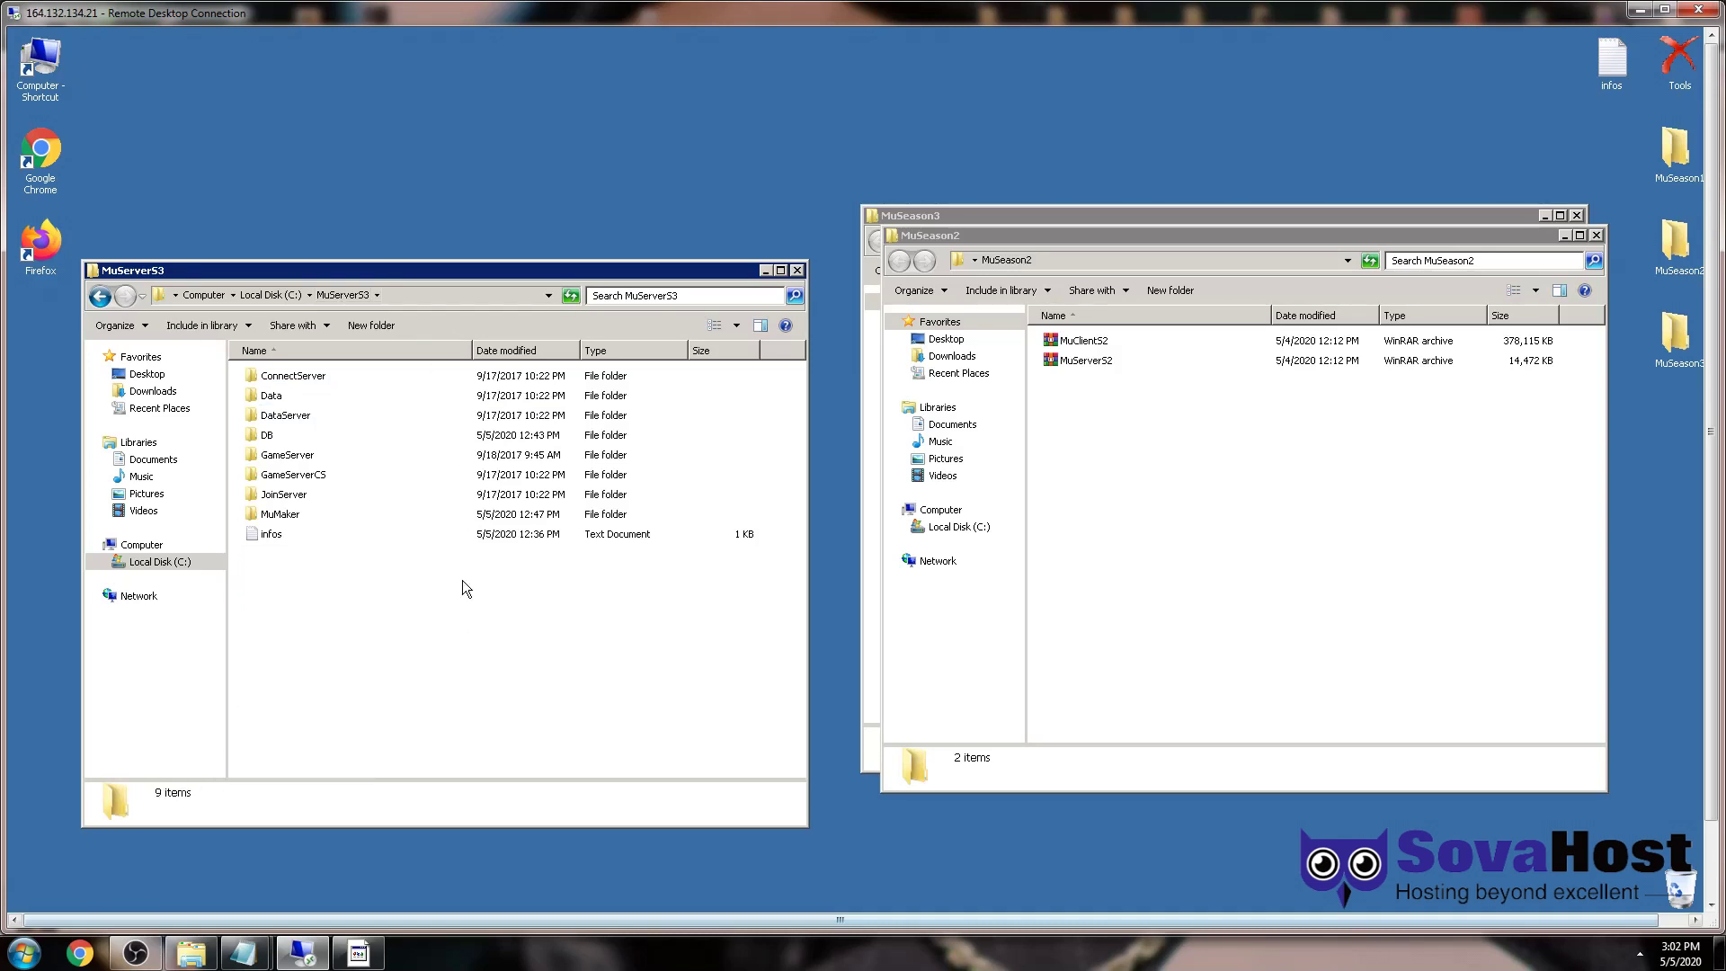